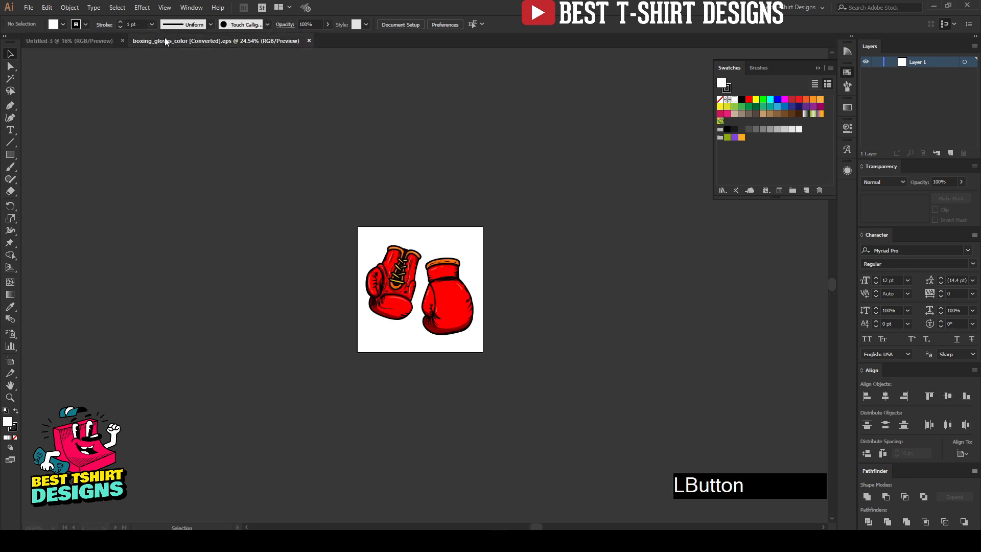
View the boxing gloves vector's Freepik page in the browser, and return to Illustrator.
left_click(317, 541)
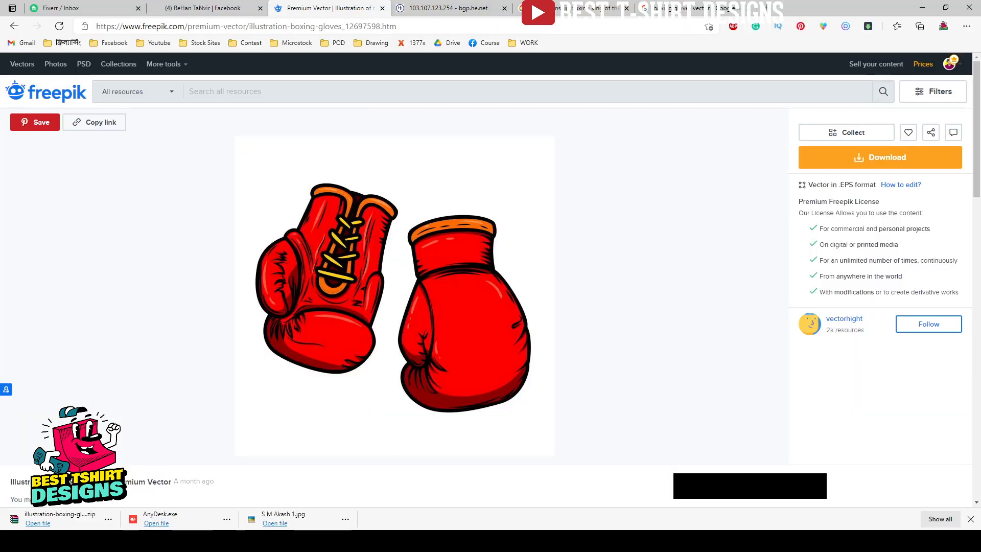
left_click(297, 541)
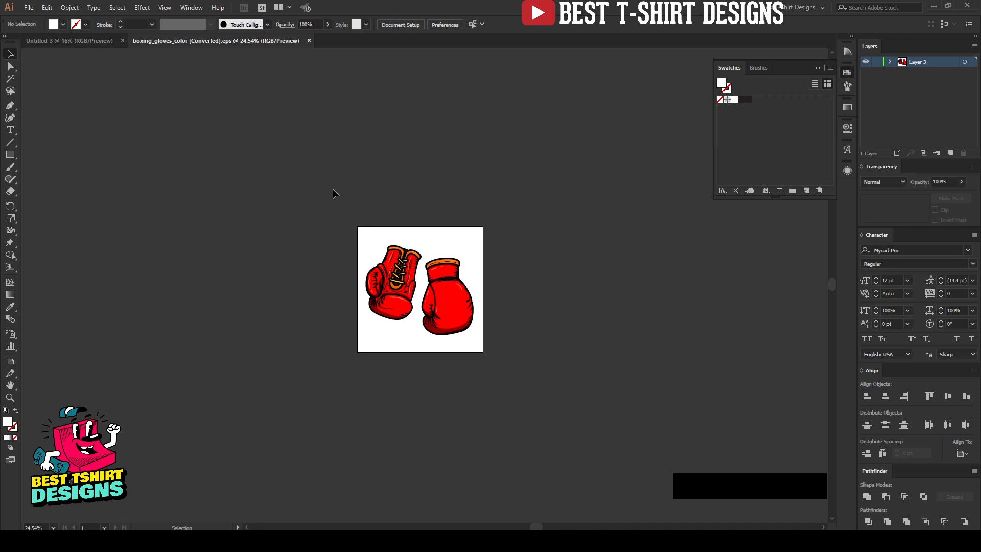
Move the pair of boxing gloves off the artboard onto the empty canvas beside it.
left_click_drag(335, 193, 488, 407)
left_click_drag(463, 303, 253, 295)
scroll(153, 287, "up", 3)
left_click(542, 377)
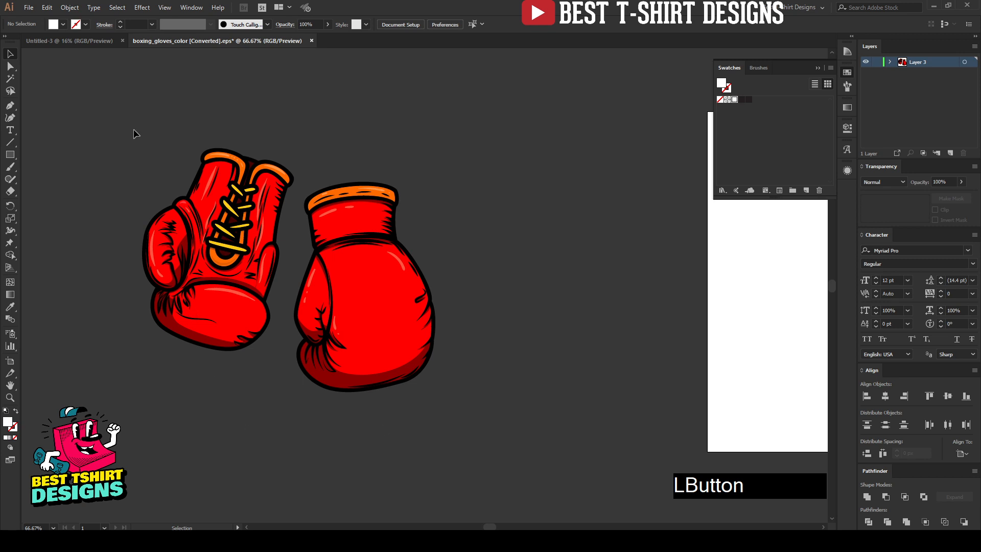
left_click_drag(101, 83, 521, 504)
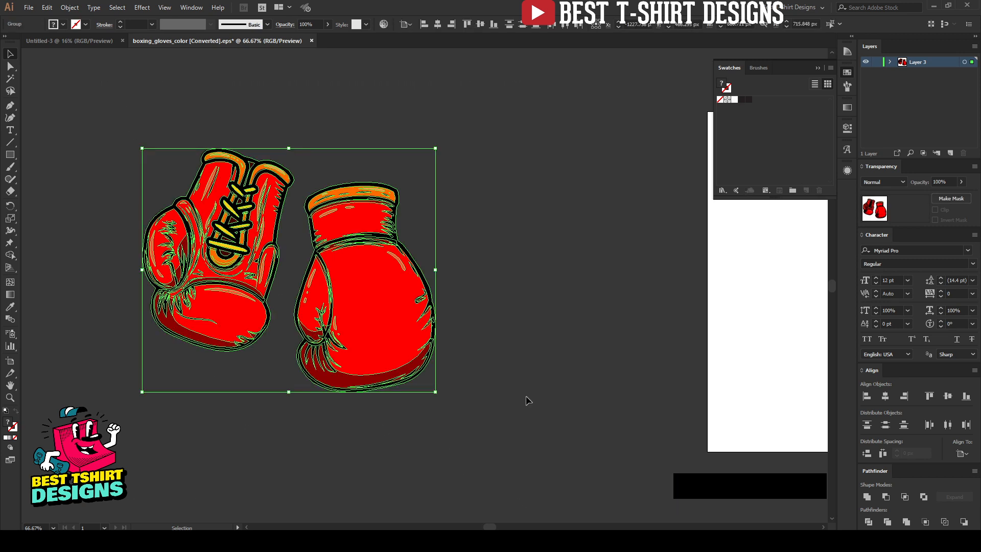
left_click(521, 438)
left_click_drag(514, 464, 105, 89)
left_click(105, 88)
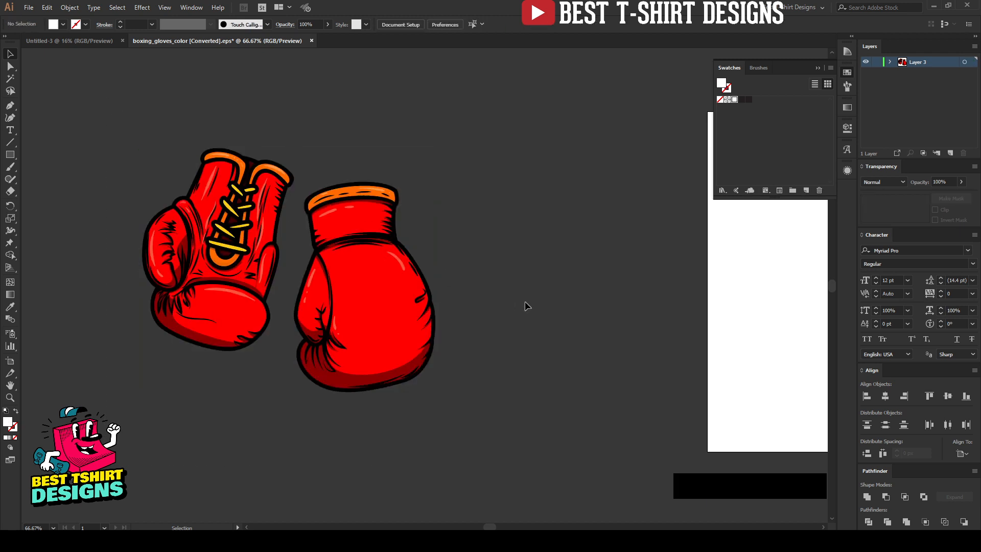
left_click_drag(102, 97, 629, 479)
left_click(493, 479)
left_click(102, 96)
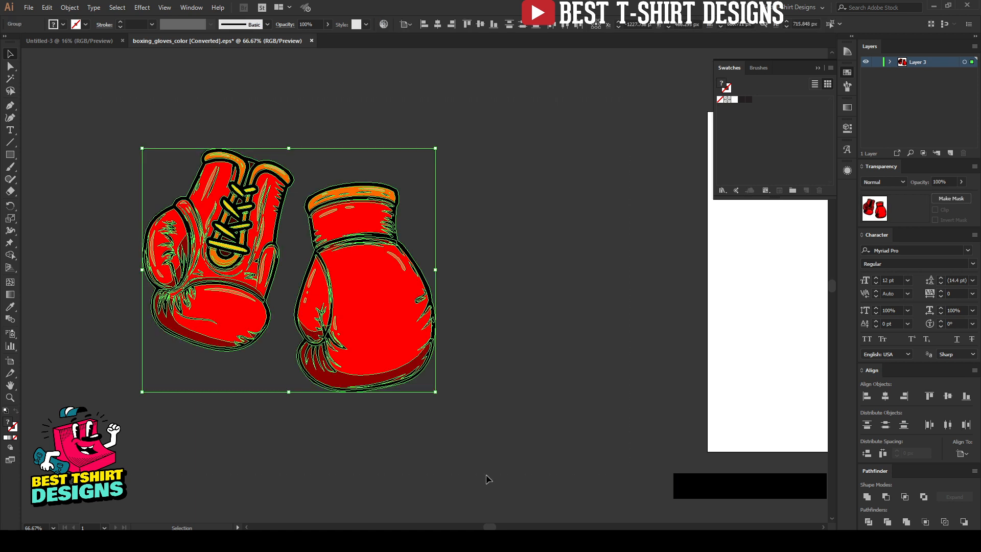
left_click(460, 479)
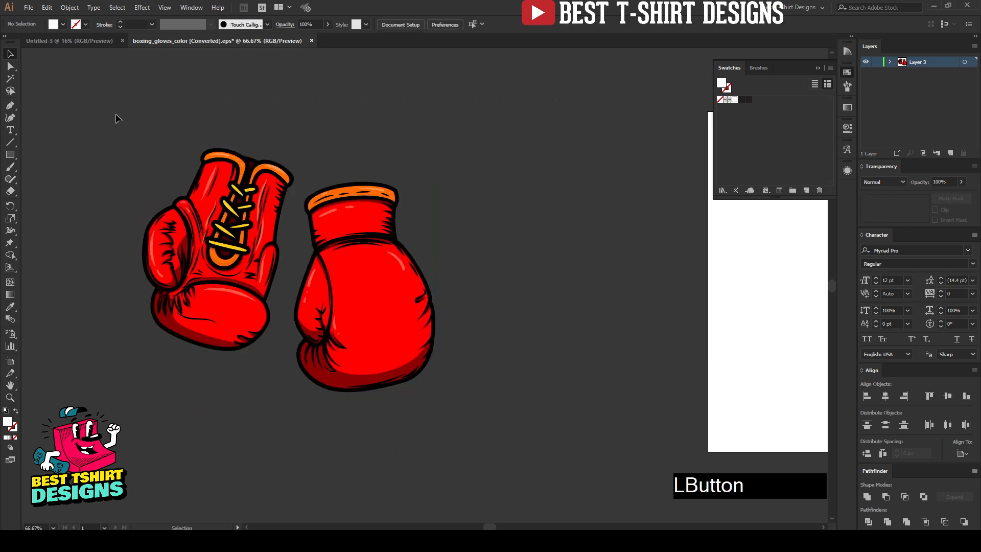
left_click_drag(116, 119, 475, 455)
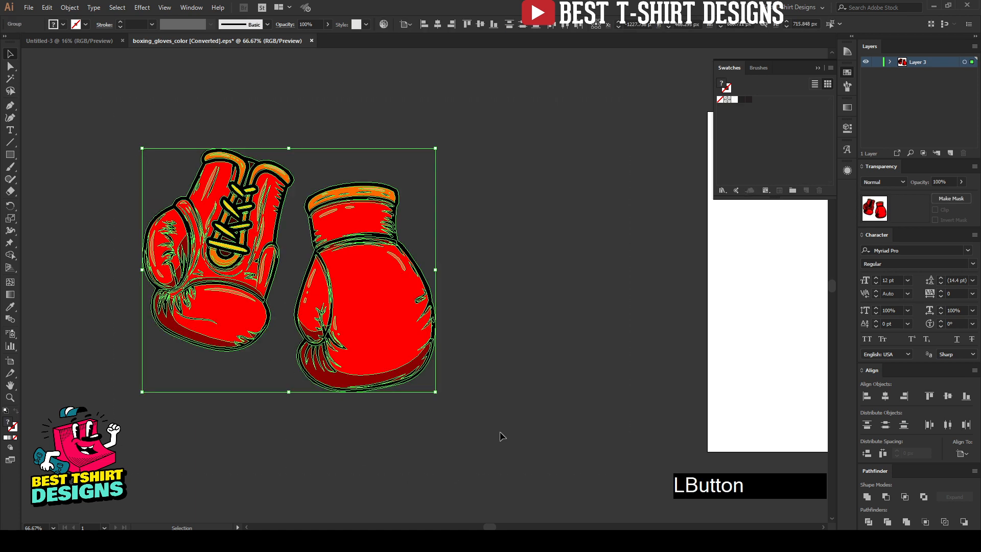
left_click(544, 384)
left_click(388, 302)
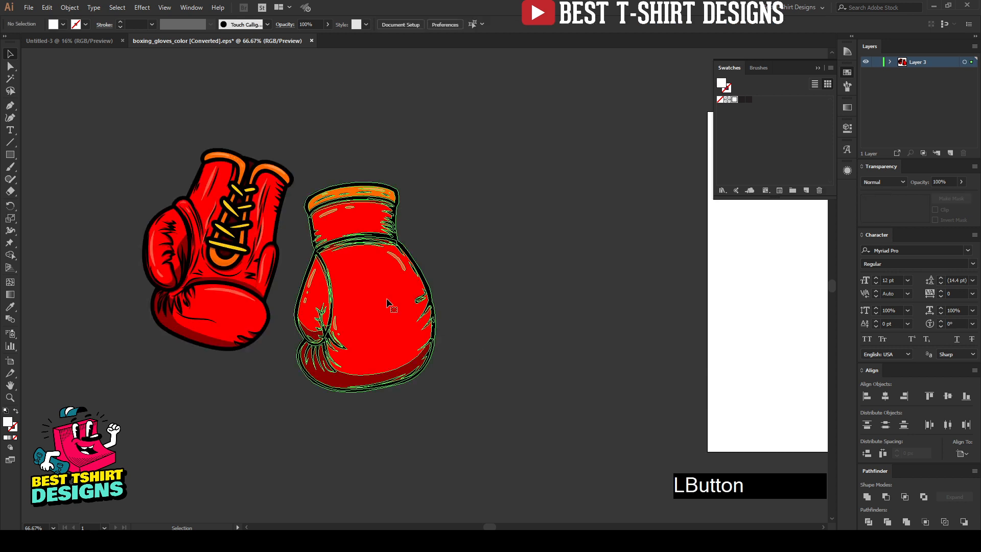
left_click(528, 364)
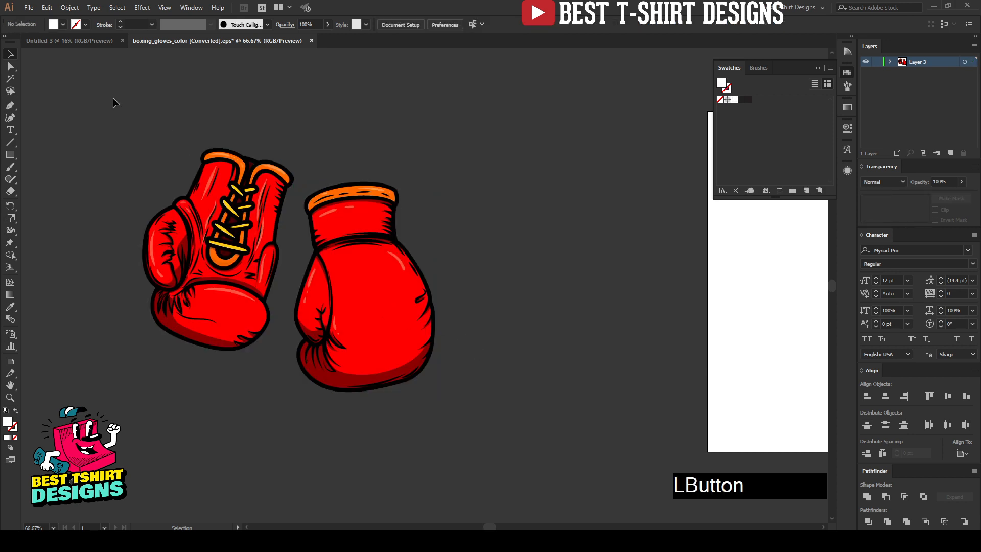
Move the laced glove and the plain glove apart to leave a wide gap between them.
left_click_drag(114, 99, 283, 383)
left_click_drag(261, 221, 227, 221)
left_click_drag(332, 246, 381, 241)
left_click(339, 175)
left_click_drag(307, 150, 532, 450)
left_click(289, 246)
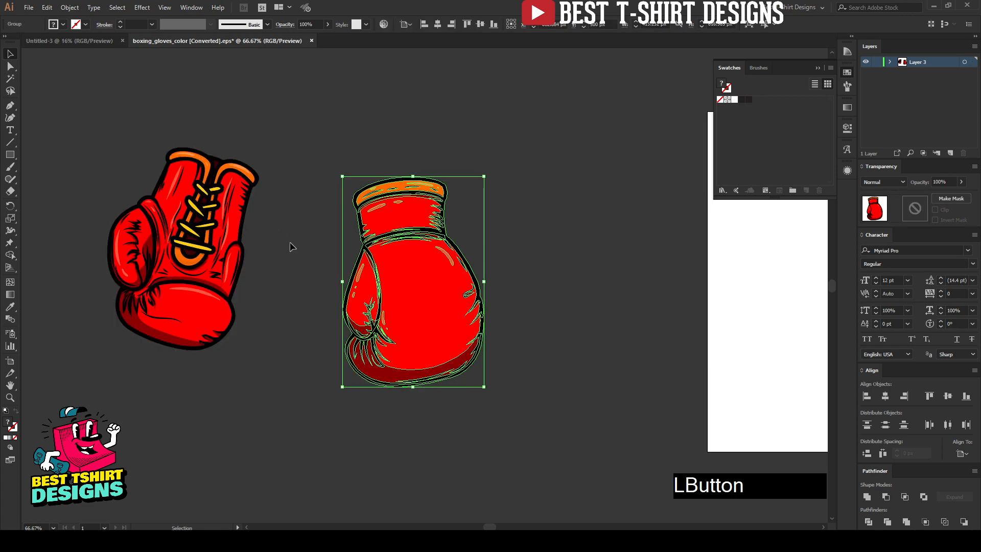
Apply the Trim pathfinder to the plain glove without laces and enter isolation mode on its group.
left_click_drag(303, 159, 521, 471)
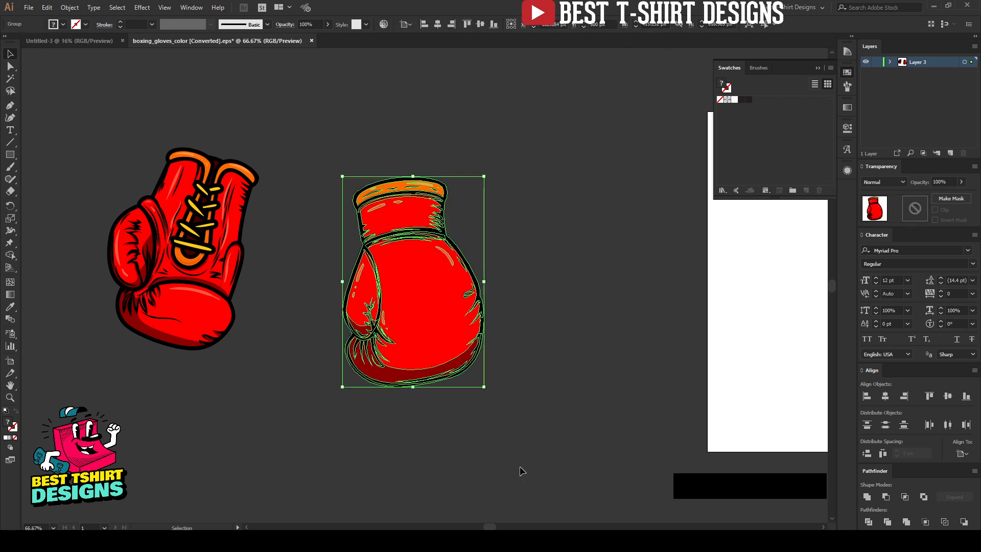
left_click(888, 523)
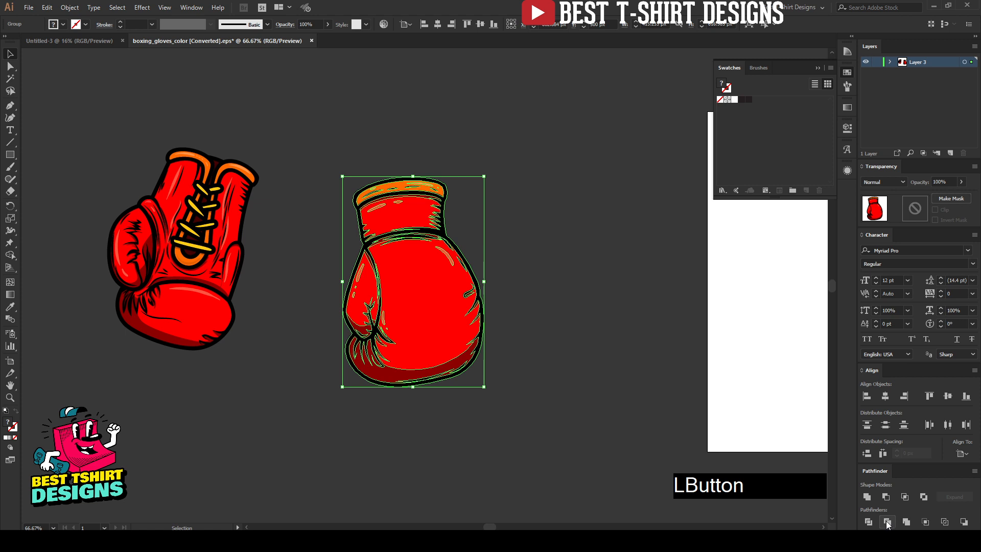
double_click(450, 304)
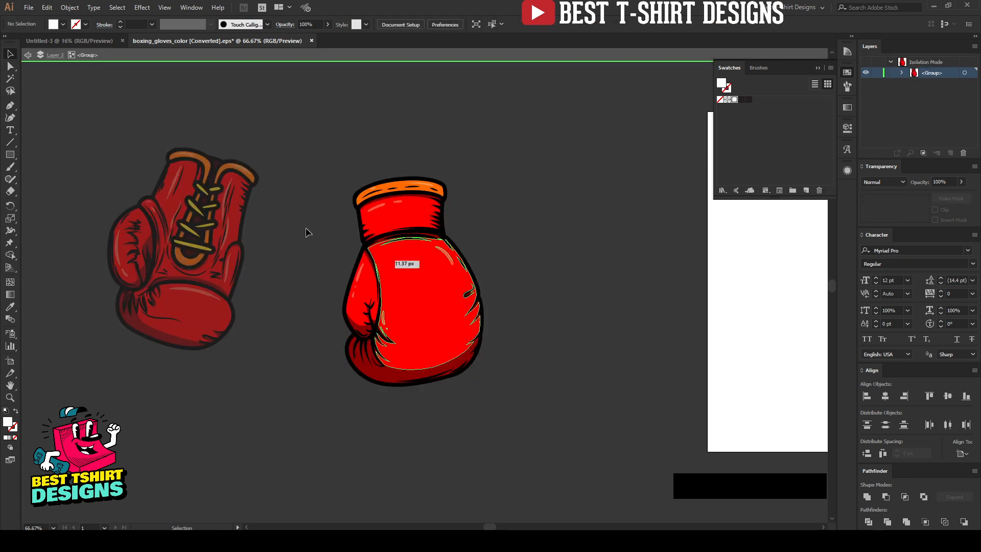
Delete the red, dark red, orange and light red highlight fills from the plain glove using the Magic Wand, keeping its black linework.
left_click(10, 78)
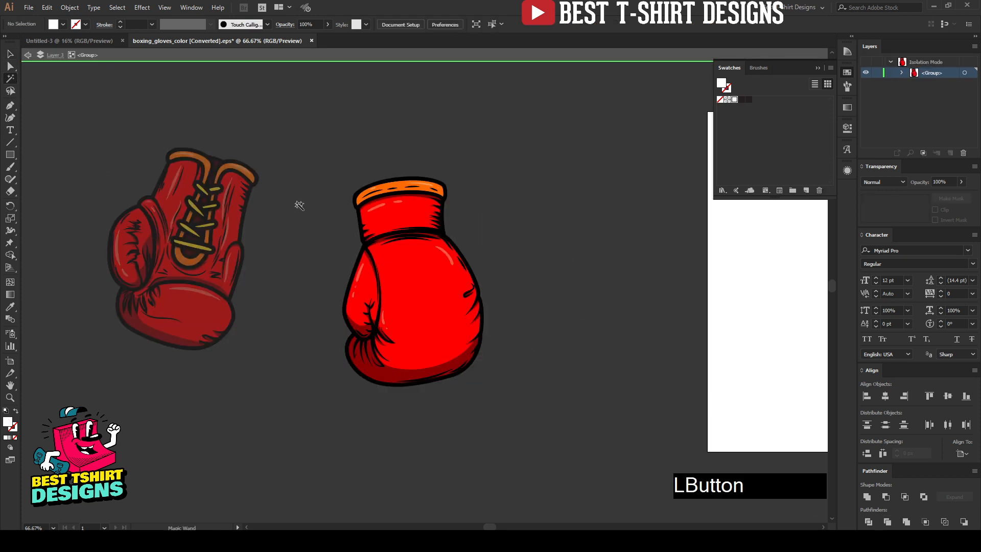
left_click(424, 280)
key("Delete")
left_click(410, 357)
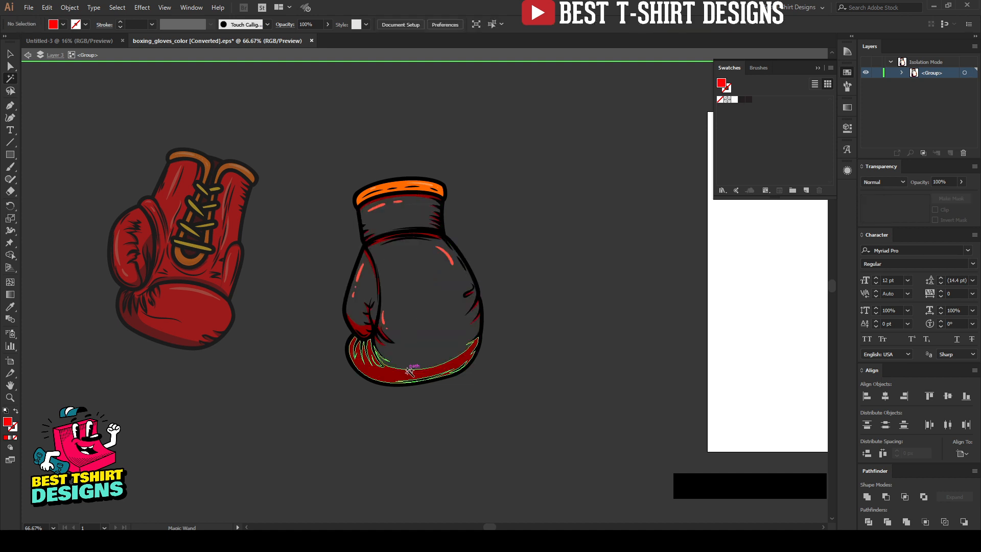
key("Delete")
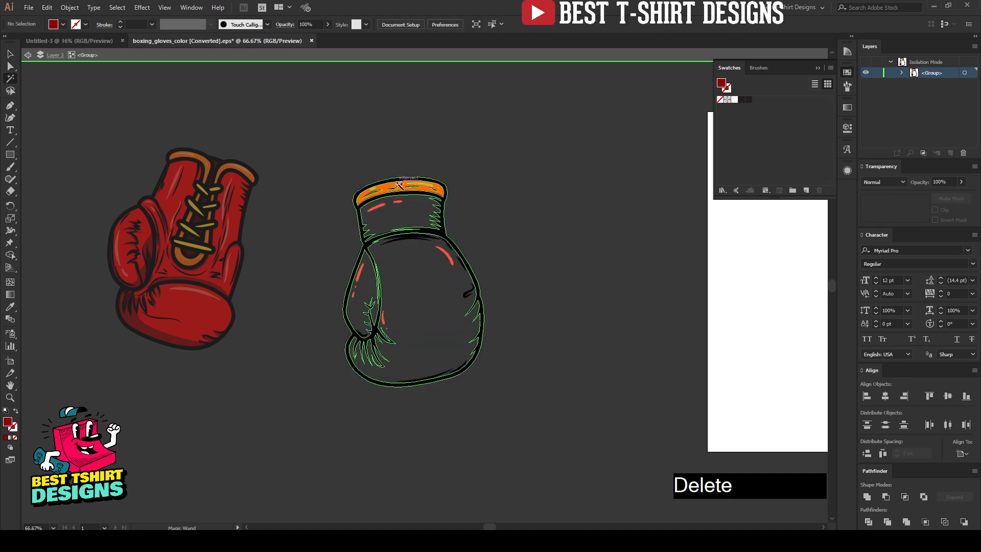
left_click(372, 193)
key("Delete")
left_click(445, 254)
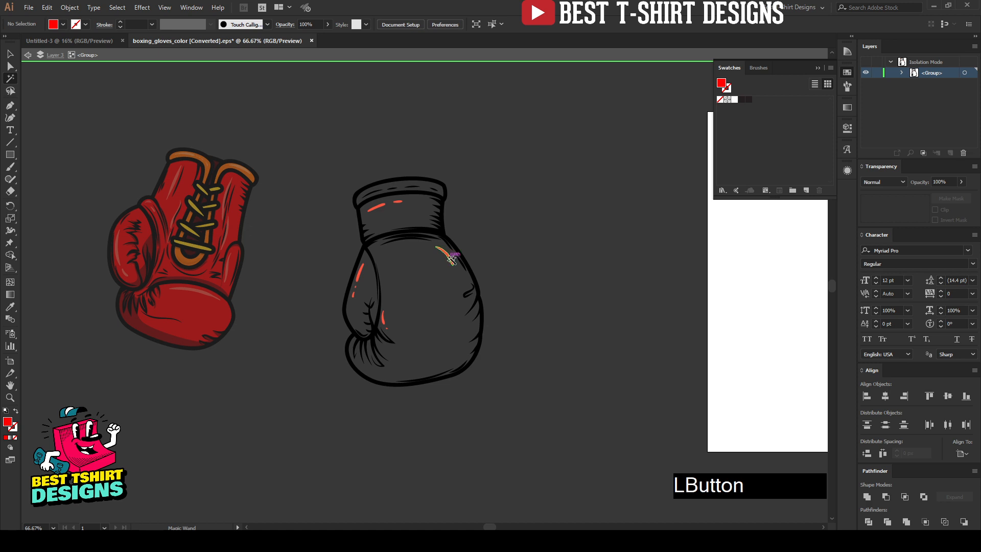
key("Delete")
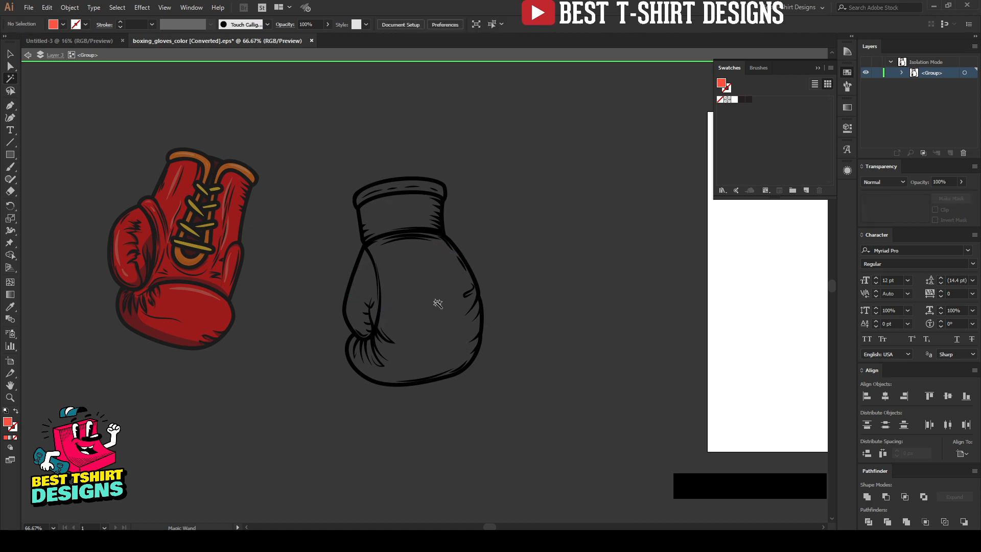
Exit isolation mode and move the plain glove's black linework onto the white artboard.
key("v")
double_click(428, 287)
scroll(305, 273, "down", 1)
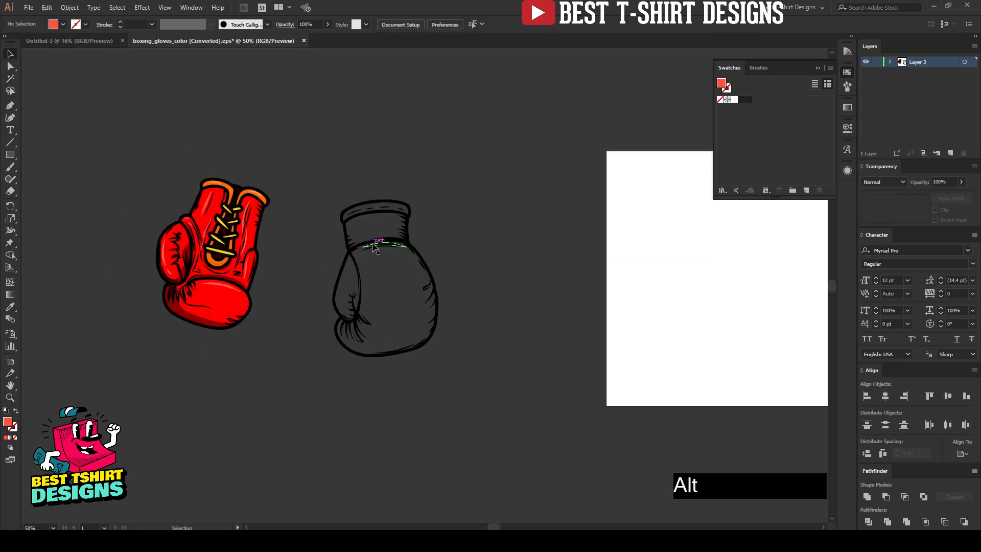
left_click_drag(374, 246, 709, 283)
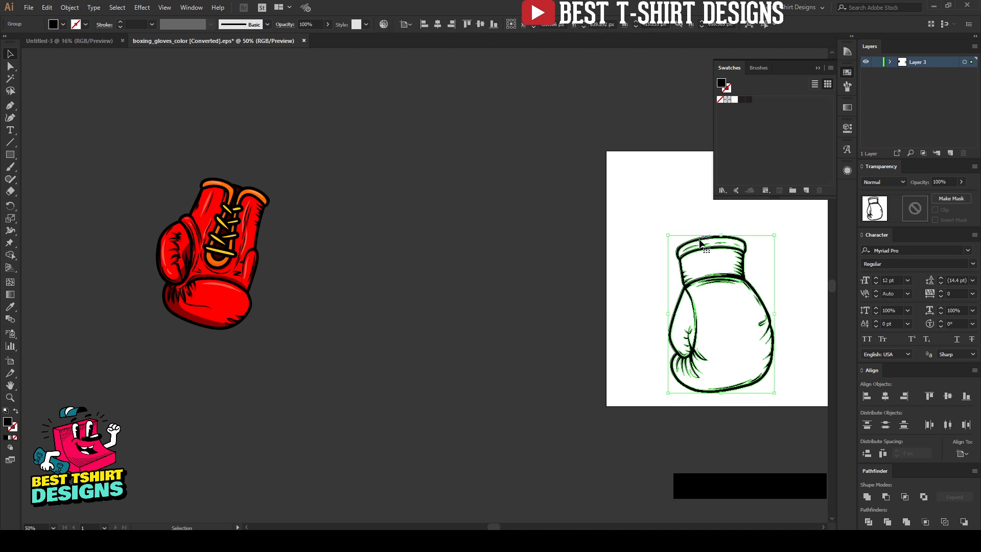
left_click(644, 223)
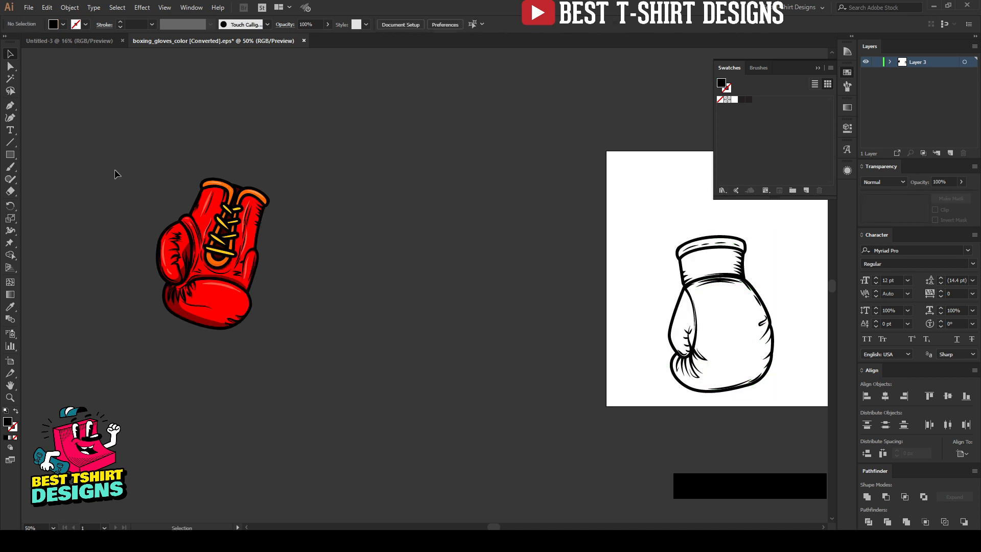
Apply the Trim pathfinder to the laced glove and enter isolation mode on its group.
scroll(122, 191, "up", 2)
scroll(147, 165, "down", 1)
left_click(171, 153)
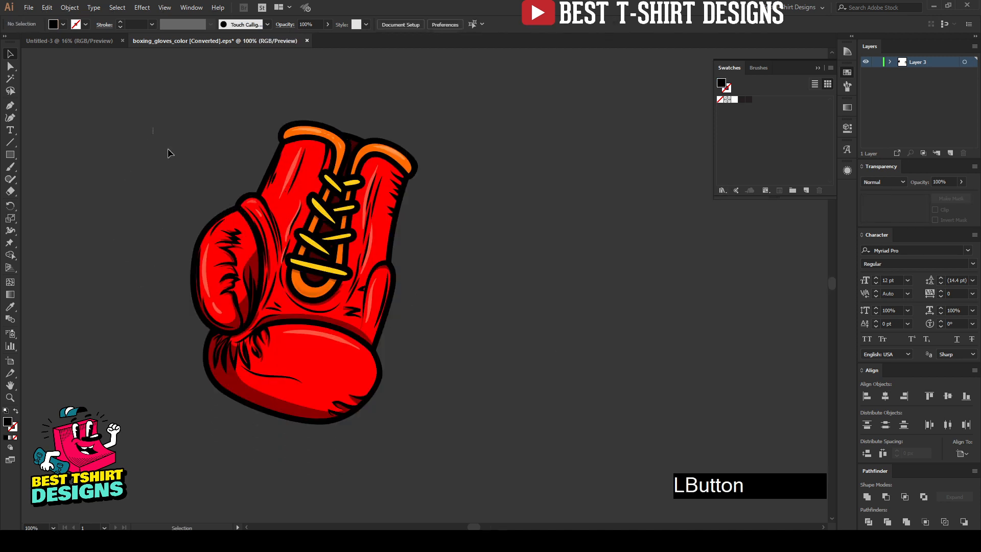
left_click_drag(170, 153, 429, 444)
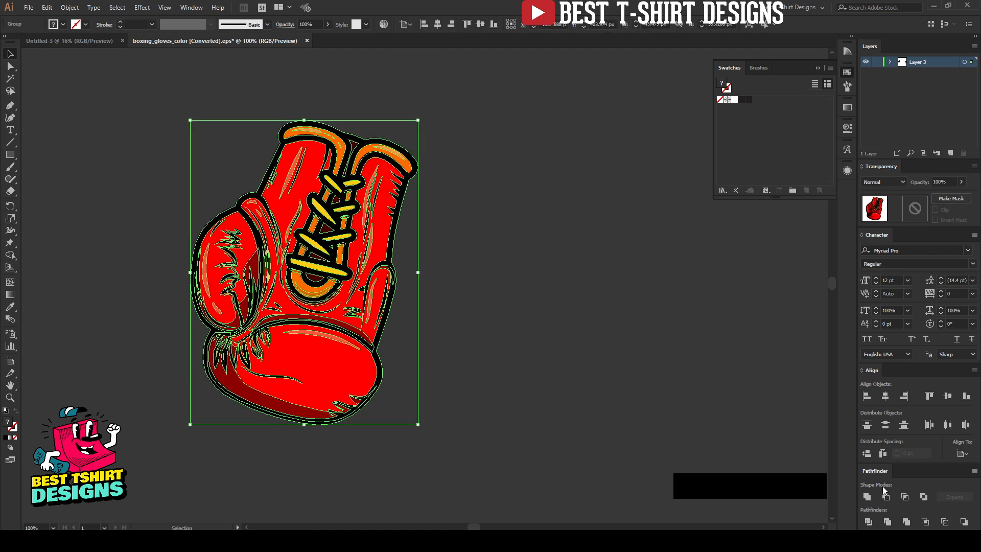
left_click(887, 522)
double_click(343, 364)
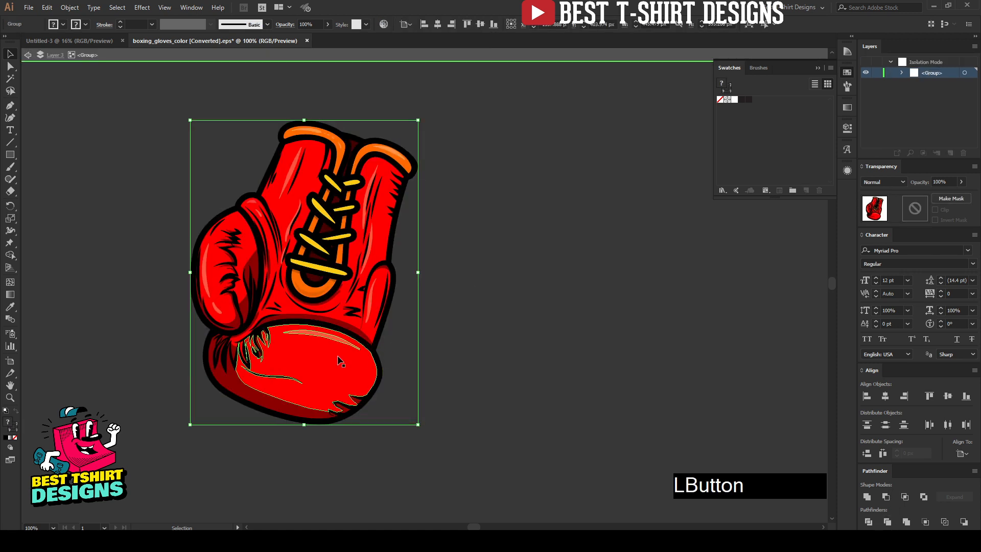
Delete the red, dark red and light red highlight fills from the laced glove using the Magic Wand.
left_click(10, 79)
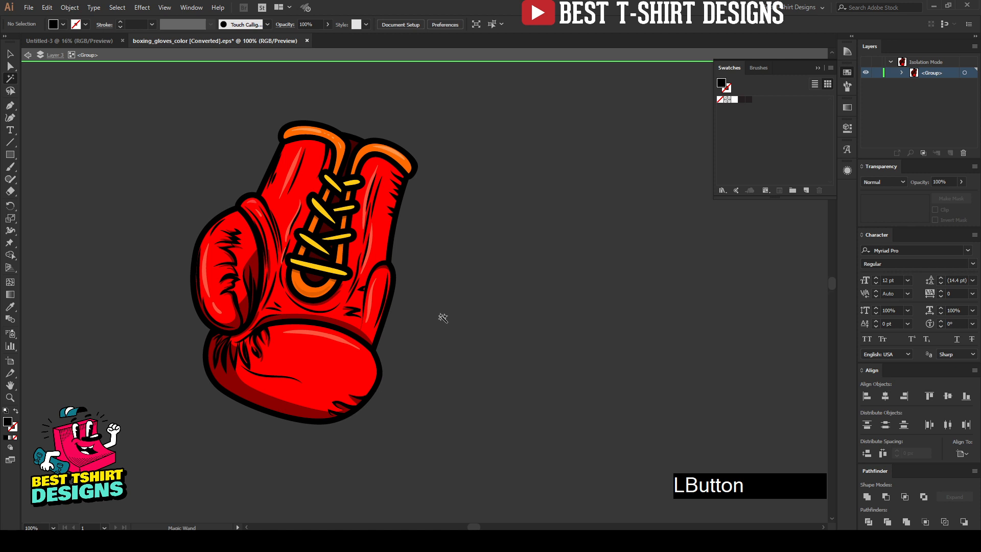
left_click(332, 354)
key("Delete")
left_click(281, 402)
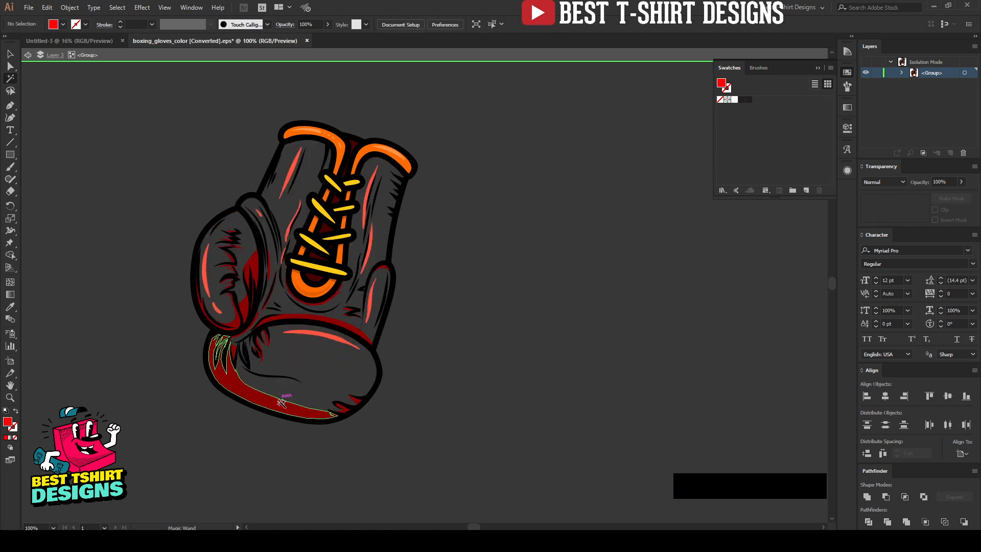
key("Delete")
left_click(329, 335)
key("Delete")
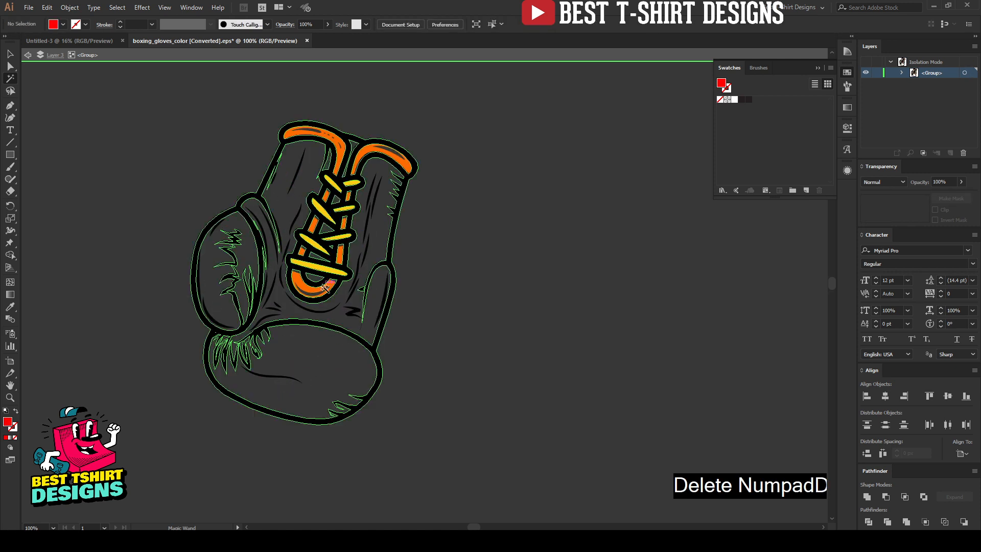
Delete the laced glove's orange trim fills and yellow lace fills with the Magic Wand, keeping only black linework.
left_click(323, 283)
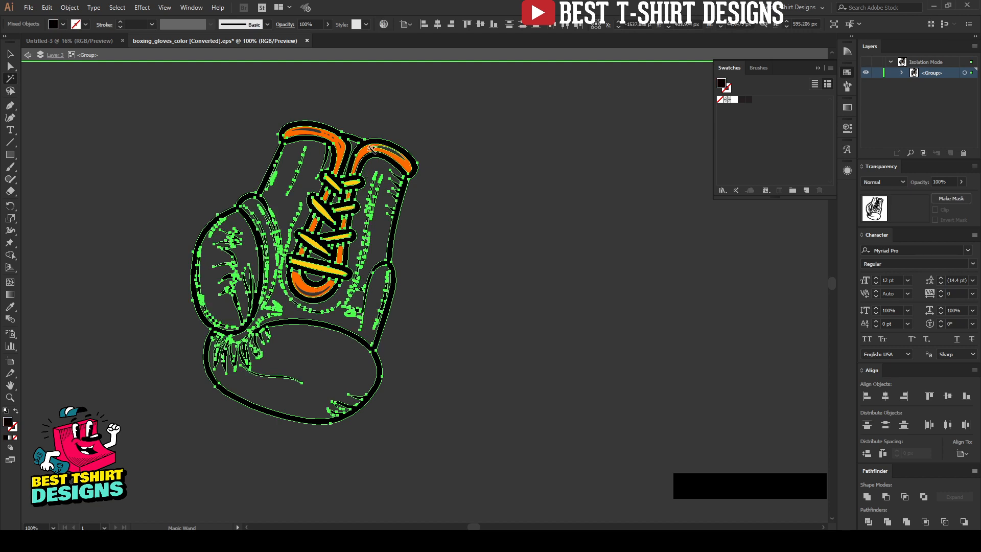
left_click(395, 197)
left_click(407, 164)
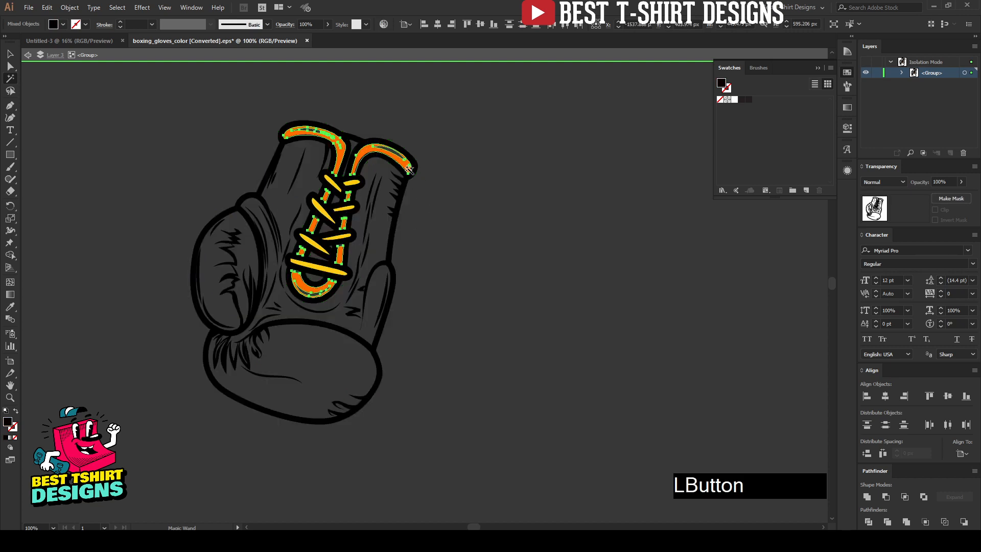
key("Delete")
left_click(392, 275)
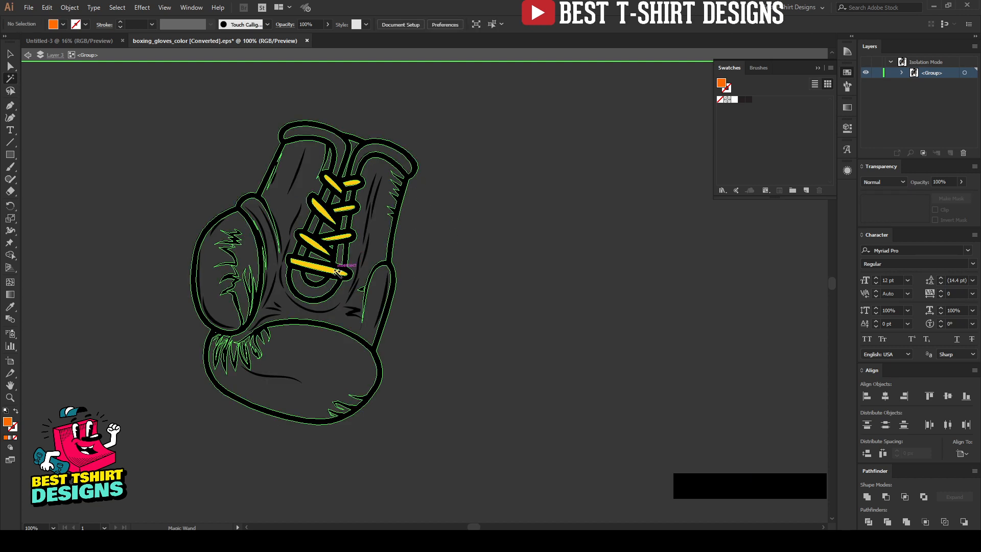
left_click(329, 271)
left_click(330, 271)
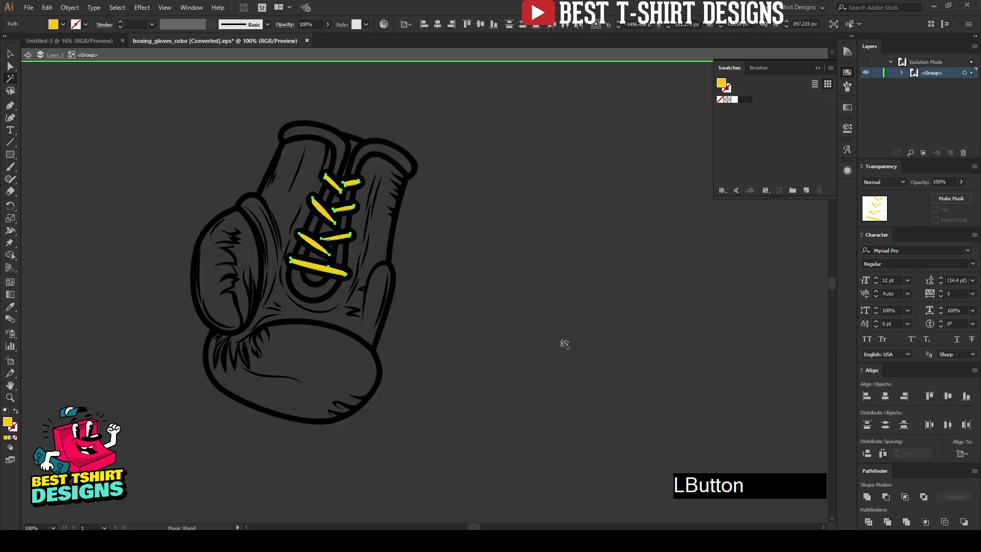
key("Delete")
Exit isolation mode and copy the black linework of both boxing gloves.
key("v")
double_click(516, 322)
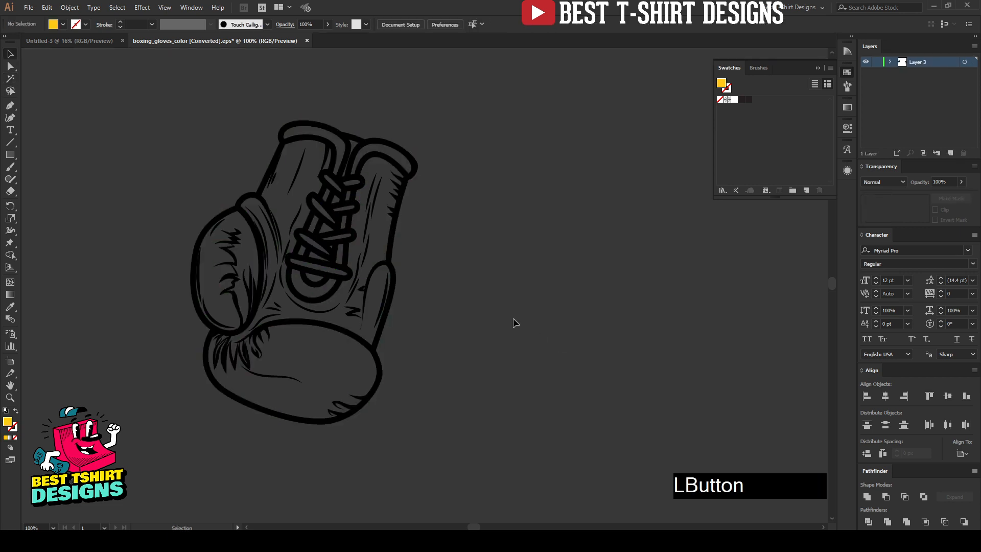
scroll(178, 212, "down", 3)
left_click_drag(162, 157, 647, 461)
key("ctrl+c")
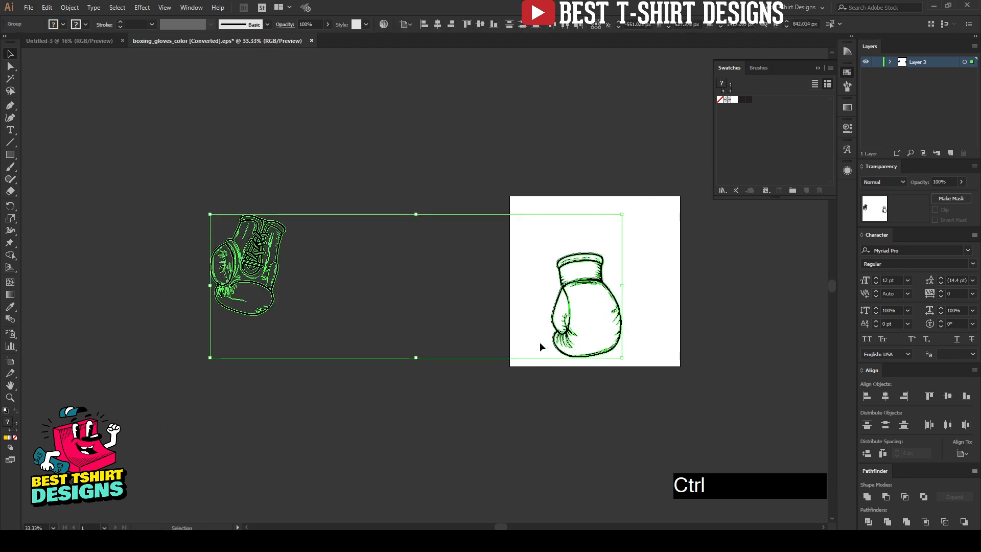
Paste the gloves into the Untitled-3 document and move the laced glove close beside the plain one.
left_click(69, 40)
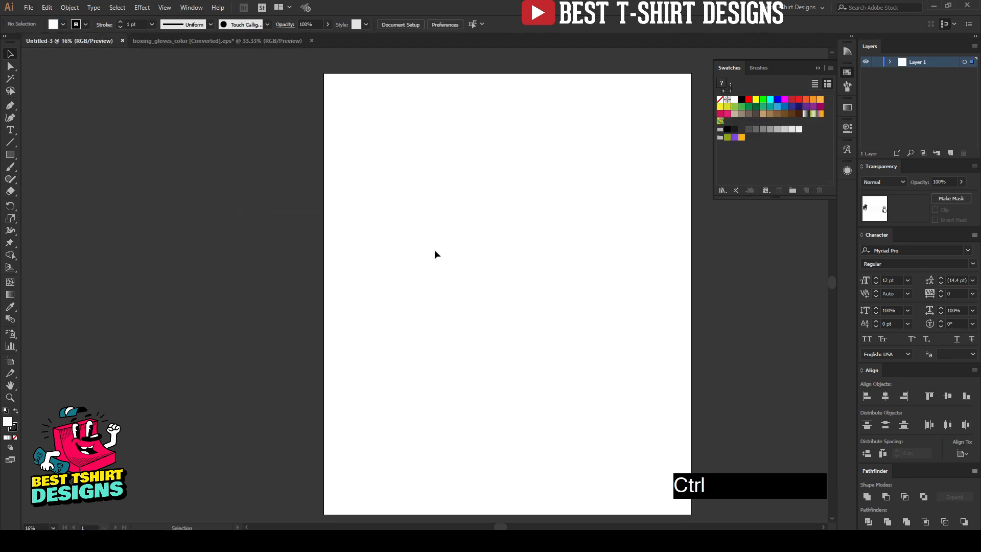
key("ctrl+v")
left_click_drag(554, 309, 397, 309)
left_click(134, 242)
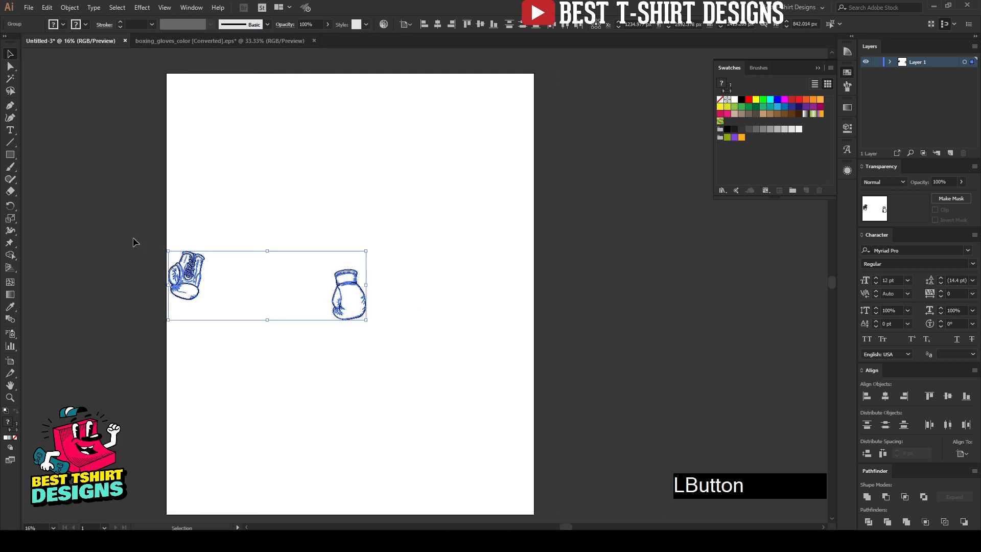
left_click_drag(193, 278, 376, 324)
scroll(377, 324, "up", 2)
Try rotating both gloves upside down as a pair.
left_click_drag(182, 214, 437, 391)
left_click_drag(370, 281, 246, 304)
left_click(305, 299)
scroll(305, 299, "up", 3)
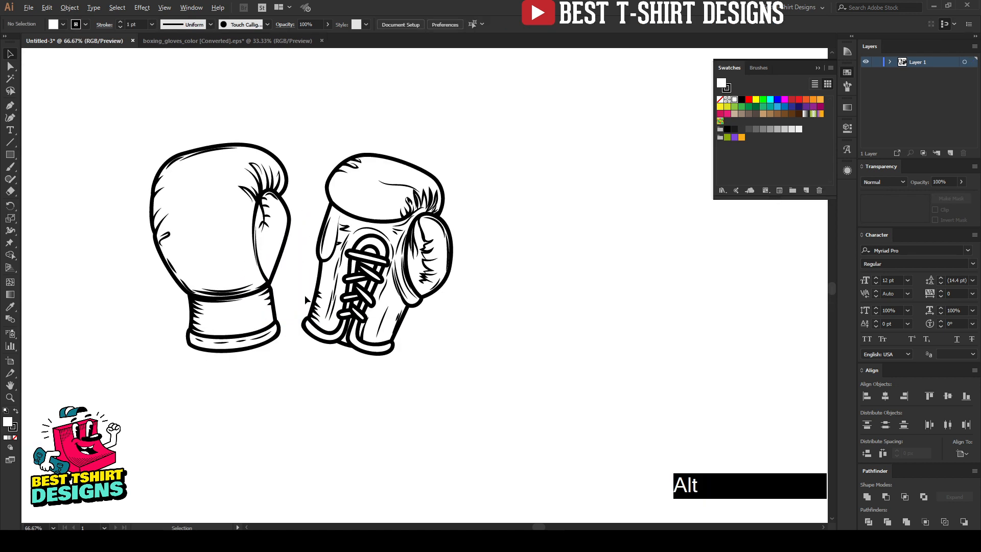
left_click(482, 323)
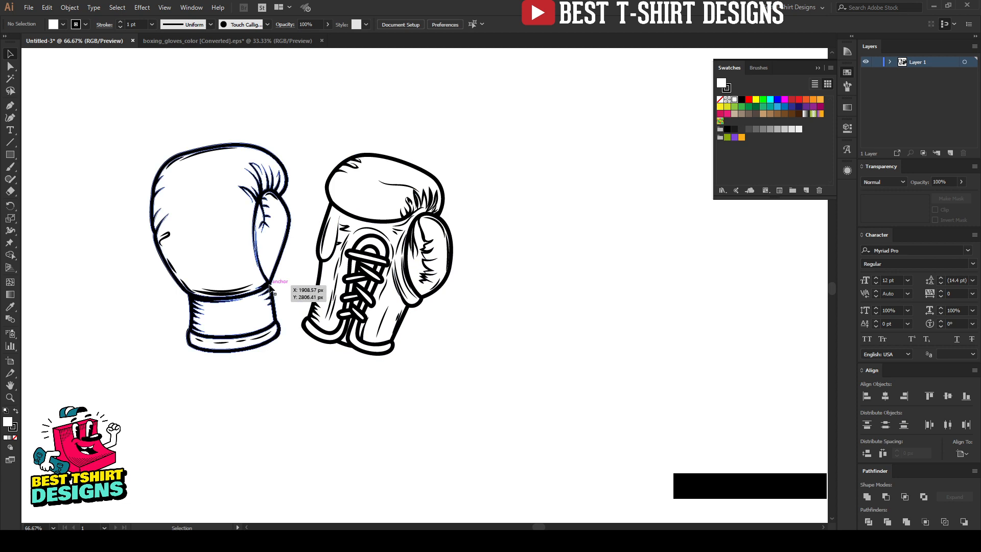
key("ctrl+z")
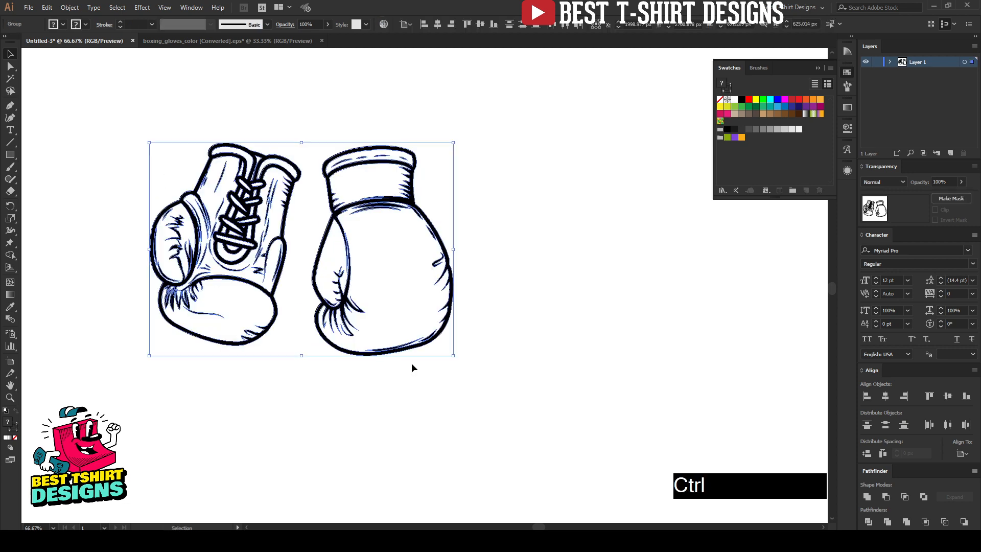
Move the two gloves together so the plain glove partly overlaps the laced one.
left_click(499, 395)
left_click(267, 339)
left_click_drag(266, 338, 369, 344)
left_click(490, 363)
scroll(377, 246, "up", 1)
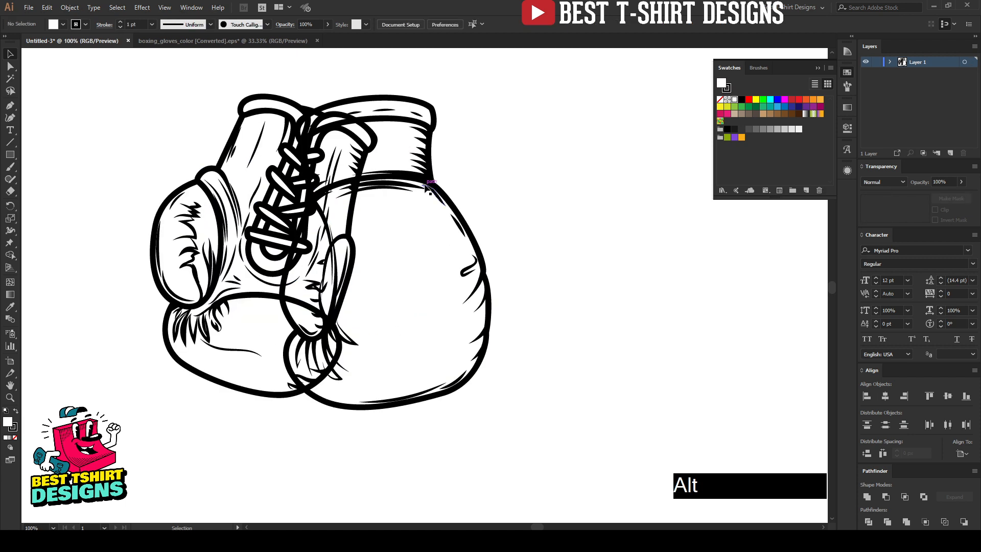
left_click_drag(432, 182, 409, 188)
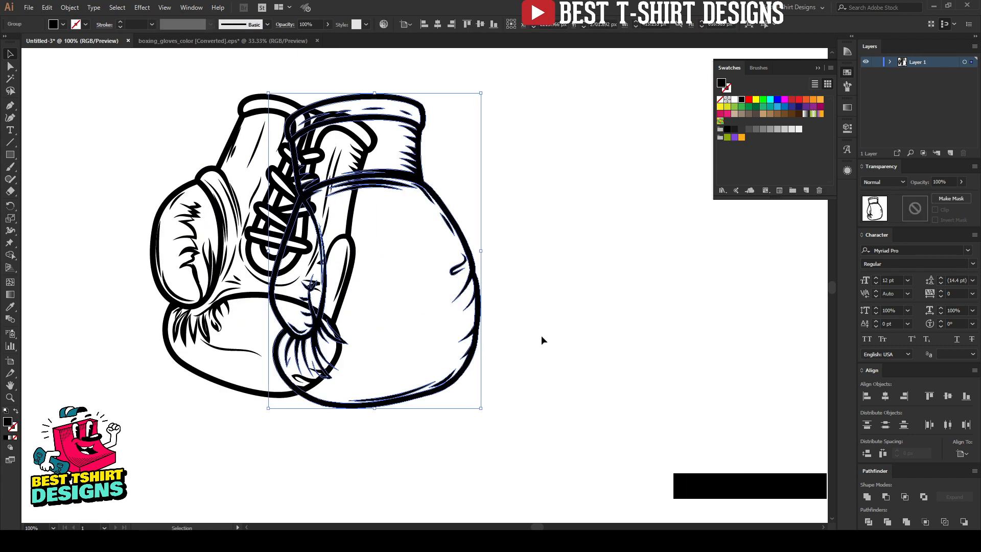
Align both gloves on their vertical centres and rotate the pair 180 degrees.
left_click_drag(541, 336, 217, 111)
left_click(407, 25)
left_click(462, 33)
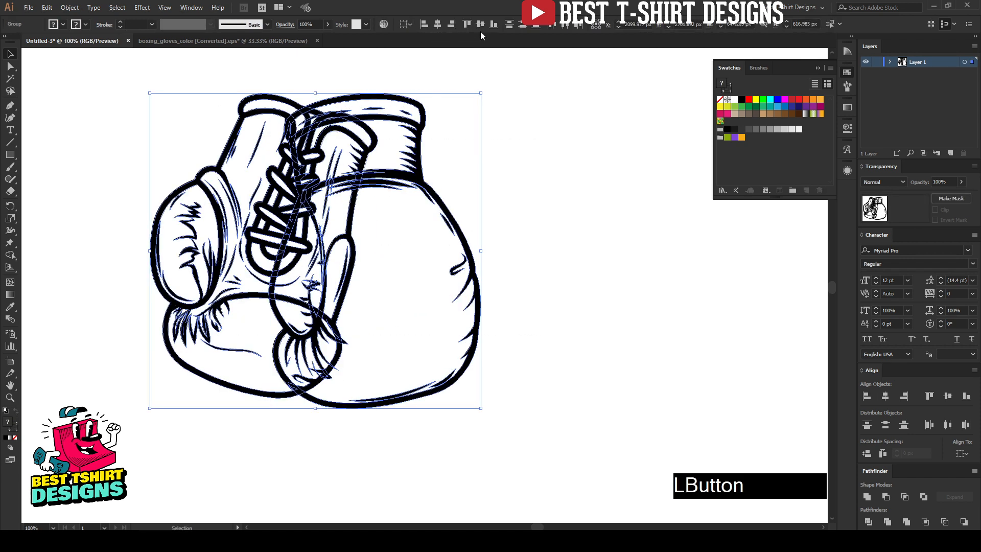
left_click(482, 23)
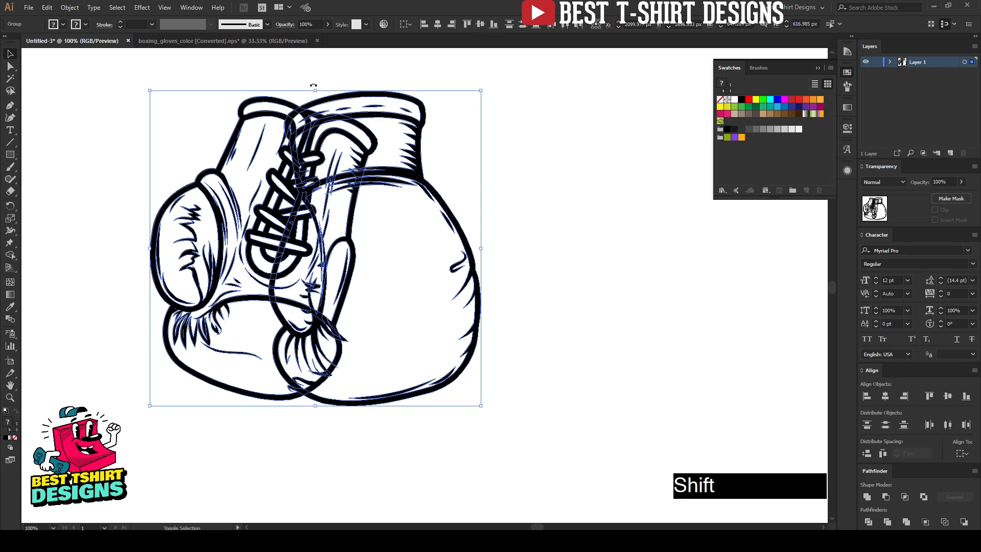
left_click(322, 91, "shift")
left_click_drag(345, 123, 330, 311)
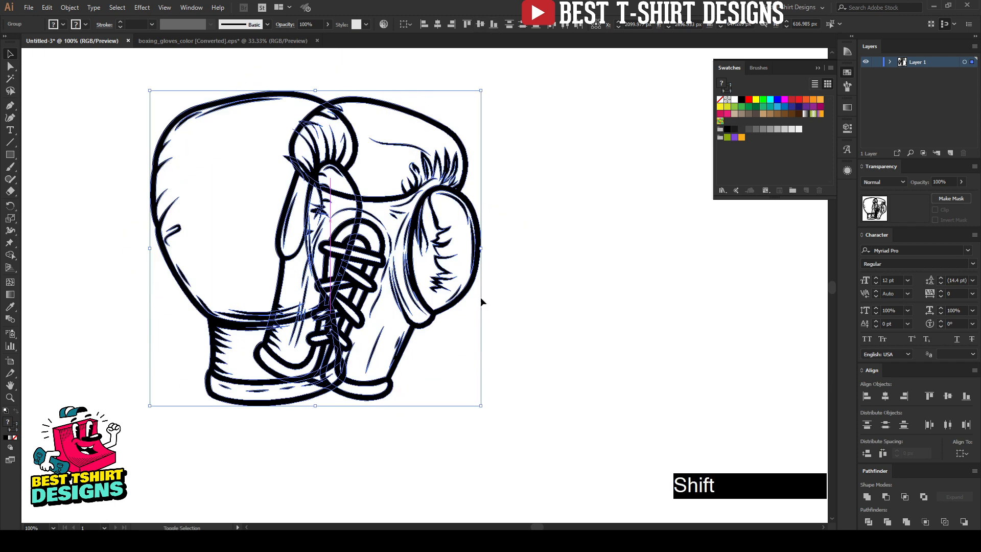
left_click(539, 276)
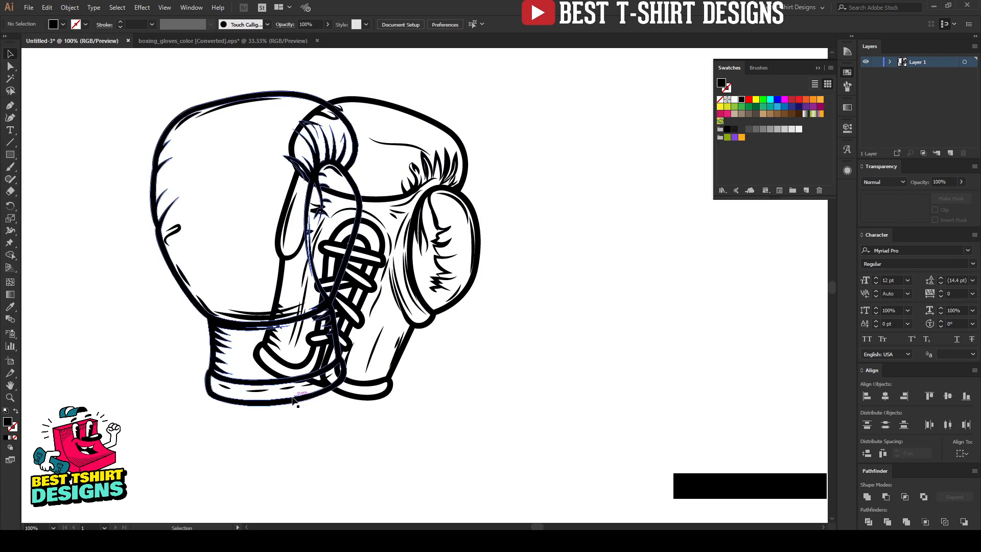
Nudge the laced glove slightly to the right to reduce its overlap with the plain glove.
left_click(265, 403)
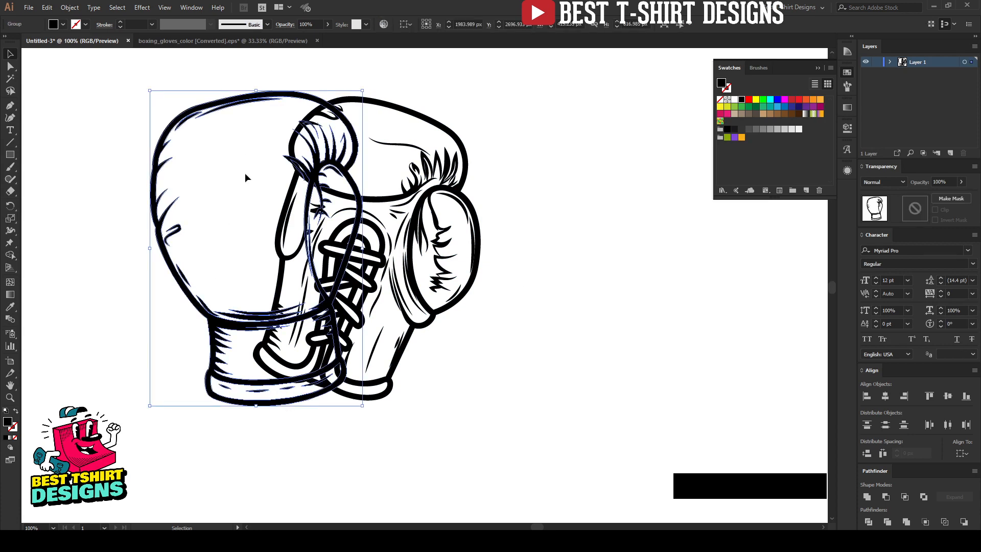
left_click(440, 240)
key("Right")
key("Right")
key("Right")
key("Right")
key("Right")
key("Right")
key("Right")
key("Right")
key("Right")
key("Right")
key("Right")
key("Right")
key("Right")
key("Right")
key("Right")
key("Right")
key("Right")
key("Right")
key("Right")
key("Right")
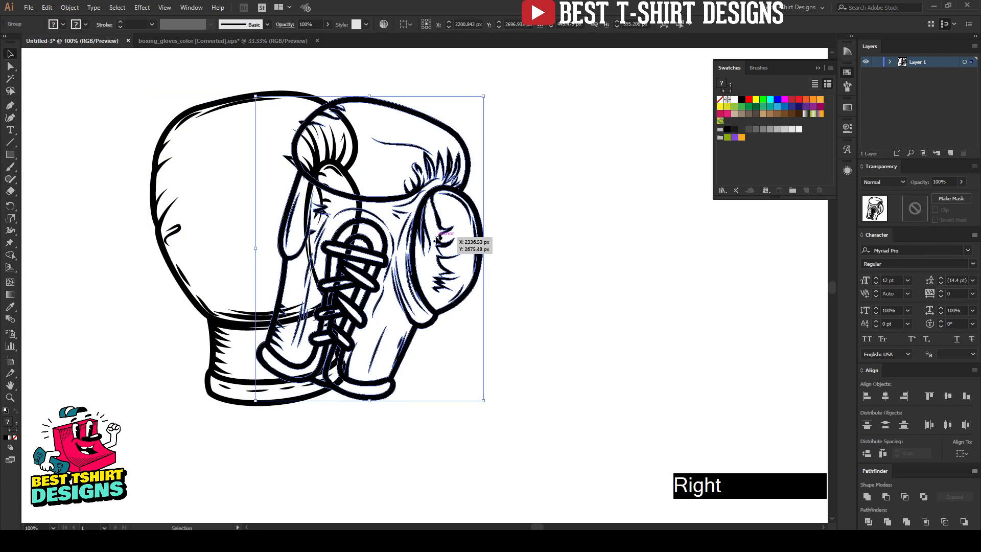
key("Left")
key("Left")
key("Left")
key("Left")
key("Left")
key("Left")
key("Left")
key("Left")
key("Left")
key("Left")
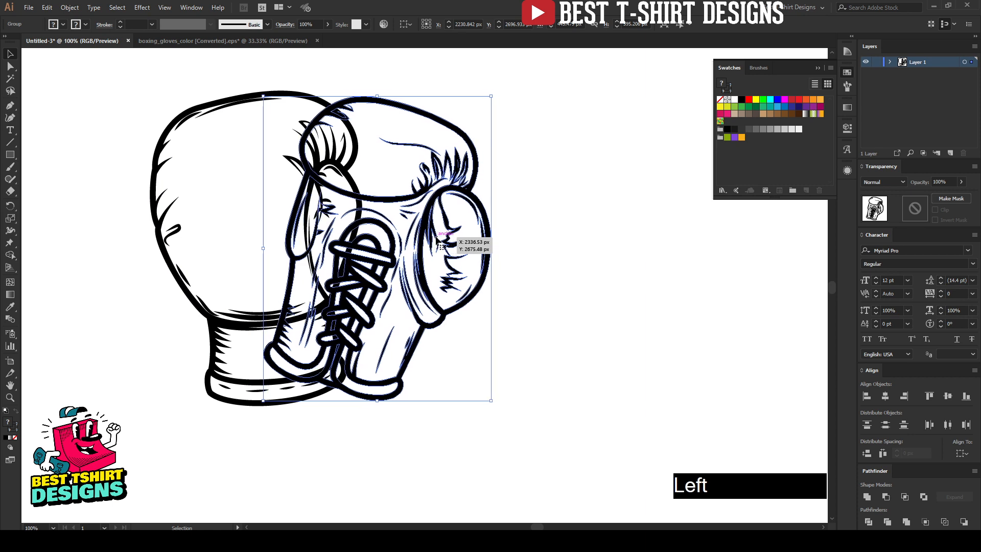
key("Right")
key("Right")
key("Right")
key("Right")
key("Right")
key("Right")
key("Right")
key("Right")
key("Right")
key("Right")
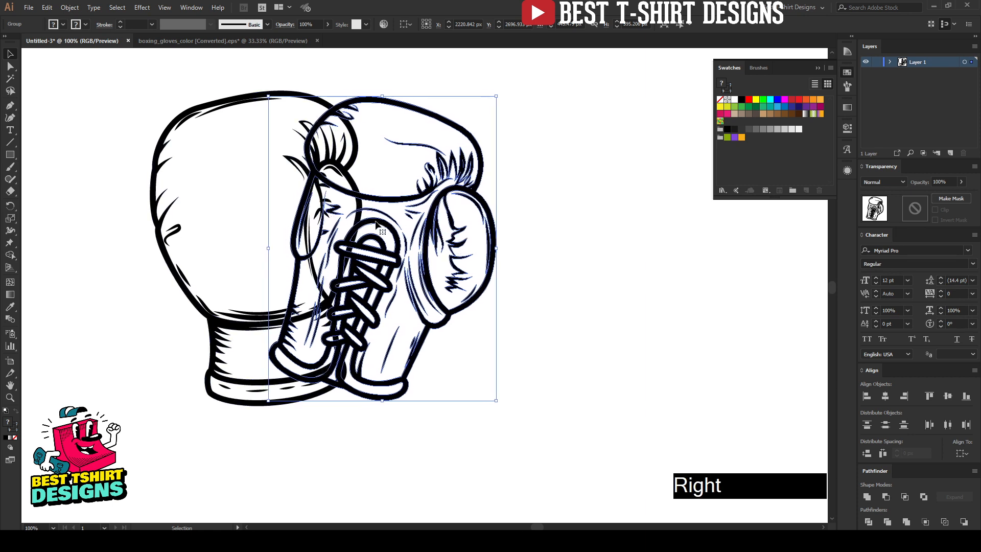
left_click(548, 267)
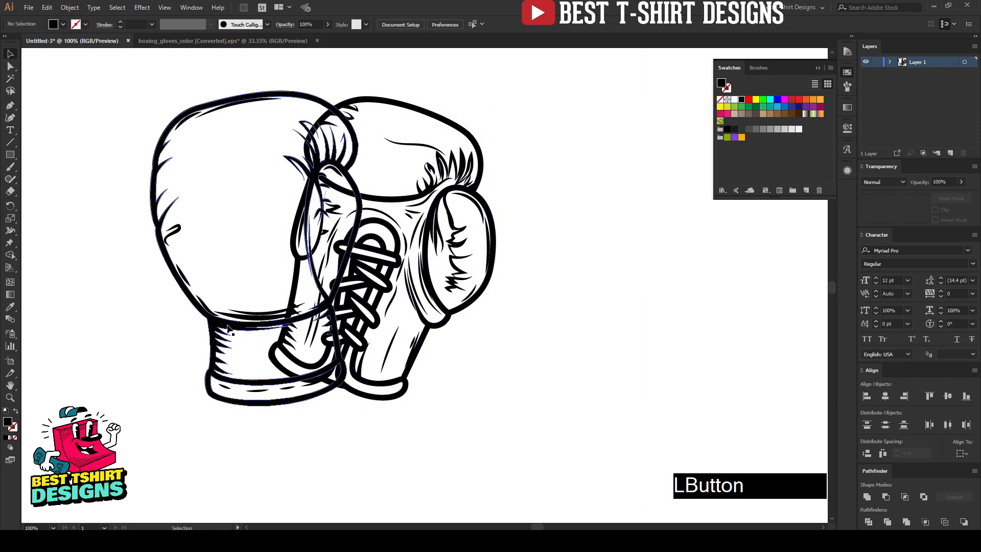
Set the fill of both gloves to the Black swatch.
mouse_move(136, 99)
left_mouse_down()
mouse_move(144, 120)
mouse_move(464, 372)
left_mouse_up()
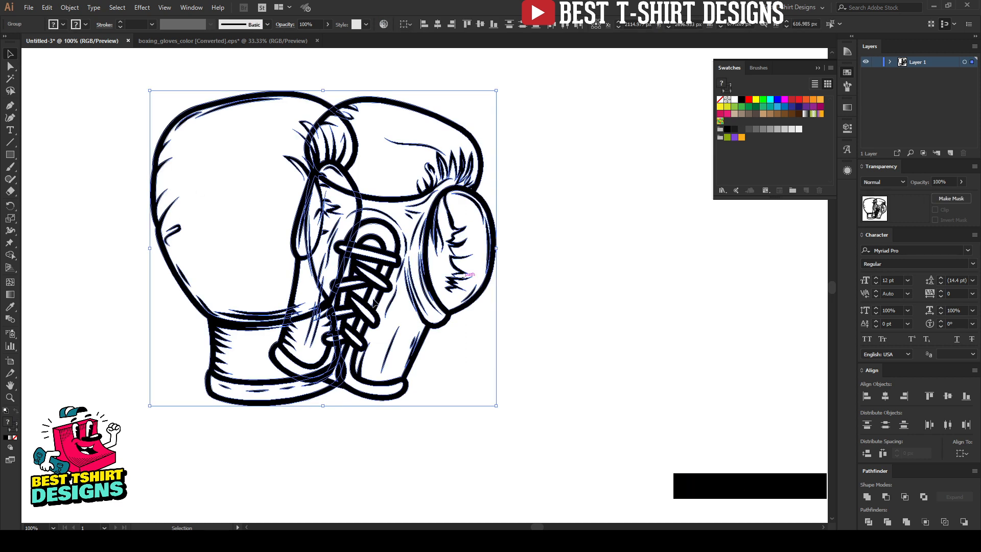
left_click(742, 100)
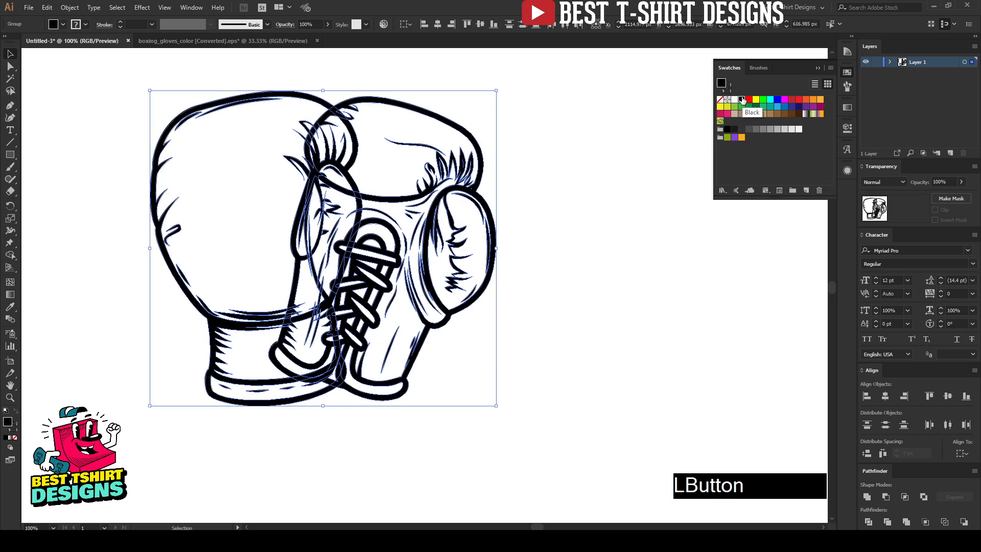
left_click(587, 278)
Add an opacity mask with Clip off to the laced glove and paste a copy of the plain glove in place inside it.
left_click_drag(82, 136, 207, 306)
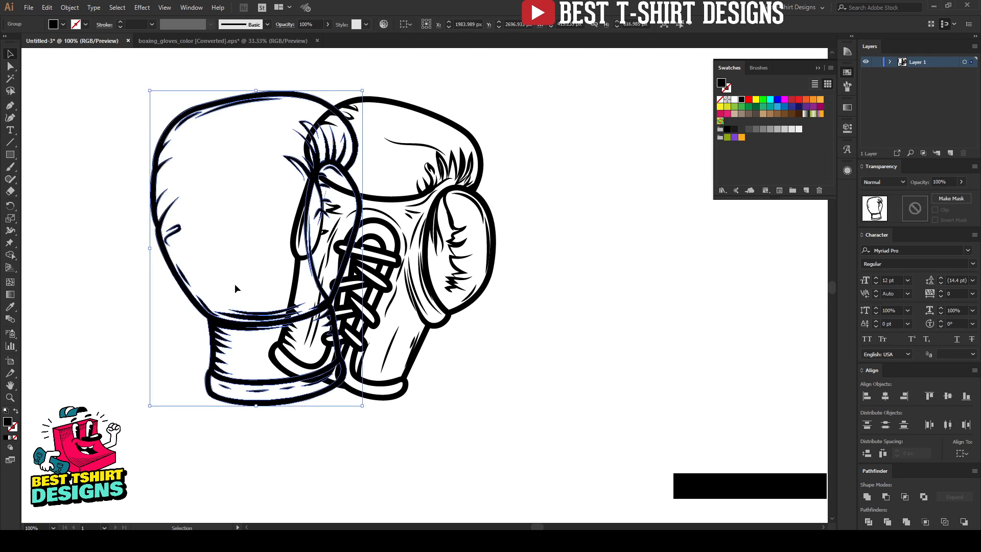
key("ctrl")
left_click(453, 249)
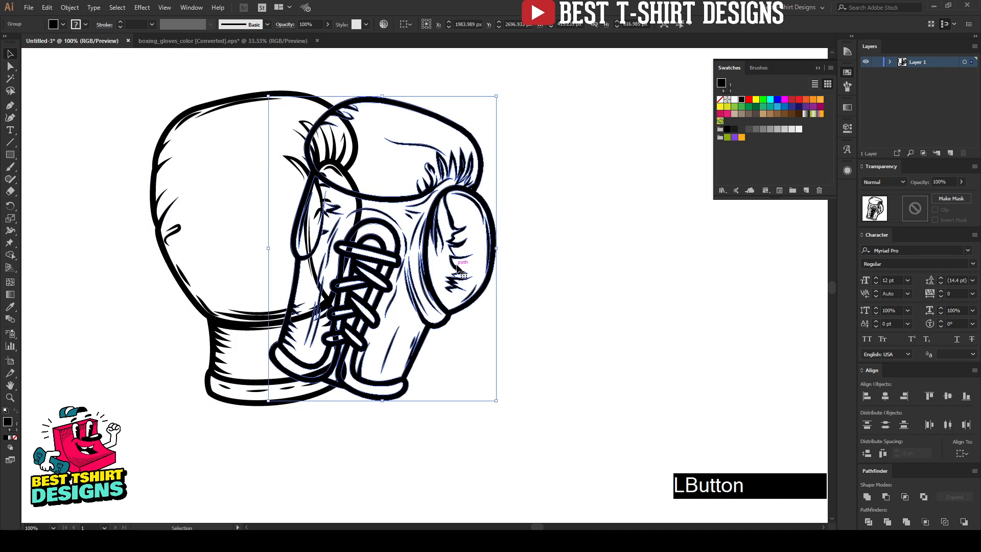
left_click(915, 208)
left_click(944, 211)
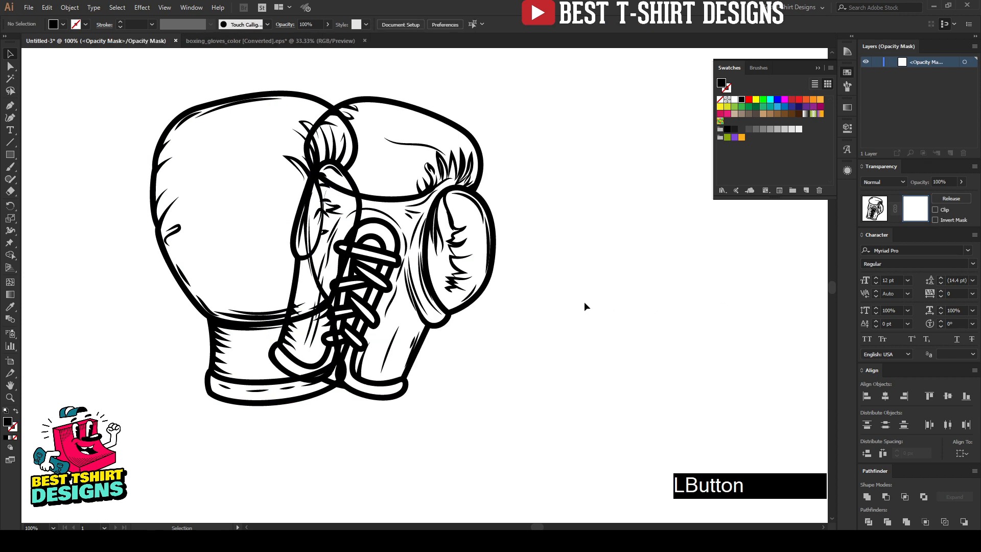
key("ctrl+f")
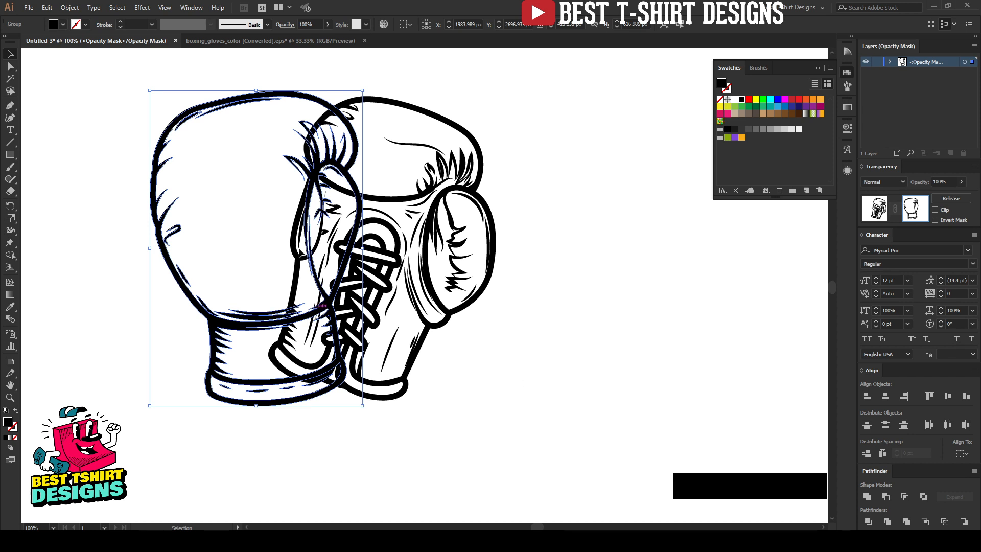
Unite the mask's glove copy into a solid black silhouette with the Pathfinder, and return from the mask to the artwork.
left_click(907, 522)
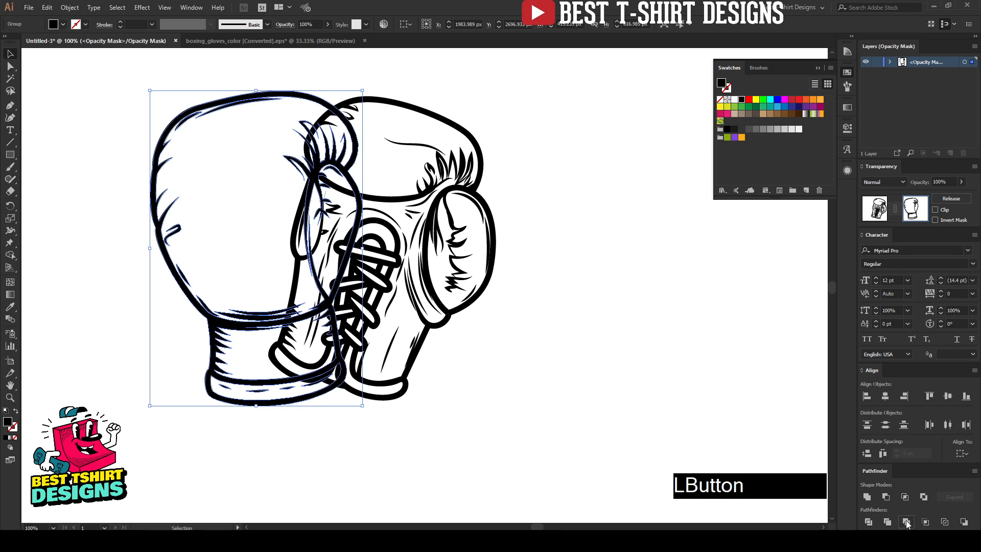
left_click(870, 500)
left_click(522, 407)
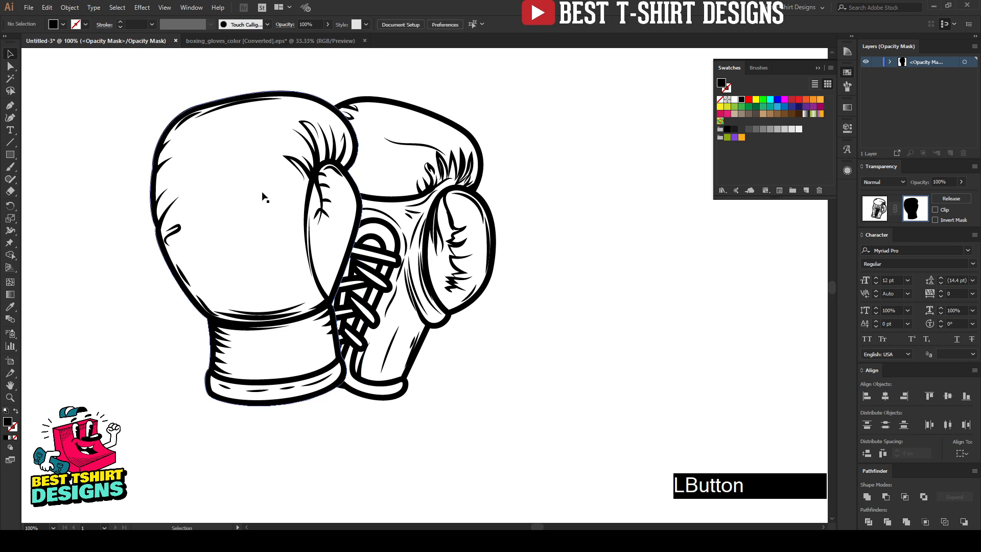
left_click(251, 186)
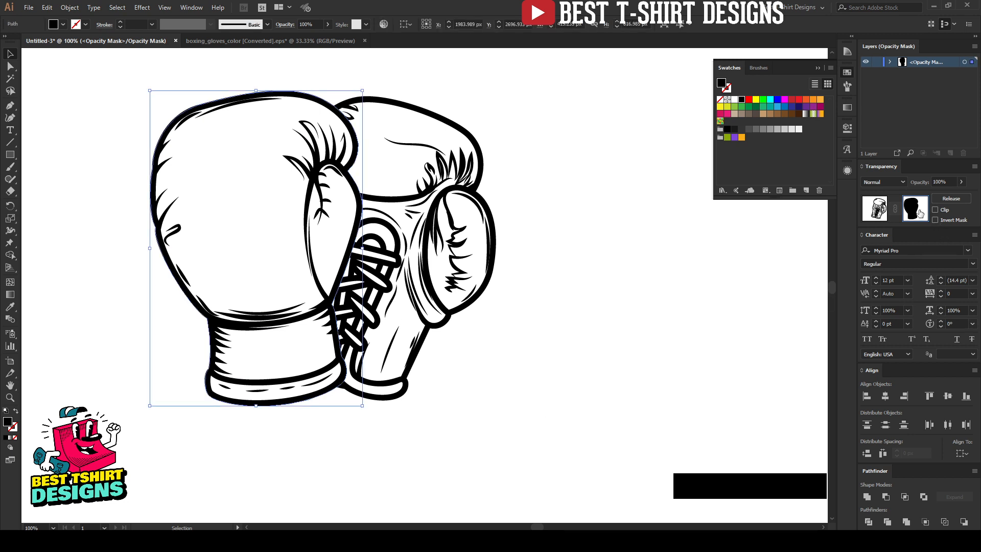
left_click(590, 332)
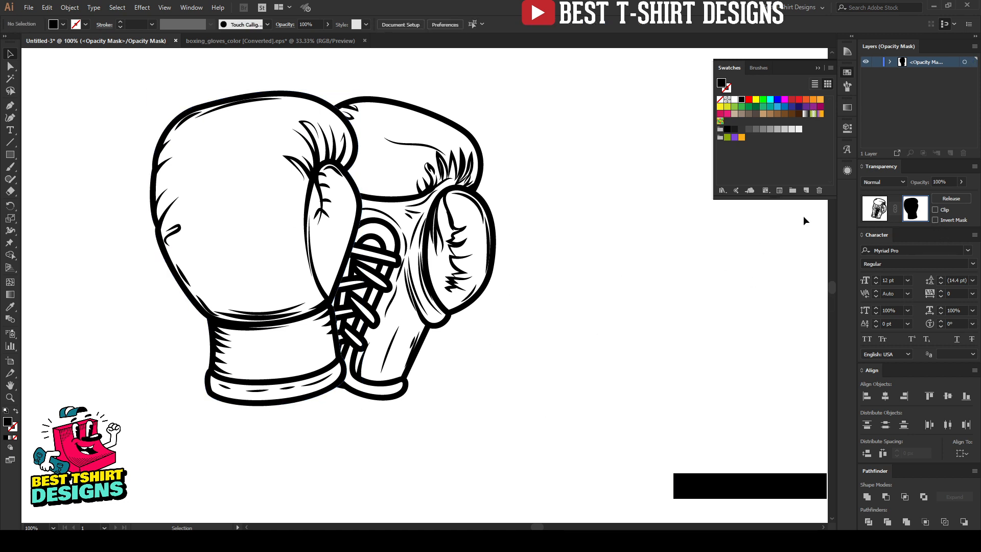
left_click(875, 208)
scroll(346, 253, "down", 1)
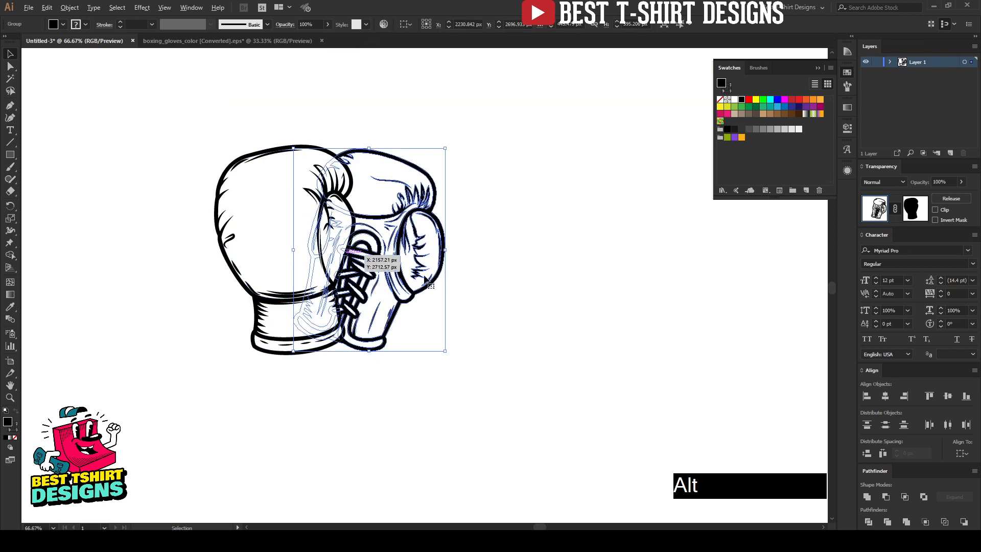
left_click(470, 292)
Group the plain glove with the masked laced glove.
left_click_drag(162, 140, 508, 383)
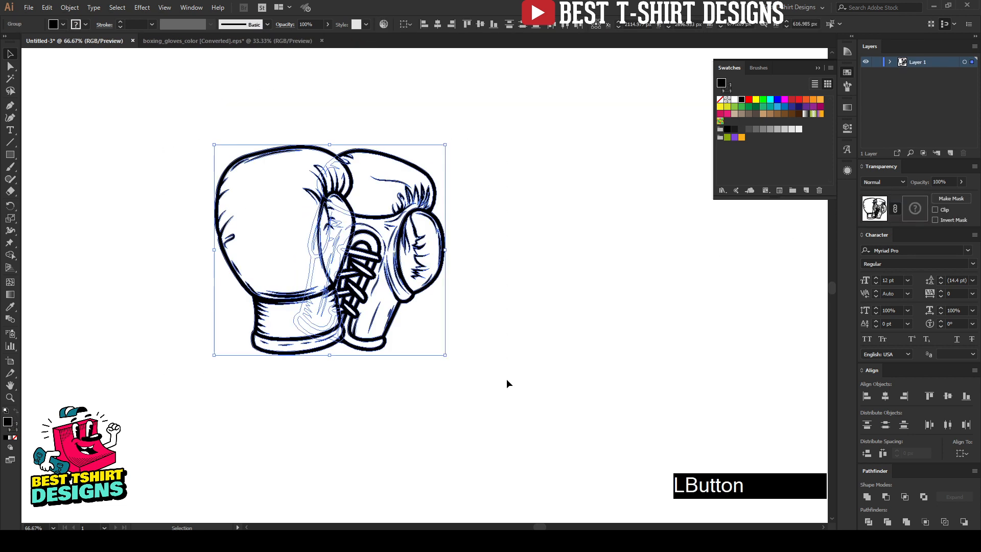
key("ctrl")
left_click(507, 379)
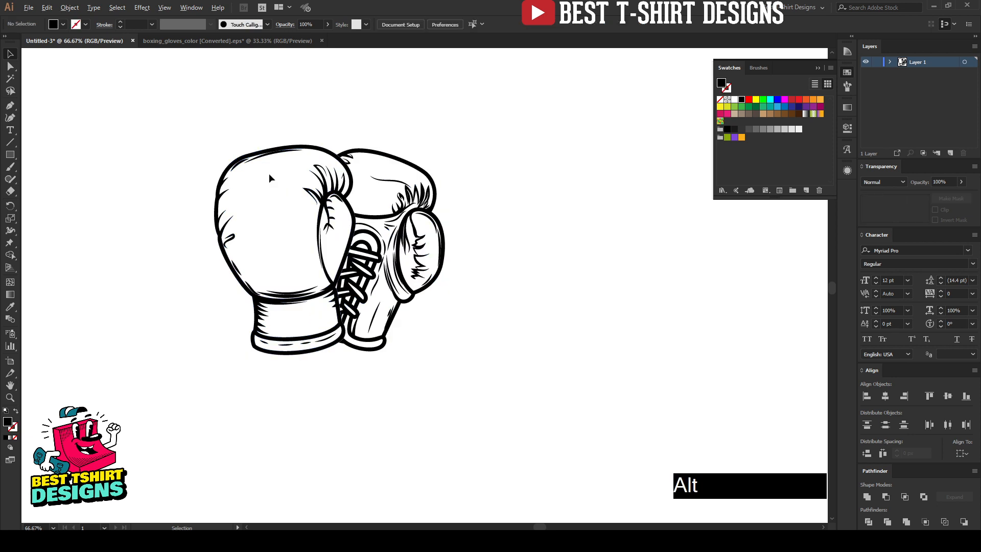
scroll(269, 173, "up", 1)
scroll(346, 222, "down", 1)
left_click(536, 346)
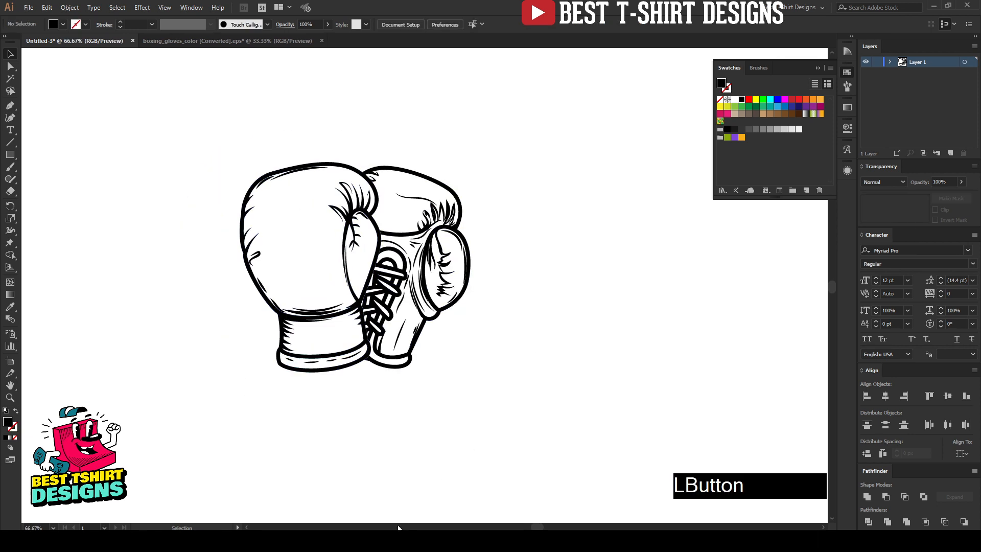
Copy the lines "championship", "boxing", "king of the ring" and "legendary boxer" from Notepad and paste them as text into the Illustrator document.
left_click(388, 540)
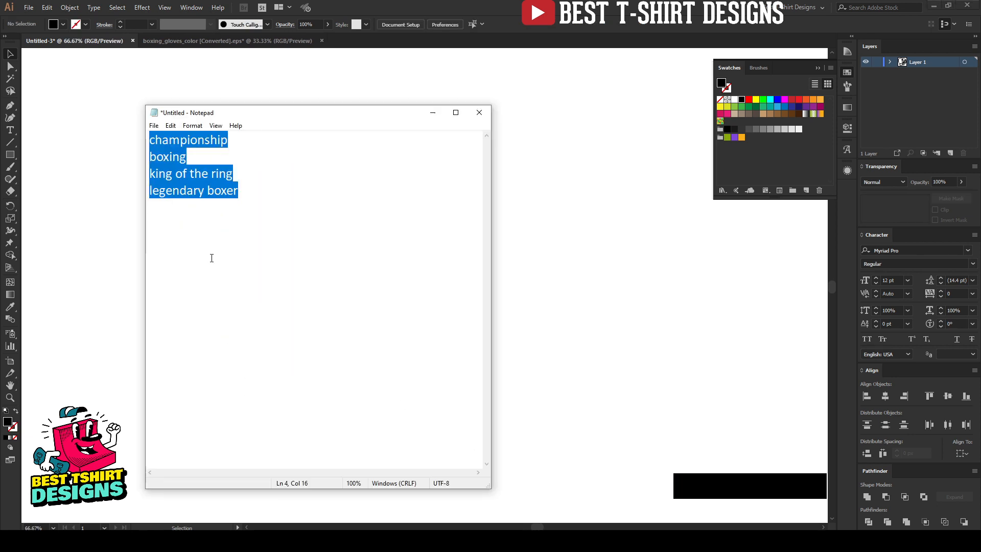
left_click(571, 272, "ctrl")
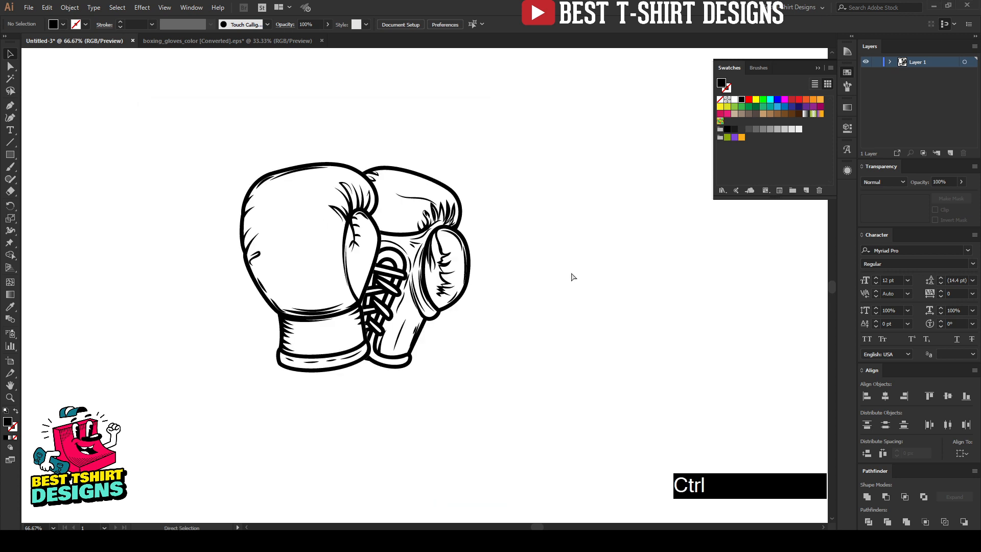
type("championship boxing king of the ring legendary boxer")
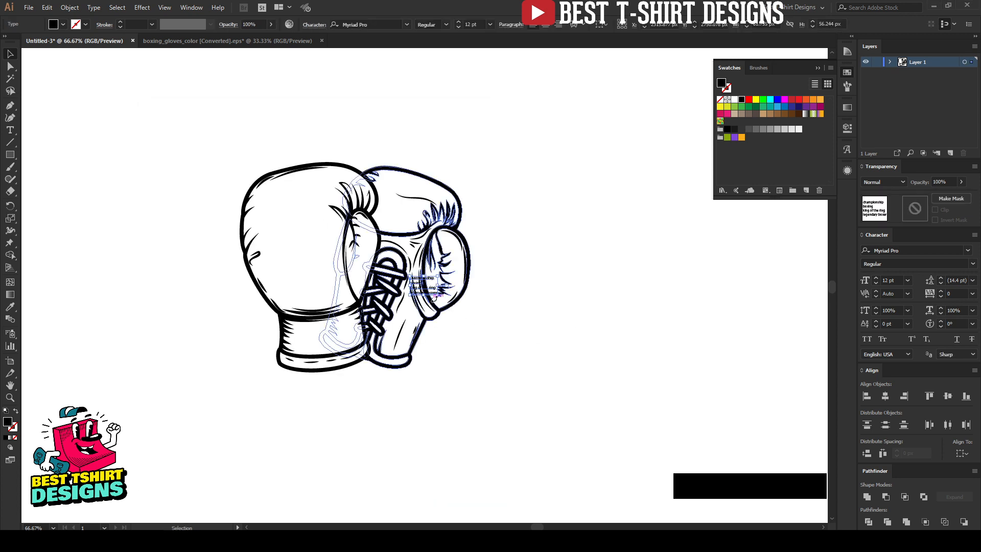
Enlarge the pasted slogan text block to about 77.65 pt and place it to the right of the gloves.
left_click(469, 318, "shift")
left_click_drag(468, 318, 591, 405)
left_click_drag(543, 373, 672, 338)
Run the script that splits the slogan block into separate lines, and move "championship" upward and "boxing" left of the gloves.
left_click(28, 7)
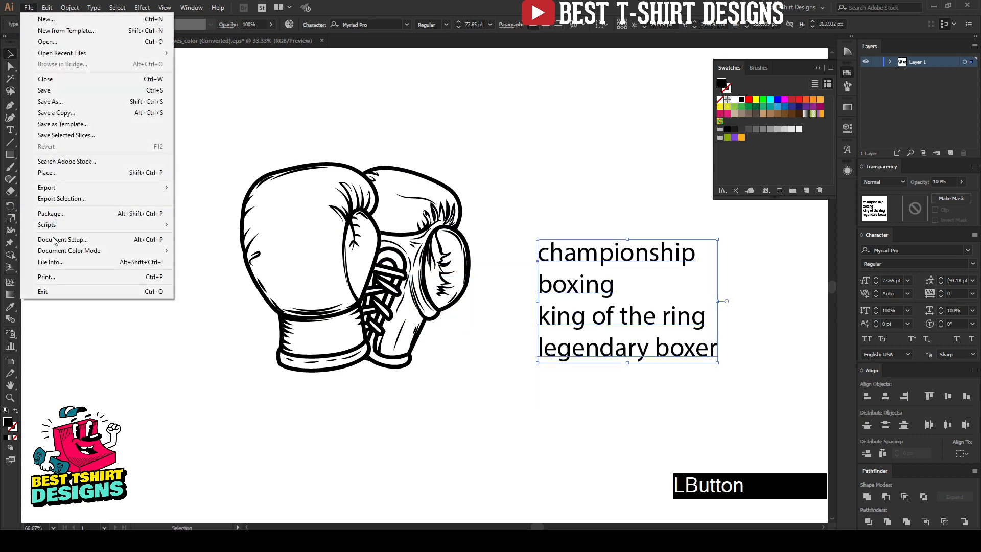
mouse_move(57, 230)
left_click(210, 225)
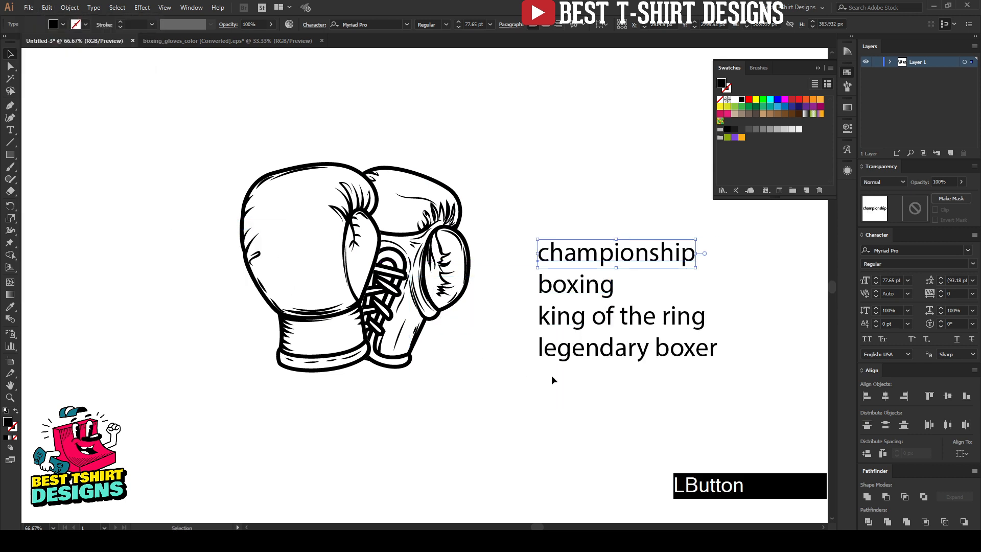
left_click_drag(620, 256, 620, 207)
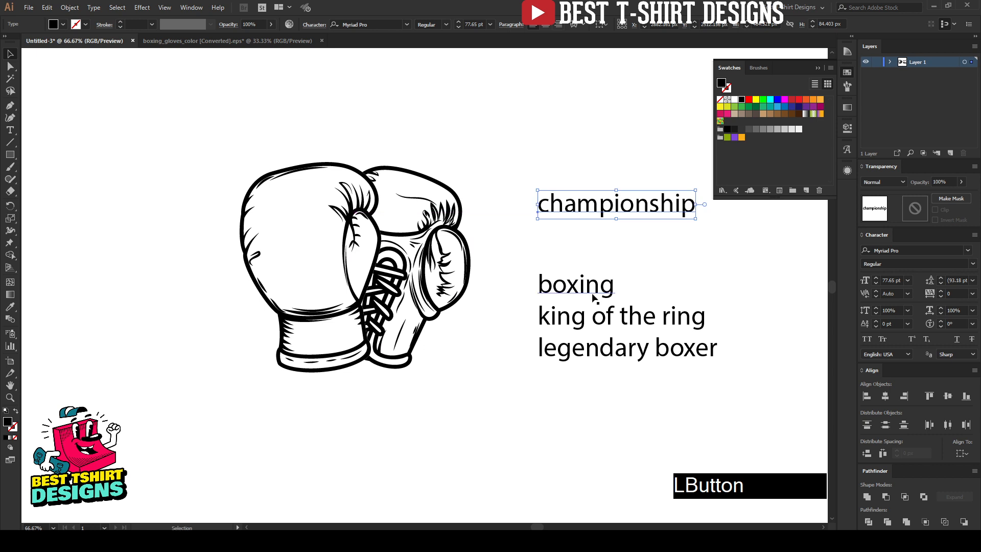
left_click_drag(596, 291, 137, 296)
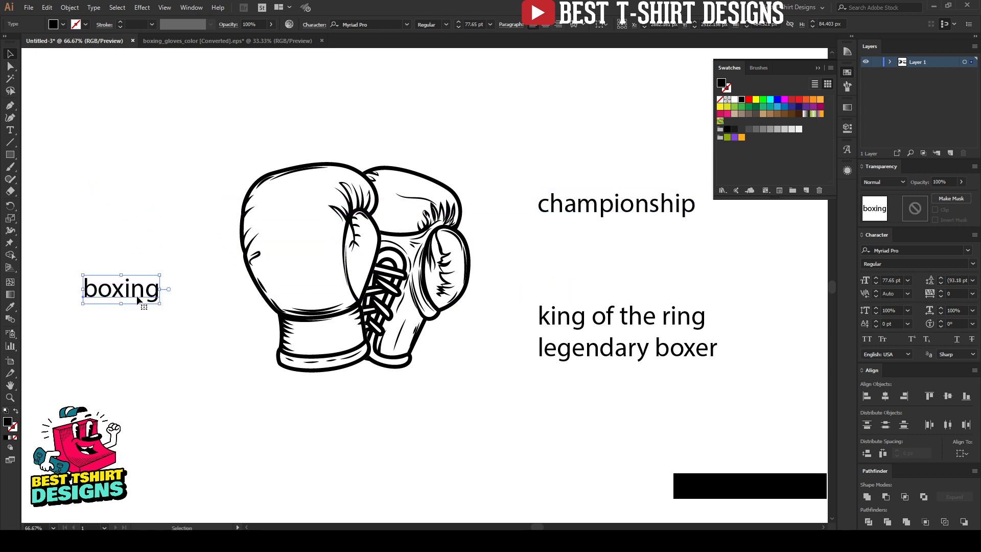
Set the "boxing" text in the OLD SPORT 02 ATHLETIC NCV font and place it below the gloves.
left_click(380, 23)
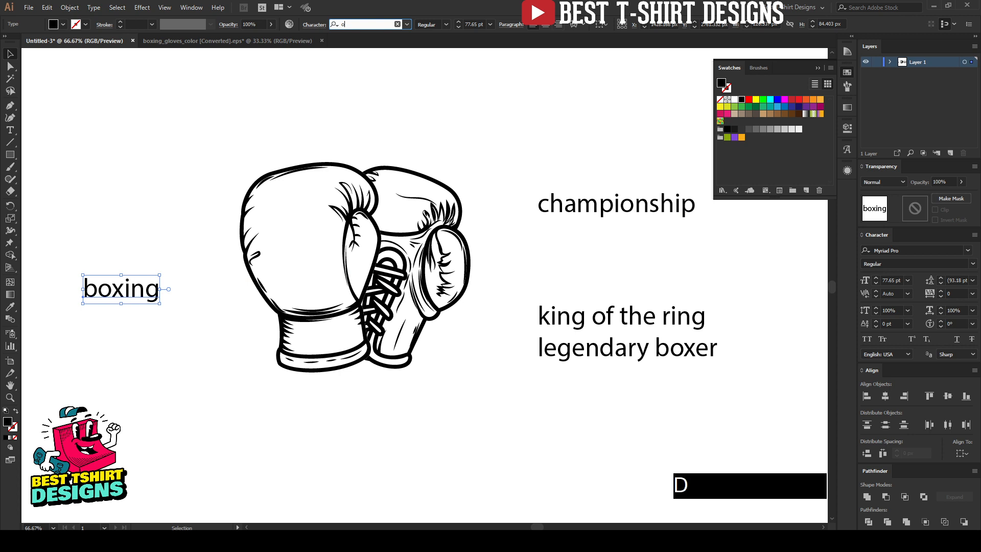
type("old")
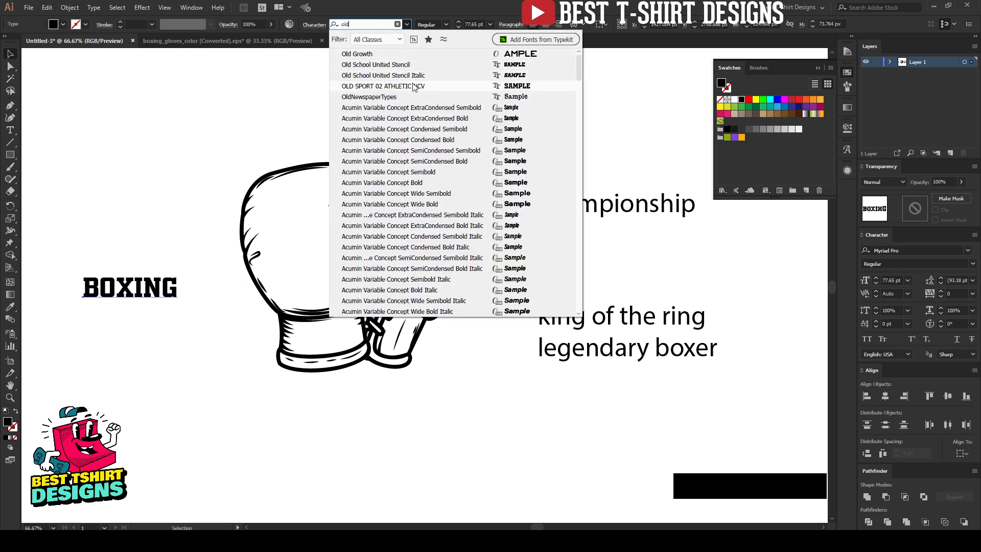
left_click(414, 86)
left_click_drag(189, 288, 442, 442)
left_click(226, 171)
Draw an unfilled, black-stroked ellipse about 769 by 481 px over the gloves and centre it horizontally with them.
left_click(10, 154)
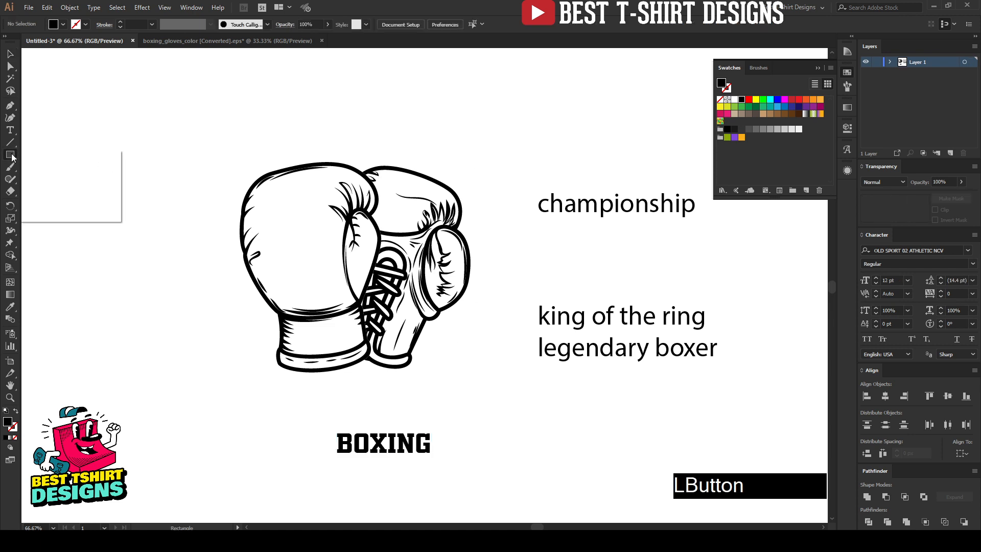
left_click(60, 187)
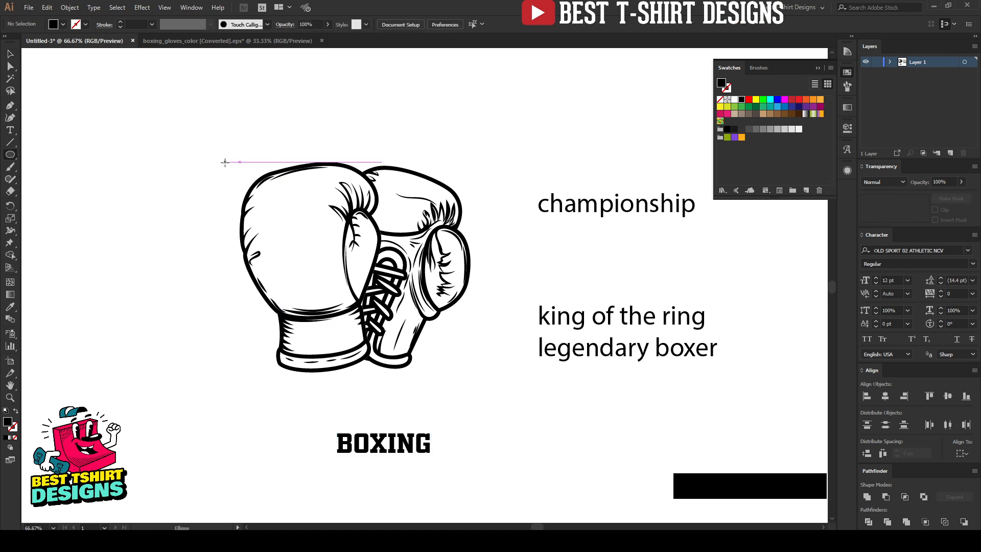
left_click_drag(225, 163, 487, 324)
key("shift+x")
key("v")
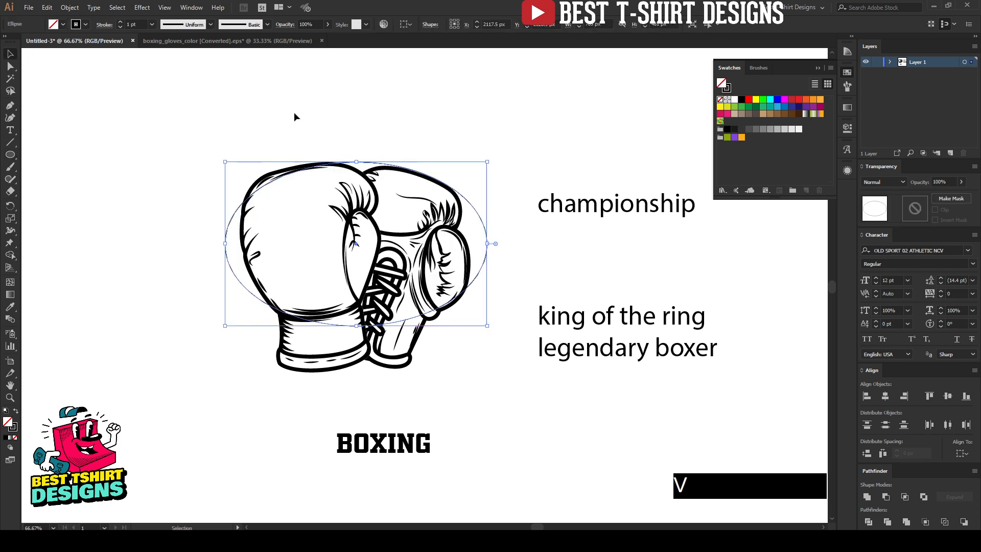
left_click_drag(290, 111, 394, 221)
left_click(438, 26)
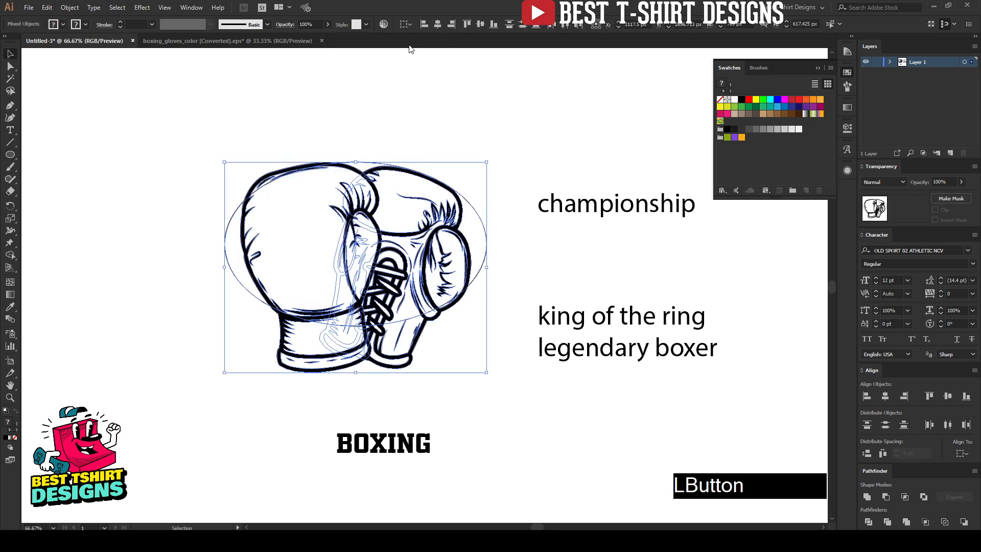
left_click(354, 89)
Cut the BOXING text and paste it as type on a path at the ellipse's leftmost point.
left_click(423, 446)
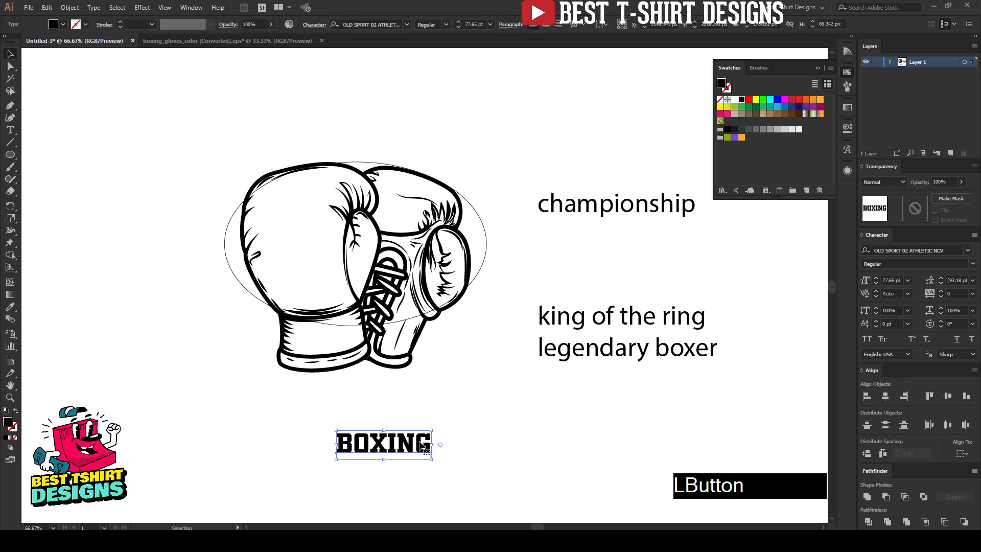
key("ctrl")
key("ctrl+x")
left_click(226, 245)
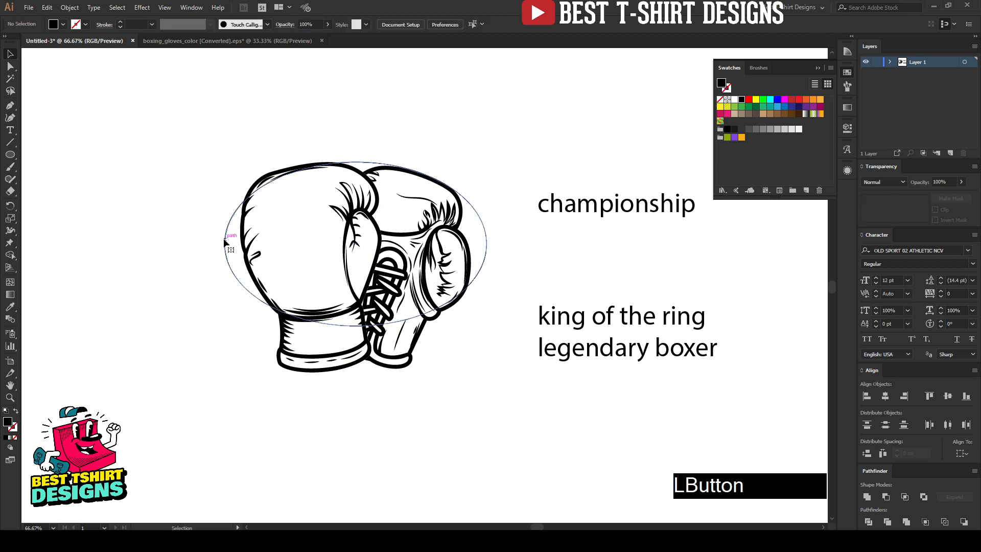
scroll(414, 194, "up", 1)
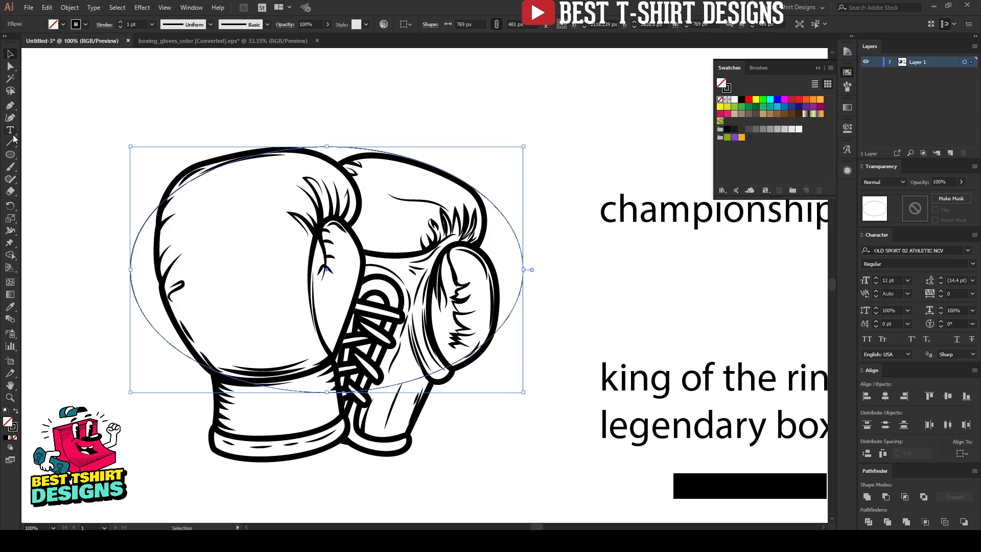
left_click_drag(14, 138, 50, 156)
left_click(50, 156)
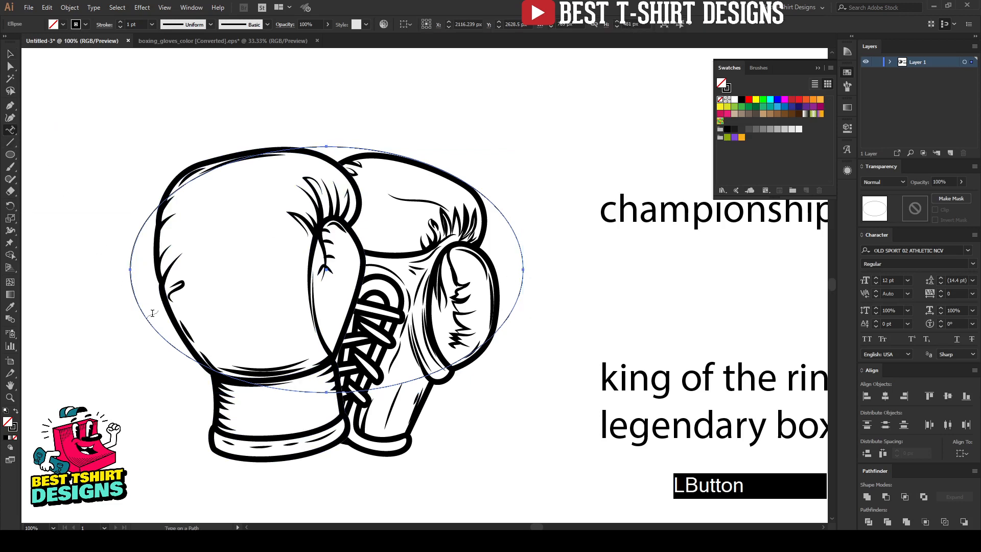
left_click(132, 266)
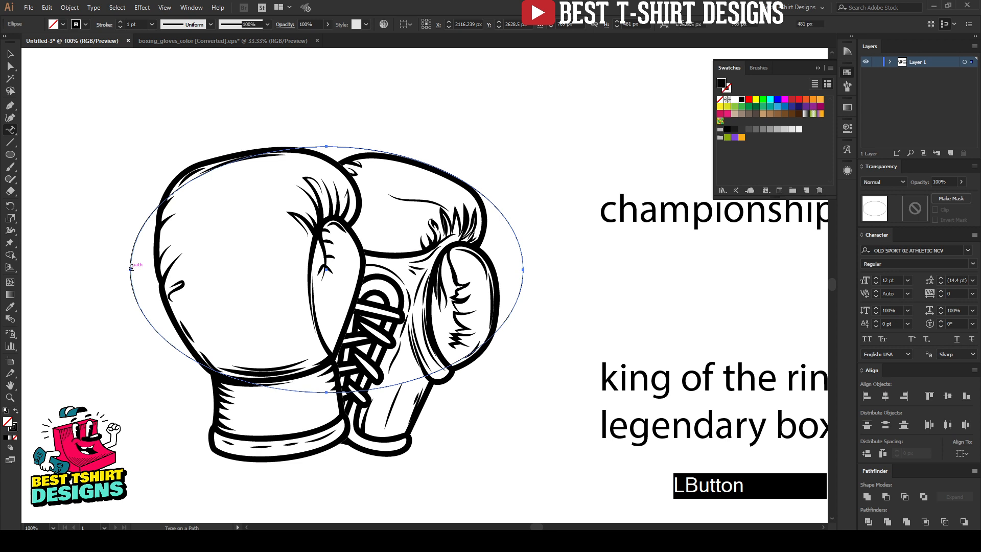
key("ctrl")
key("ctrl+v")
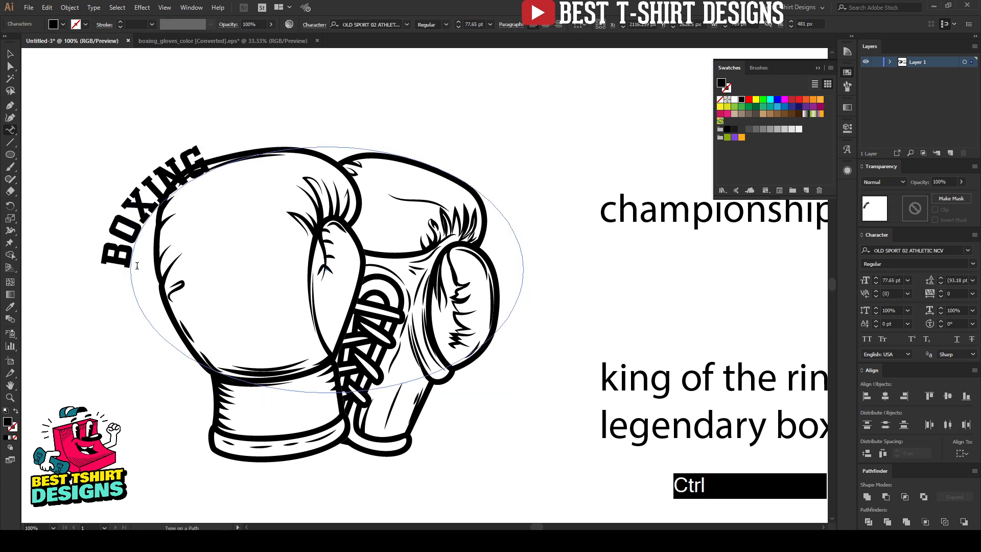
Extend the path text's range over the ellipse's upper arc, centre-align BOXING on it and set the font size to 190 pt.
left_click(11, 54)
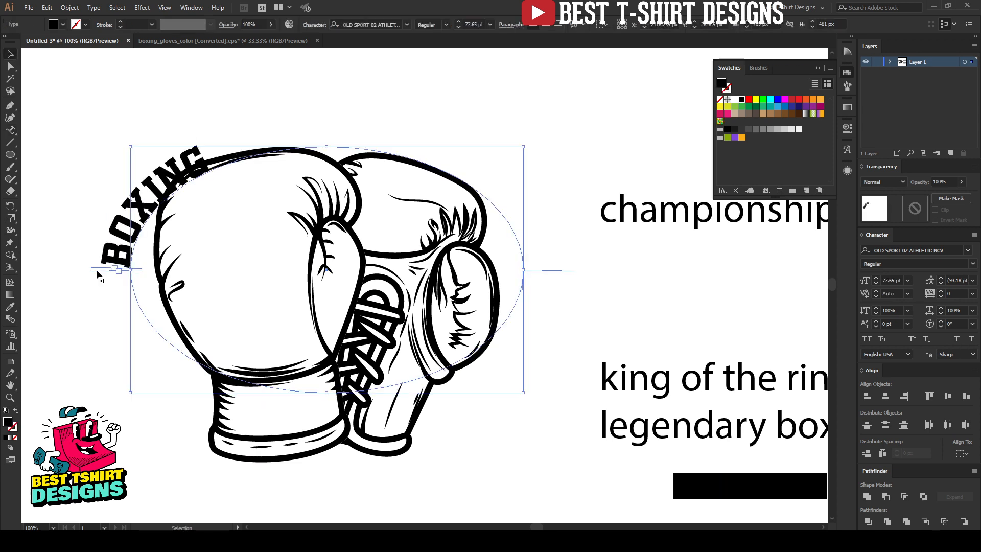
left_click_drag(97, 271, 572, 269)
left_click(545, 25)
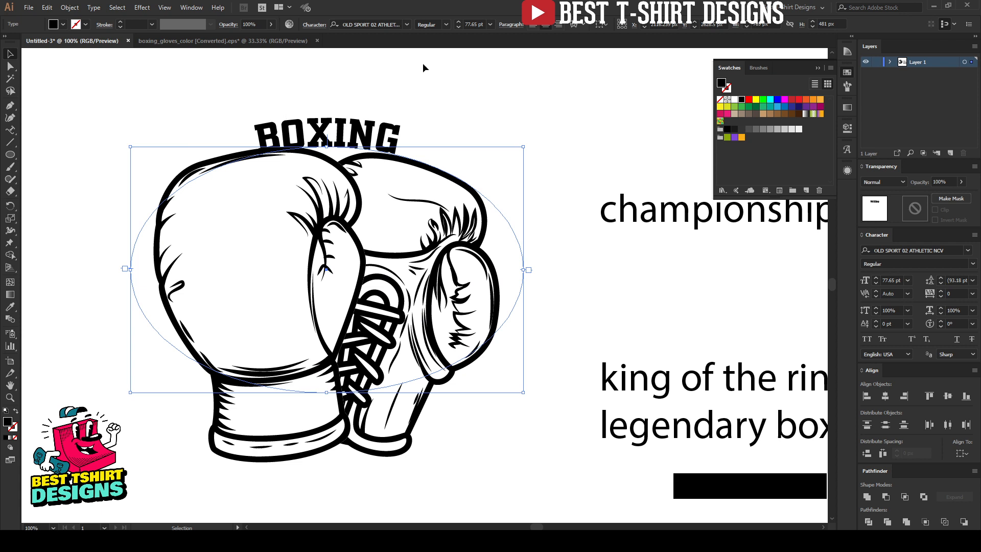
scroll(475, 25, "up", 11)
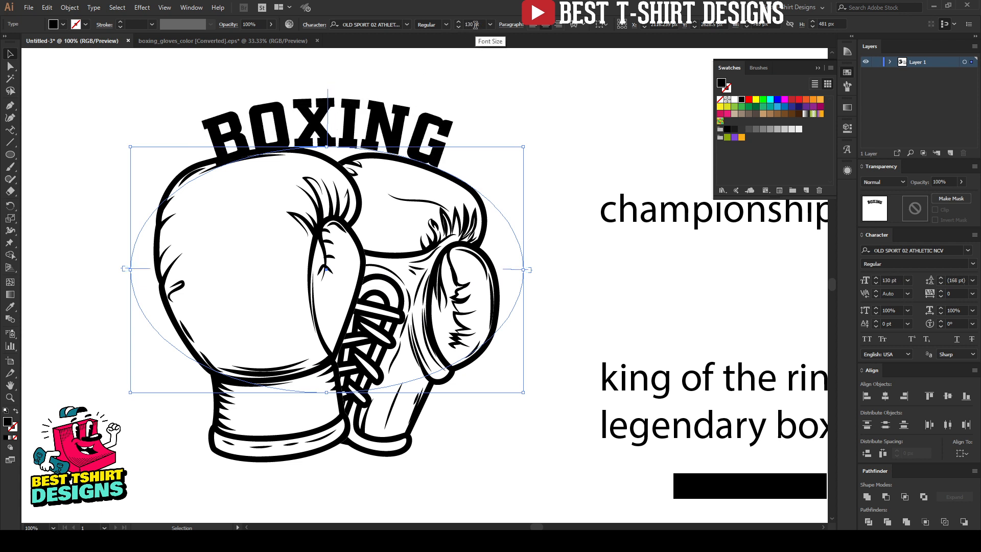
scroll(327, 220, "down", 1)
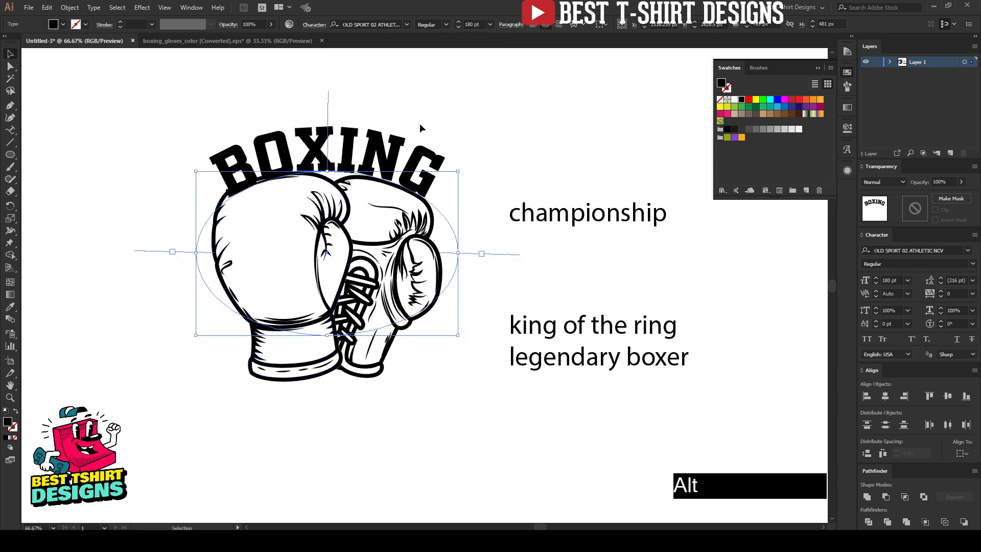
scroll(475, 26, "up", 1)
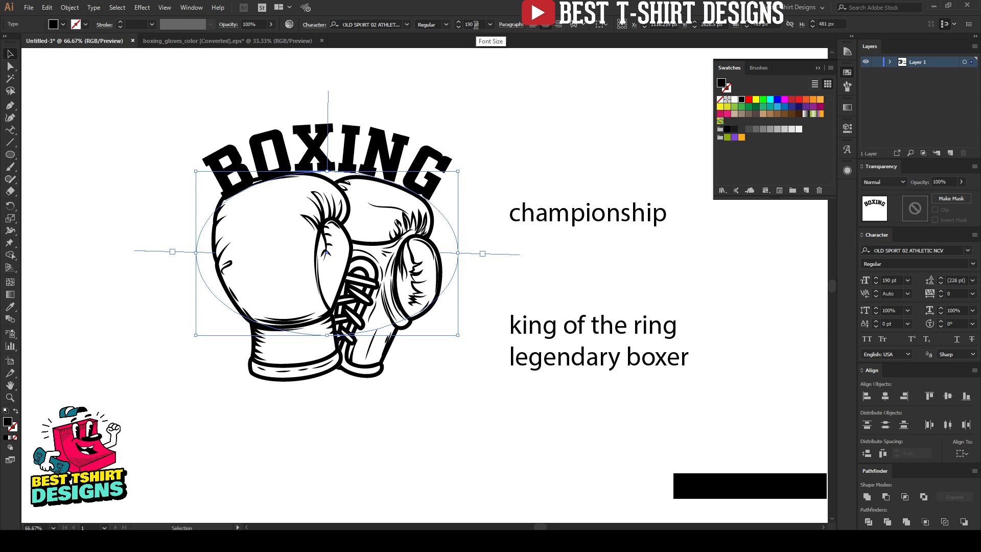
Nudge the curved BOXING text slightly left and fine-tune its height against the top of the gloves.
key("Left")
key("Left")
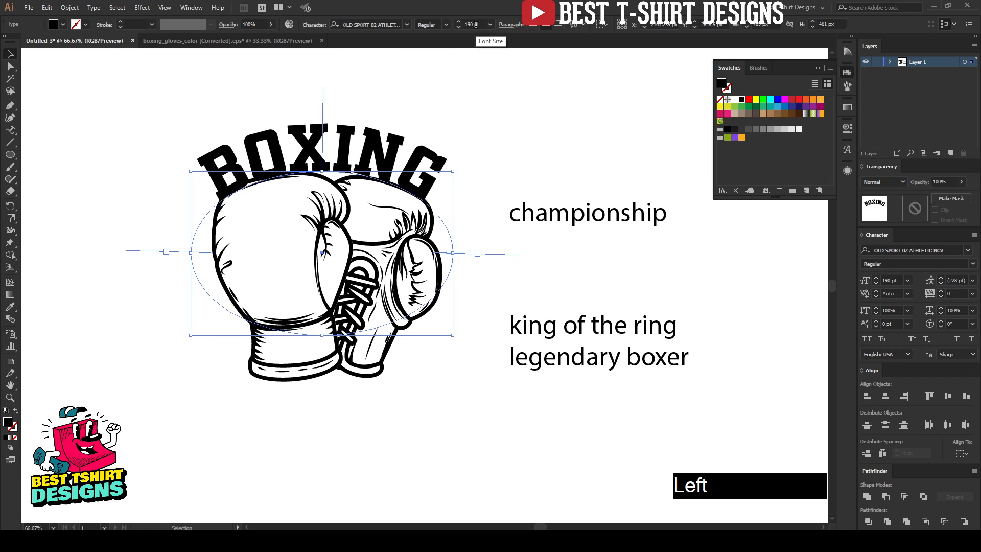
key("Down")
key("Up")
key("Up")
key("Up")
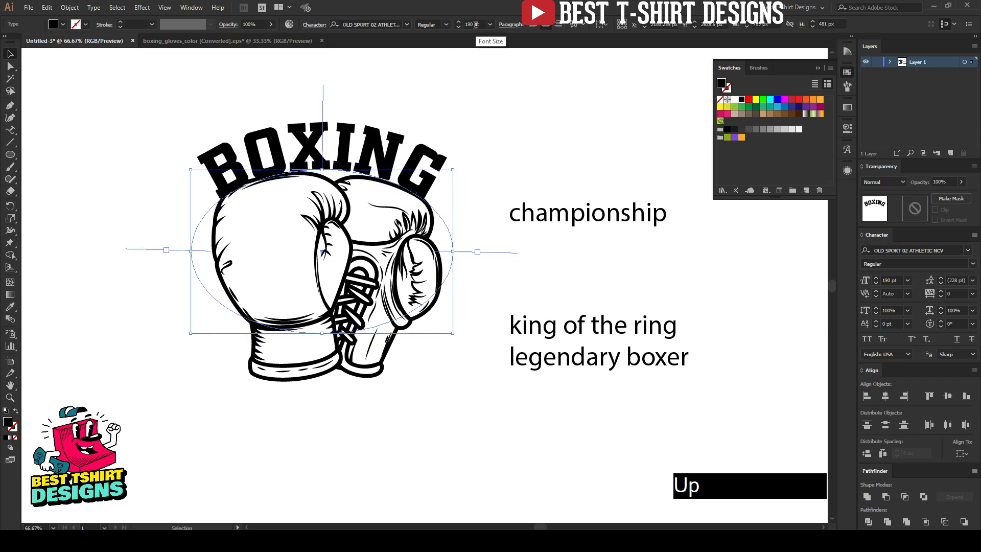
key("Down")
key("Down")
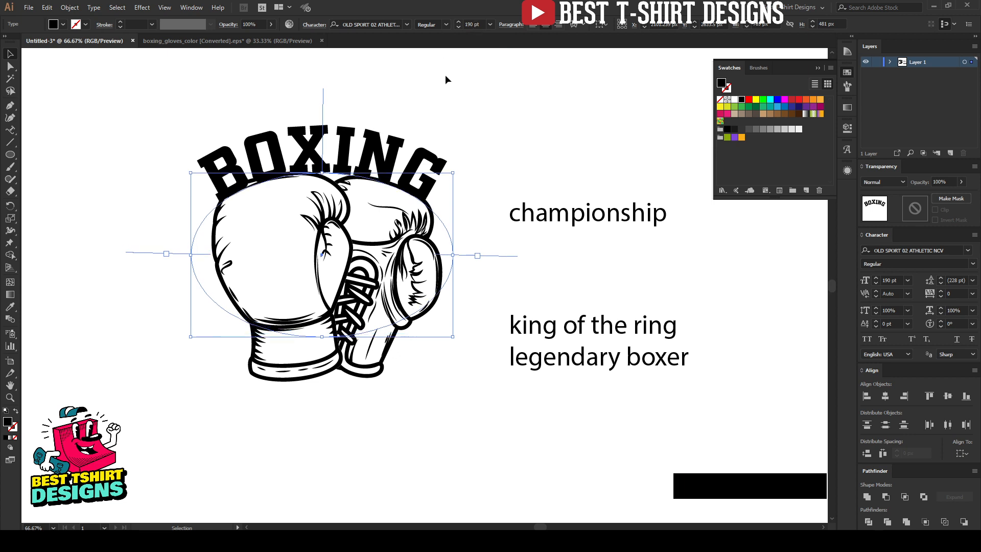
left_click(439, 156)
left_click(500, 152)
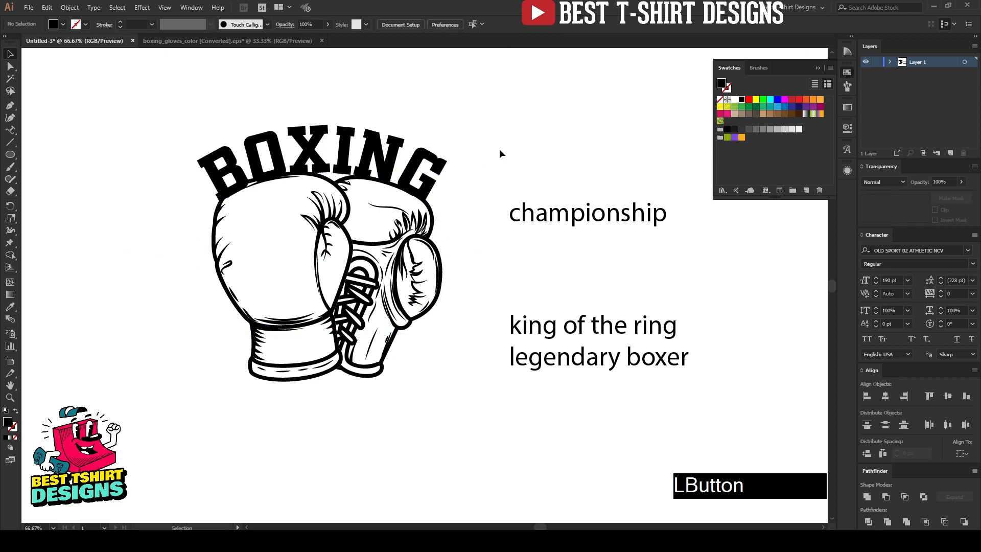
Nudge the glove group slightly up and to the right under the BOXING text, and copy it.
left_click(395, 274)
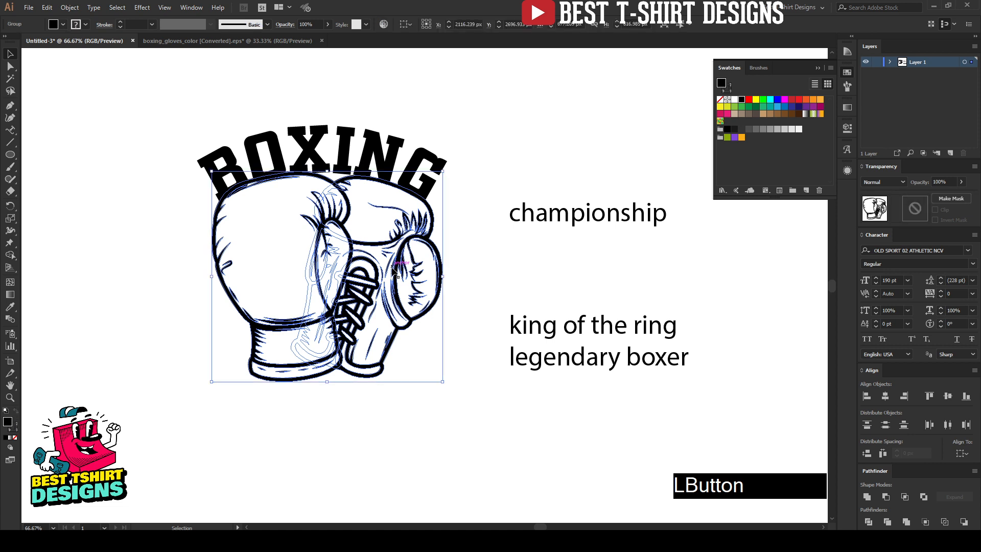
key("Up")
key("Right")
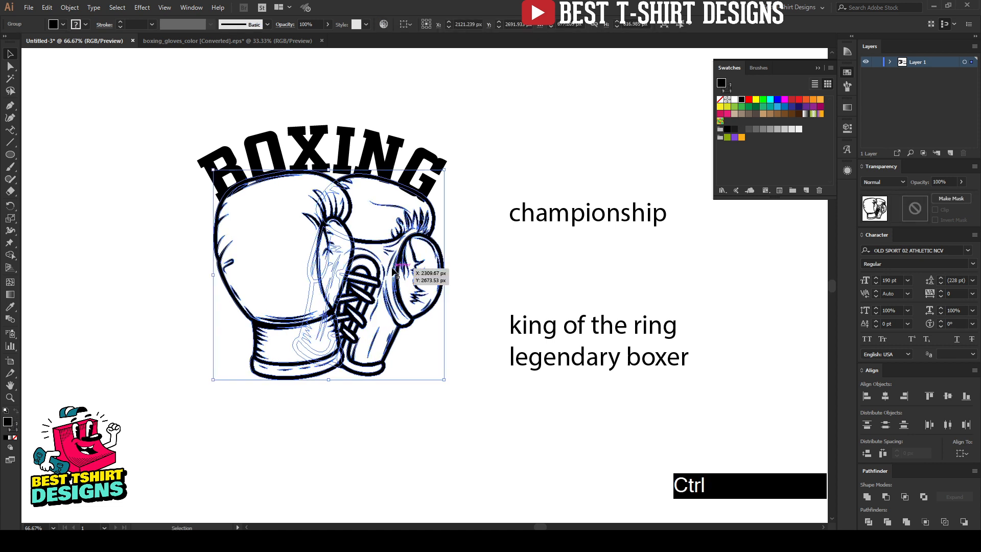
Add an opacity mask with Clip off to the BOXING text and paste the glove group in place inside it.
left_click(366, 153)
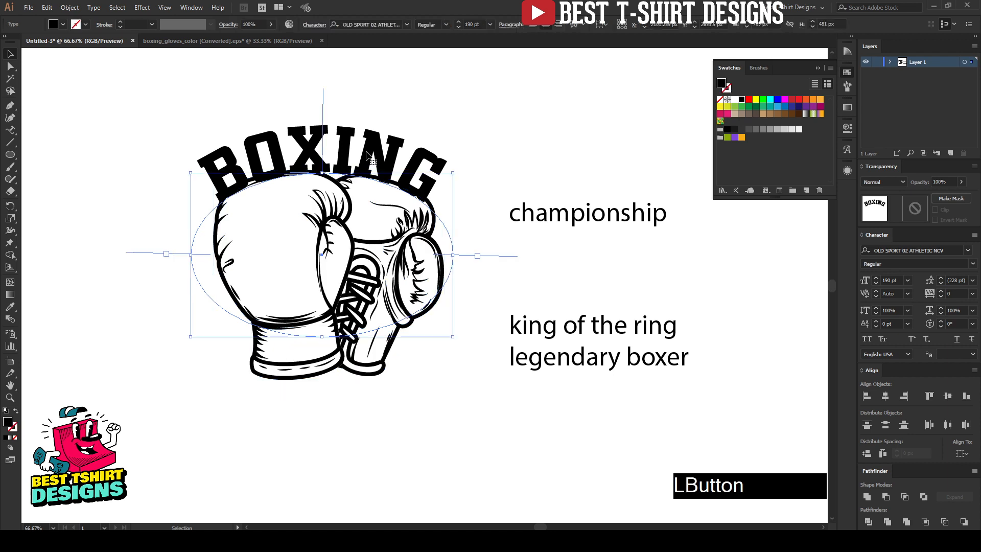
left_click(915, 207)
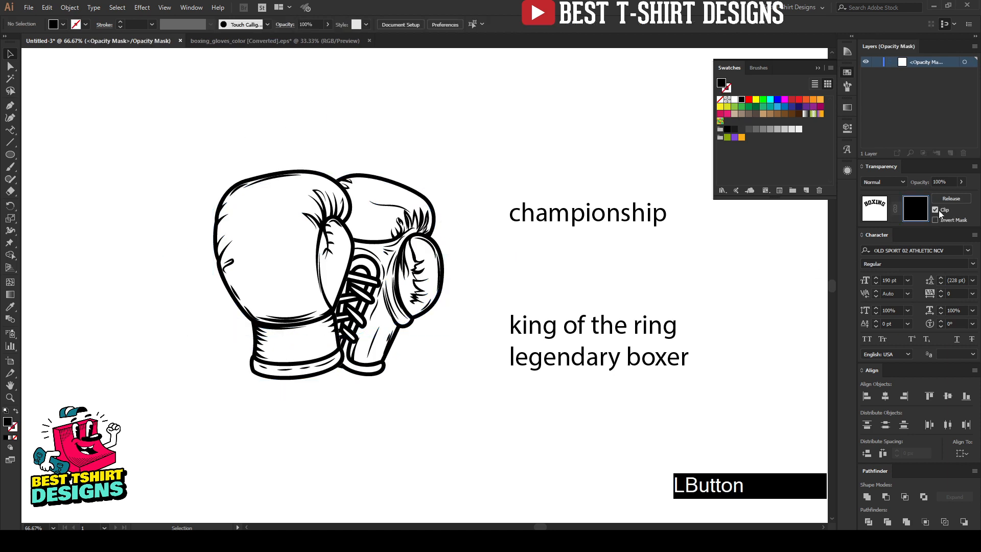
key("ctrl+f")
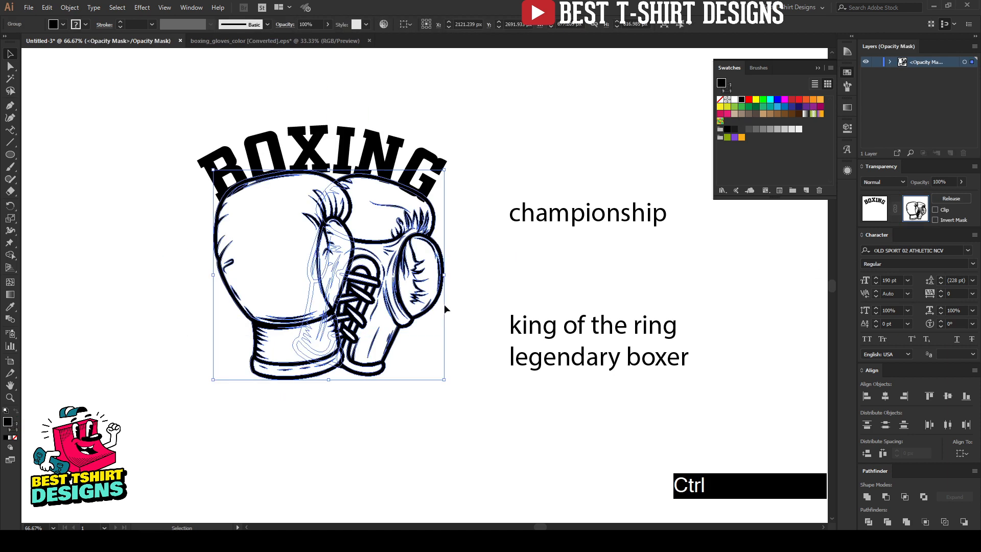
Unite the mask's glove group into a solid black silhouette with the Pathfinder, and return from the mask to the artwork.
left_click(895, 524)
left_click(867, 497)
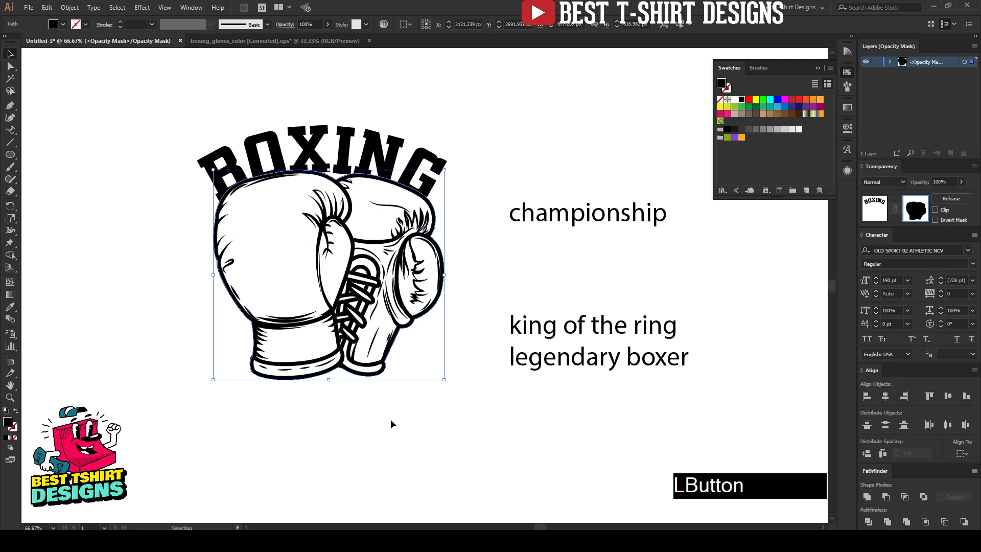
left_click(159, 278)
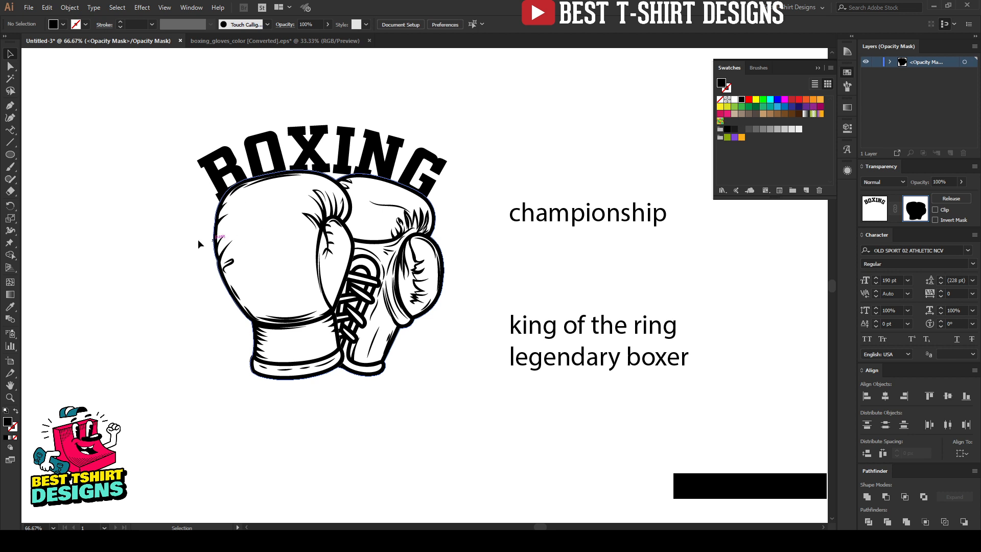
left_click(142, 225)
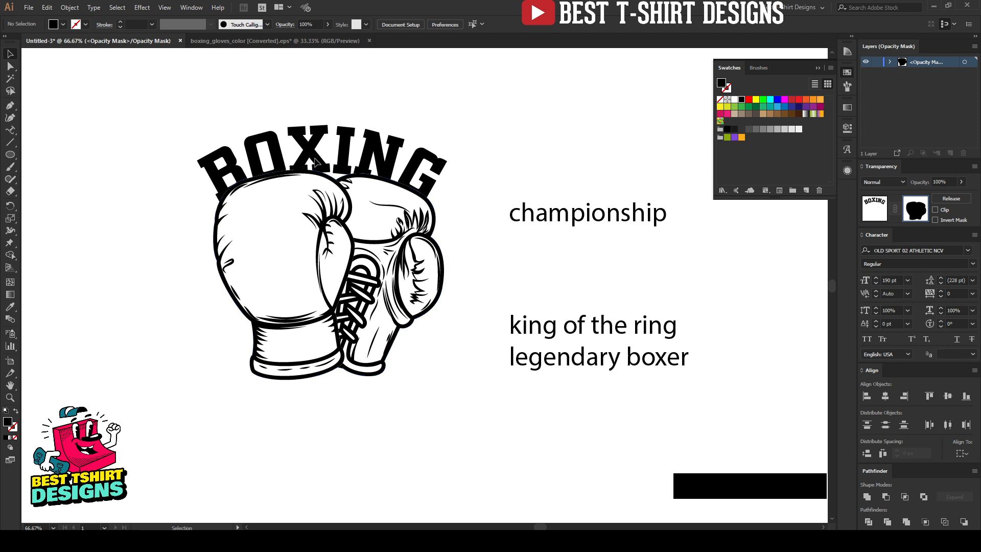
left_click(886, 216)
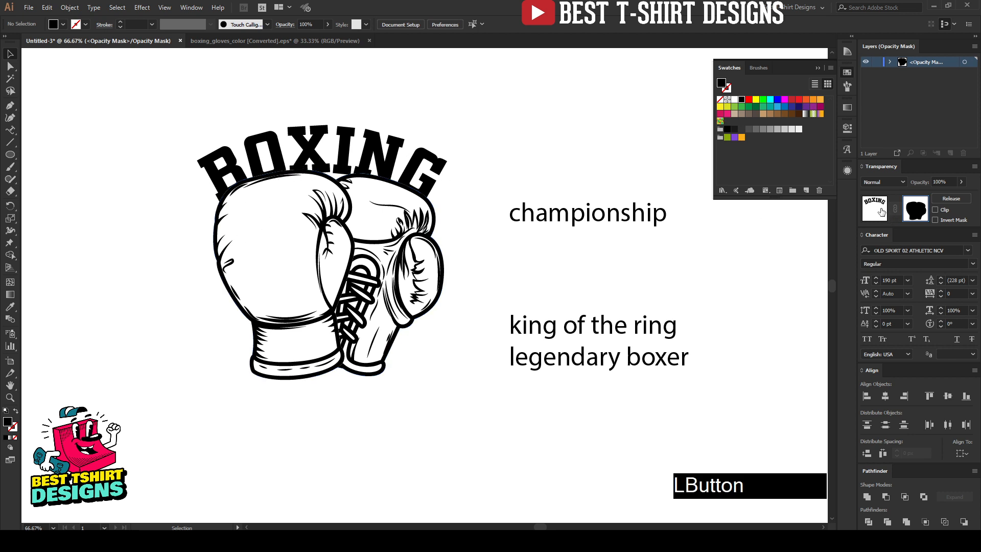
left_click(591, 258)
scroll(590, 262, "up", 2)
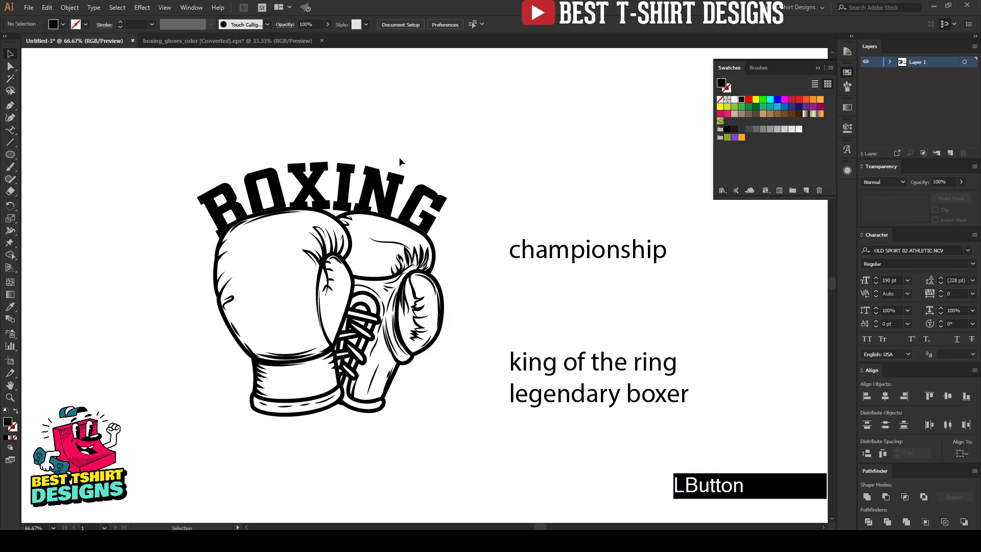
Duplicate the curved BOXING text in place and enlarge the copy proportionally from its centre to about 310 pt.
left_click(380, 180)
key("ctrl")
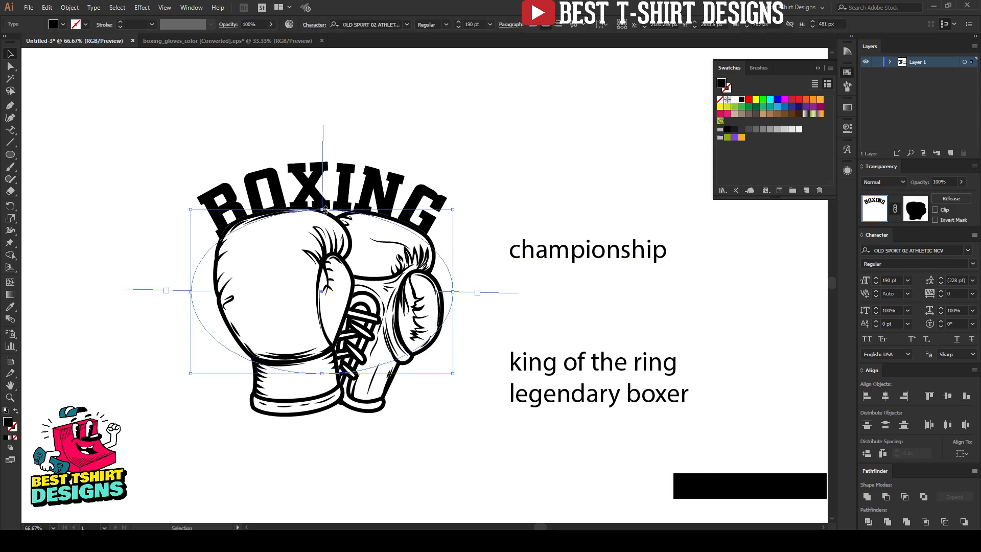
left_click_drag(323, 210, 337, 115)
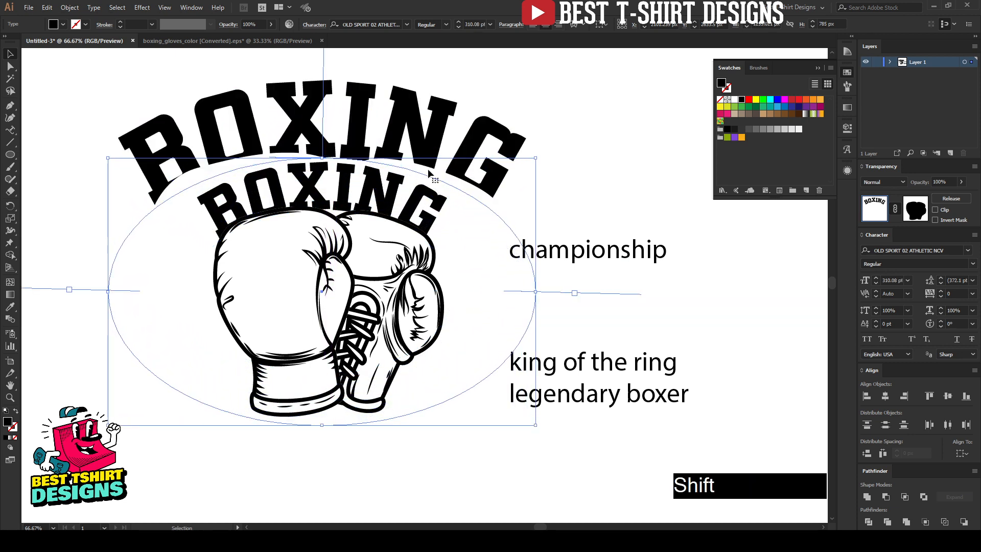
left_click(588, 257)
Delete the glove silhouette from the enlarged BOXING copy's opacity mask and return to the artwork.
left_click(327, 186)
left_click(920, 216)
left_click(299, 231)
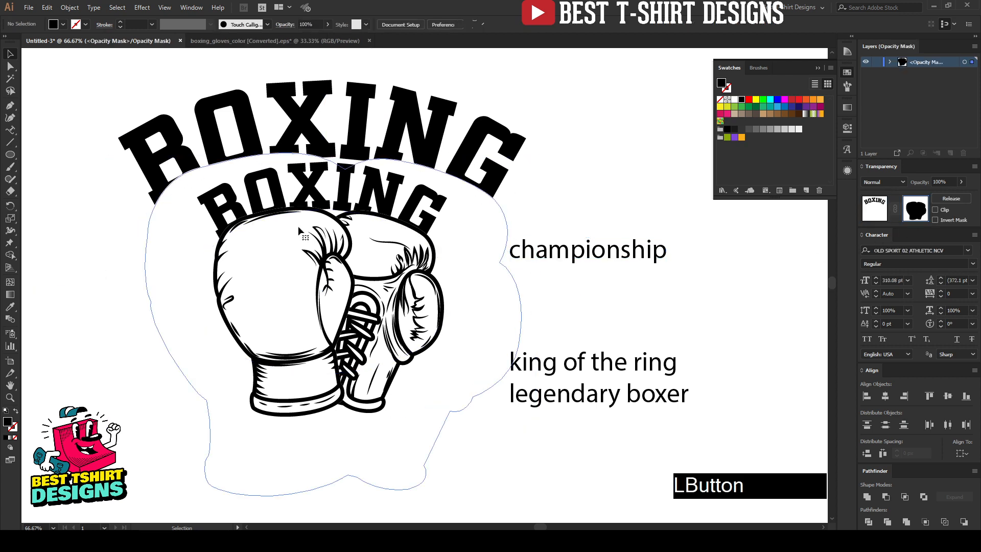
key("Delete")
left_click(336, 162)
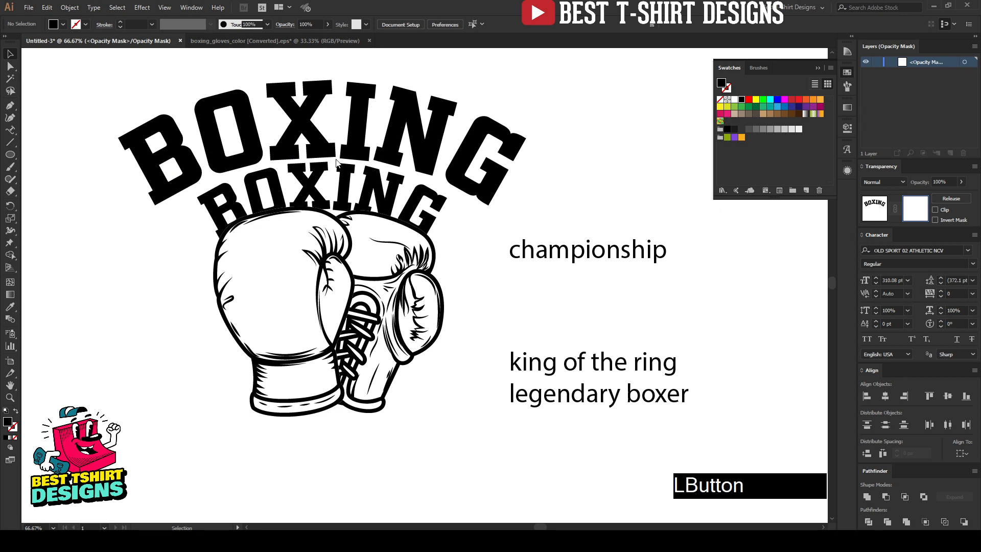
left_click(315, 143)
Cut the championship text, paste it in place of BOXING on the larger ellipse path, and centre it on the path.
left_click(593, 254)
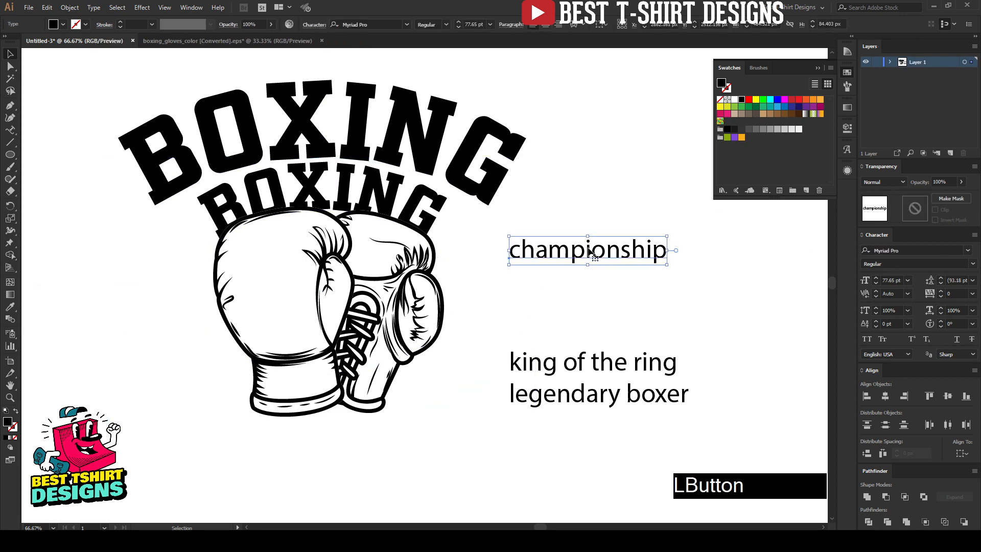
key("ctrl+x")
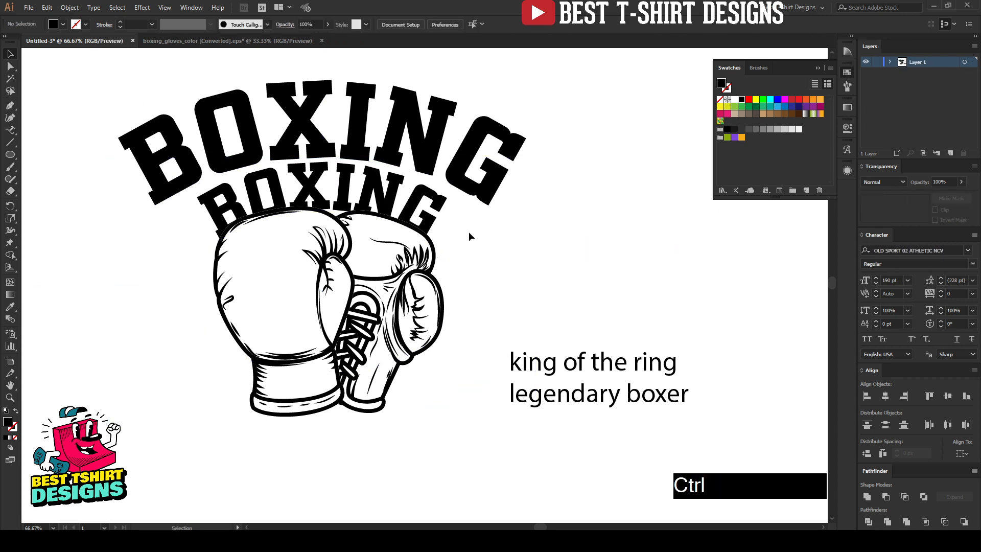
key("t")
left_click(316, 124)
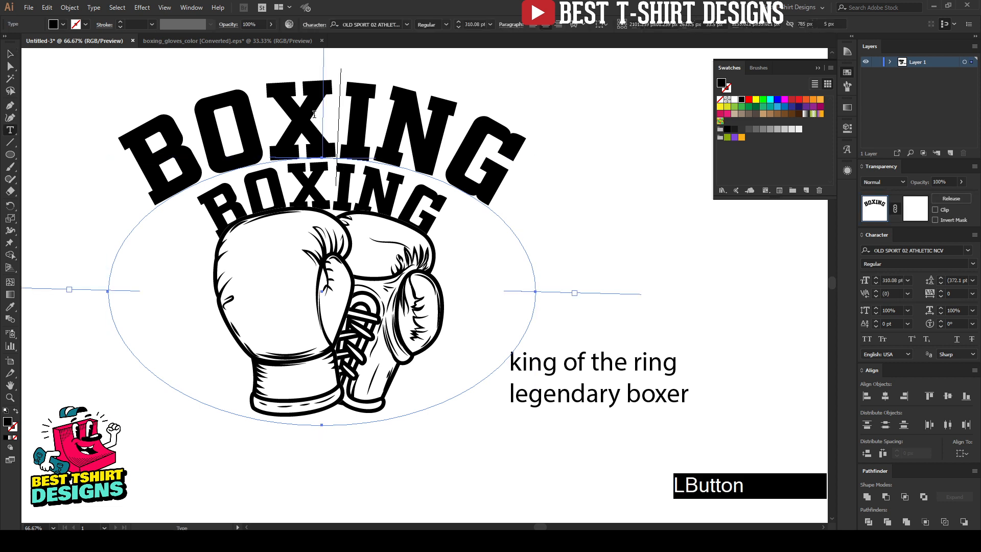
key("ctrl+v")
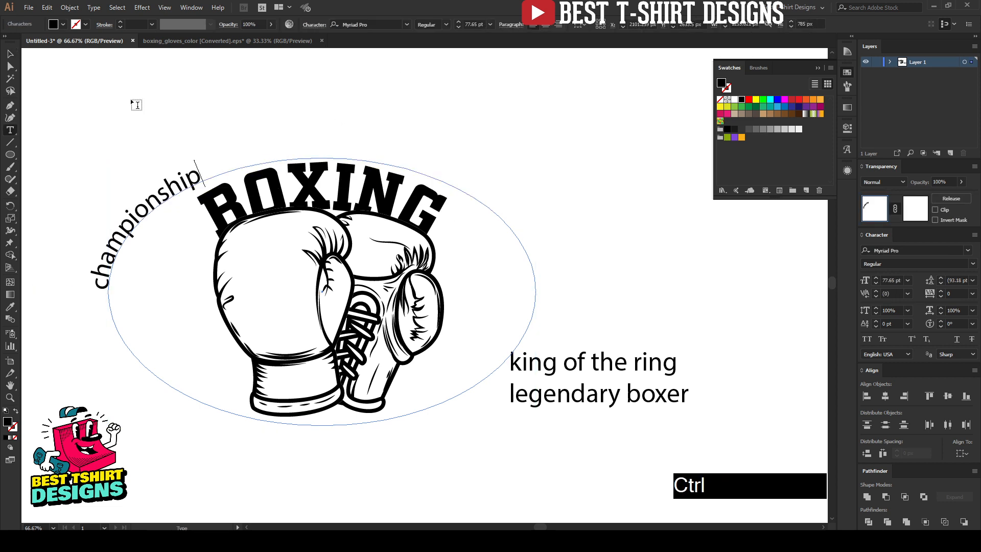
left_click(503, 54, "ctrl")
left_click(546, 26)
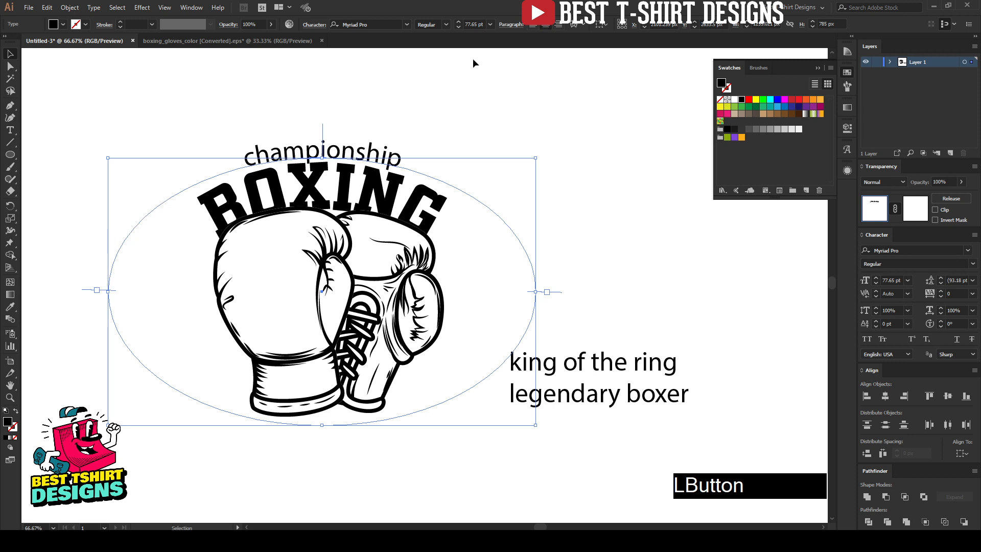
Set the curved CHAMPIONSHIP text to the Explorer Serif font at 130 pt.
left_click(365, 25)
type("ex")
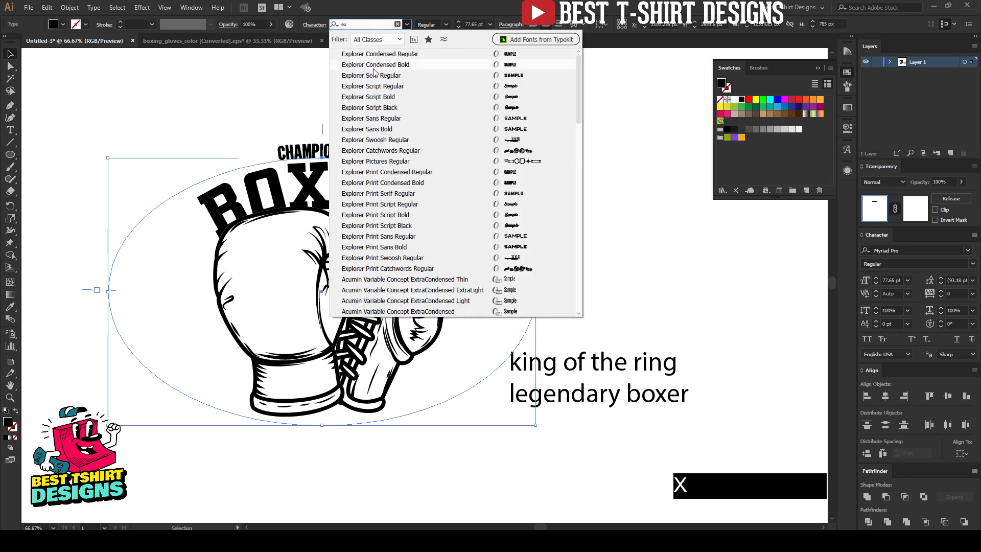
left_click(373, 77)
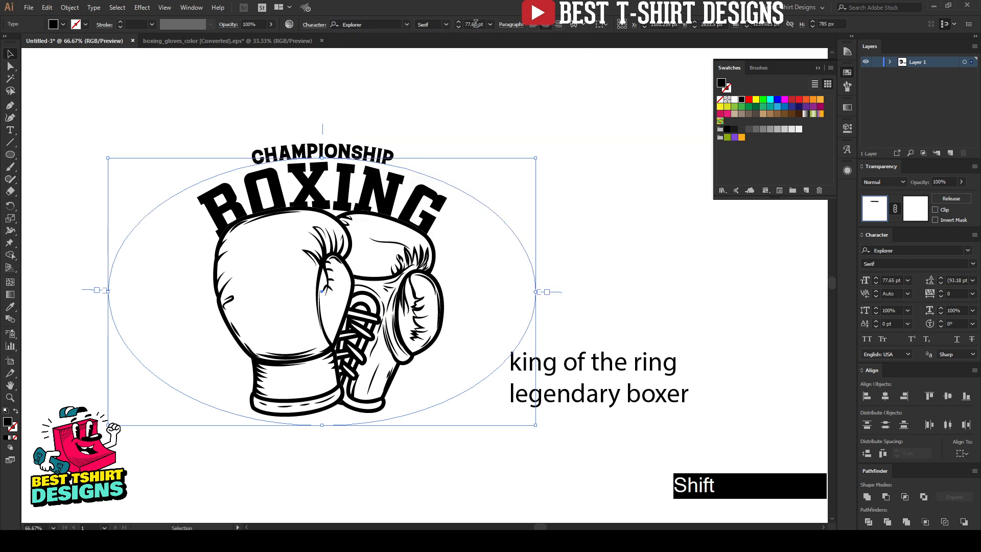
scroll(476, 24, "up", 8)
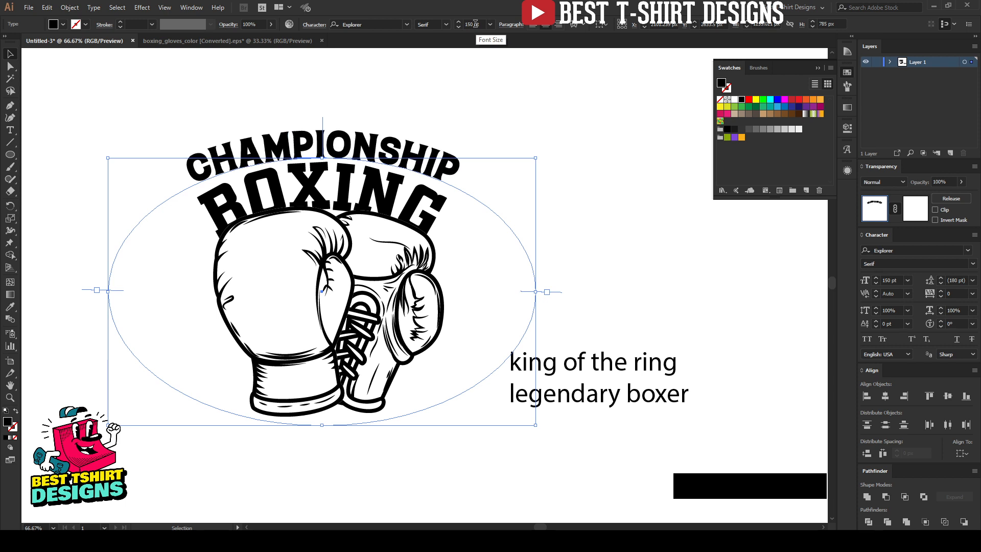
scroll(474, 24, "down", 10)
scroll(473, 25, "down", 1)
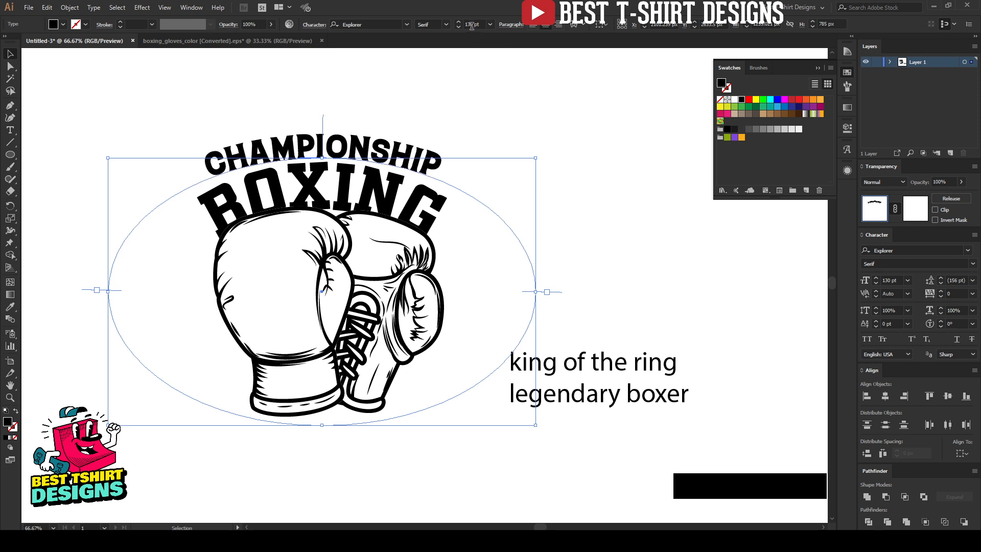
left_click(388, 88)
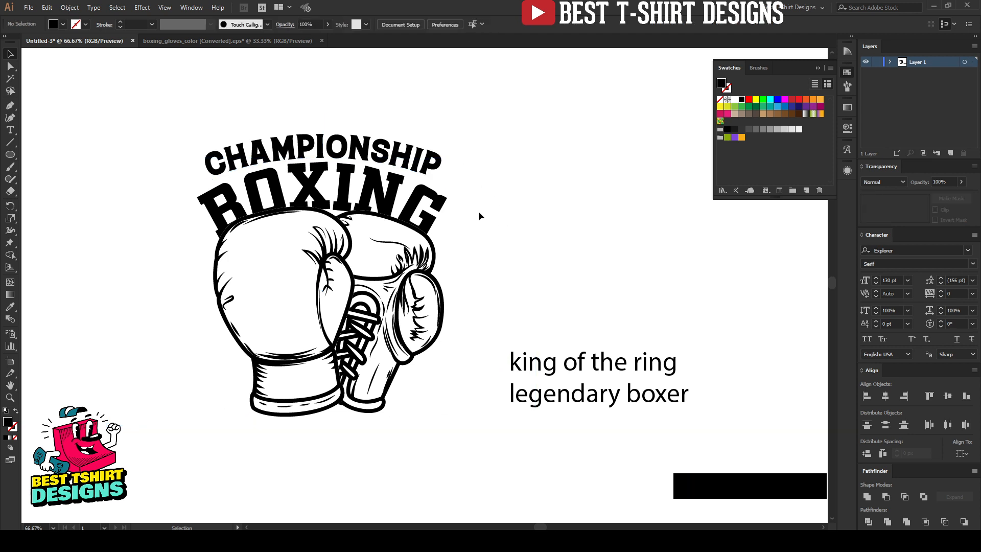
Copy the CHAMPIONSHIP lettering, widen its ellipse path slightly, and nudge the path to the left.
left_click(419, 153)
scroll(341, 177, "down", 1)
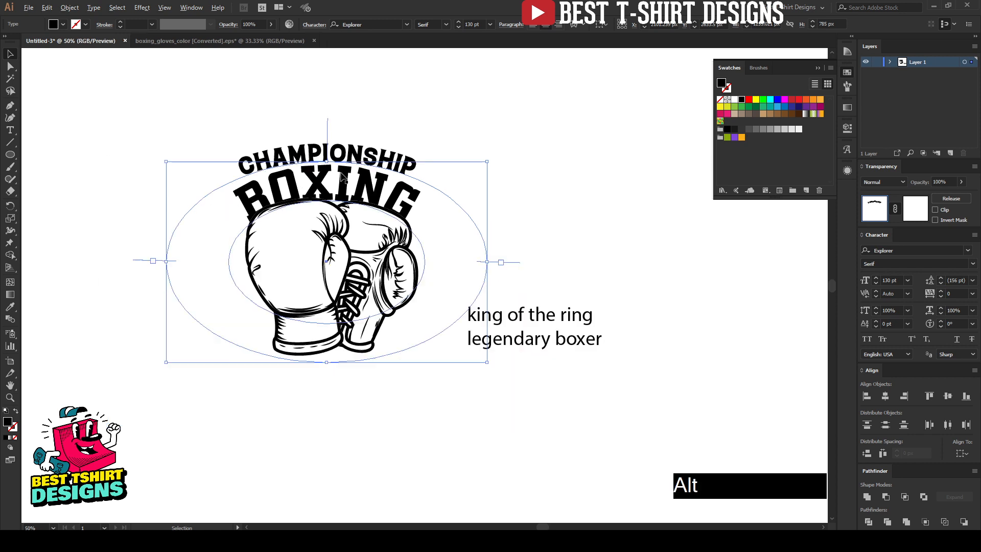
scroll(322, 204, "up", 1)
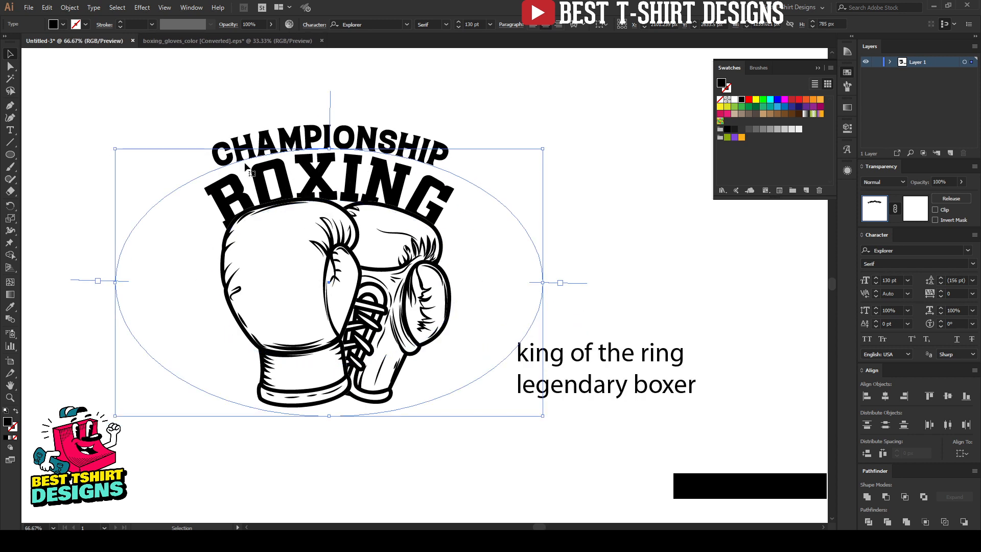
triple_click(379, 143)
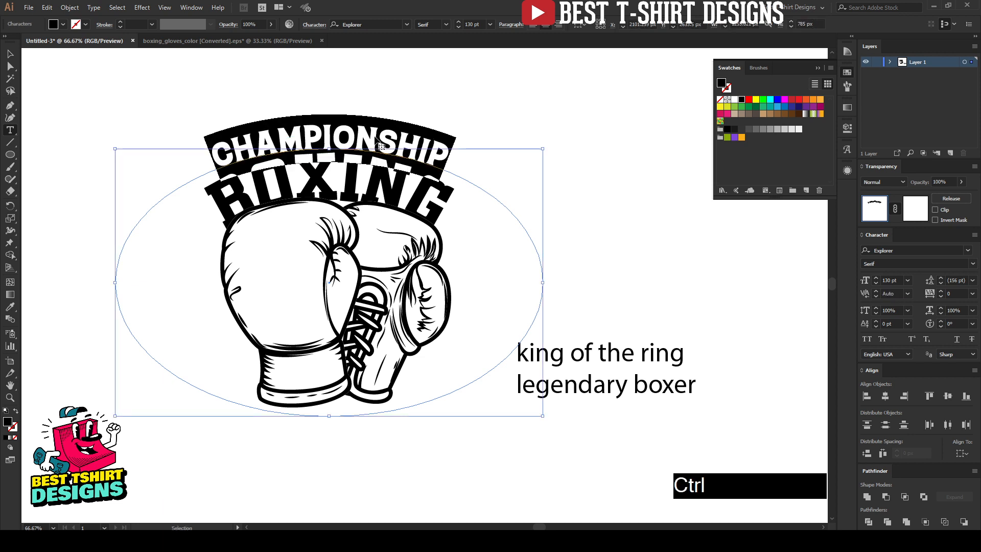
key("ctrl+c")
left_click(9, 55)
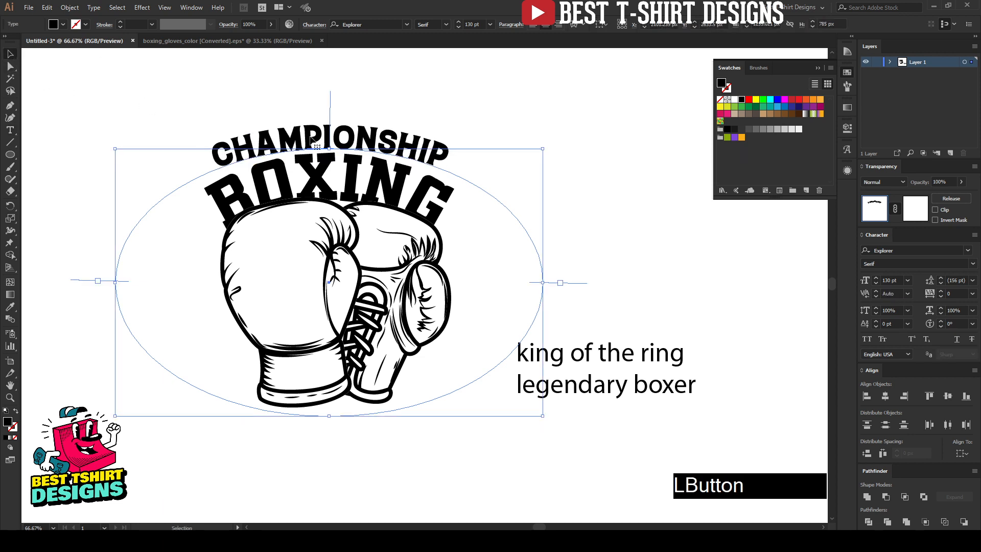
left_click_drag(543, 282, 557, 281)
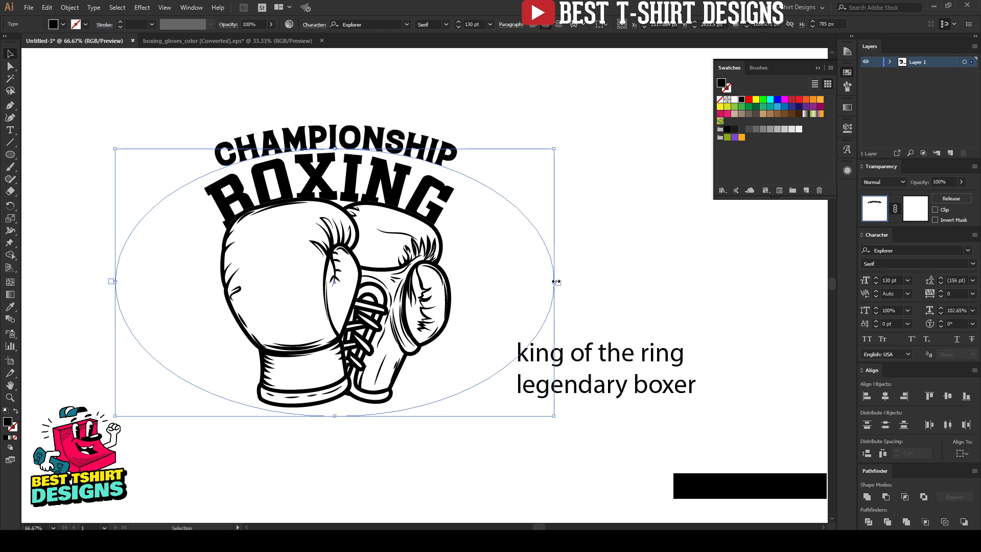
key("Left")
key("Right")
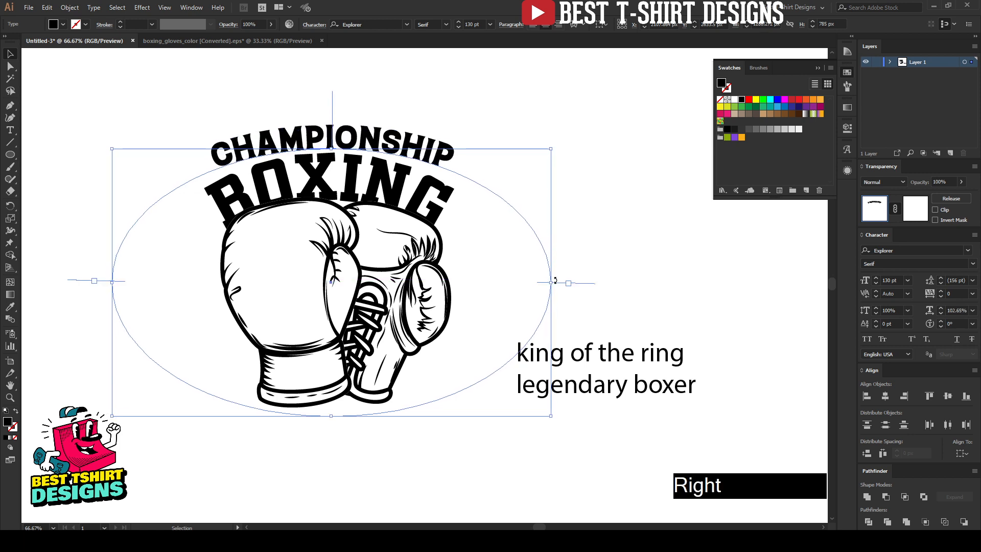
Replace the stretched CHAMPIONSHIP lettering with the copied text at its original proportions and deselect it.
key("t")
double_click(356, 135)
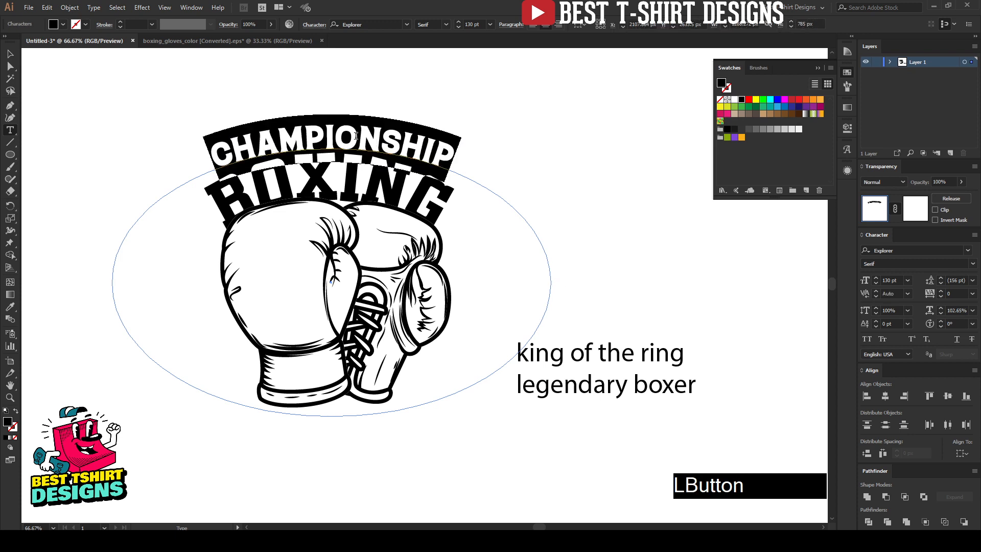
key("ctrl+v")
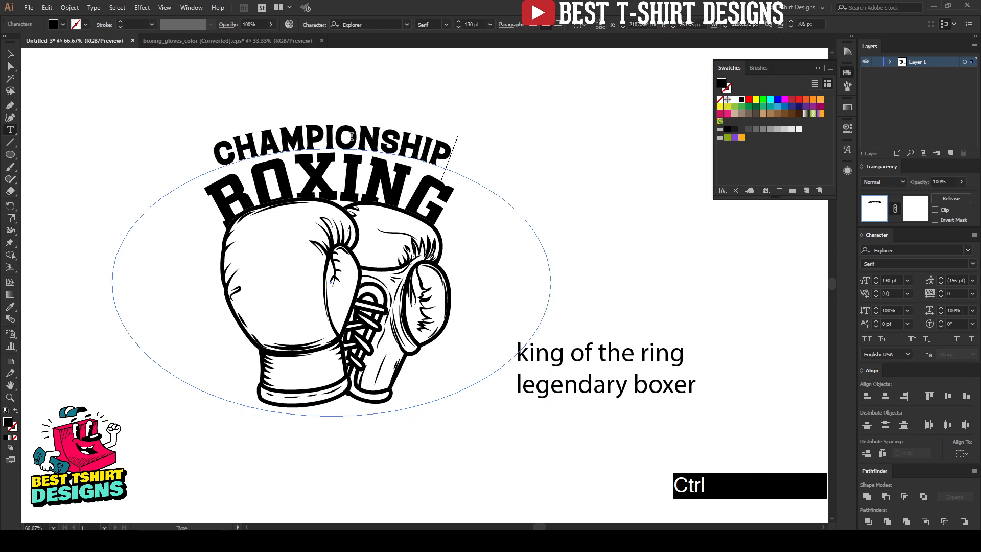
left_click(10, 53)
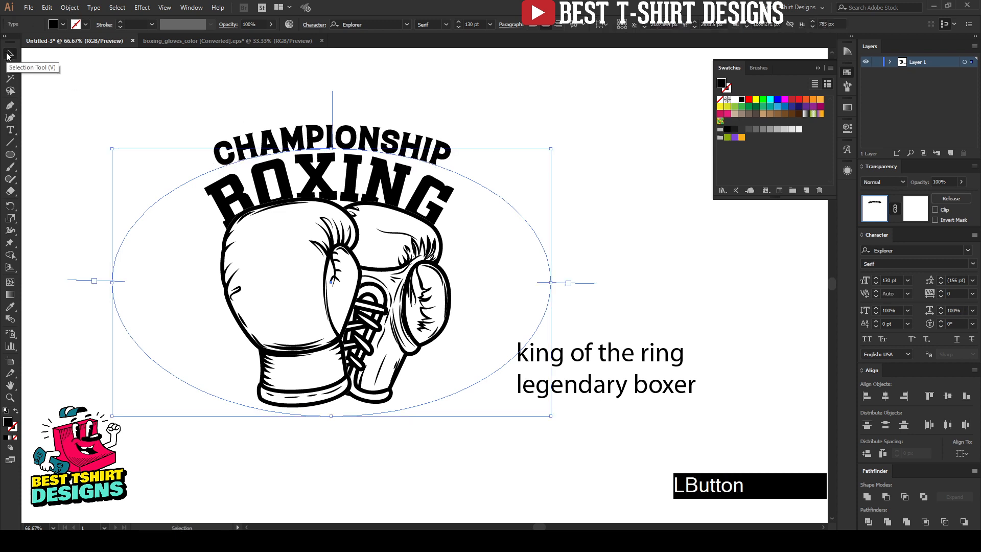
left_click(138, 105)
left_click(552, 164)
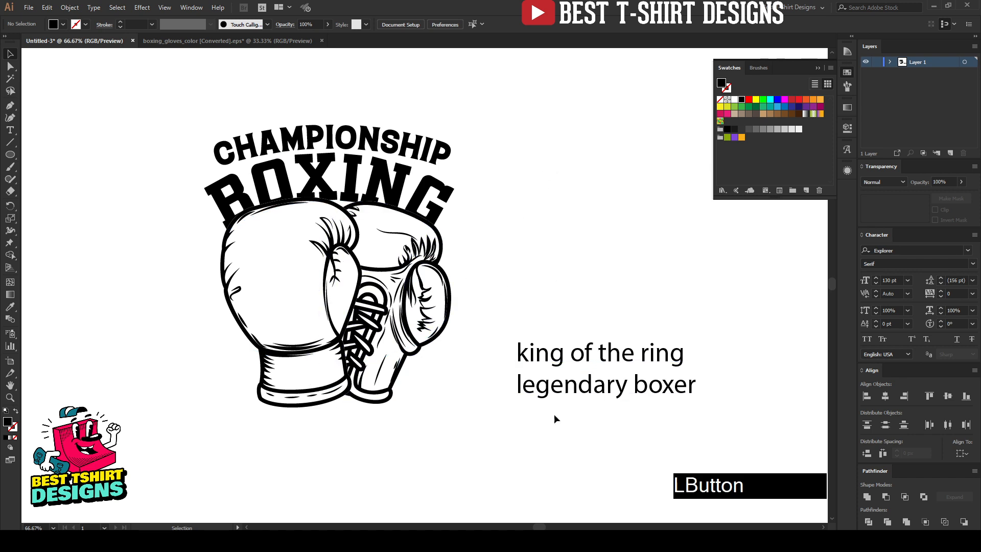
Give the king of the ring text the BOXING text style, reduce it to about 73 pt, and place it beside the gloves.
mouse_move(598, 327)
left_mouse_down()
mouse_move(639, 248)
mouse_move(602, 318)
mouse_move(367, 369)
mouse_move(341, 358)
mouse_move(597, 322)
left_mouse_up()
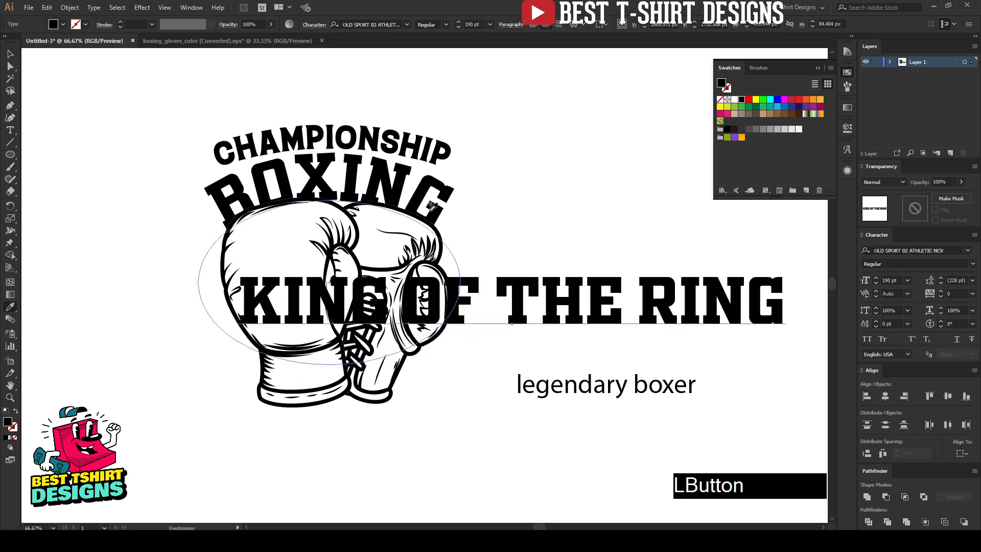
key("v")
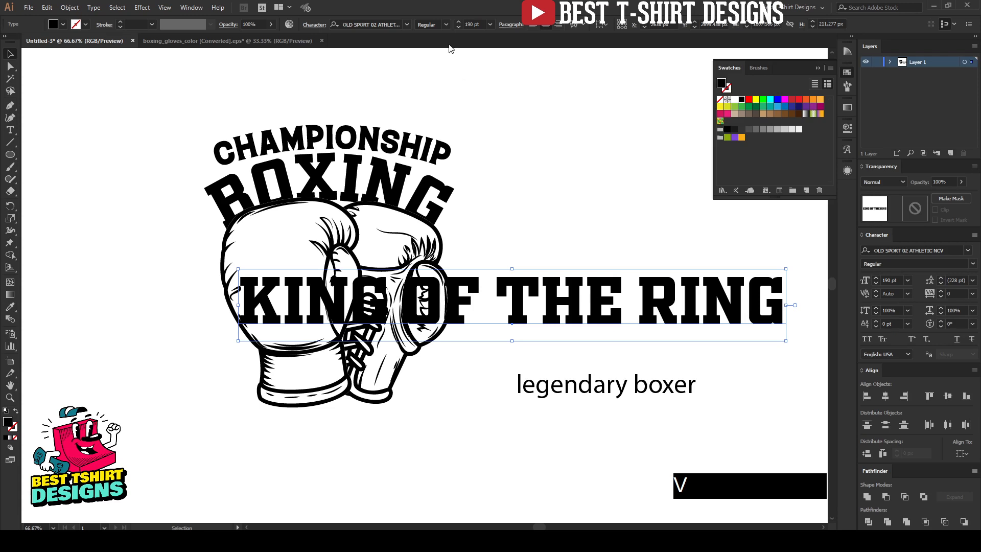
scroll(469, 23, "down", 9)
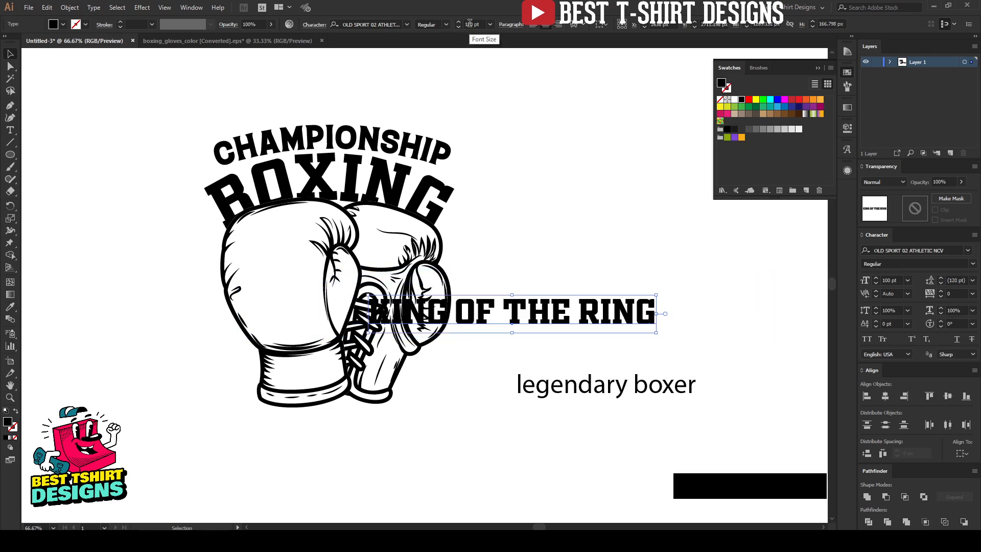
left_click_drag(636, 298, 387, 350)
left_click_drag(486, 349, 746, 283)
Group the BOXING text with the gloves and align the CHAMPIONSHIP text to the group's horizontal centre.
left_click(231, 202)
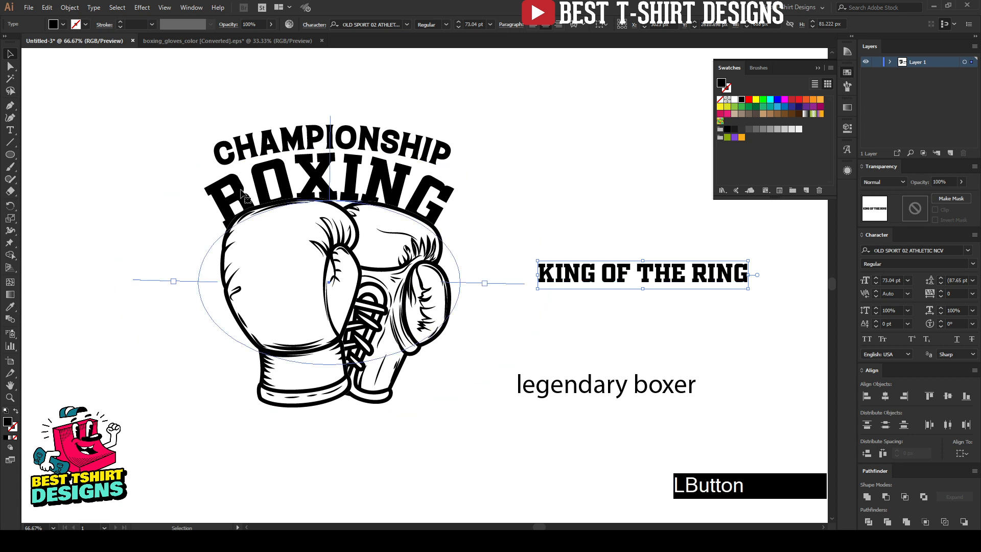
left_click(358, 266, "shift")
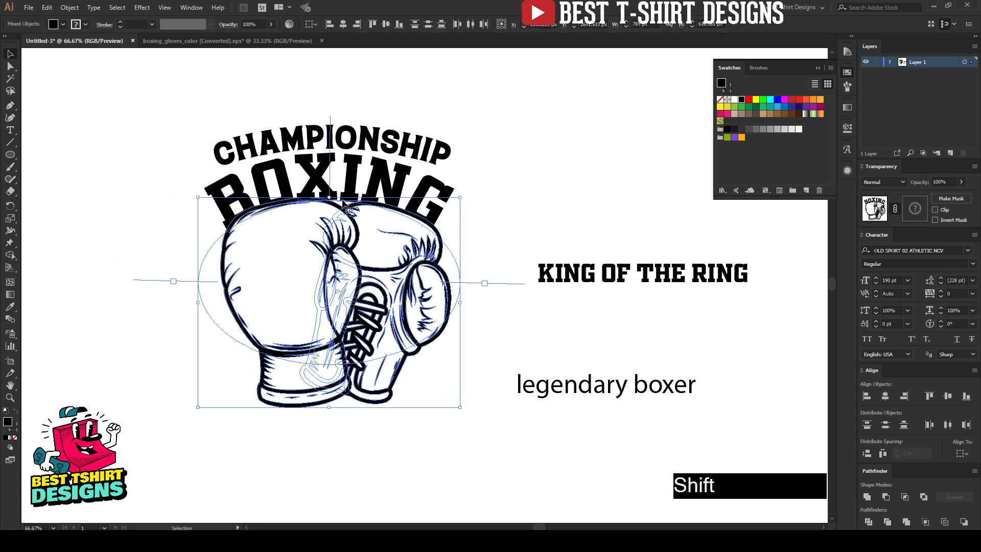
scroll(327, 182, "up", 1)
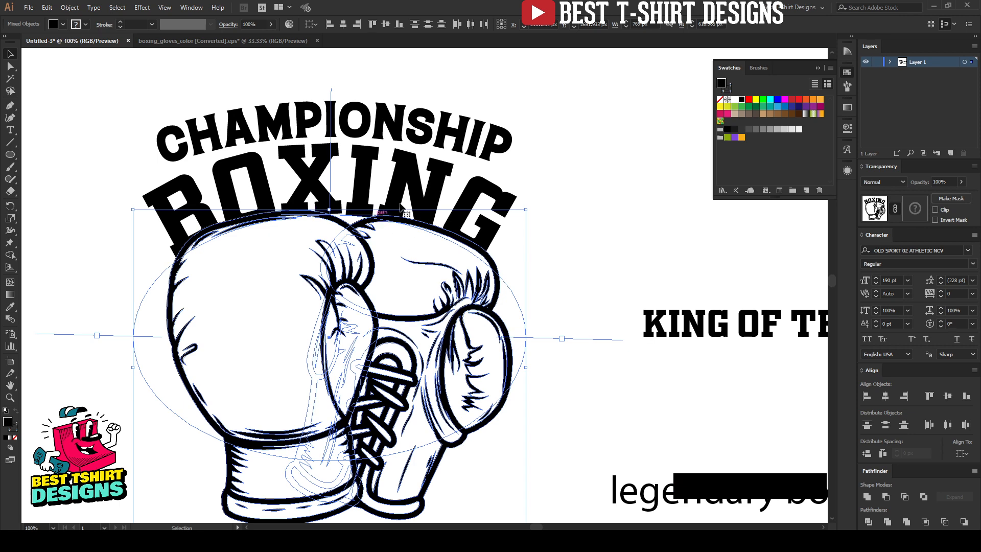
scroll(343, 220, "down", 1)
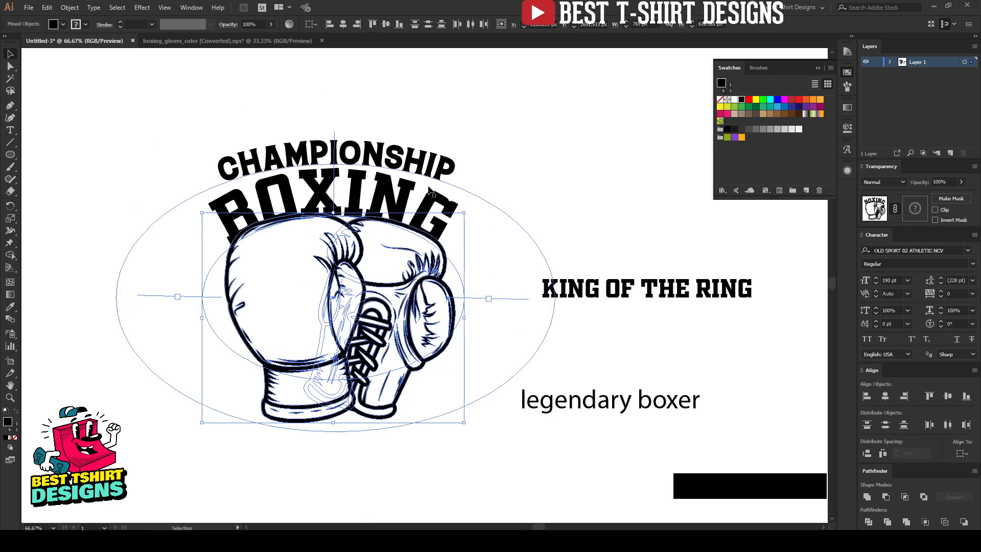
key("ctrl")
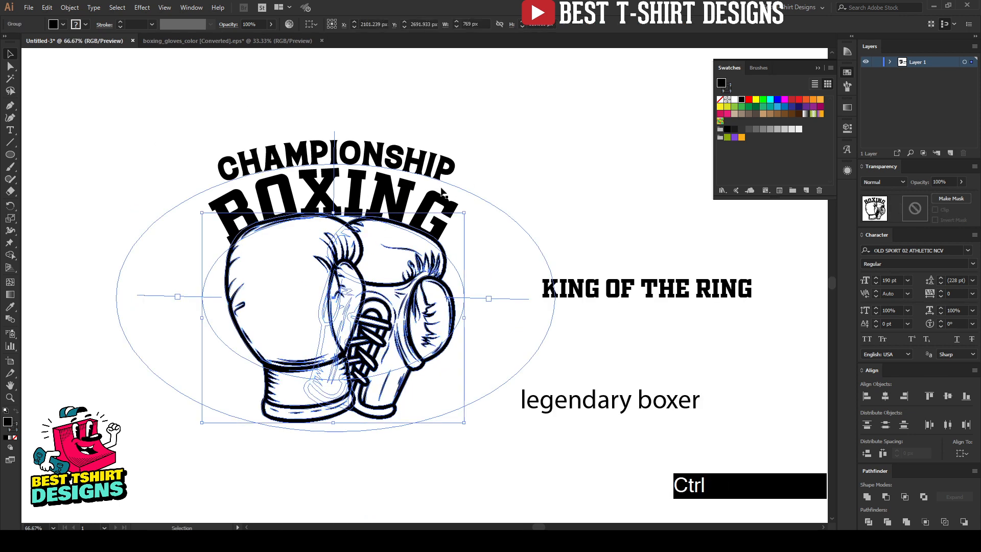
scroll(346, 194, "down", 1)
left_click(392, 335)
left_click_drag(391, 334, 393, 336)
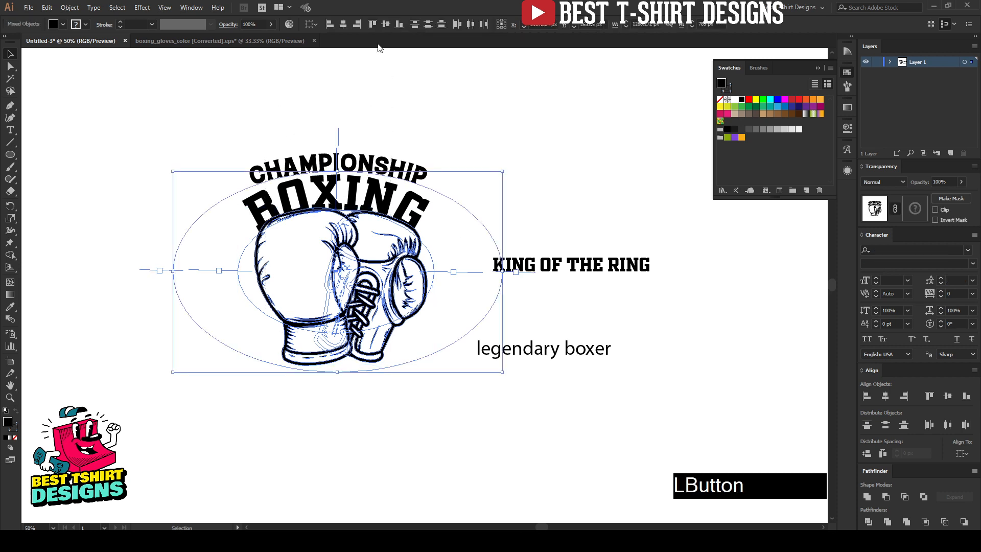
left_click(390, 86)
Copy the wording of the curved CHAMPIONSHIP title, move the title away from BOXING, and delete the curved version.
scroll(392, 101, "up", 1)
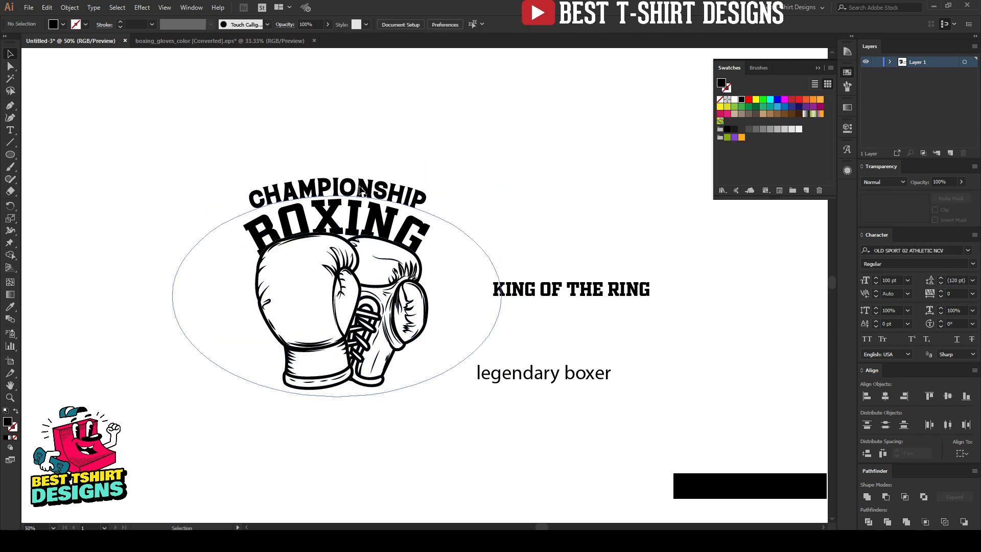
left_click_drag(352, 191, 357, 120)
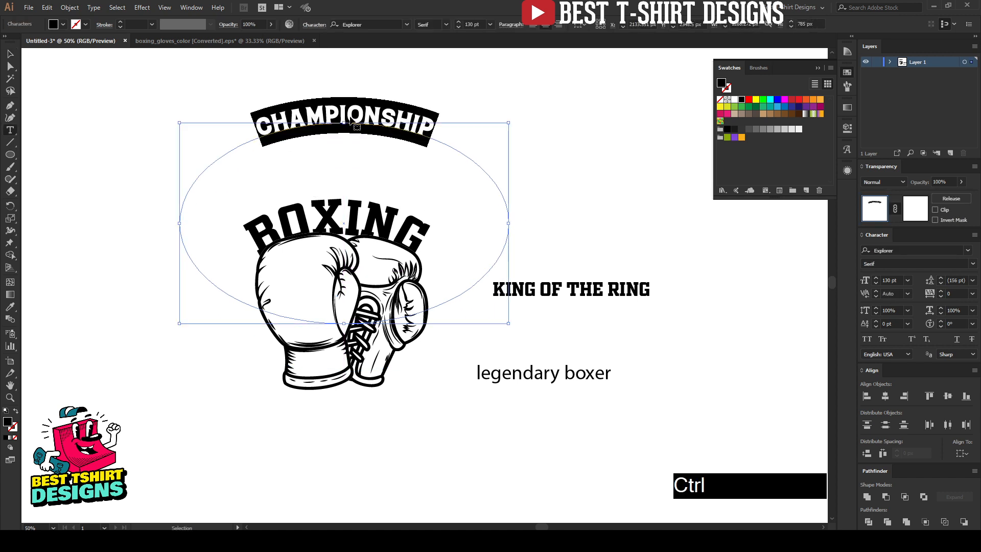
left_click(9, 54)
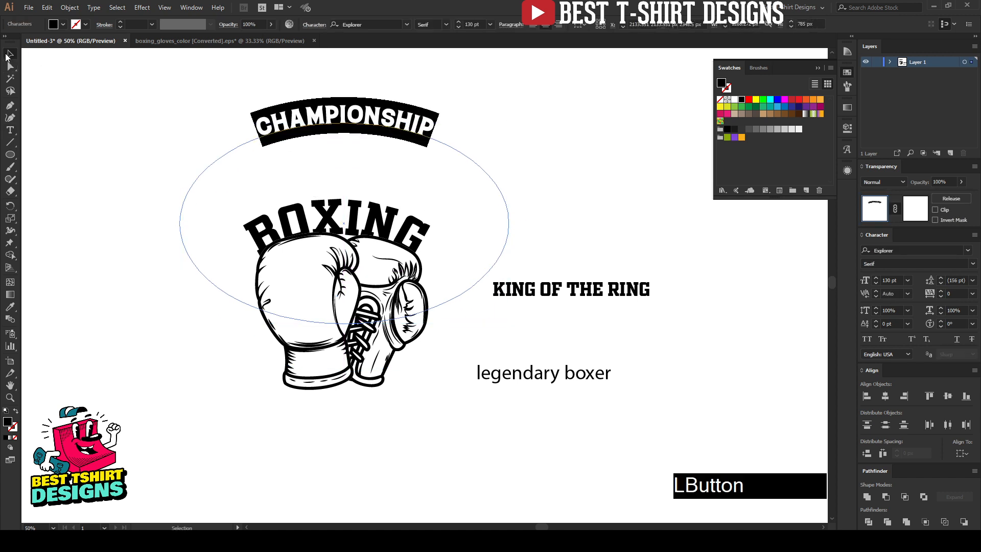
key("Delete")
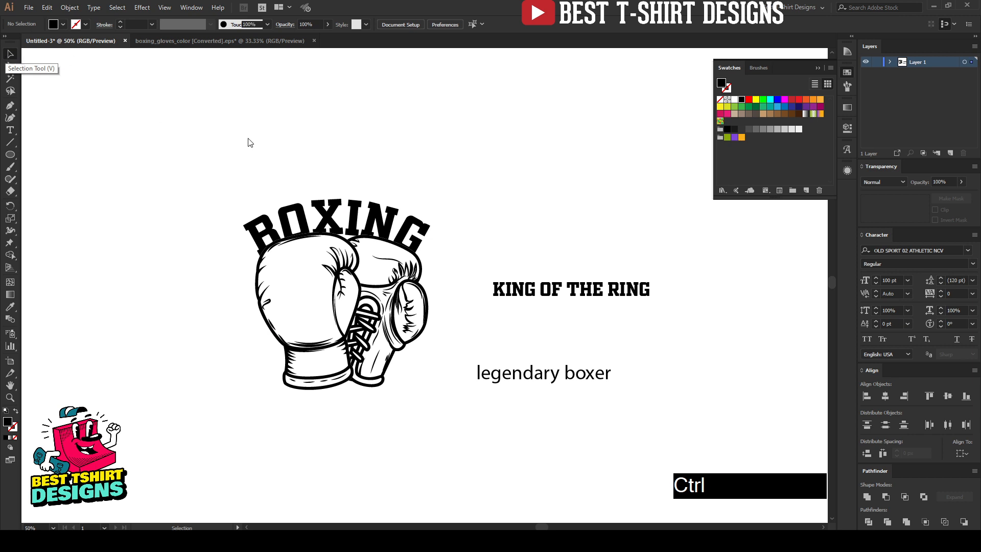
Paste CHAMPIONSHIP as straight text, place it above BOXING, and align it to the artwork's horizontal centre.
key("ctrl+v")
left_click_drag(464, 280, 389, 179)
left_click_drag(270, 121, 369, 292)
left_click(343, 24)
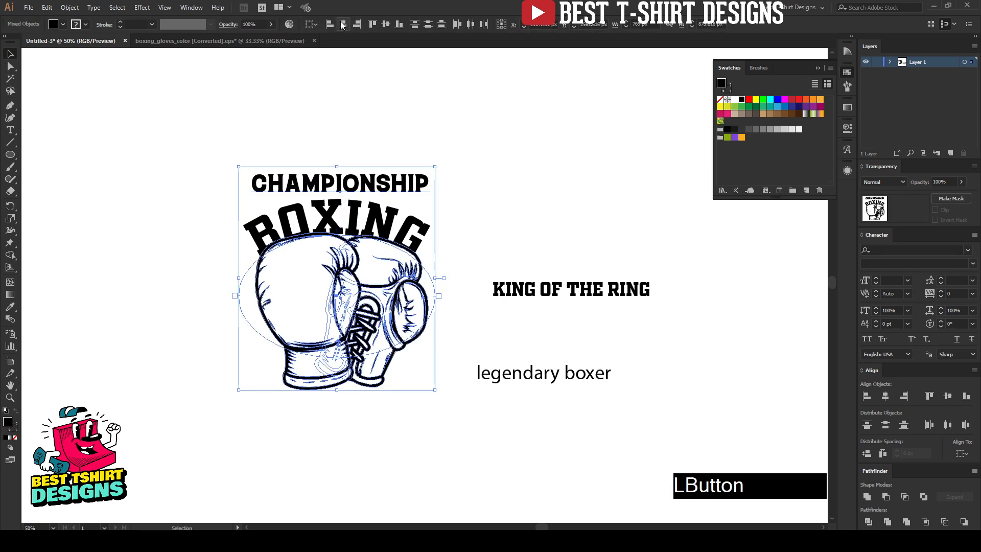
left_click(345, 113)
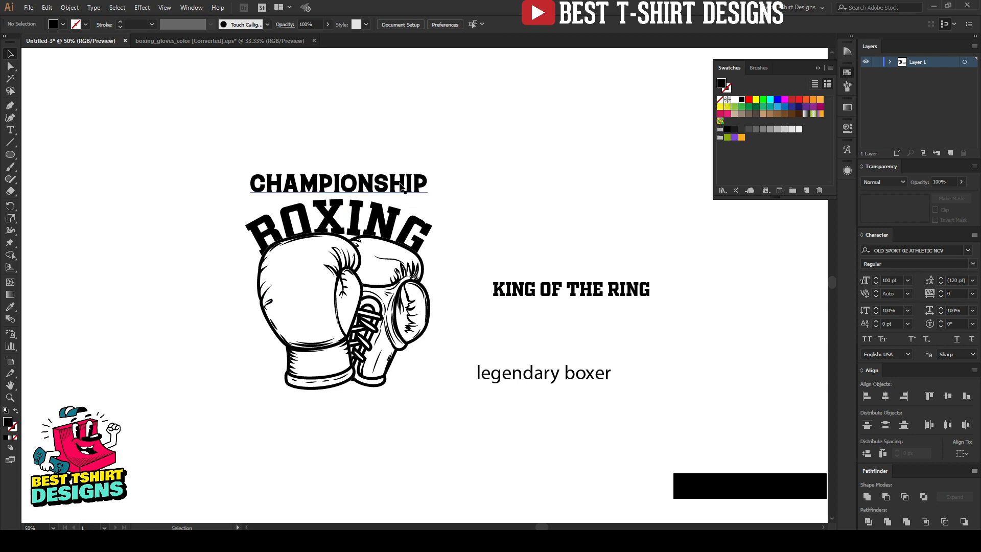
Move KING OF THE RING onto the lower part of the gloves and align it to the artwork's horizontal centre.
left_click_drag(572, 293, 357, 352)
left_click_drag(230, 122, 415, 432)
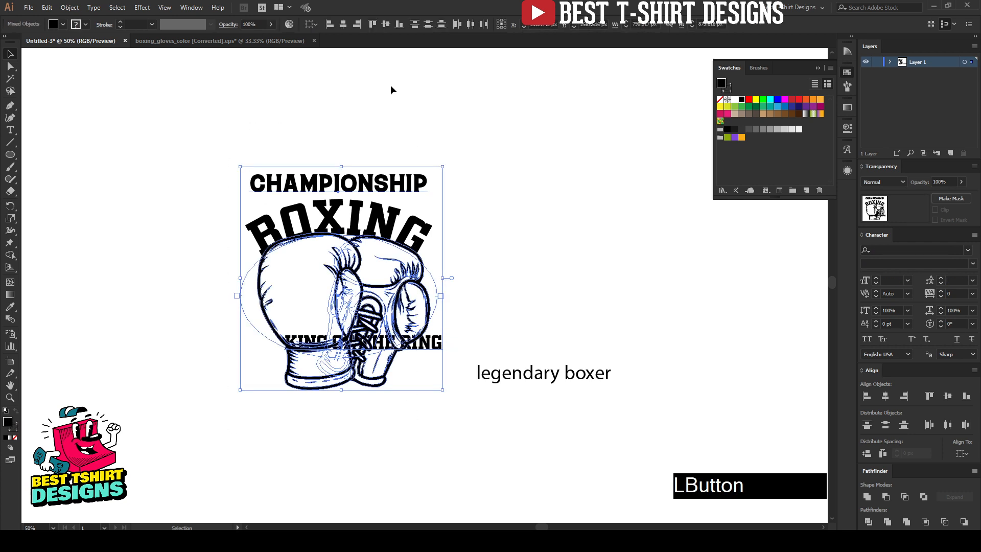
left_click(342, 26)
scroll(455, 351, "up", 1)
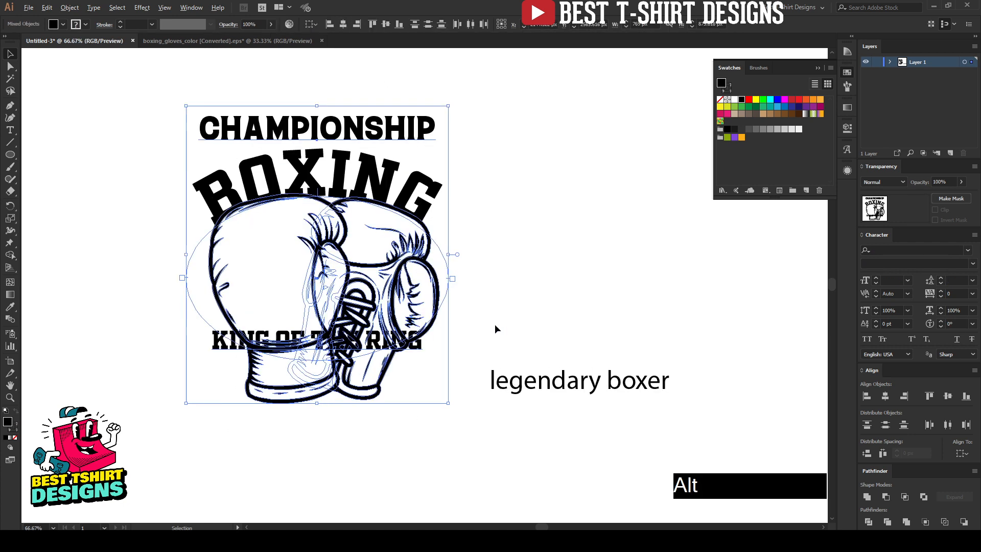
left_click(471, 332)
Enlarge the KING OF THE RING text proportionally to about 82 pt and nudge it slightly to the left.
left_click(424, 344)
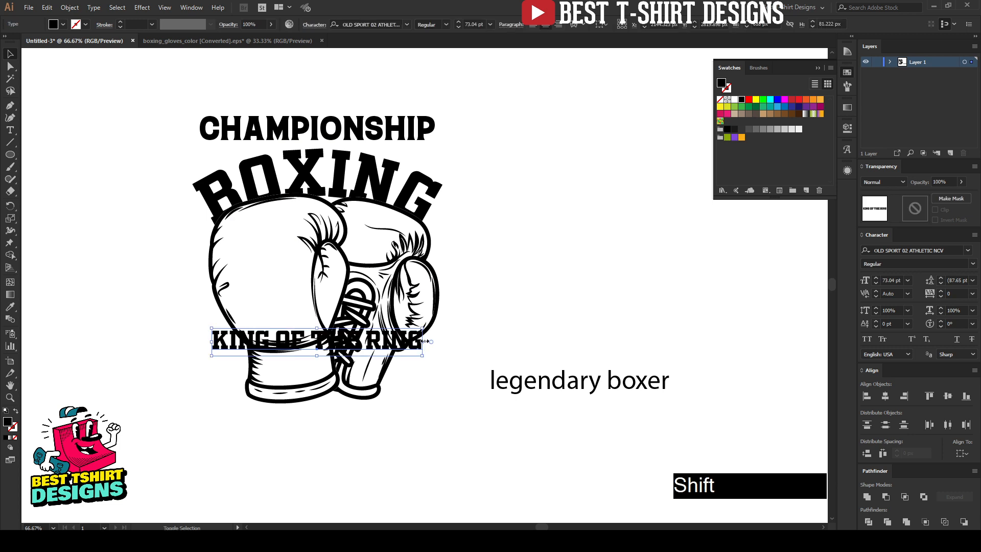
left_click_drag(423, 341, 450, 337)
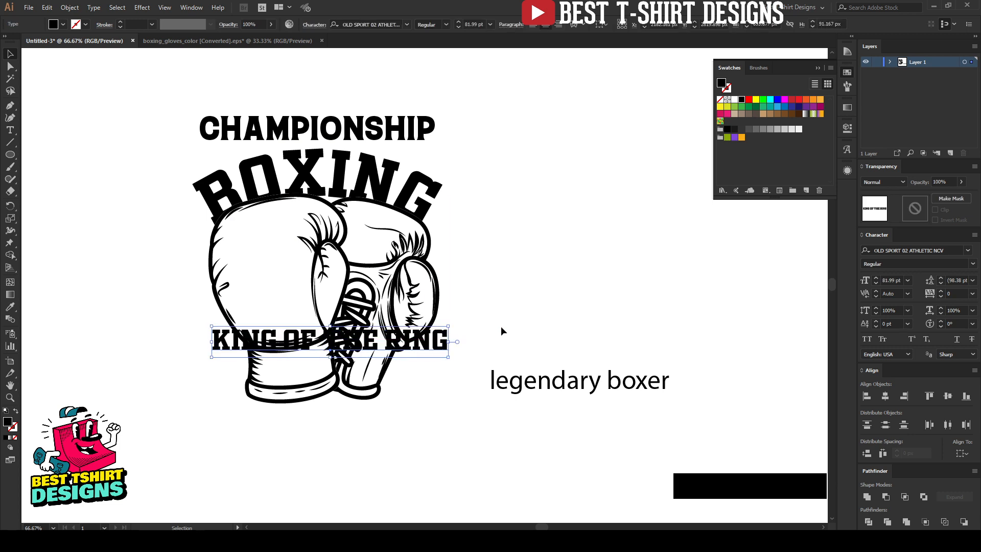
key("Left")
left_click(501, 328)
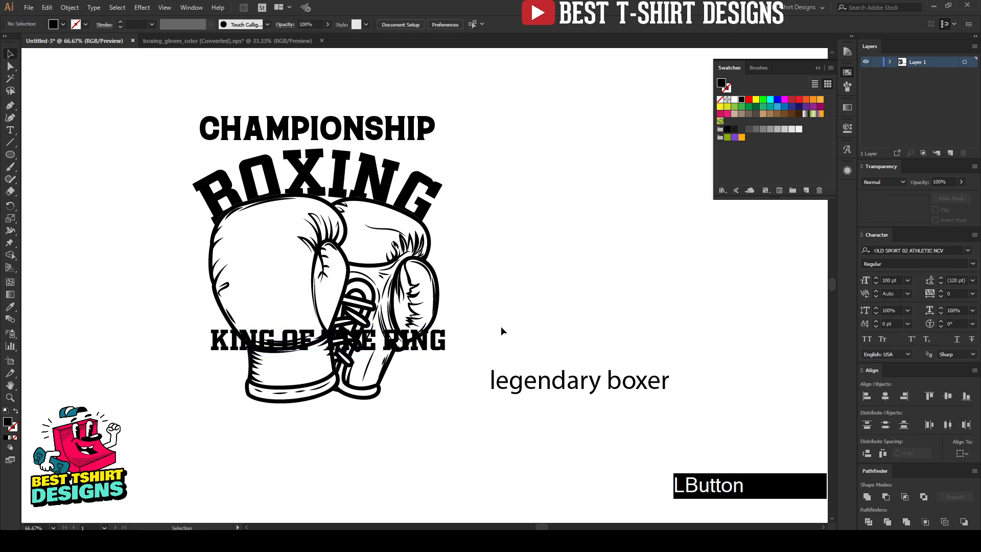
Nudge the KING OF THE RING text down towards the glove cuffs and deselect it.
left_click(441, 350)
key("Down")
key("Down")
key("Down")
key("Down")
key("Down")
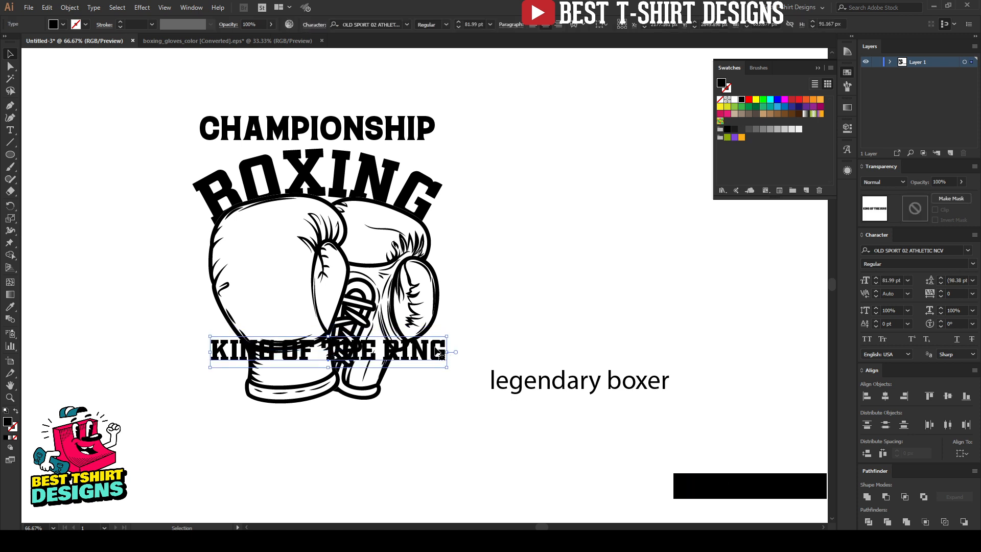
left_click(506, 262)
Show the rulers and place vertical guides at both outer edges of the BOXING lettering.
key("ctrl")
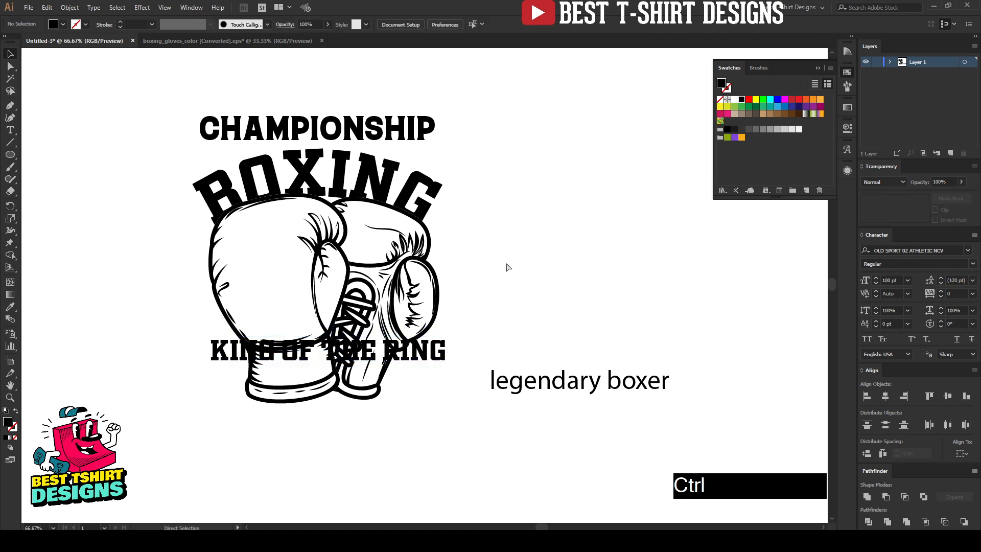
key("shift")
key("ctrl+r")
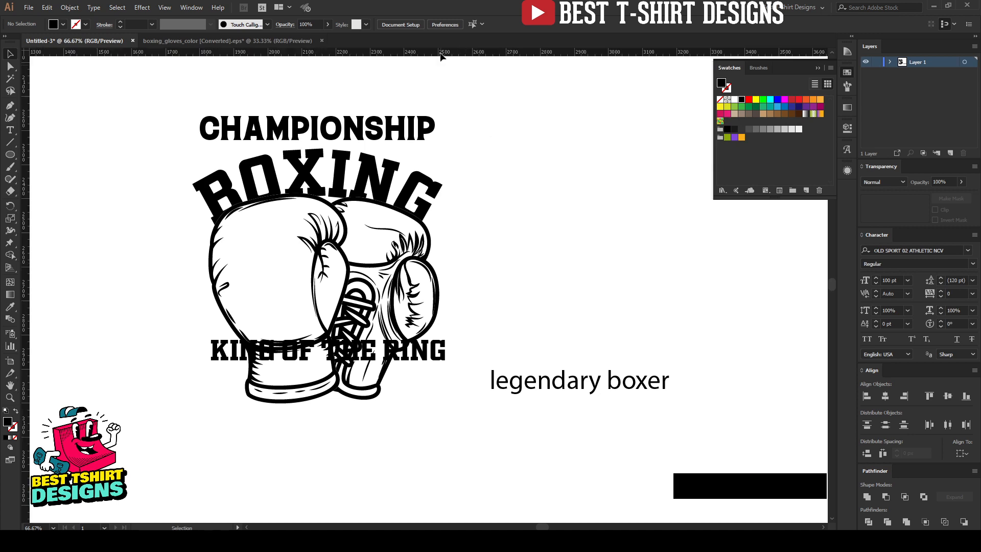
left_click_drag(465, 53, 443, 207)
key("alt")
left_click(523, 206)
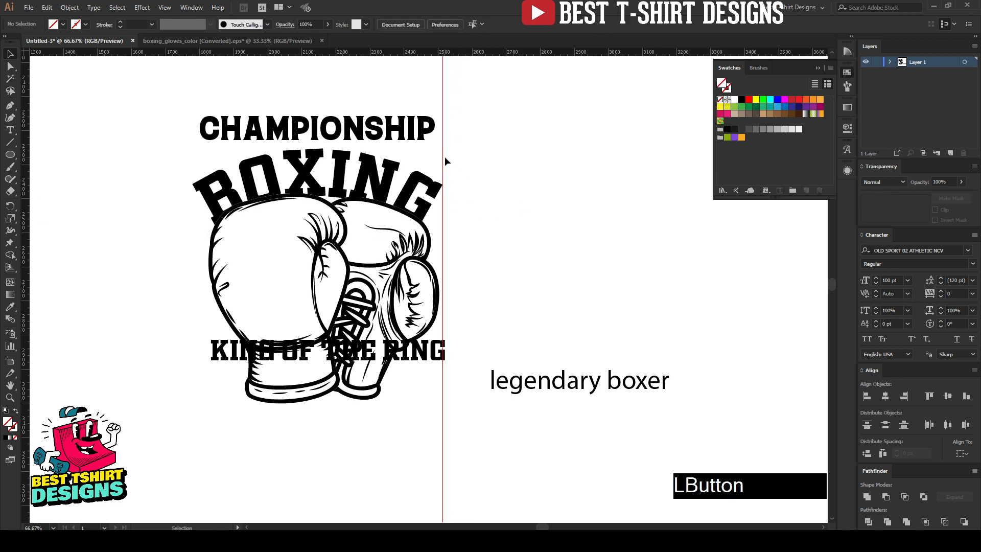
left_click_drag(443, 160, 194, 165)
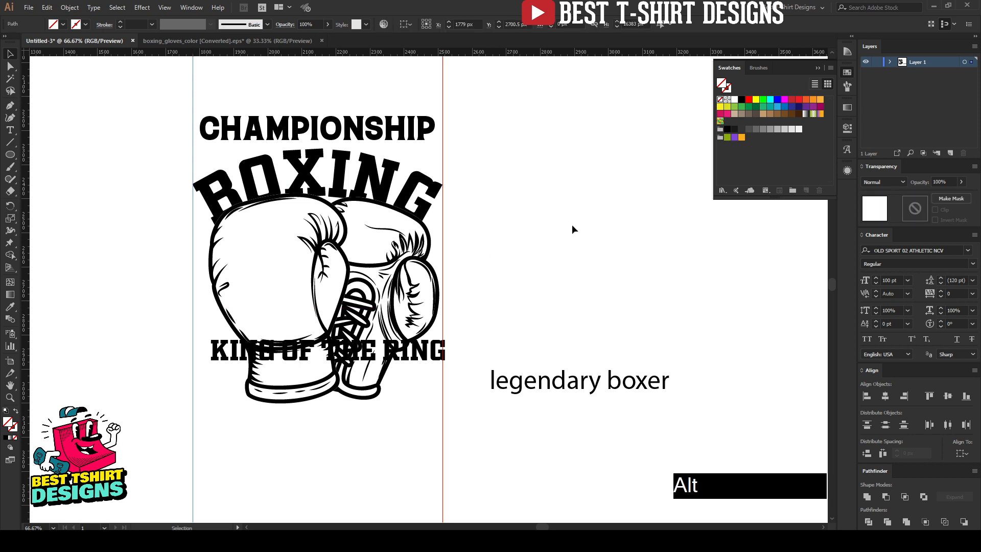
left_click(559, 219)
Shift KING OF THE RING left between the guides and enlarge it from its centre to about 84 pt.
left_click(425, 360)
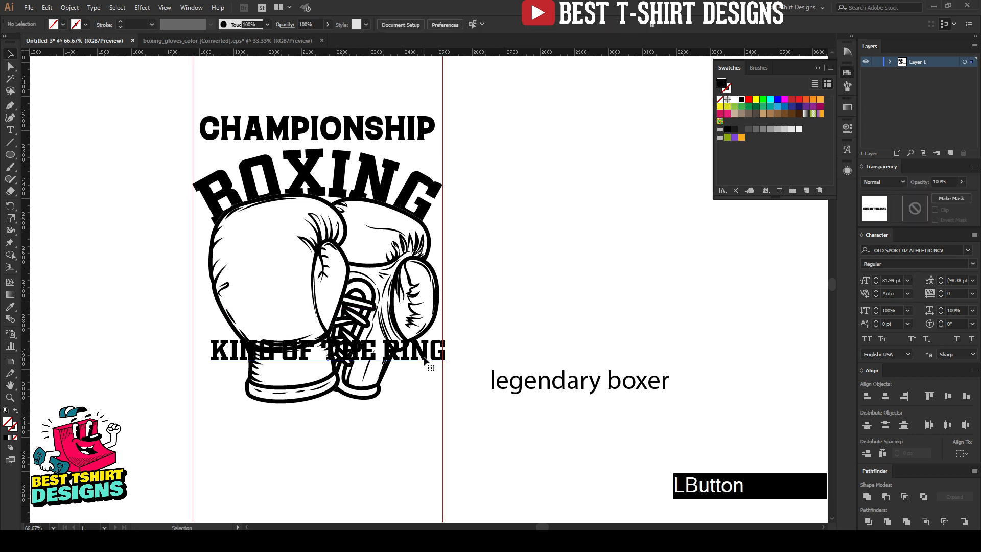
key("Left")
key("Left")
key("Left")
key("Left")
key("Left")
key("Left")
key("Left")
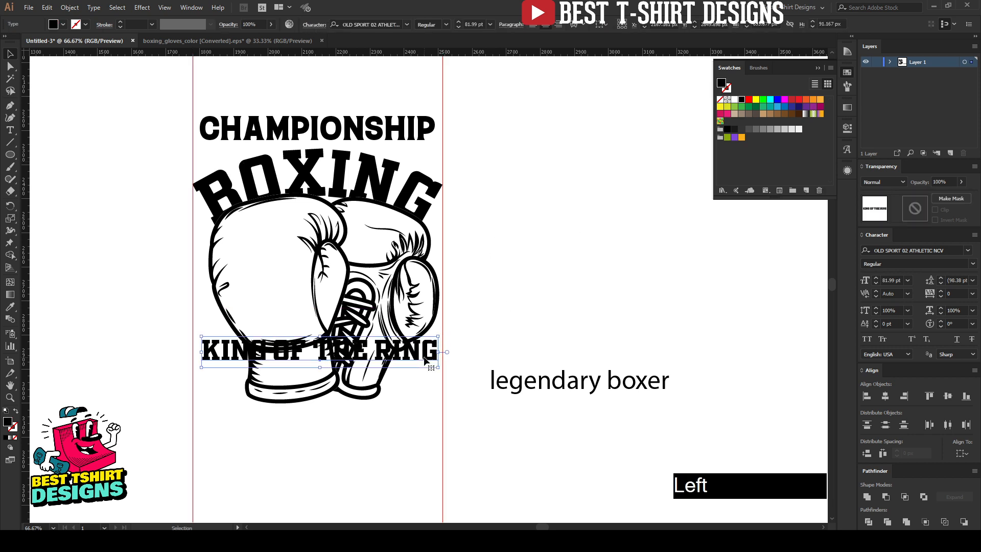
scroll(425, 361, "up", 1)
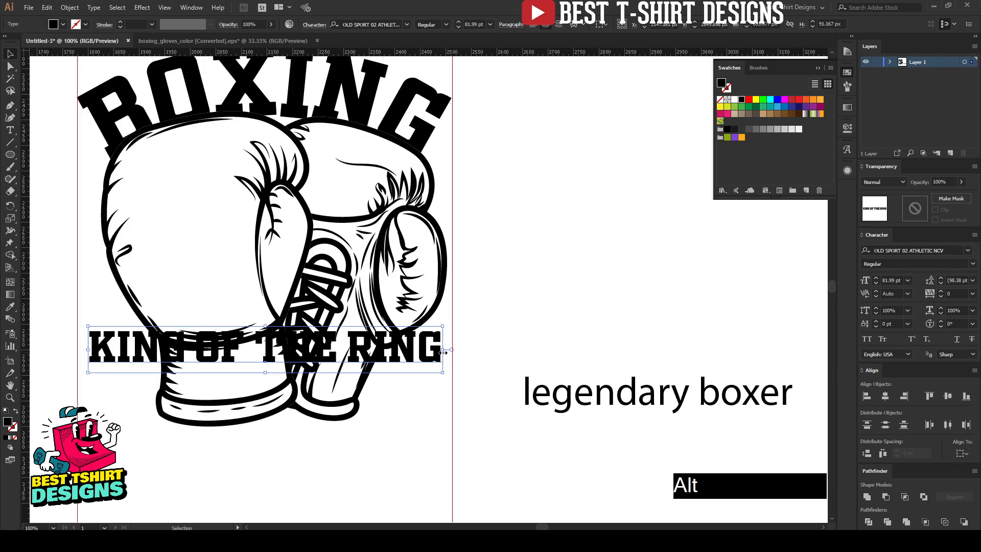
left_click_drag(443, 348, 448, 348)
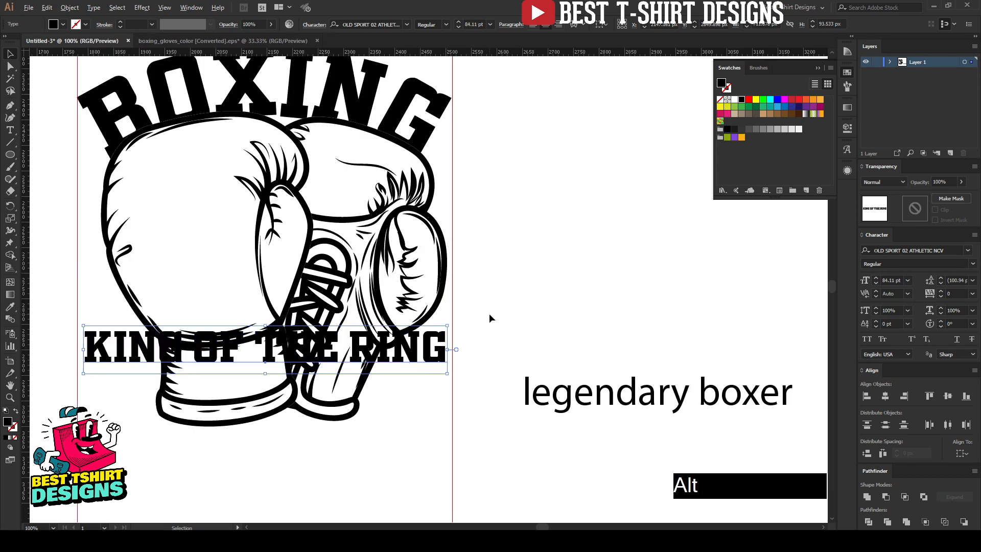
left_click(519, 293)
Draw an unfilled rectangle about 731 by 94 px around KING OF THE RING with a 7 pt black stroke.
scroll(520, 293, "down", 1)
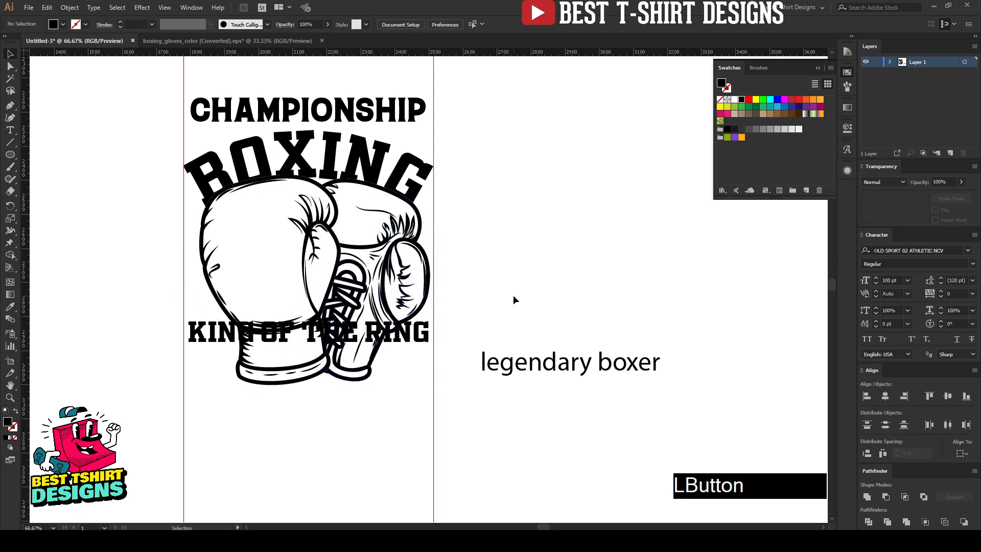
scroll(514, 295, "up", 1)
left_click_drag(10, 155, 42, 155)
scroll(249, 373, "up", 2)
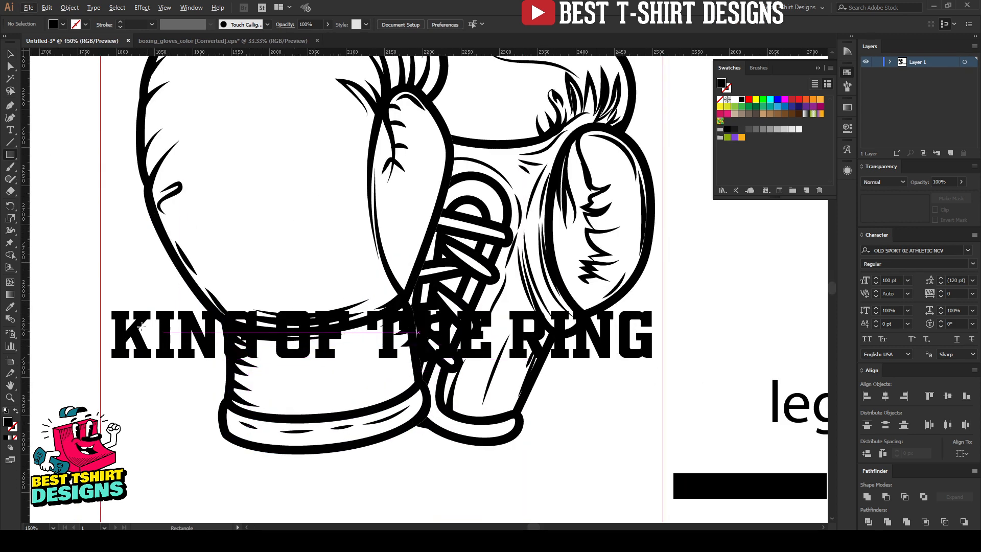
left_click_drag(103, 299, 662, 370)
key("shift+x")
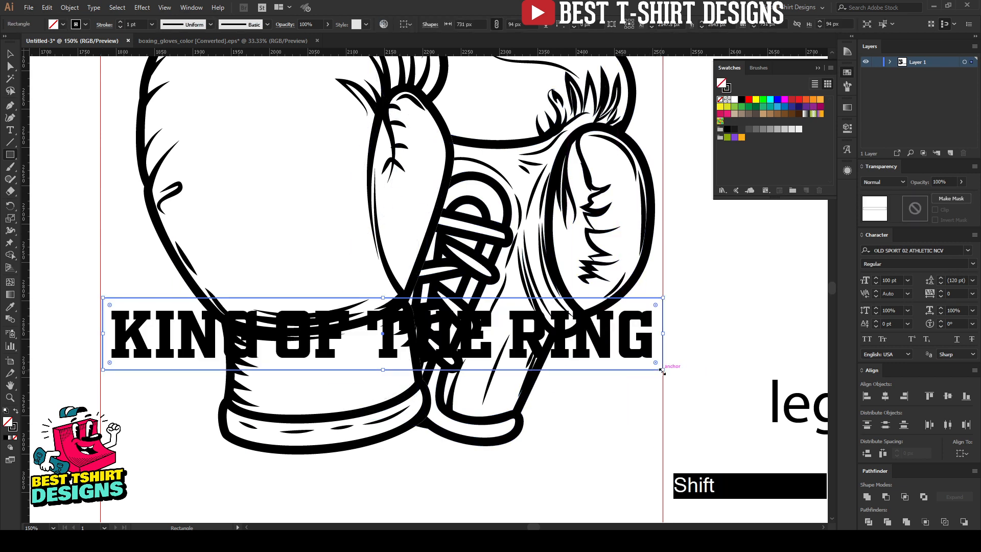
key("v")
scroll(140, 23, "up", 1)
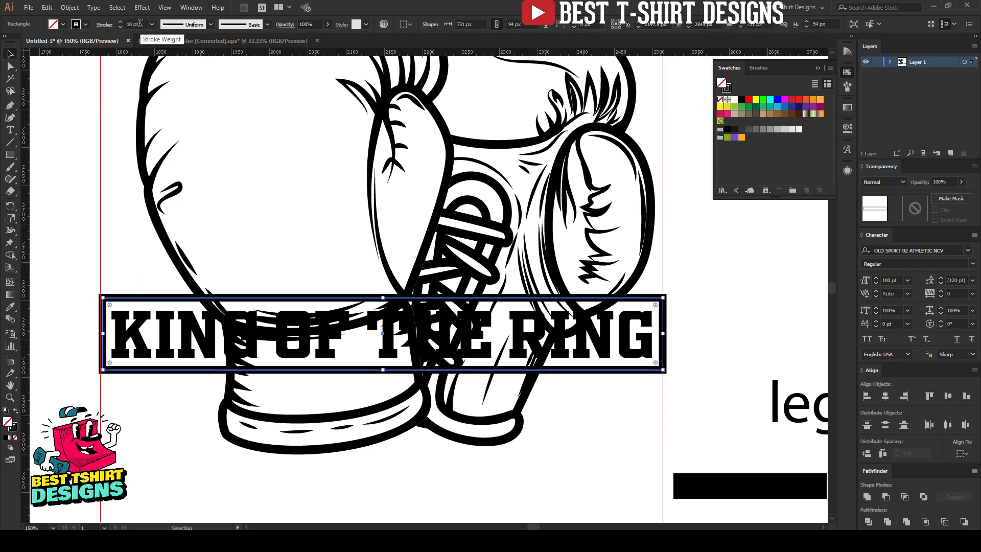
scroll(140, 23, "down", 2)
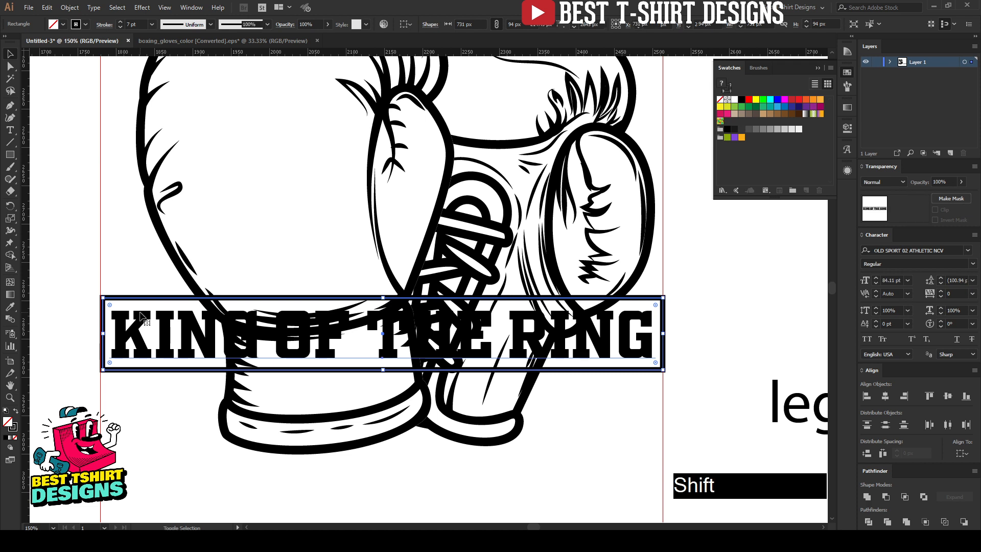
Convert the KING OF THE RING text to outlines and centre it with the rectangular frame.
left_click(139, 294, "shift")
left_click(141, 332)
right_click(139, 330)
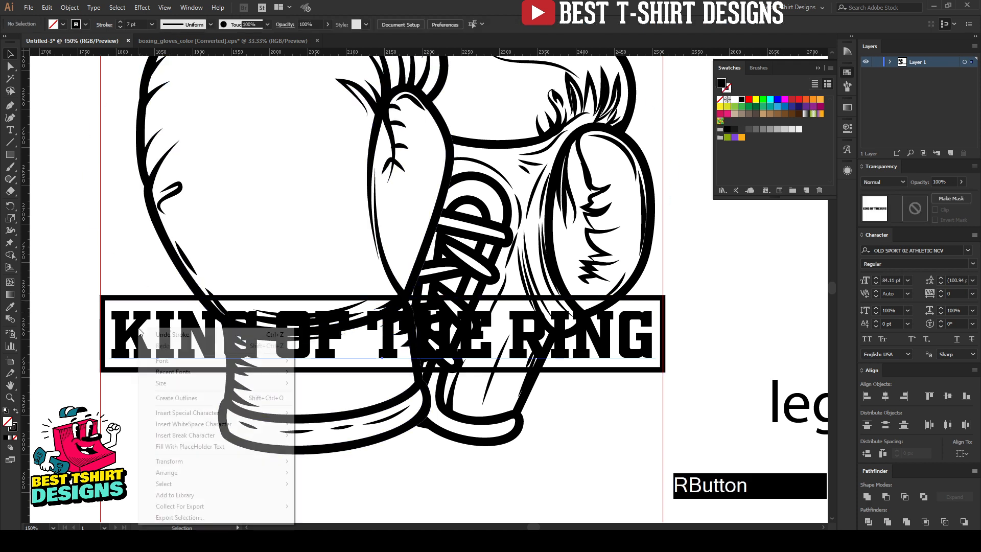
left_click(172, 398)
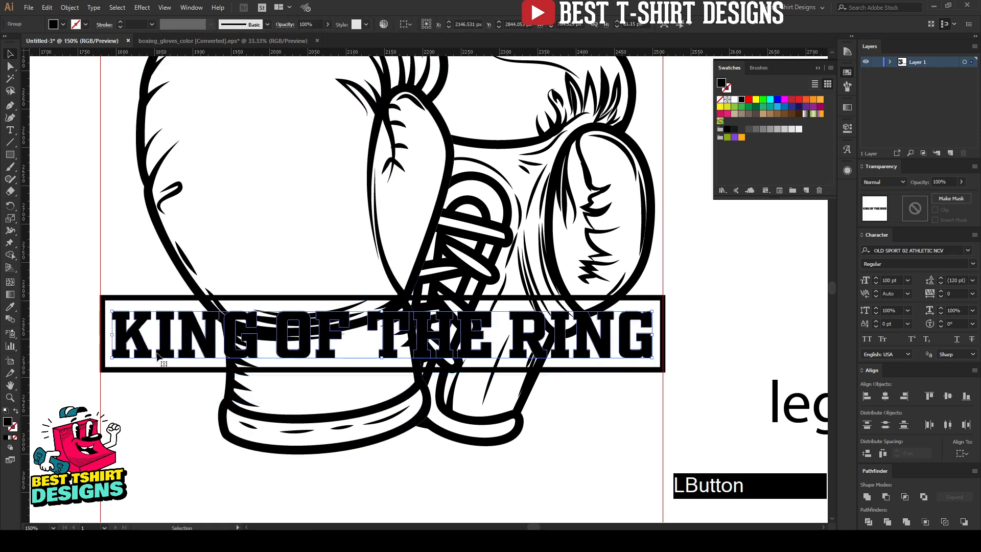
left_click(140, 298, "shift")
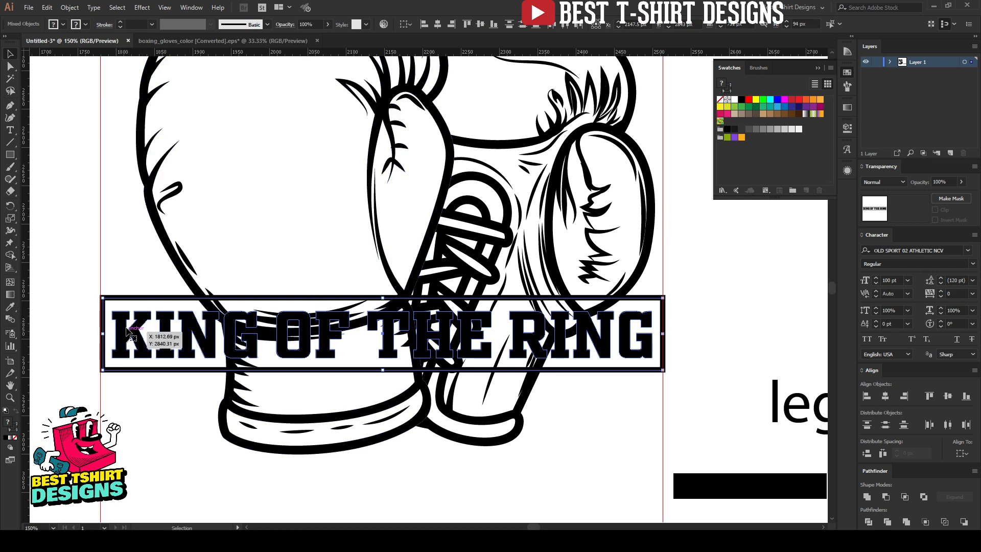
left_click(451, 25)
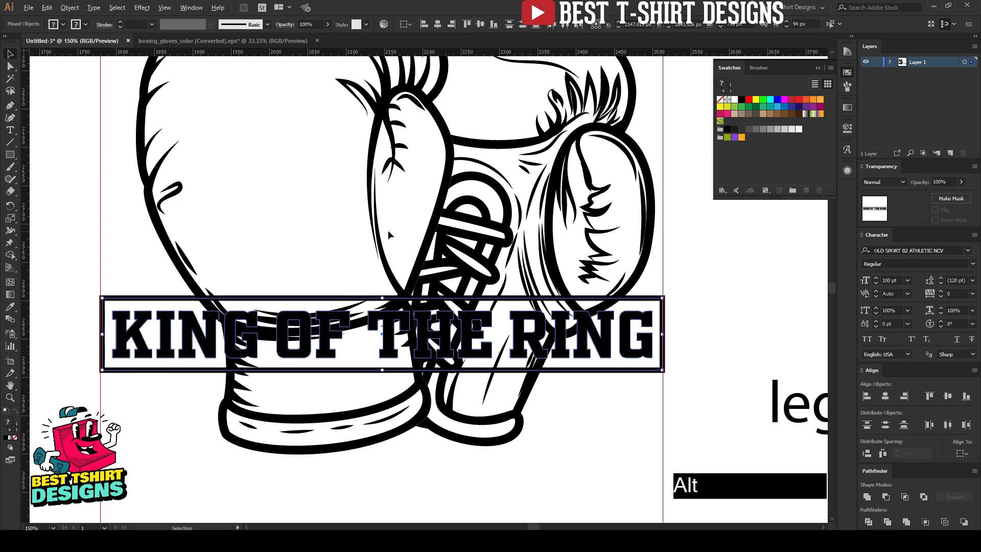
Scale the frame and lettering down together to about 729.5 px frame width so the stroke fits between the guides.
scroll(388, 230, "down", 1)
scroll(573, 309, "up", 4)
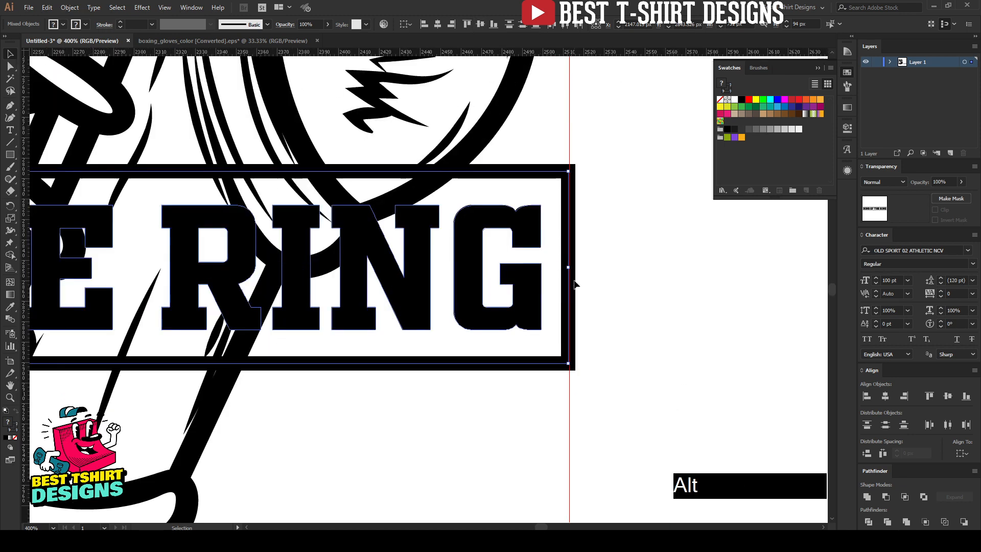
left_click_drag(571, 268, 566, 267)
scroll(610, 286, "down", 3)
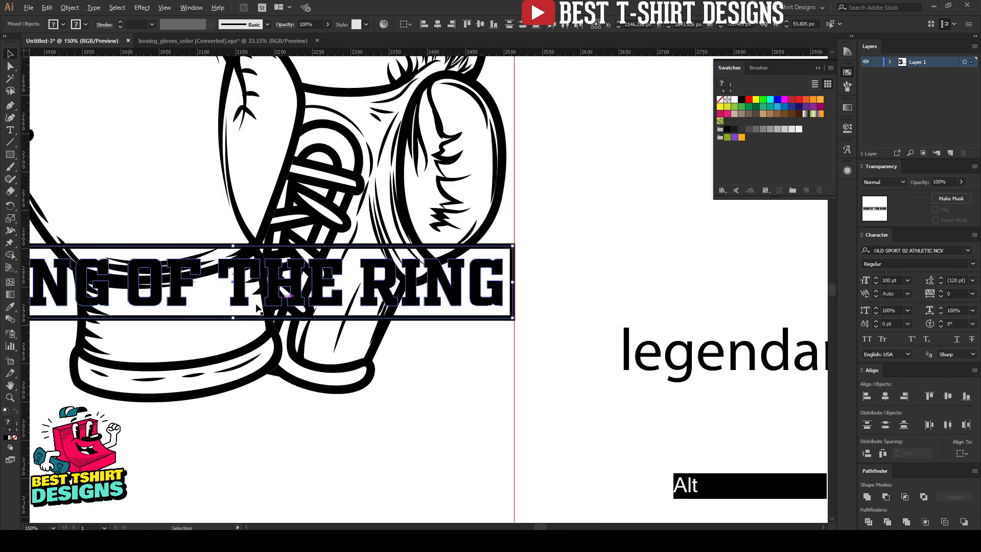
scroll(316, 305, "down", 1)
scroll(75, 288, "up", 4)
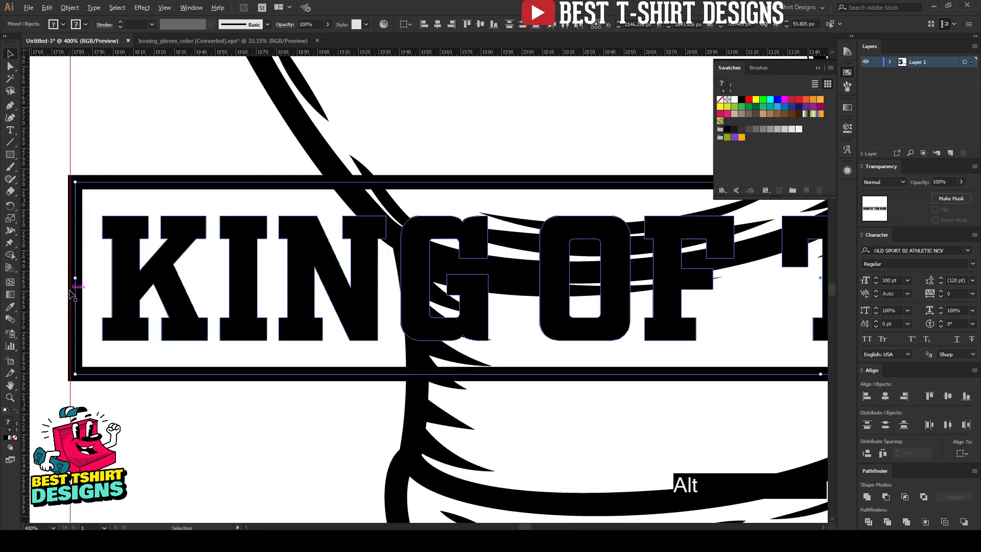
scroll(71, 290, "down", 3)
Create an opacity mask on the gloves and BOXING group and paste a copy of the KING OF THE RING frame into it in place.
key("v")
left_click(557, 323)
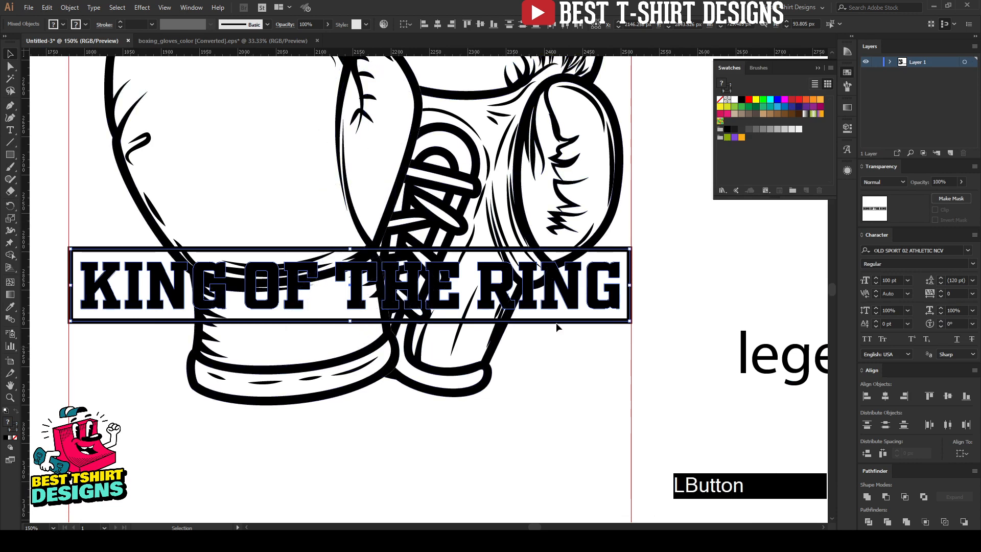
left_click(557, 323)
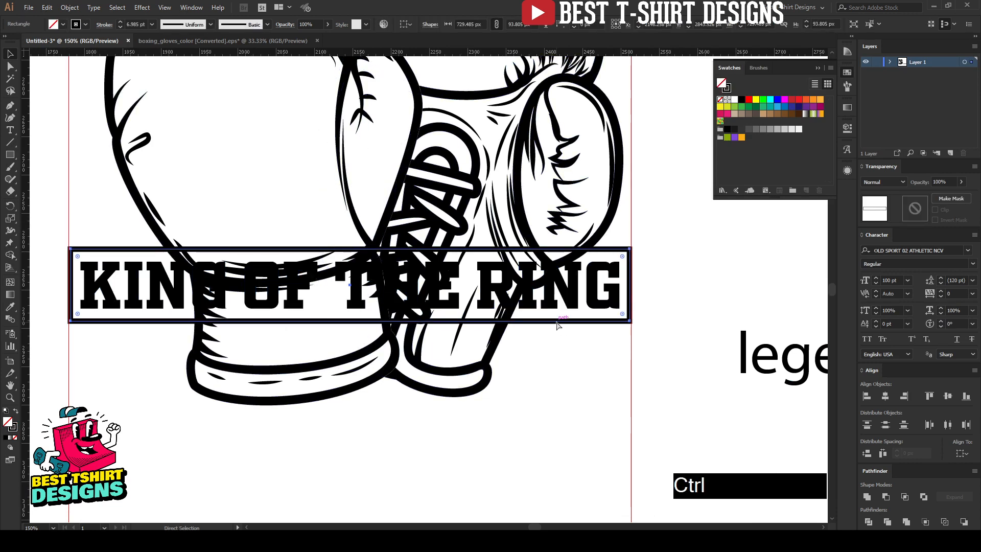
left_click(520, 202)
scroll(520, 202, "up", 5)
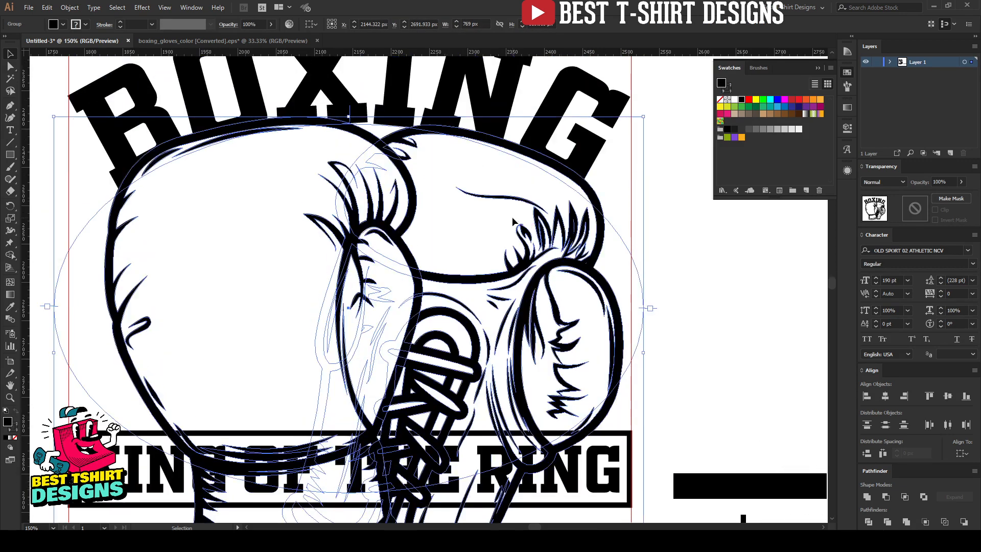
scroll(357, 118, "down", 2)
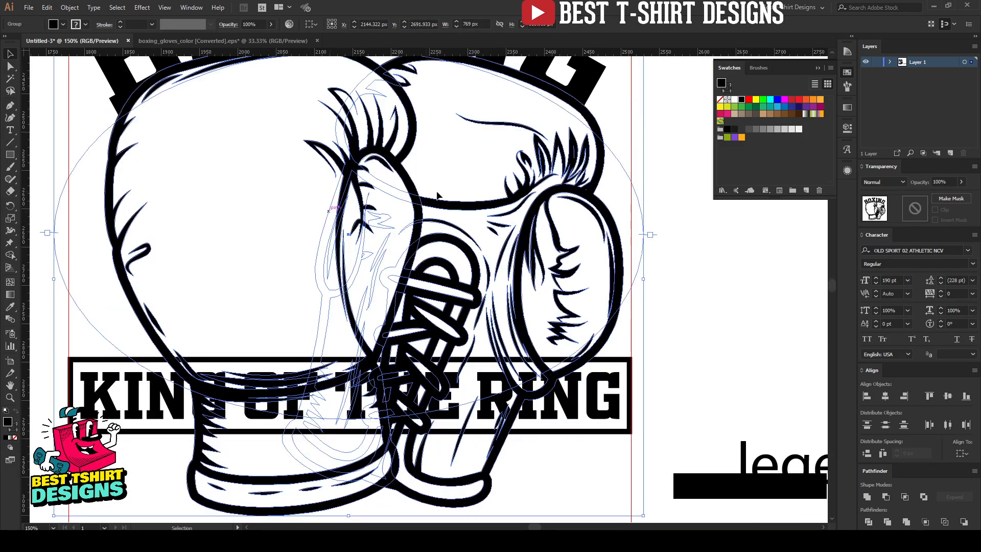
left_click(914, 206)
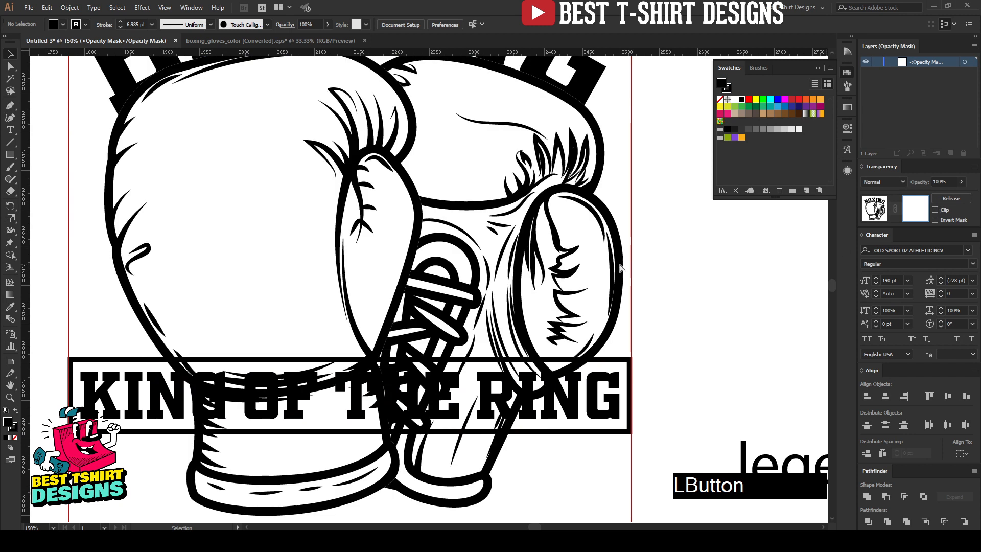
key("ctrl+f")
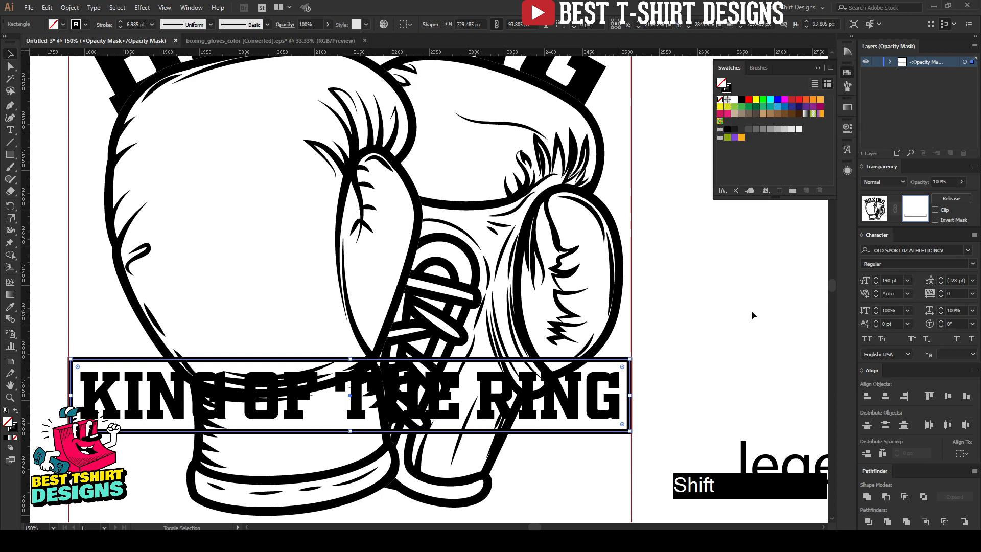
Give the mask rectangle a solid black fill with no stroke to hide the gloves behind the banner, and return to editing the artwork.
key("shift+x")
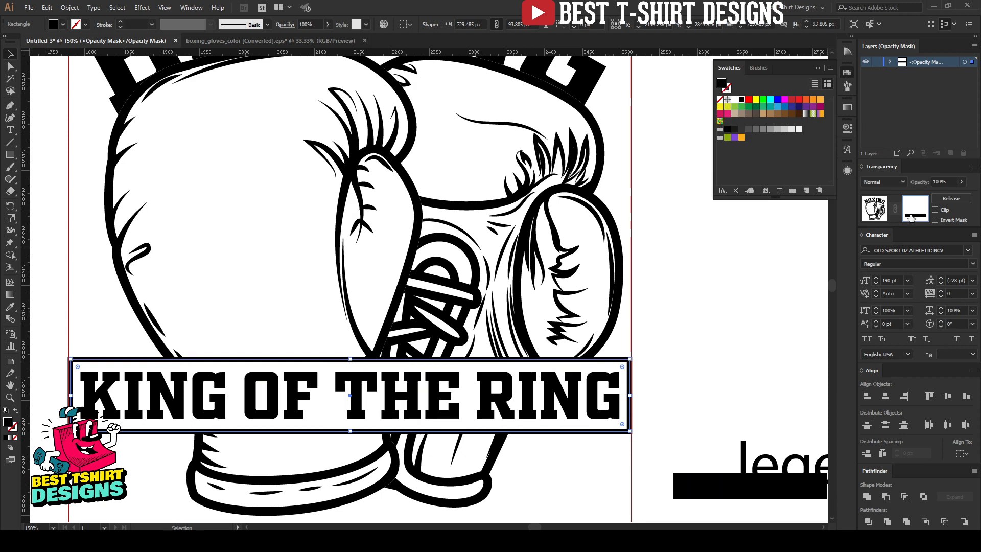
key("shift+x")
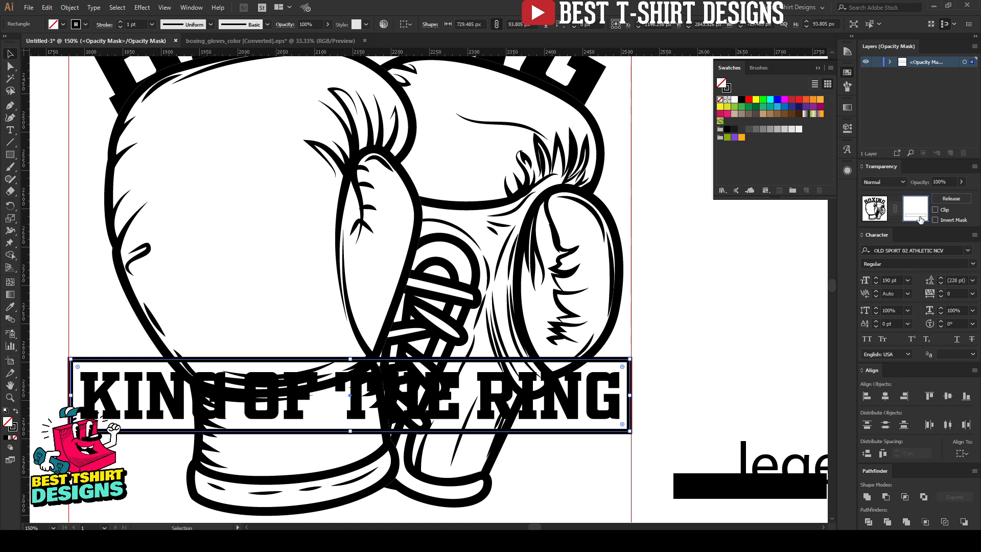
key("shift+x")
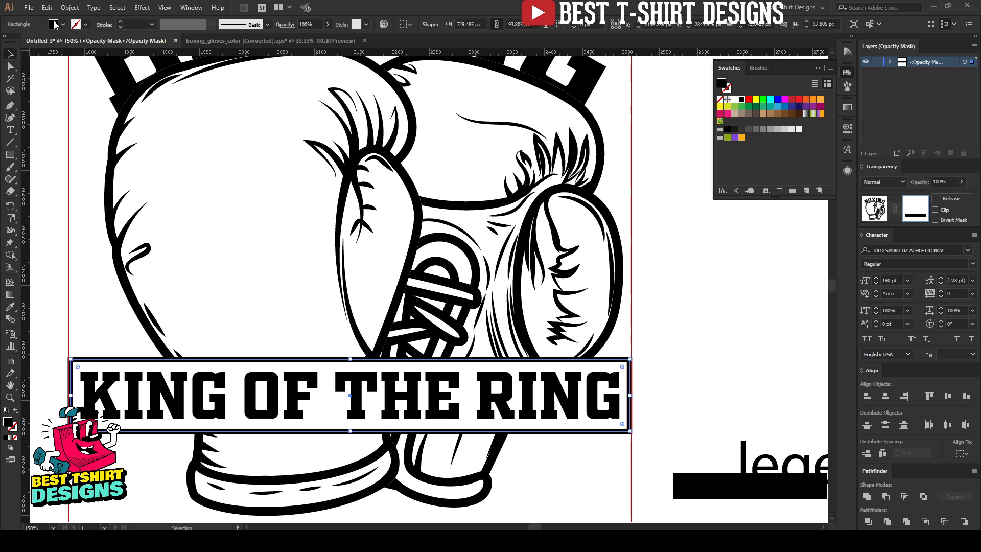
left_click(686, 380)
scroll(334, 345, "down", 2)
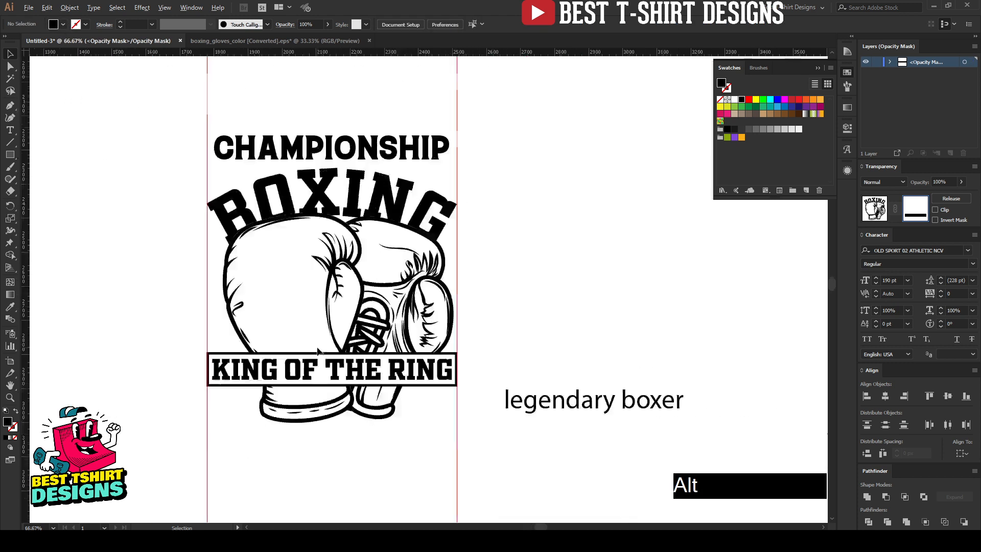
scroll(413, 378, "up", 1)
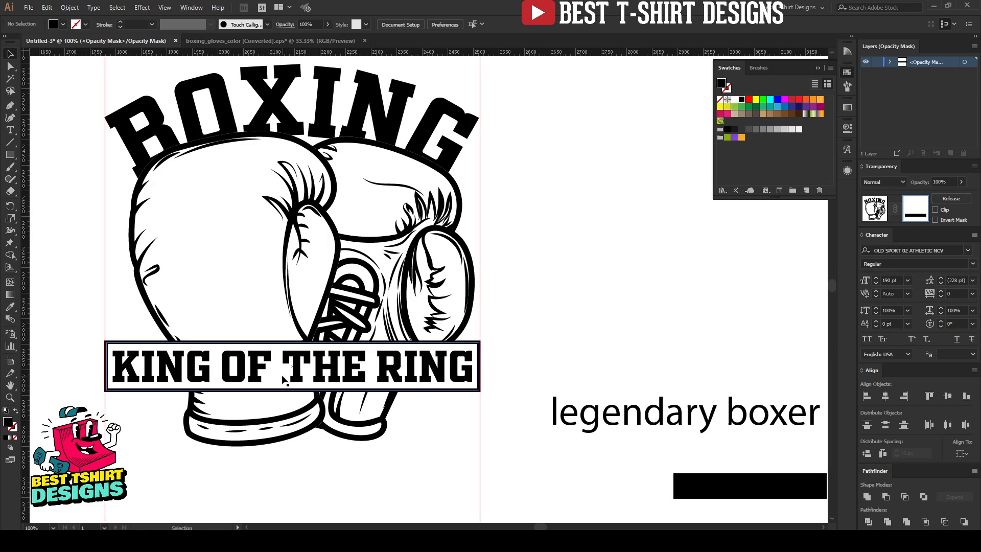
left_click(875, 209)
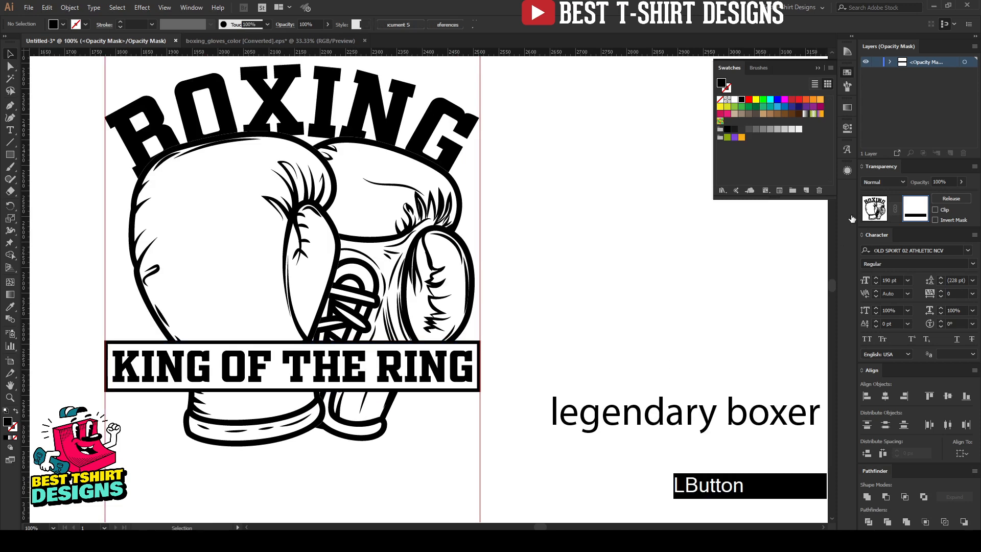
scroll(359, 307, "down", 1)
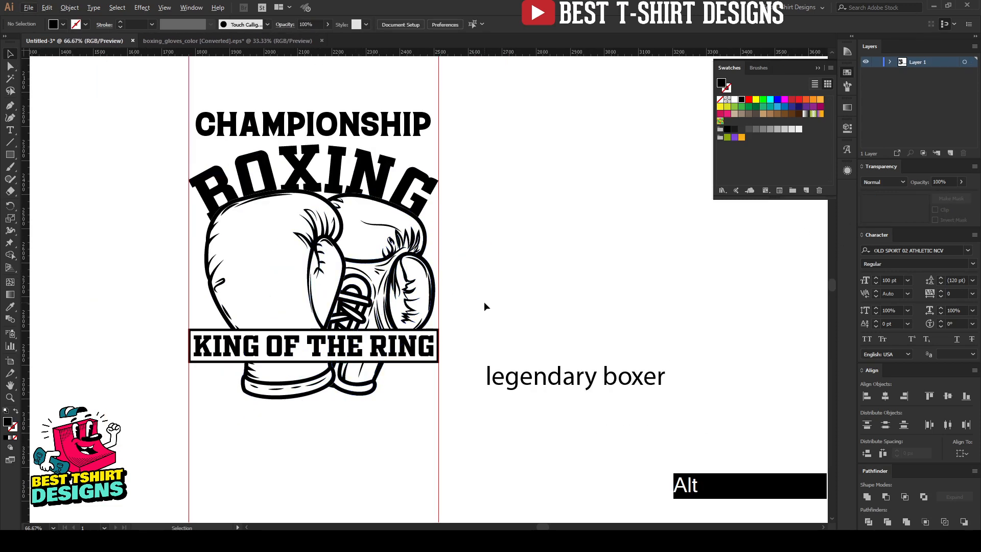
Move the legendary boxer text below the gloves and apply CHAMPIONSHIP's Explorer Serif 130 pt styling to it with the Eyedropper.
left_click_drag(541, 380, 378, 421)
key("i")
left_click(340, 133)
key("v")
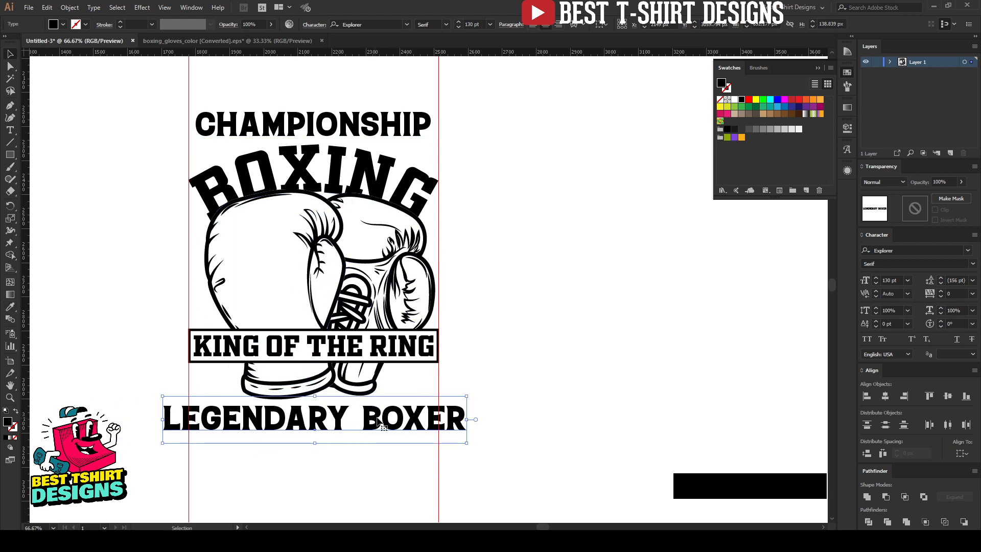
Convert LEGENDARY BOXER to outlines and scale it proportionally to span exactly between the two vertical guides.
right_click(462, 429)
left_click(506, 299)
key("shift")
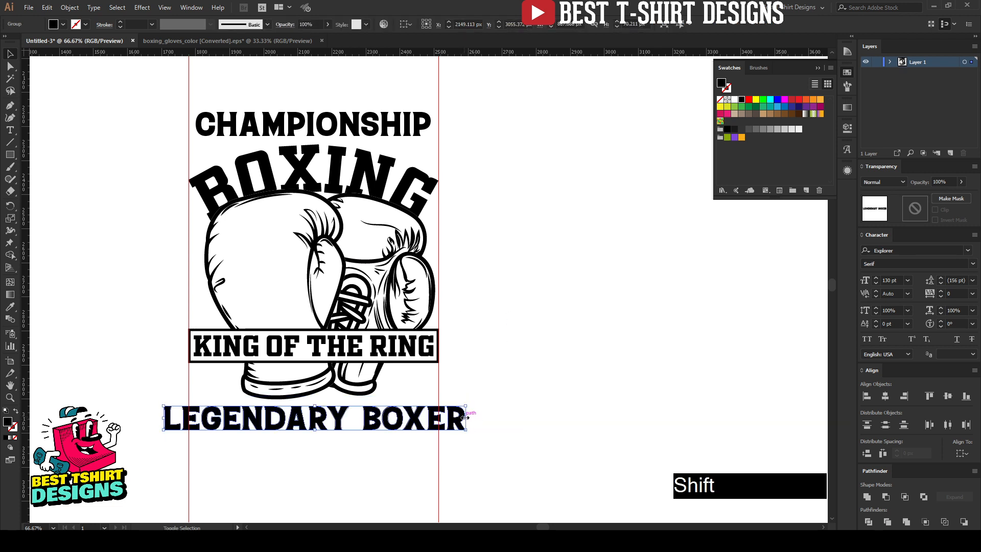
left_click_drag(465, 417, 437, 417)
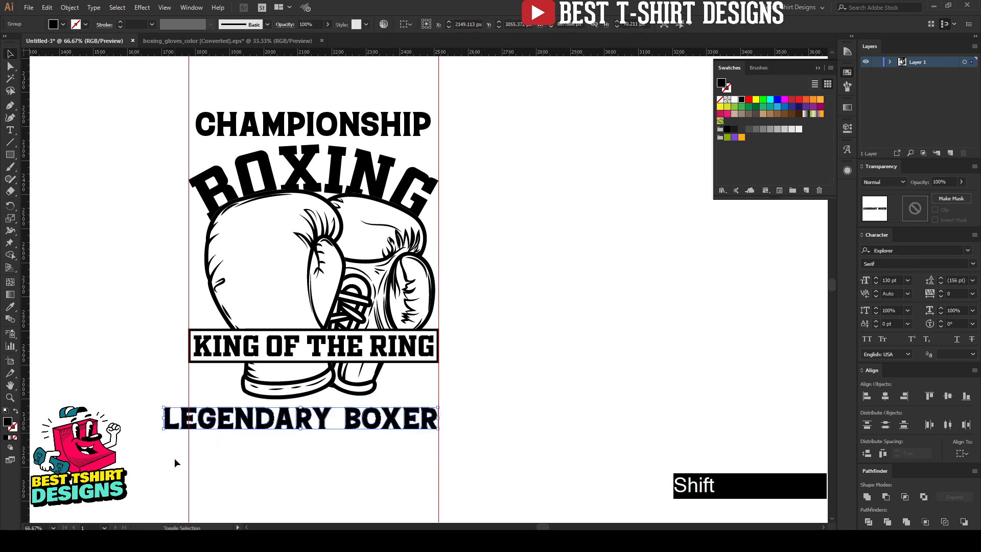
scroll(259, 472, "up", 2)
key("shift")
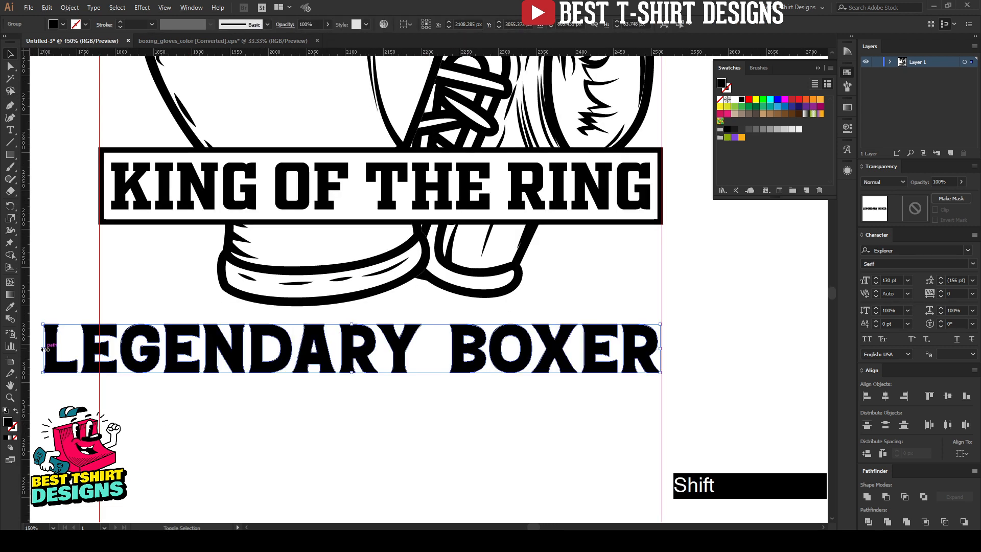
left_click_drag(44, 349, 100, 348)
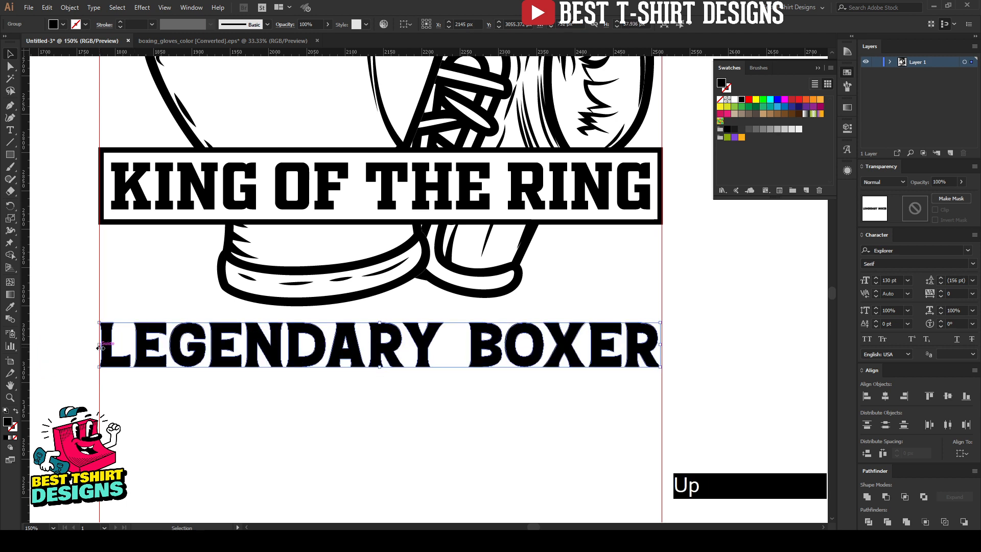
Nudge LEGENDARY BOXER vertically until its upper edge slightly overlaps the bottom of the glove cuffs, and deselect it.
key("Up")
key("Up")
key("Up")
key("Up")
key("Down")
key("Down")
key("Up")
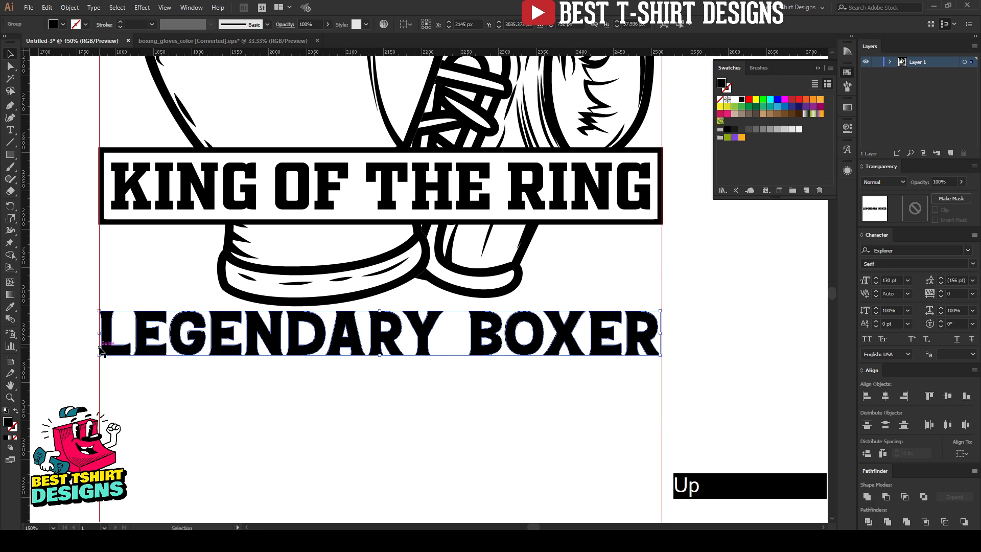
key("Down")
key("Down")
key("Down")
key("Down")
key("Down")
key("Up")
key("Up")
key("Up")
key("Up")
key("Up")
key("Up")
key("Up")
key("Up")
key("Up")
key("Up")
key("Up")
key("Up")
key("Up")
key("Up")
key("Up")
key("Up")
key("Up")
key("Up")
key("Up")
key("Up")
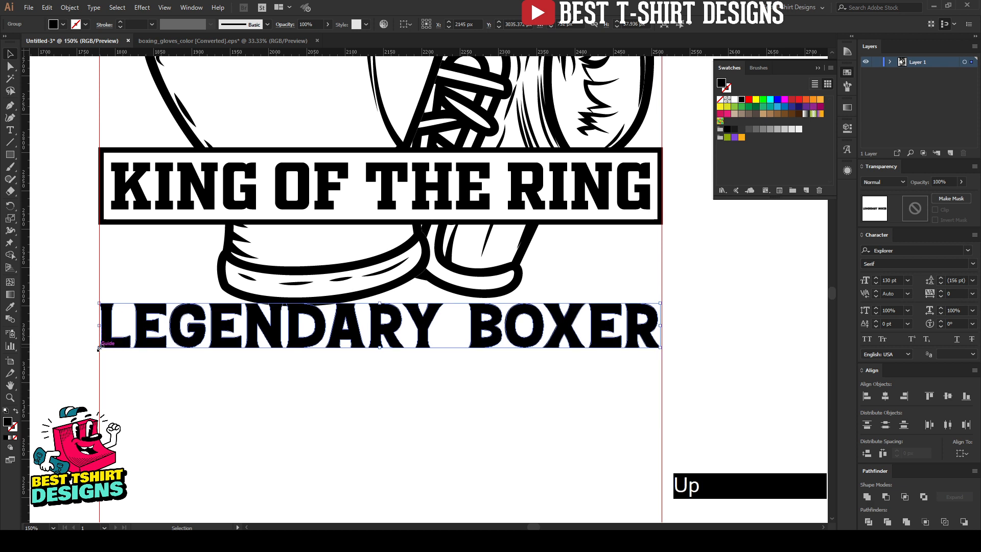
key("Down")
key("Down")
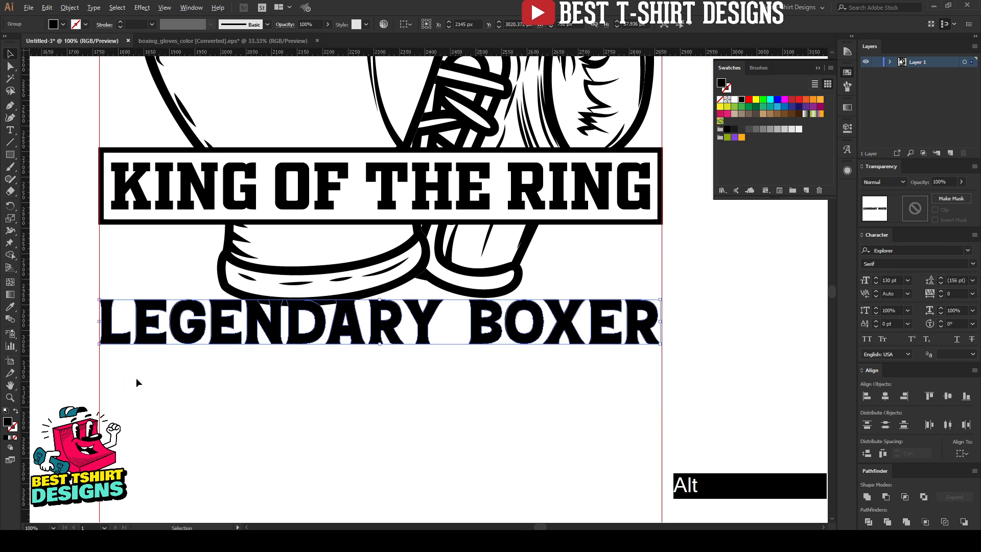
scroll(275, 405, "down", 1, "alt")
scroll(277, 407, "down", 1)
scroll(296, 417, "down", 1, "alt")
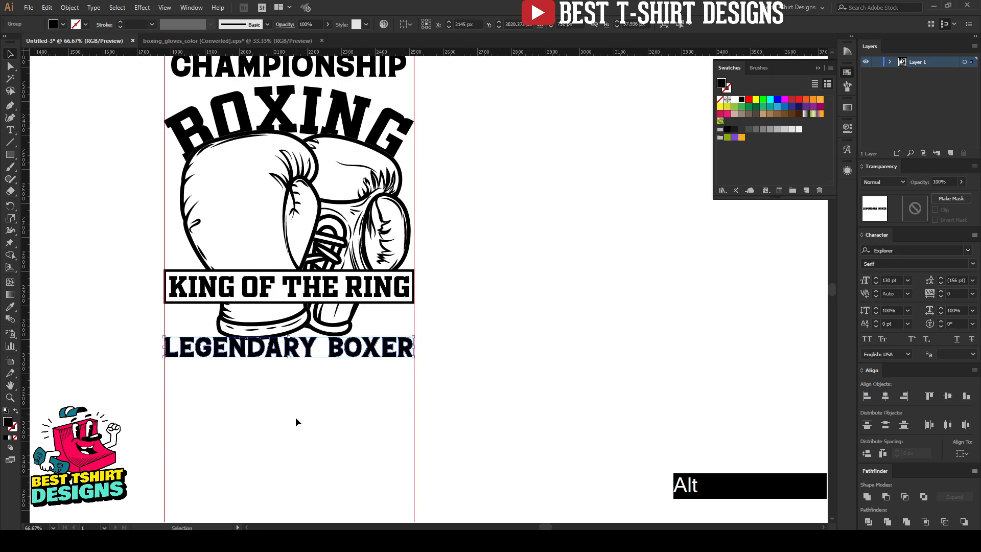
scroll(502, 339, "up", 1)
left_click(502, 339)
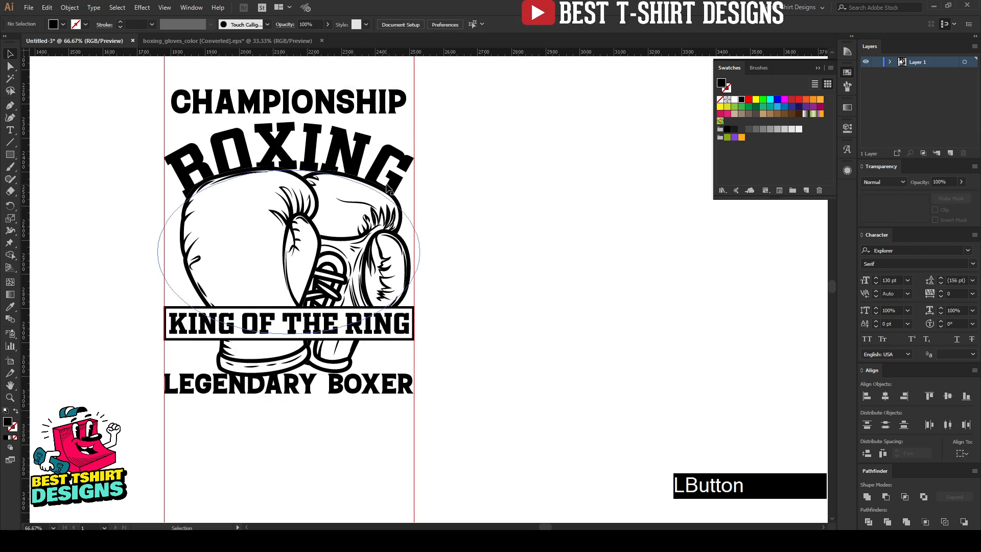
Copy the black glove silhouette from the opacity mask of the arched BOXING text and leave mask editing.
double_click(338, 157)
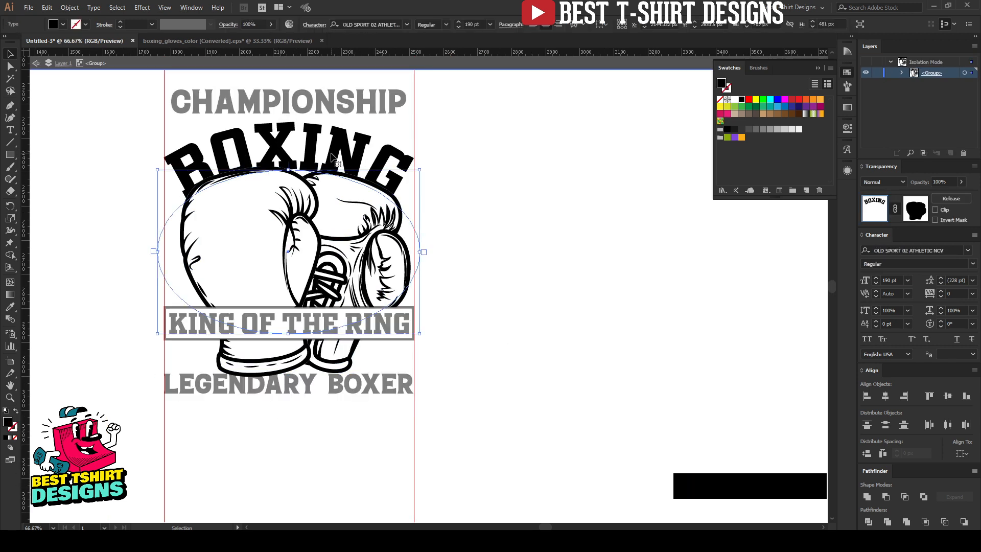
left_click(916, 214)
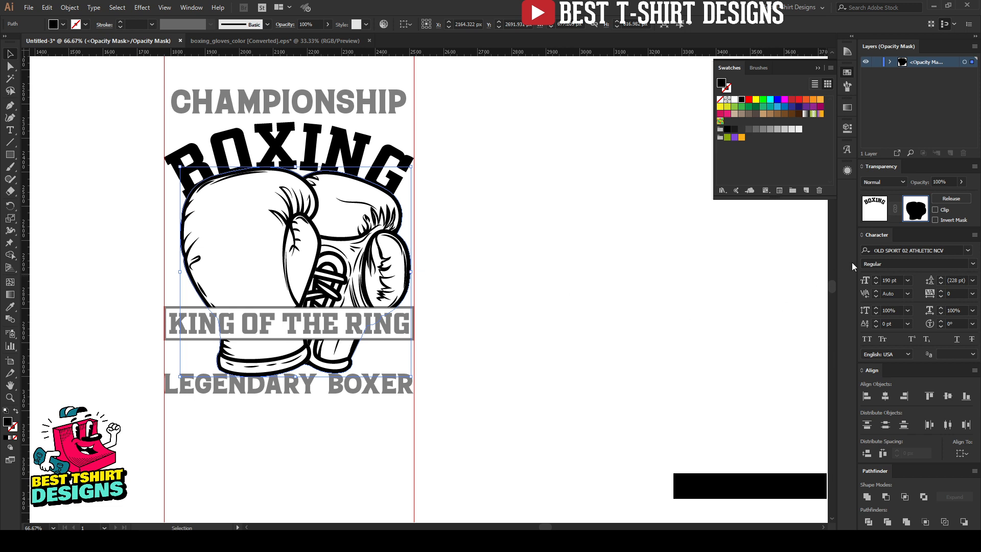
key("ctrl")
left_click(881, 214)
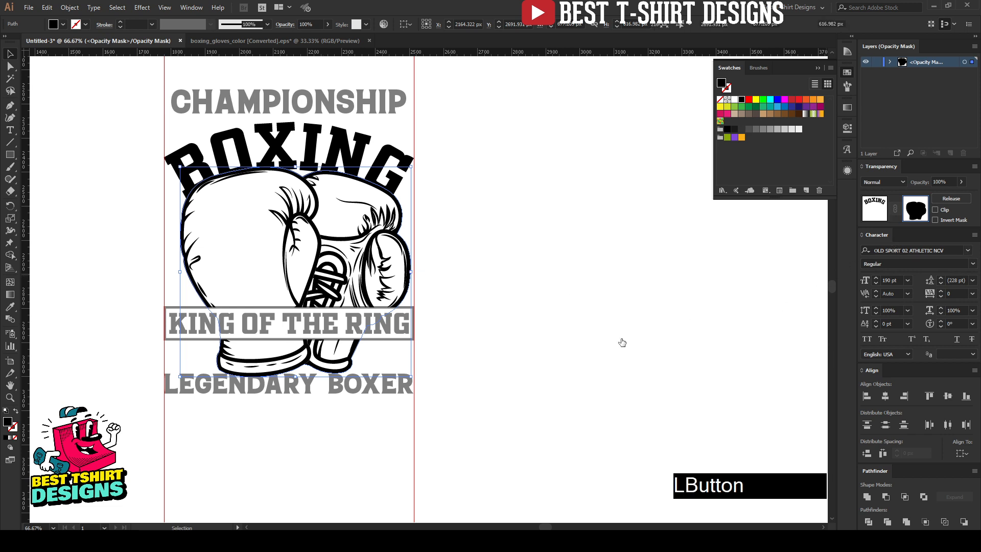
Create an opacity mask on LEGENDARY BOXER with Clip turned off and paste the glove silhouette into it in place.
left_click(384, 390)
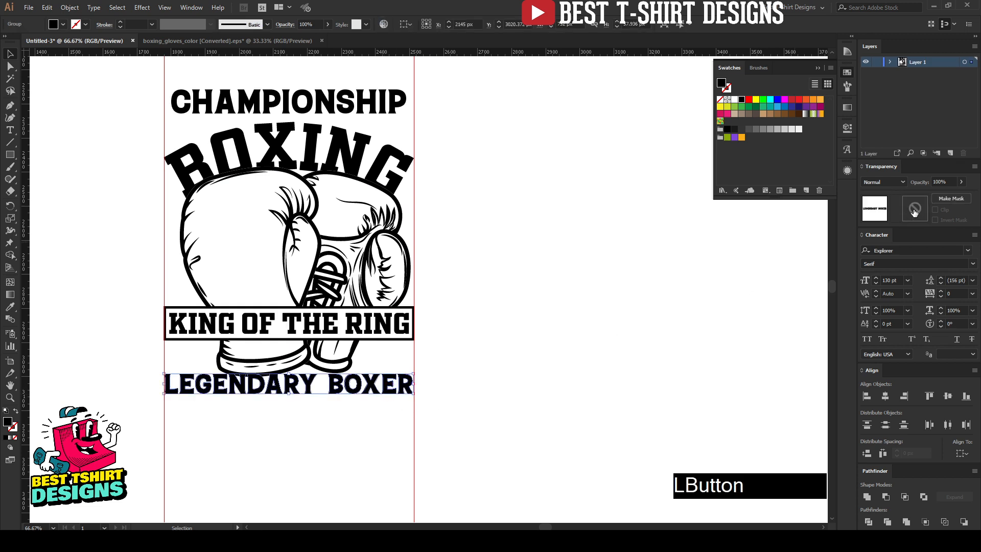
left_click(952, 198)
left_click(936, 209)
key("ctrl")
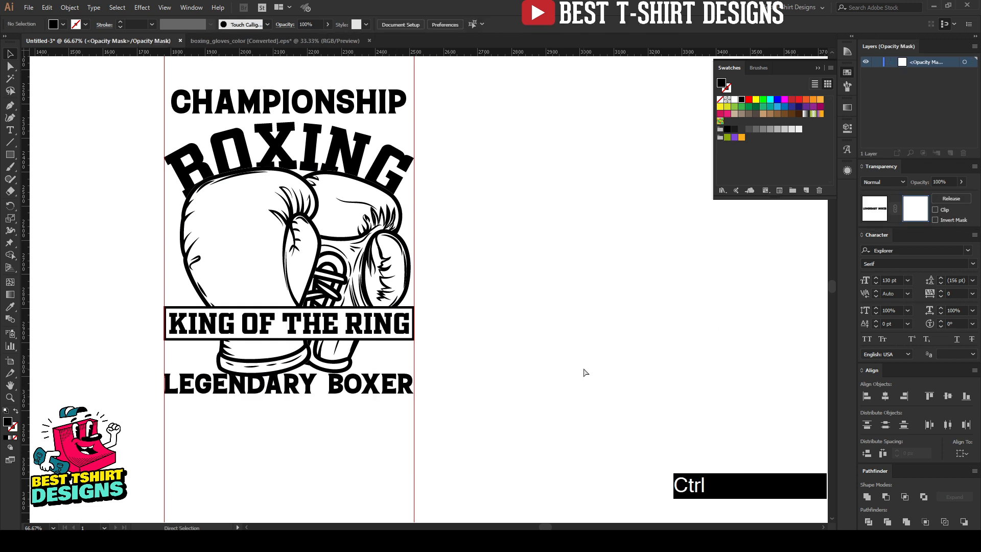
key("ctrl+f")
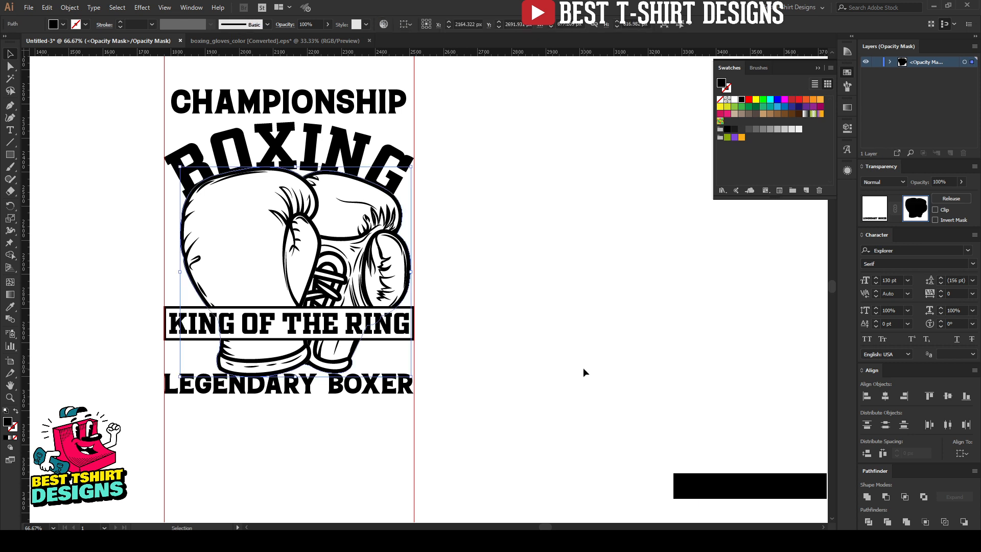
Nudge LEGENDARY BOXER up 5 px and move its mask silhouette back down 5 px to line up with the gloves.
left_click(866, 210)
left_click(342, 389)
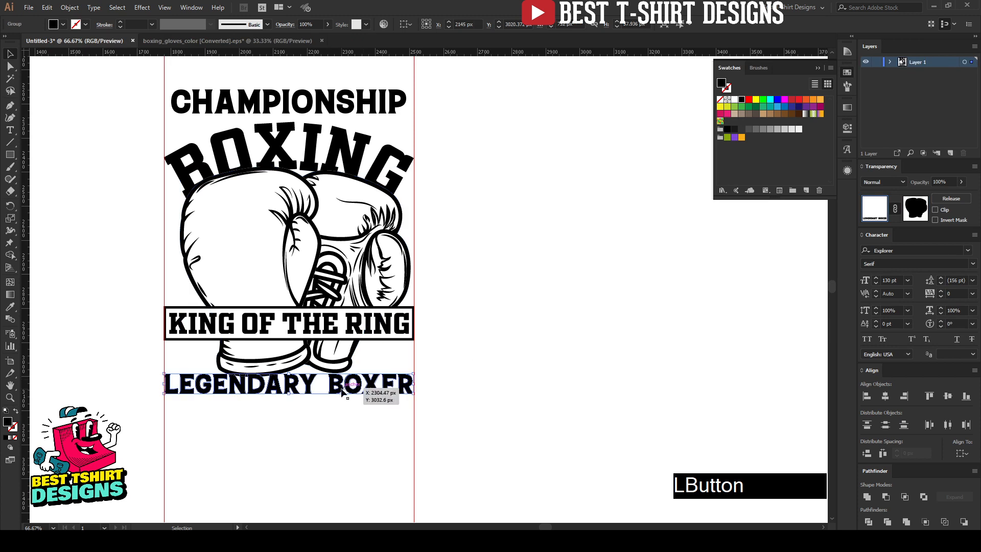
key("Up")
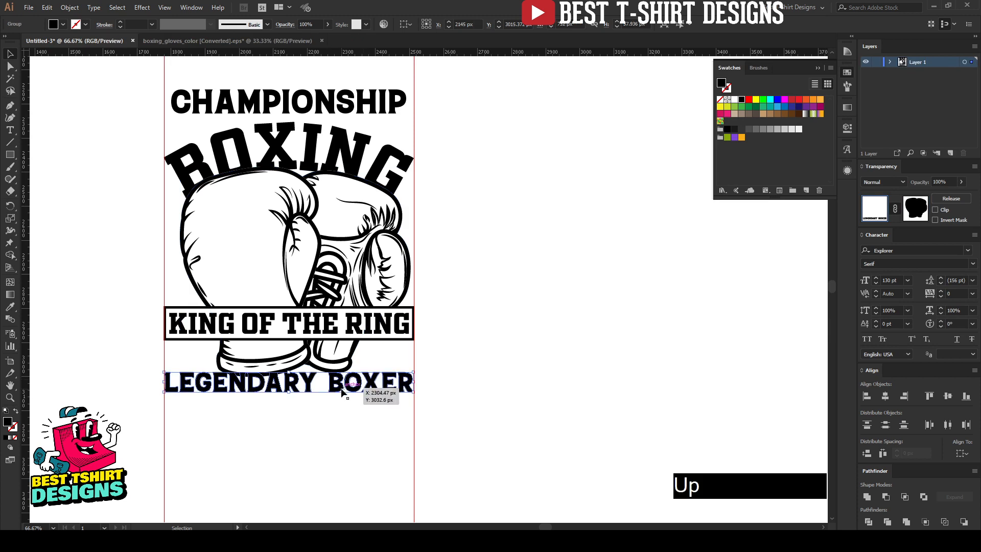
left_click(909, 207)
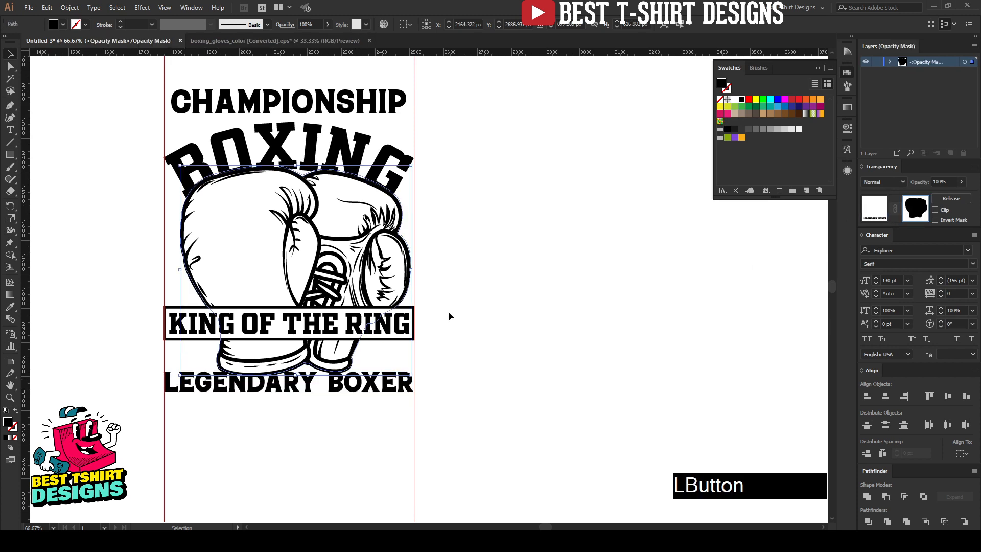
key("Down")
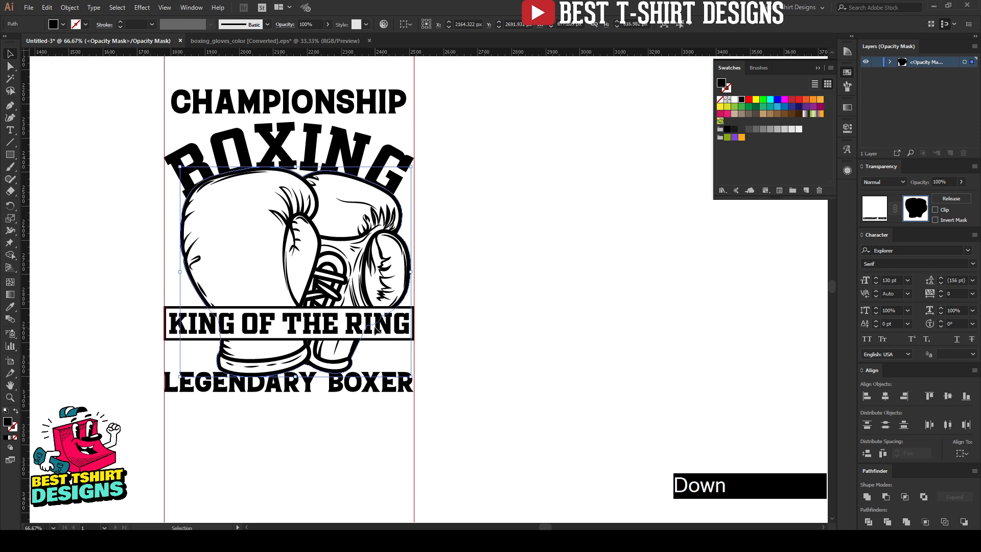
scroll(239, 393, "up", 4, "alt")
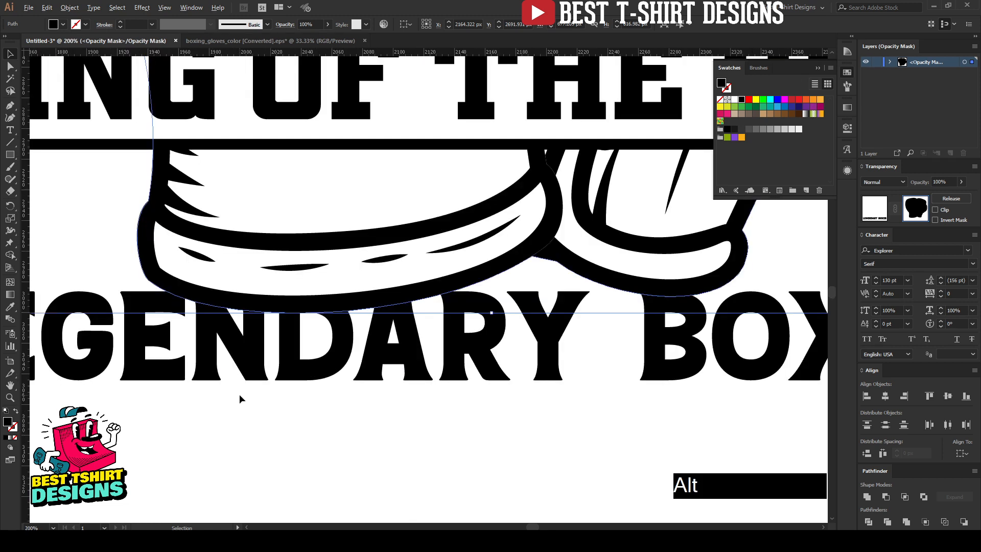
scroll(241, 394, "down", 2, "alt")
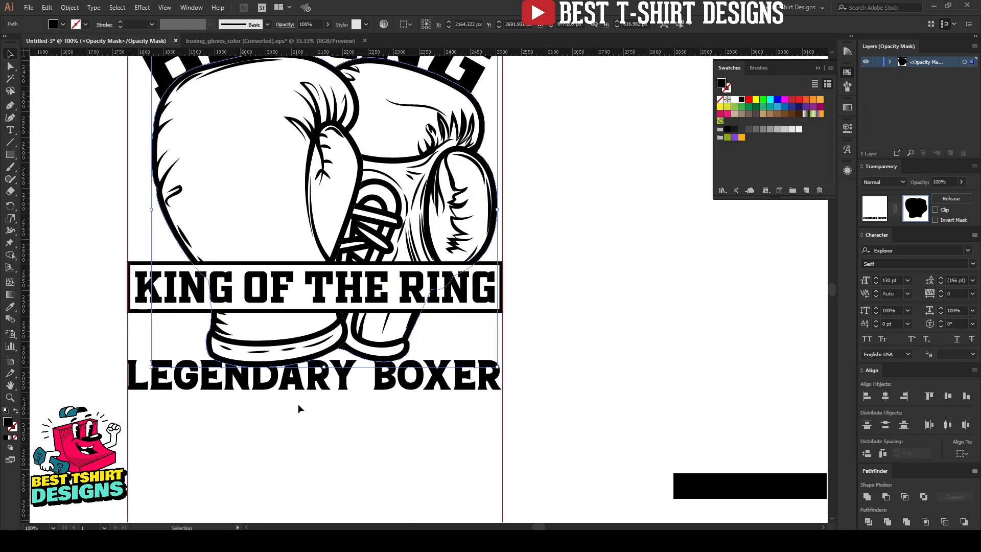
Leave the opacity mask editing of LEGENDARY BOXER and deselect everything.
left_click(874, 208)
left_click(328, 437)
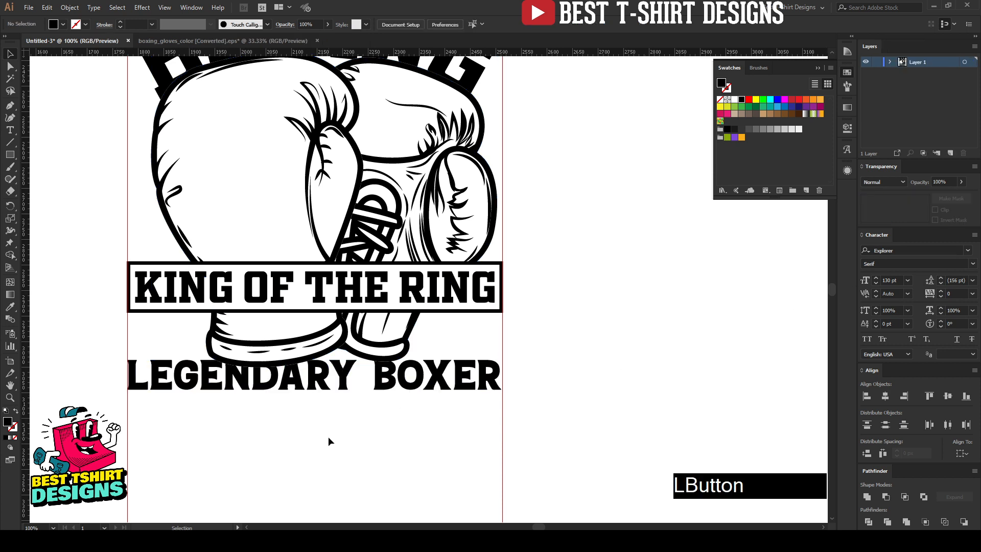
scroll(328, 438, "down", 1, "alt")
scroll(328, 438, "up", 1)
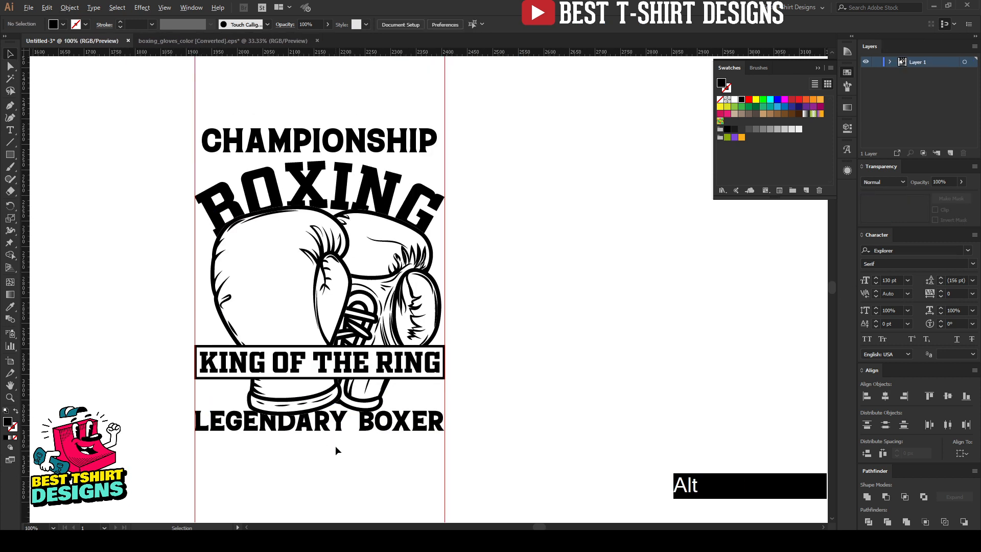
scroll(335, 446, "up", 1, "alt")
Offset the glove silhouette in LEGENDARY BOXER's opacity mask by 5 px with Miter joins, then copy the enlarged outline and deselect it.
left_click(297, 389)
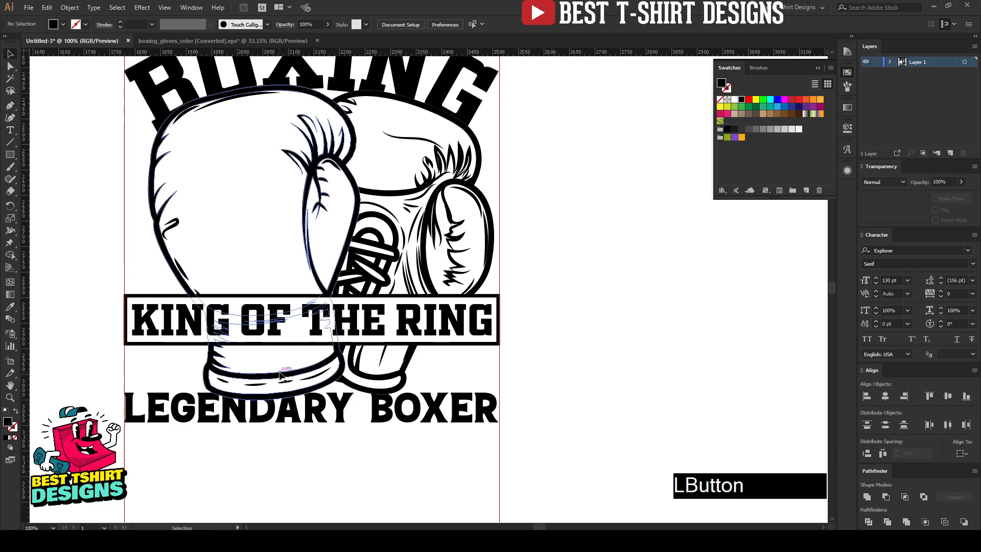
left_click(337, 409)
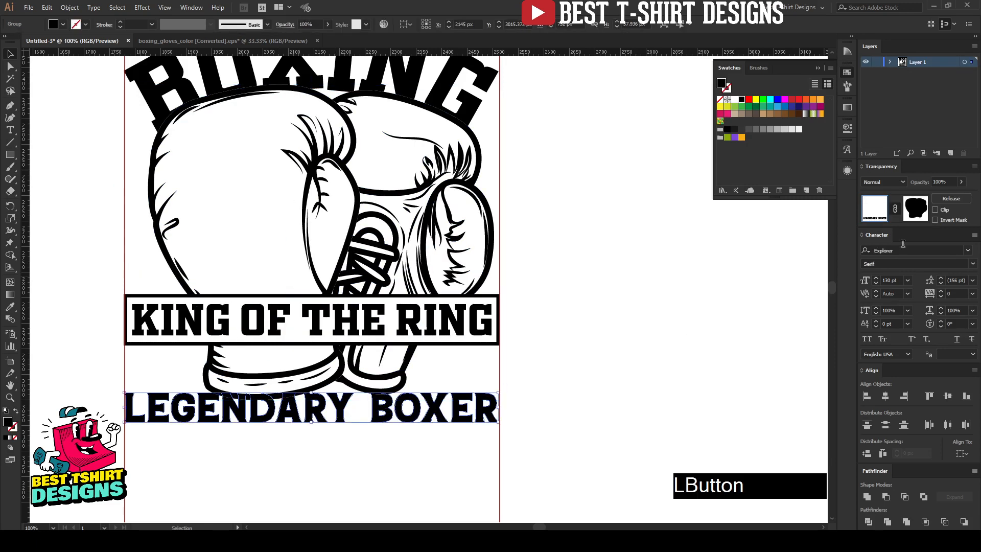
left_click(925, 208)
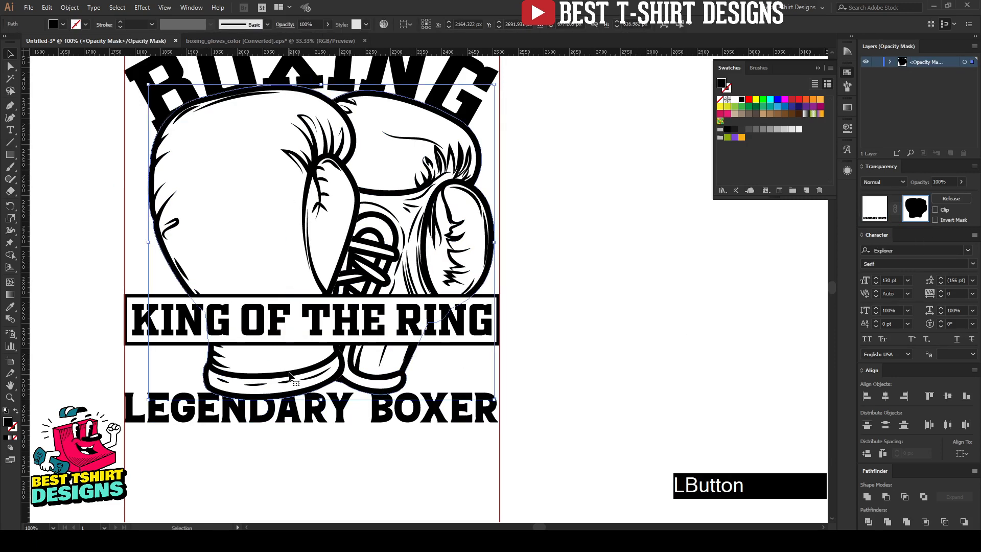
scroll(290, 374, "up", 1)
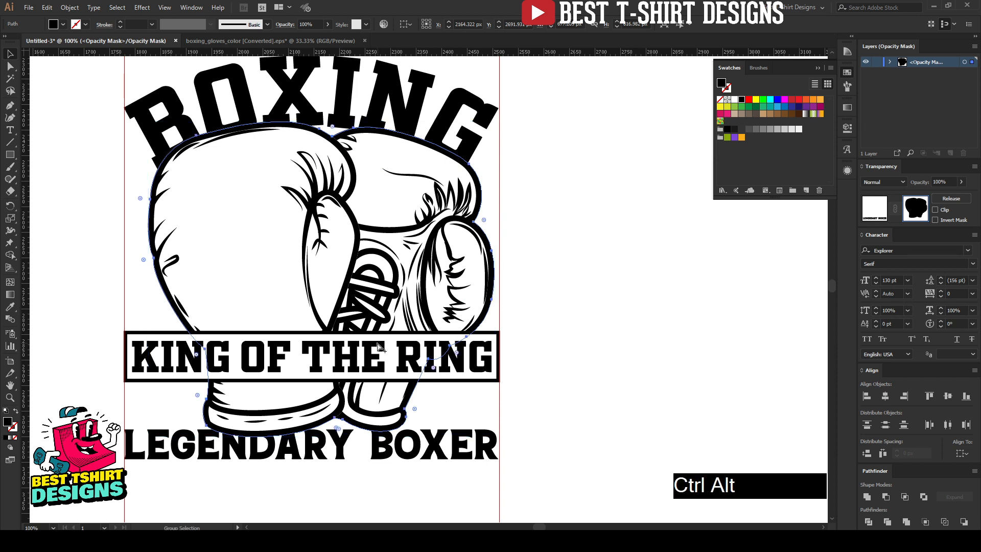
key("ctrl+alt+o")
left_click(538, 235)
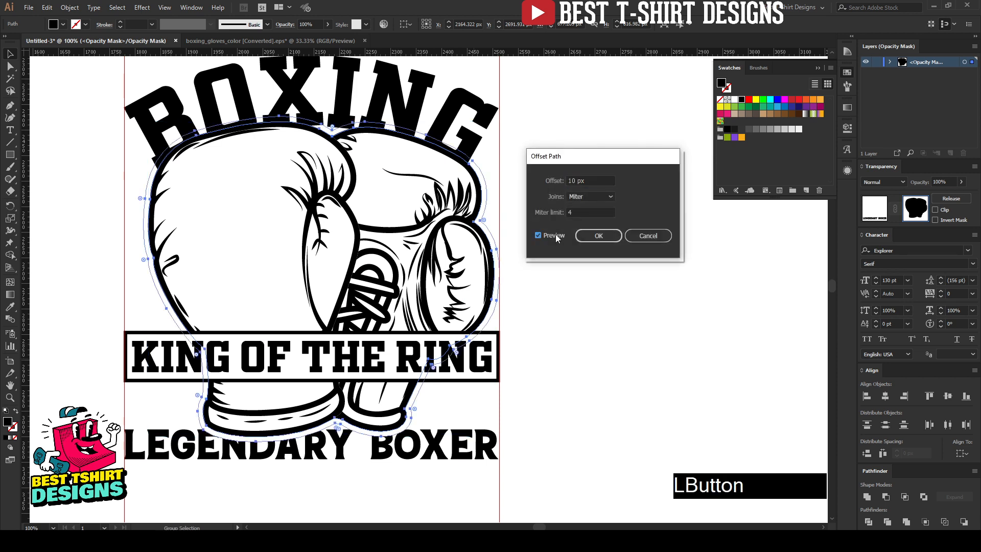
scroll(596, 181, "down", 5)
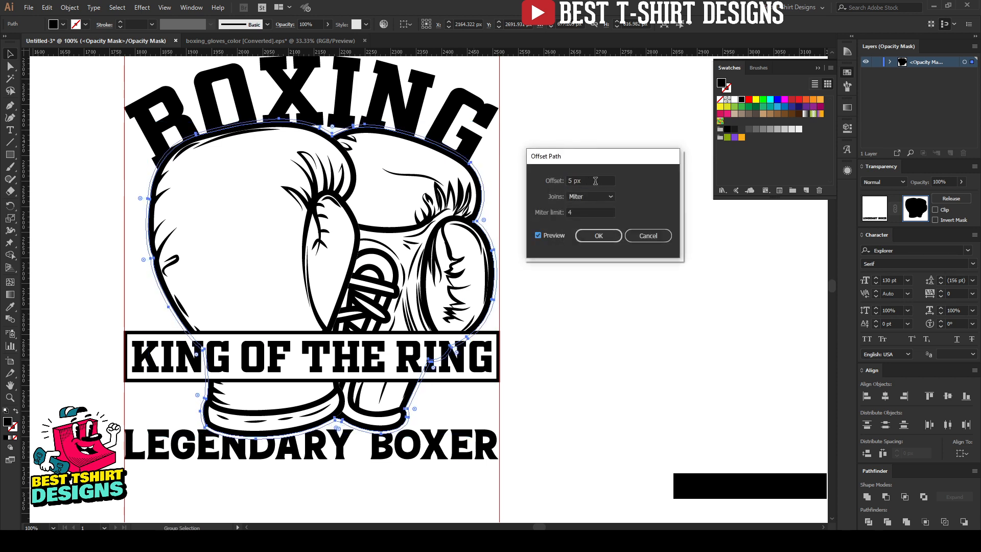
scroll(595, 181, "down", 1)
left_click(597, 235)
key("ctrl")
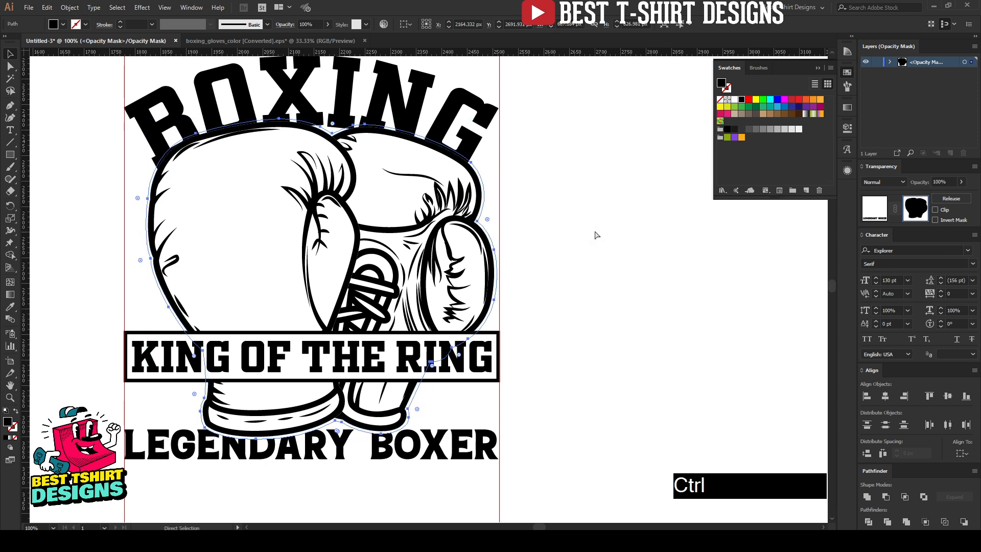
left_click(261, 468)
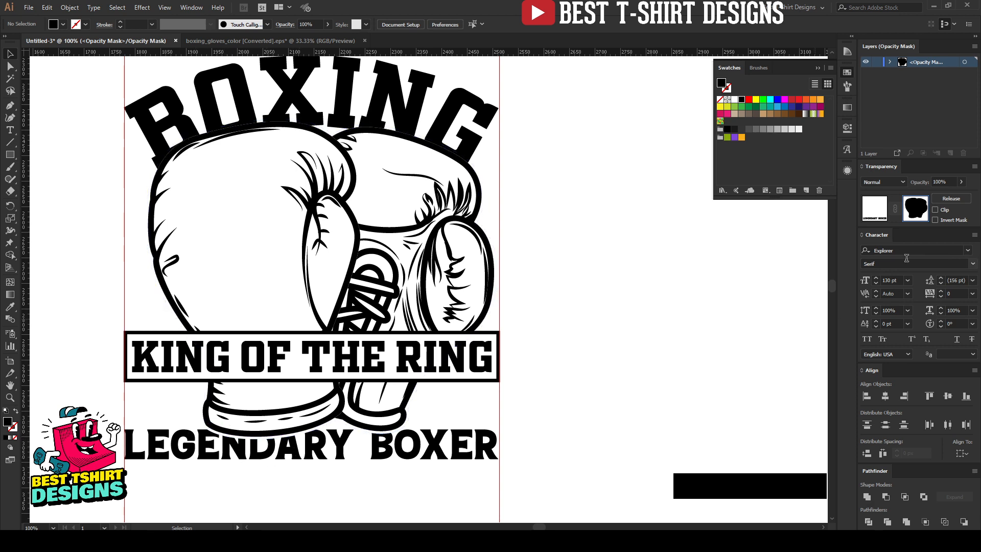
Nudge LEGENDARY BOXER down 5 px, move its enlarged mask silhouette back up 5 px onto the gloves, and leave mask editing.
left_click(880, 218)
left_click(416, 454)
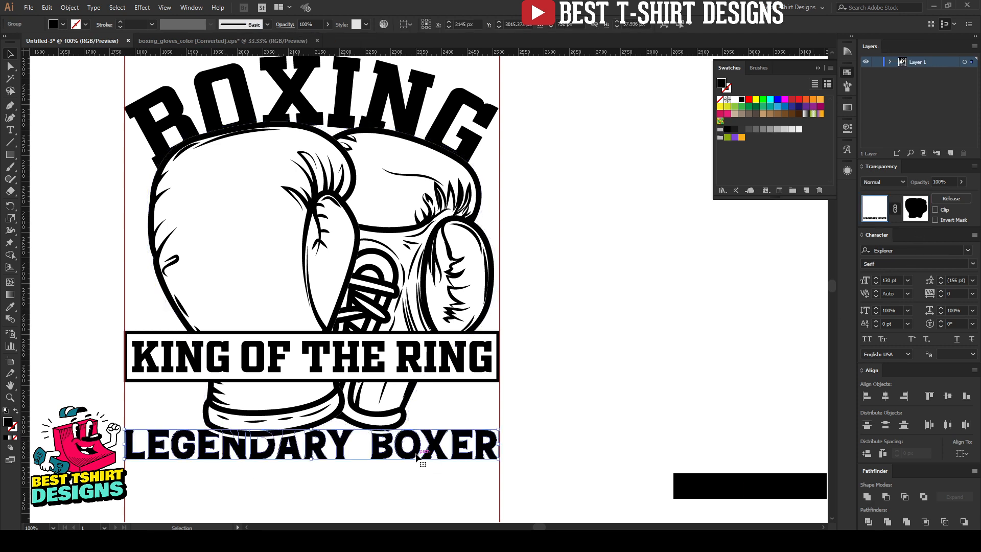
key("Down")
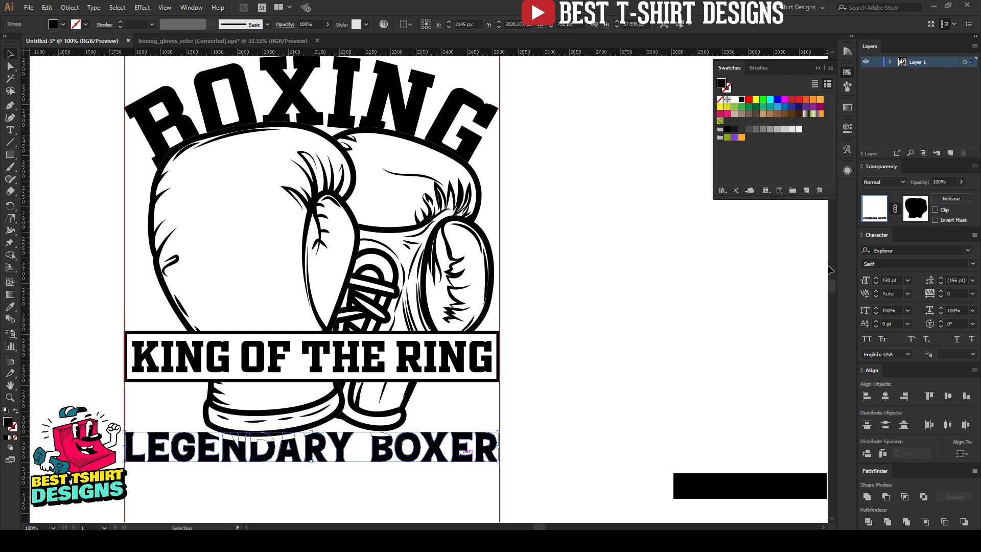
left_click(880, 217)
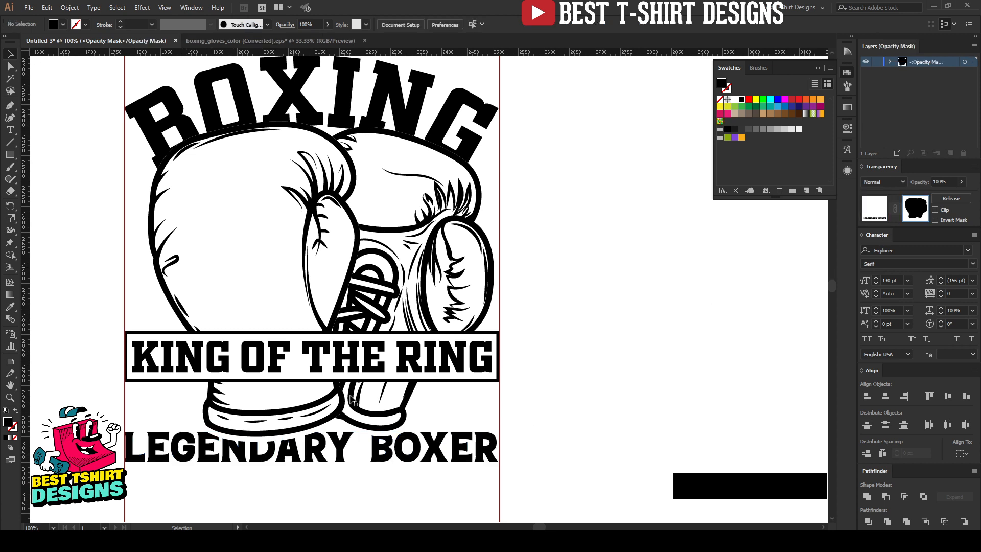
left_click(262, 409)
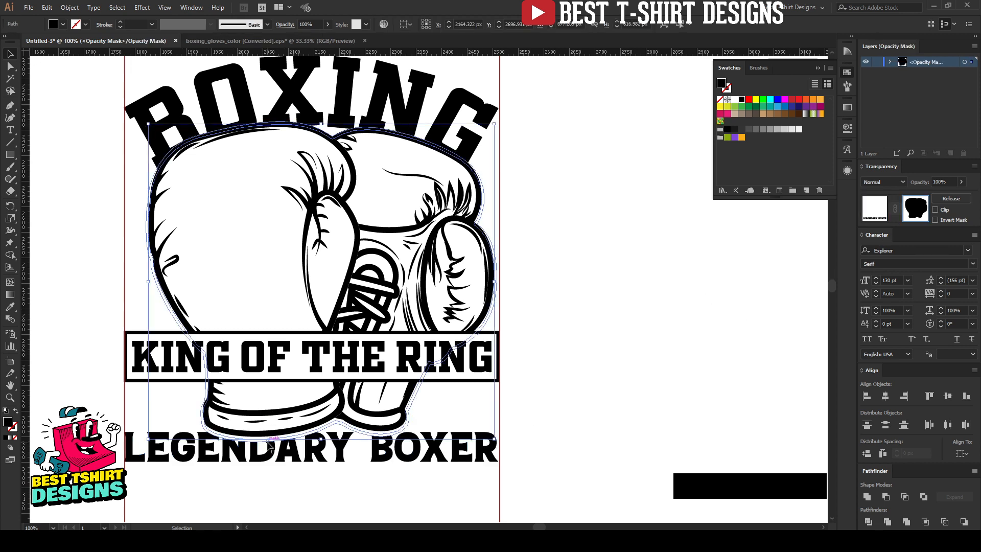
left_click_drag(269, 441, 269, 443)
key("Up")
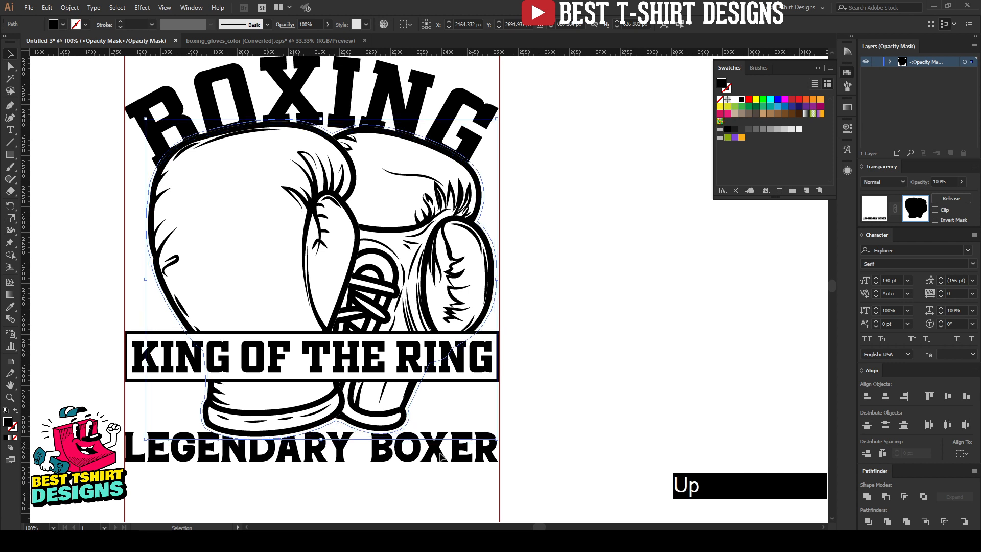
left_click(655, 372)
left_click(872, 209)
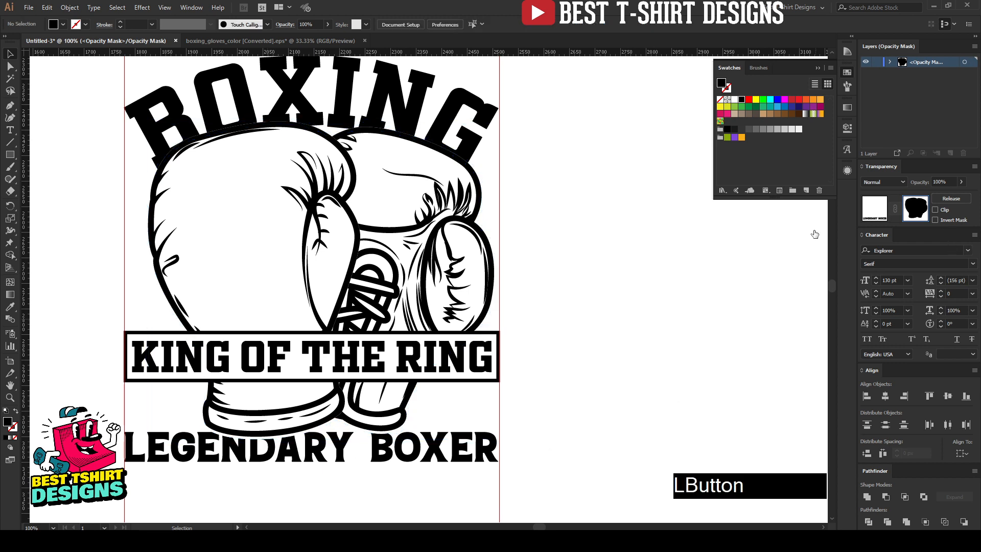
Isolate the group containing the arched BOXING text and convert that text to outlines.
double_click(395, 111)
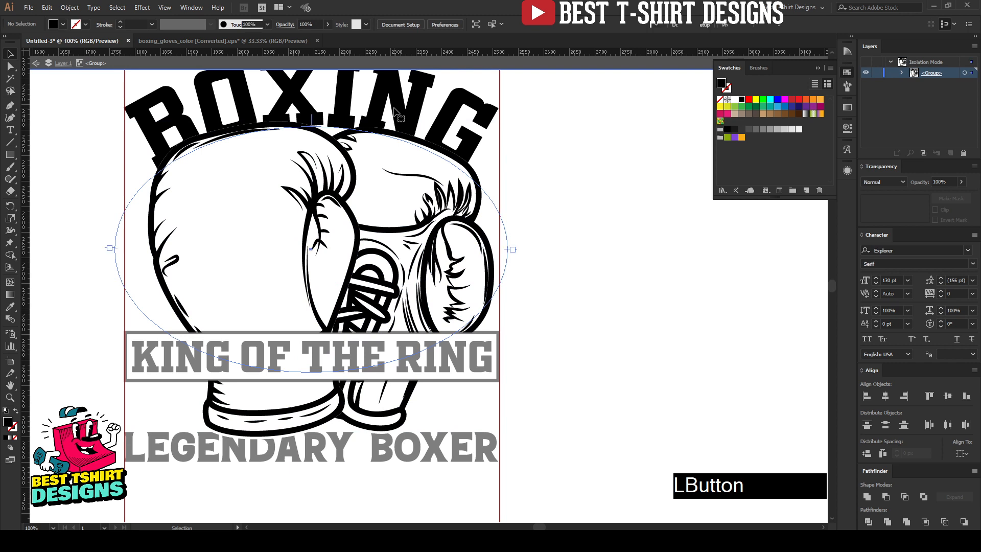
left_click(394, 111)
scroll(444, 210, "up", 3)
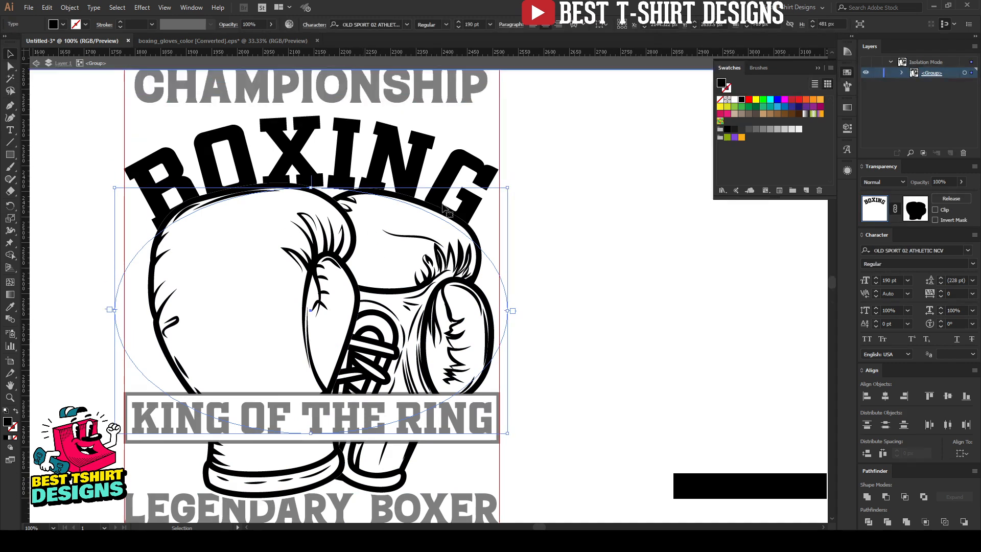
right_click(409, 171)
left_click(434, 250)
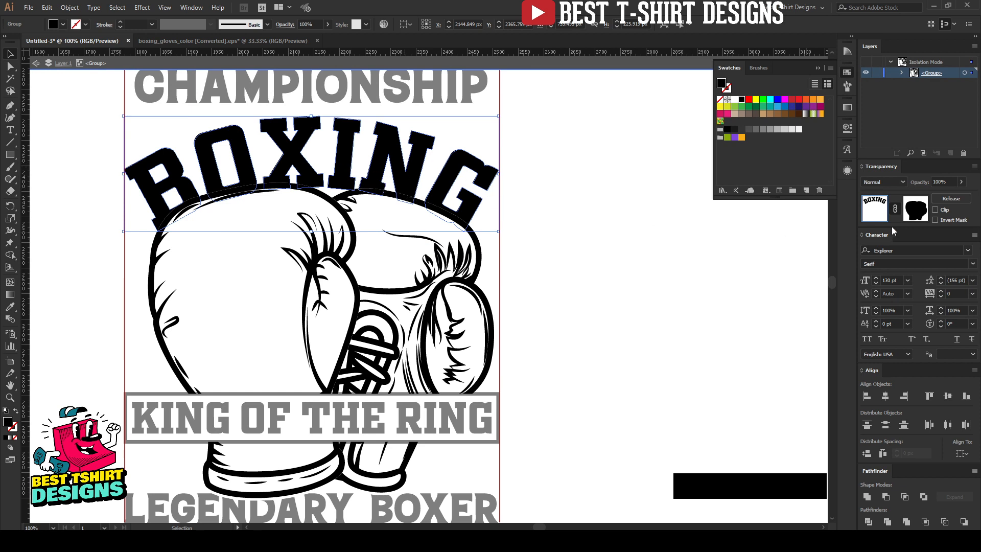
Replace the silhouette in BOXING's opacity mask with the copied enlarged outline pasted in place, and leave mask editing and isolation mode.
left_click(908, 215)
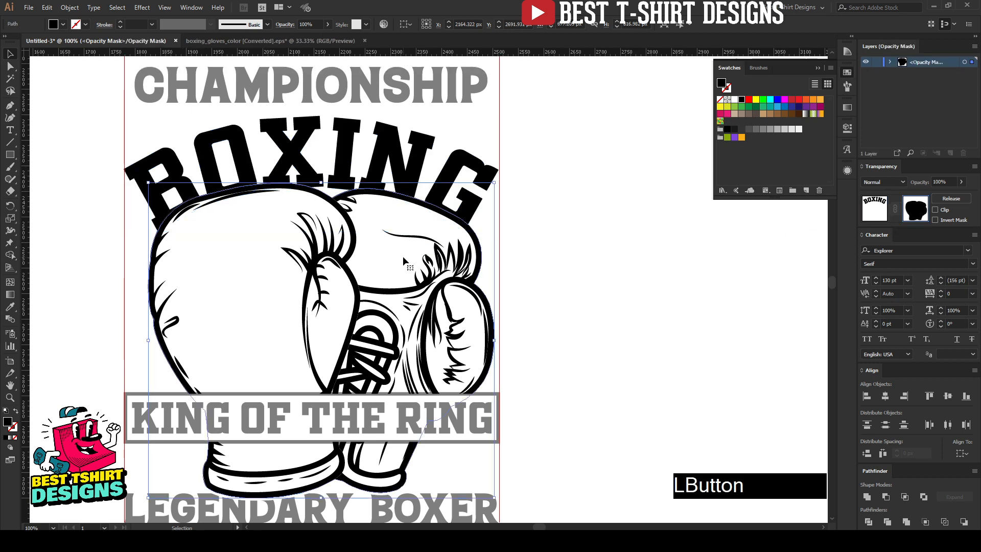
key("Delete")
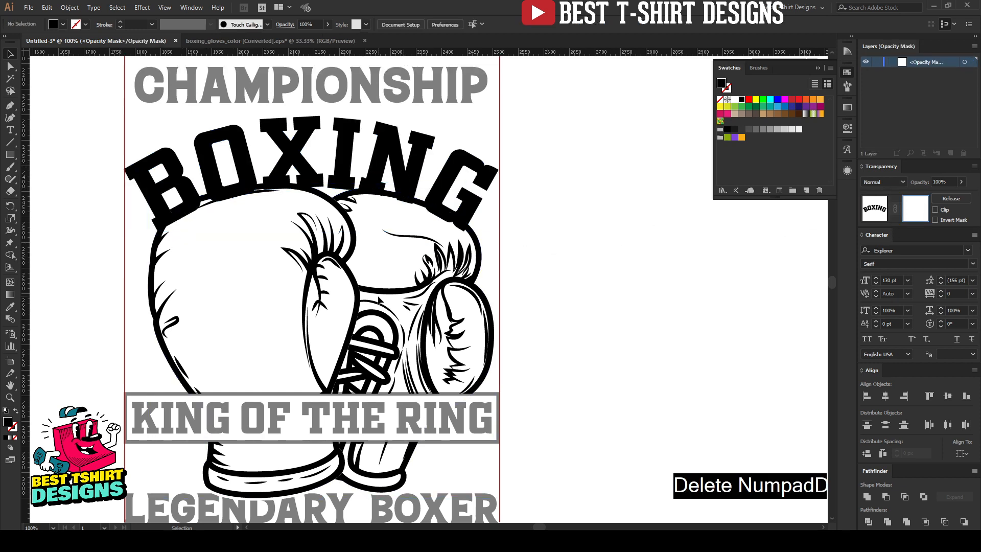
key("ctrl")
key("ctrl+f")
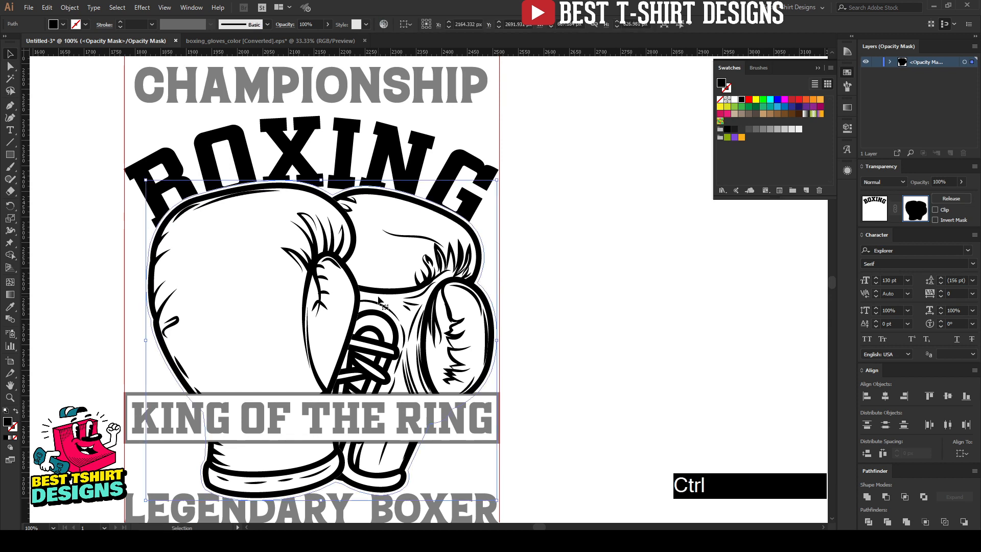
left_click(530, 272)
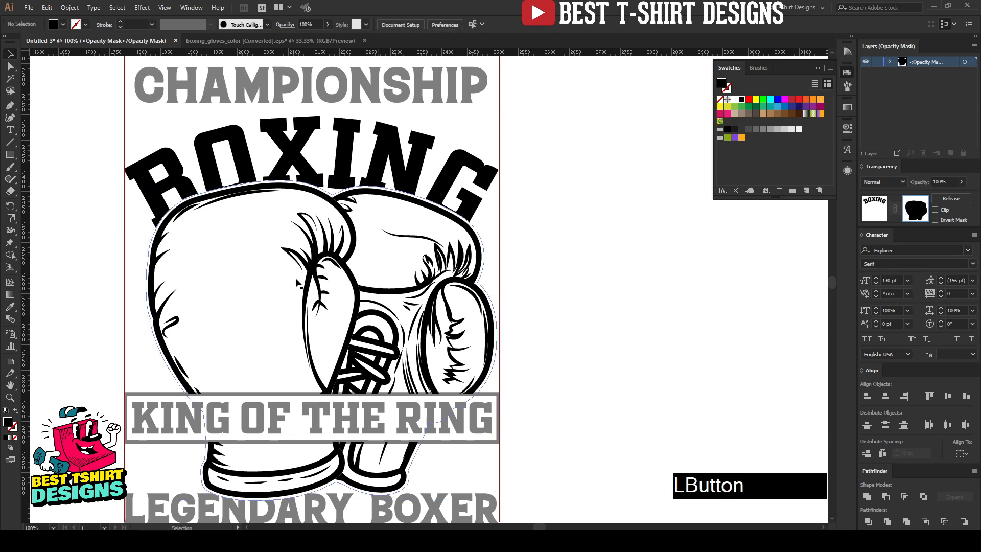
left_click(637, 267)
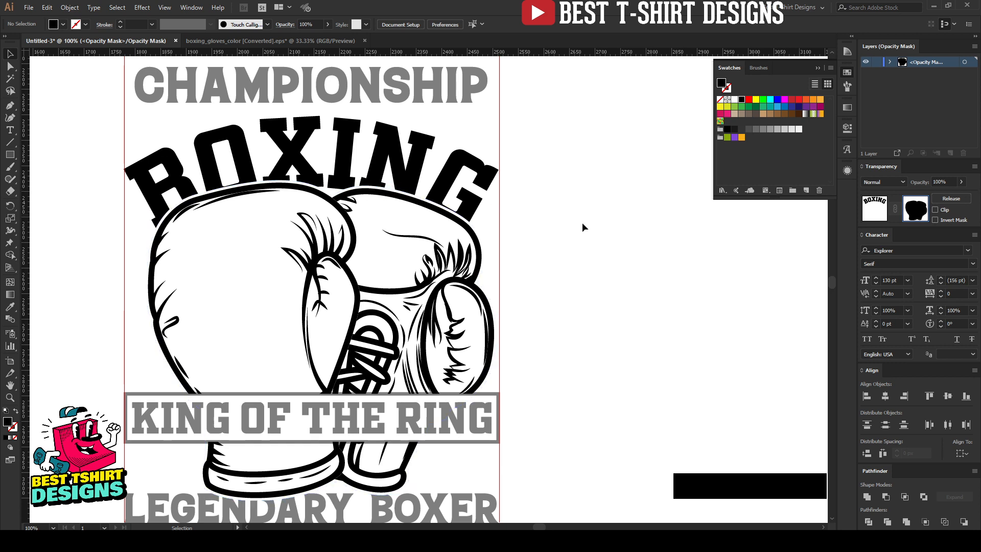
left_click(869, 211)
scroll(348, 233, "down", 1, "alt")
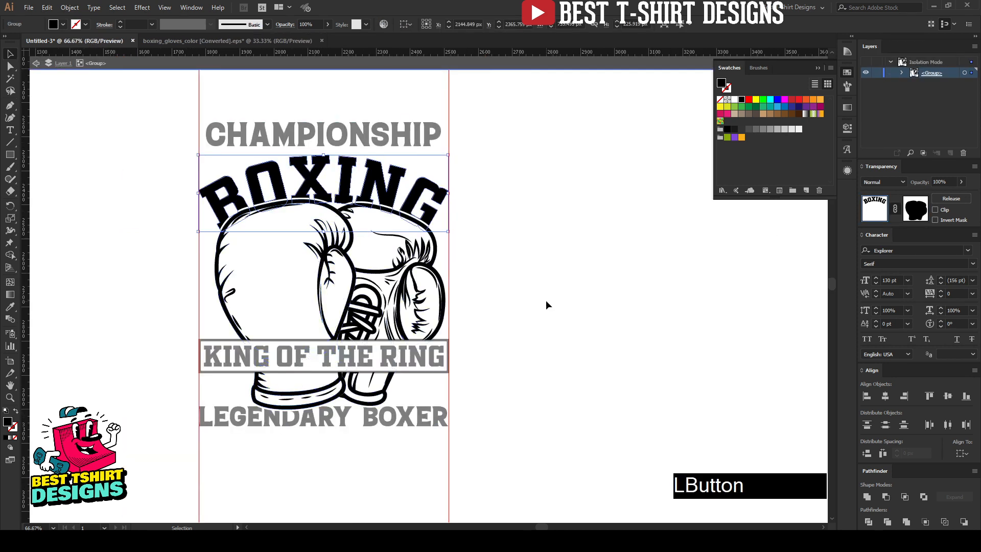
double_click(547, 302)
Convert CHAMPIONSHIP to outlines and stretch it horizontally to span the full width between the two vertical guides.
scroll(546, 301, "up", 1)
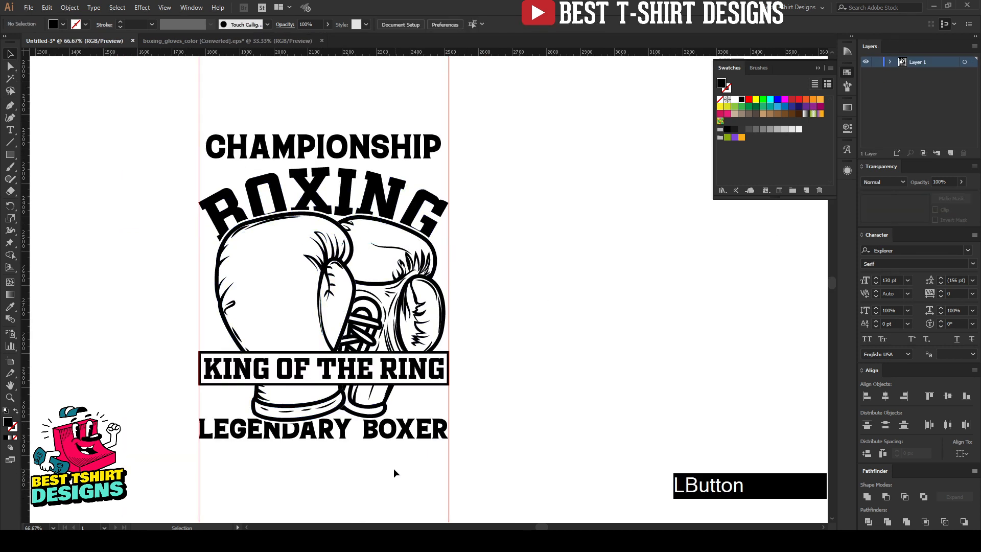
scroll(363, 456, "up", 1, "alt")
scroll(363, 455, "down", 1, "alt")
scroll(367, 231, "up", 4)
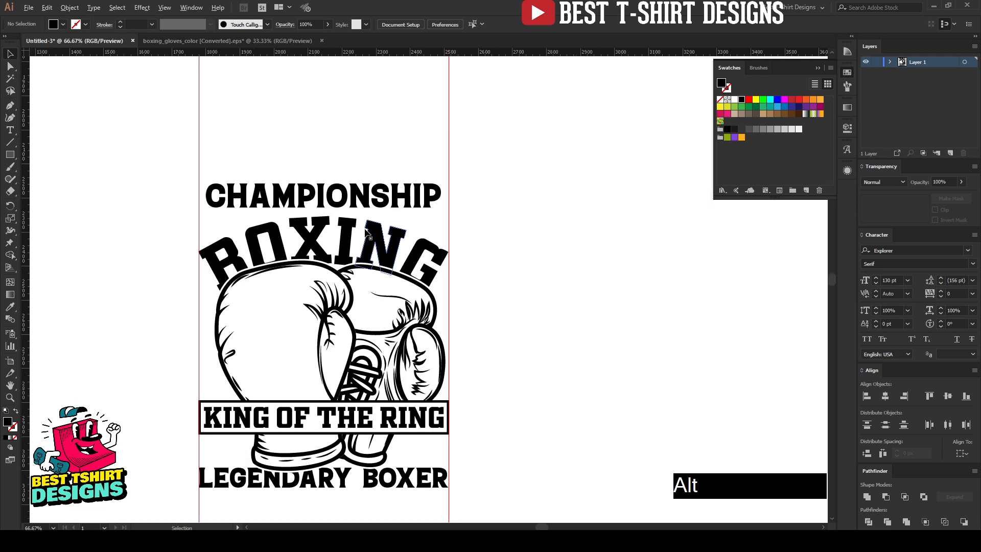
scroll(370, 237, "up", 1, "alt")
left_click(342, 184)
right_click(341, 184)
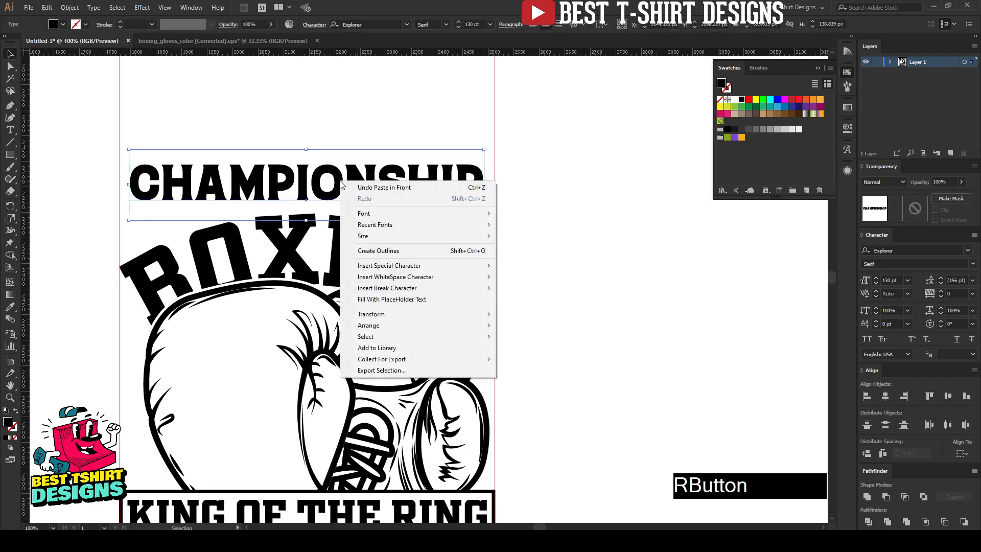
left_click(399, 250)
left_click_drag(489, 188, 495, 182)
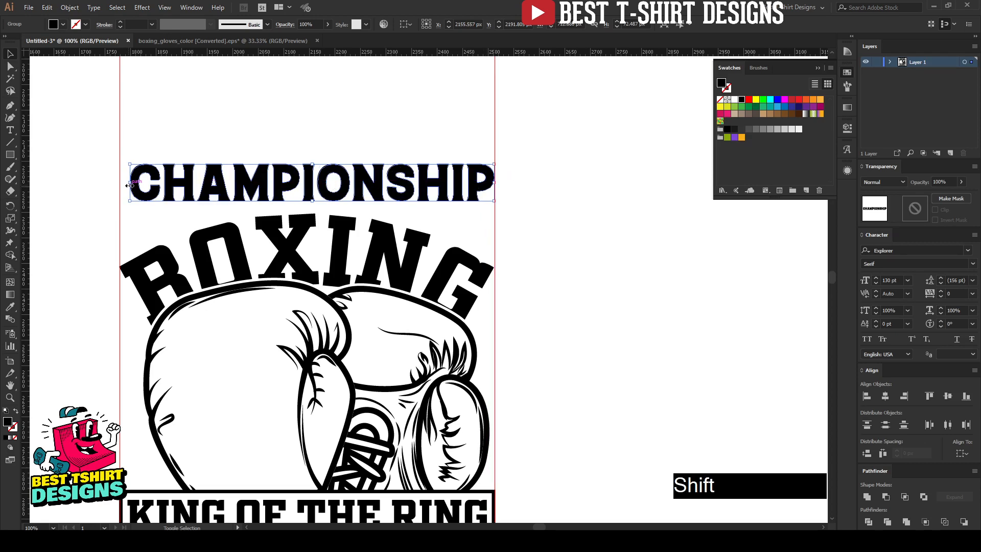
left_click_drag(130, 185, 120, 183)
Warp CHAMPIONSHIP with a horizontal Arc Lower effect at a negative bend, and stretch the word downward toward BOXING.
left_click(142, 7)
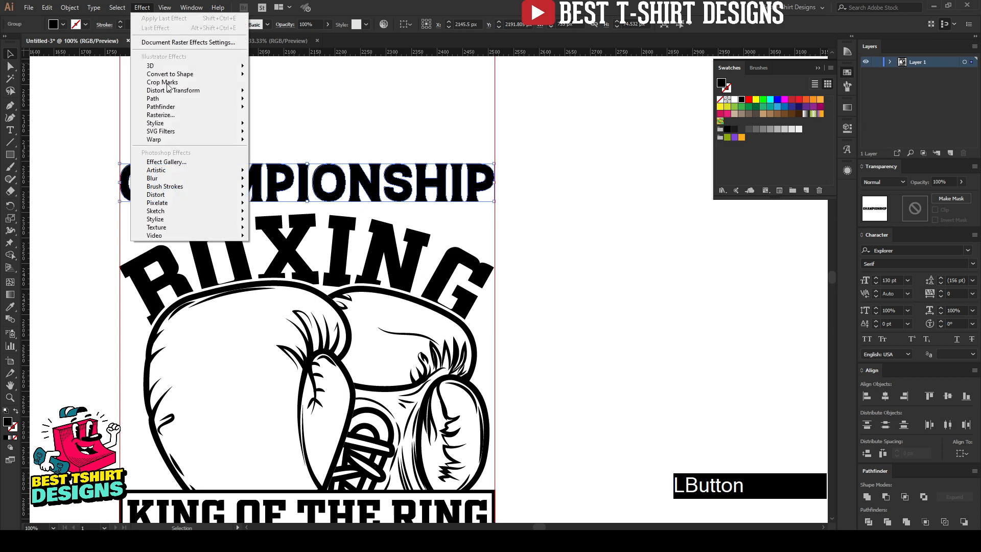
mouse_move(173, 140)
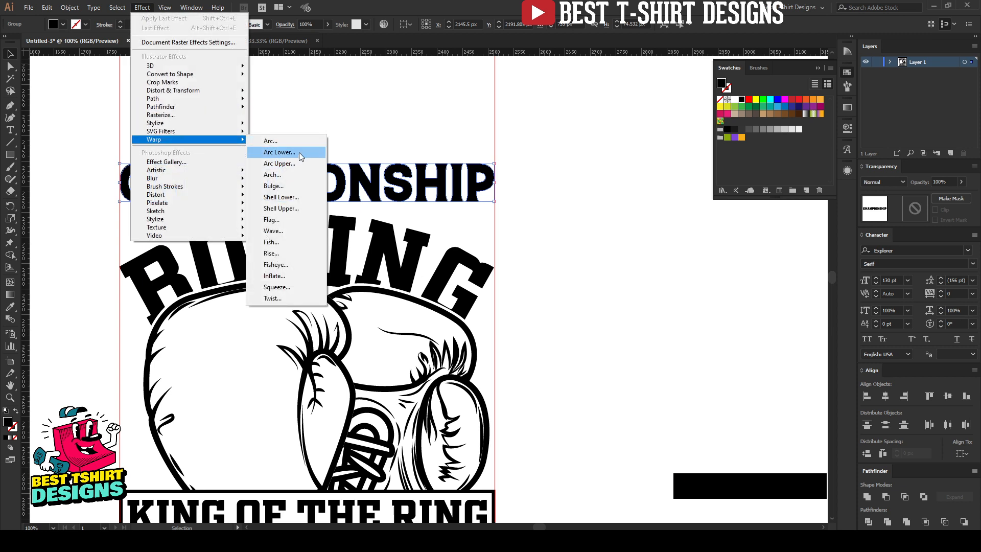
left_click(299, 152)
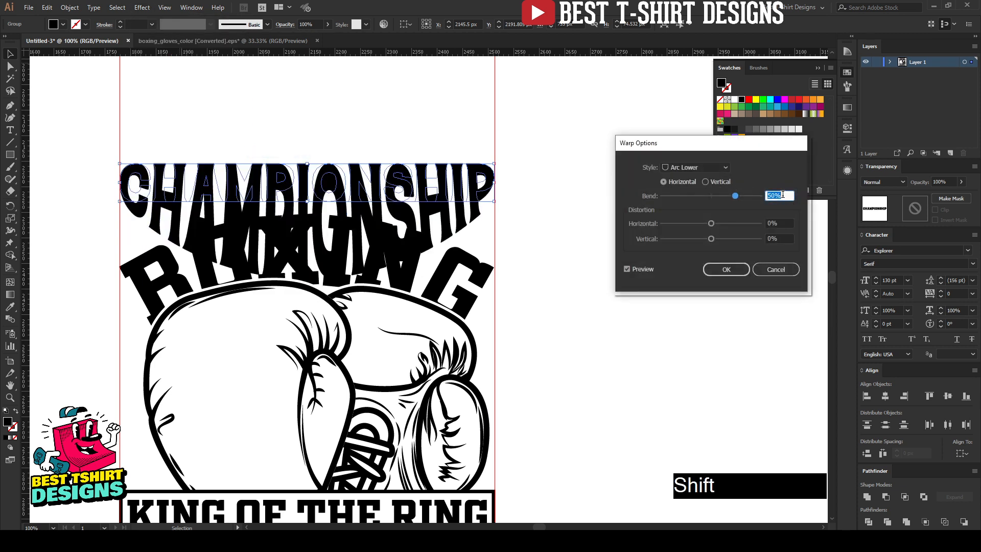
key("shift+Down")
key("shift+Down")
key("shift+Down")
key("shift+Down")
key("shift+Down")
key("shift+Down")
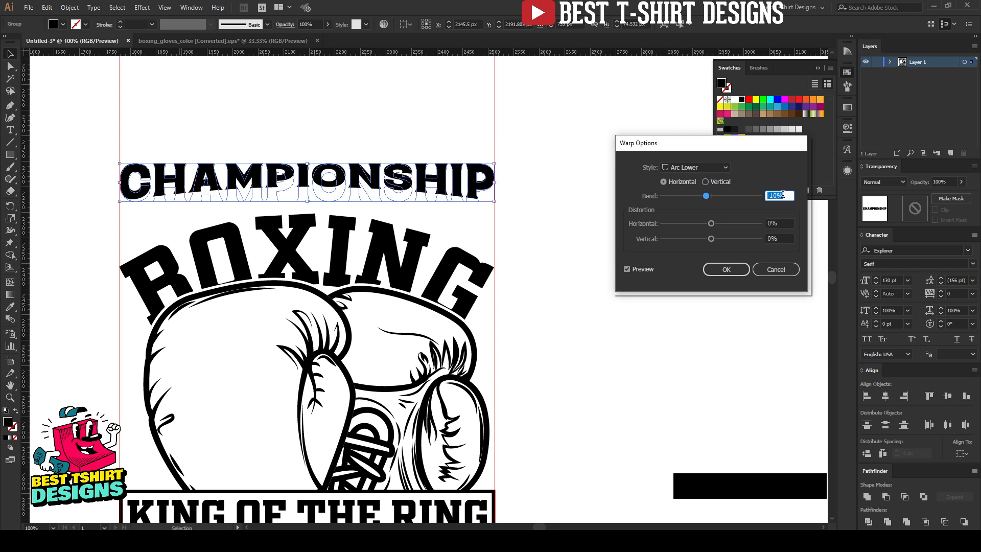
left_click(726, 269)
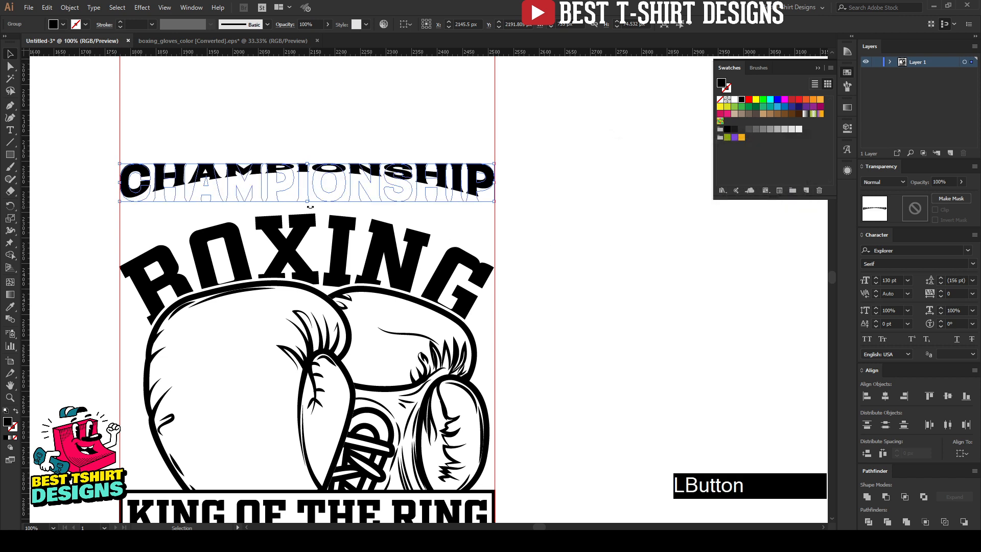
left_click_drag(310, 206, 310, 227)
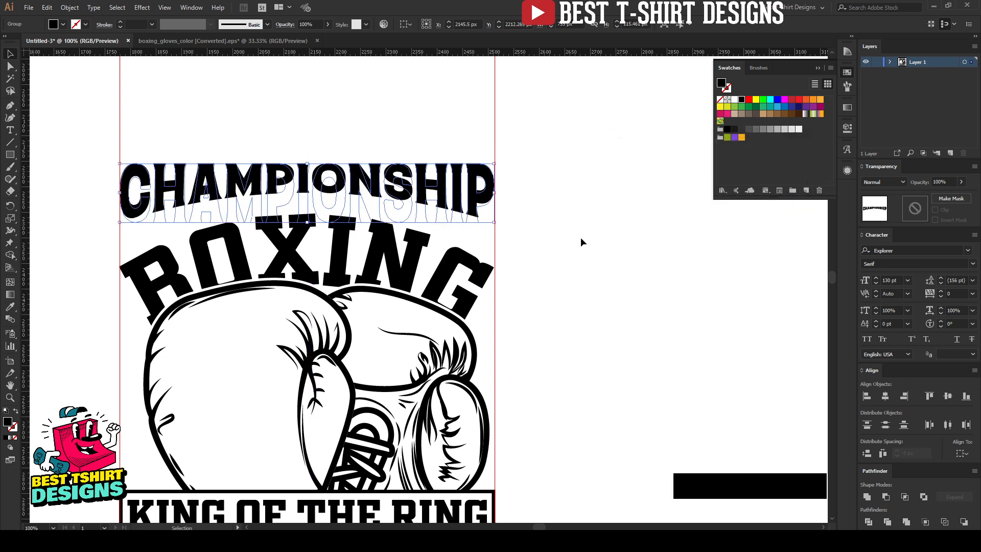
Move the warped CHAMPIONSHIP down so it sits closely above the arched BOXING without overlapping it.
key("Down")
key("Down")
key("Down")
key("Down")
key("Down")
key("Down")
key("Down")
key("Down")
key("Down")
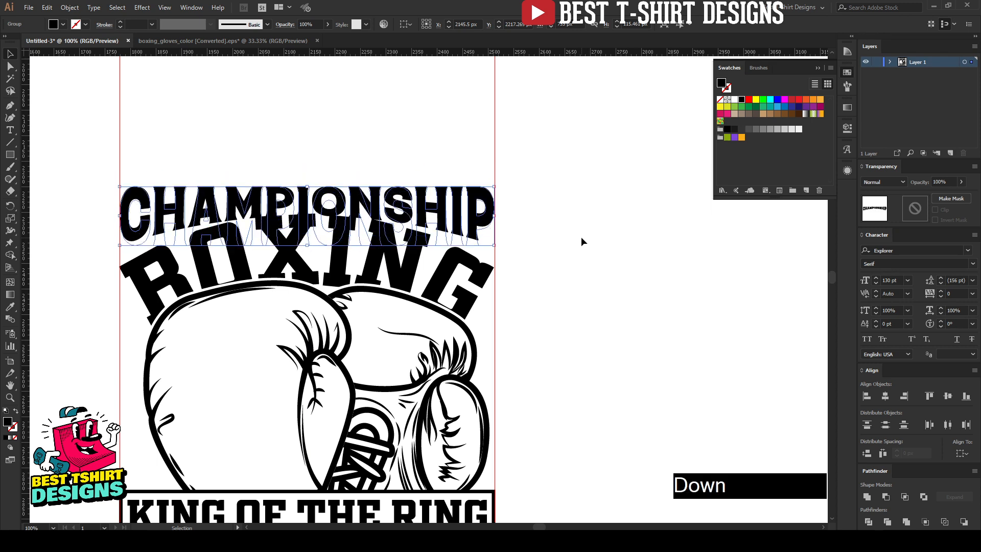
key("Up")
key("Up")
key("Up")
key("Up")
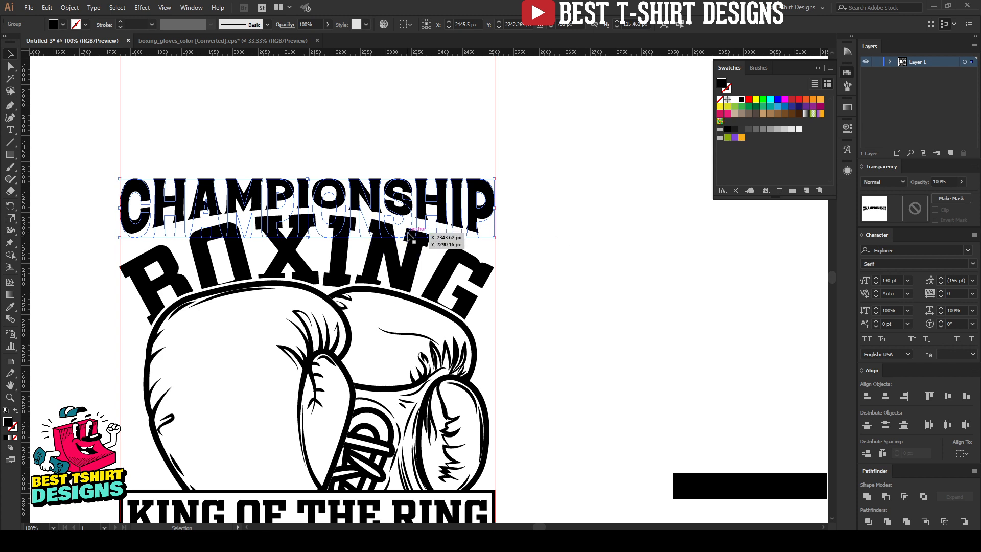
Expand the appearance of the warped CHAMPIONSHIP into plain shapes and deselect it.
left_click(69, 7)
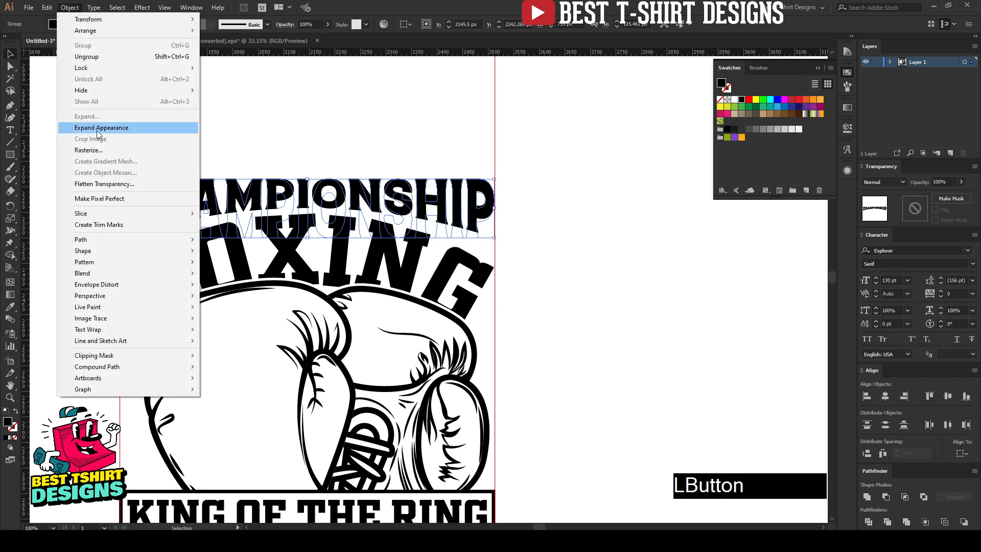
left_click(97, 125)
left_click(387, 146)
scroll(208, 230, "up", 1)
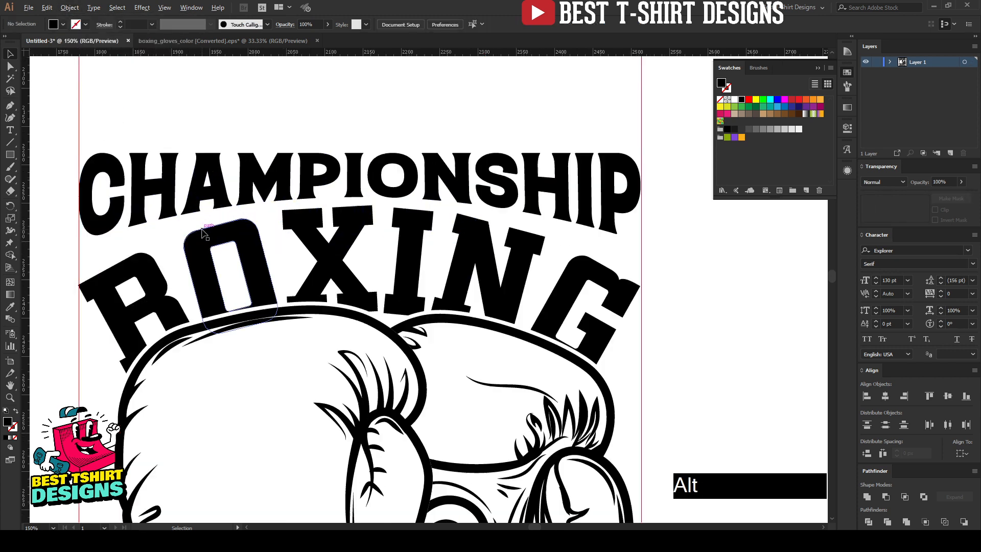
Isolate the CHAMPIONSHIP group and stretch its final P and first C downward, making the C about 142 px tall.
double_click(616, 215)
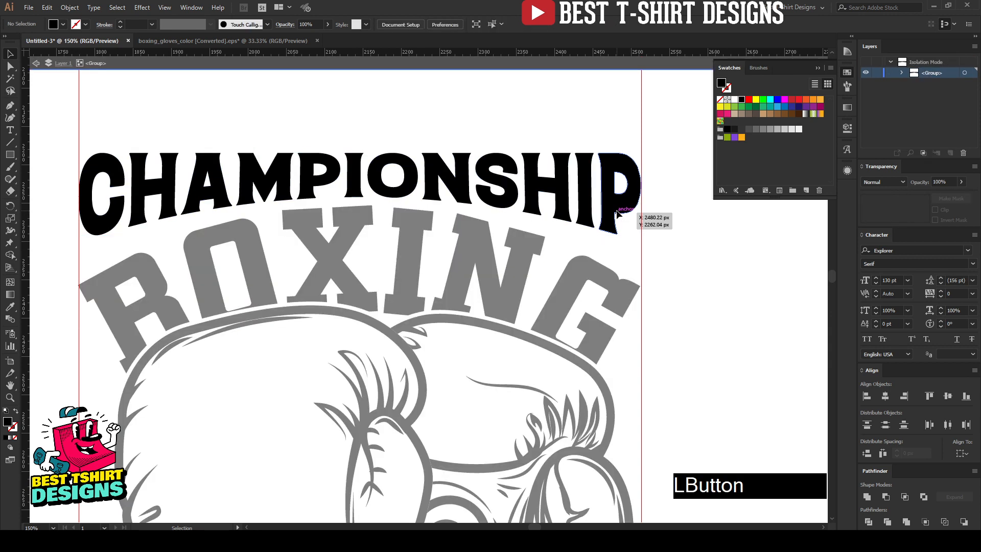
left_click(617, 218)
left_click_drag(620, 238, 620, 258)
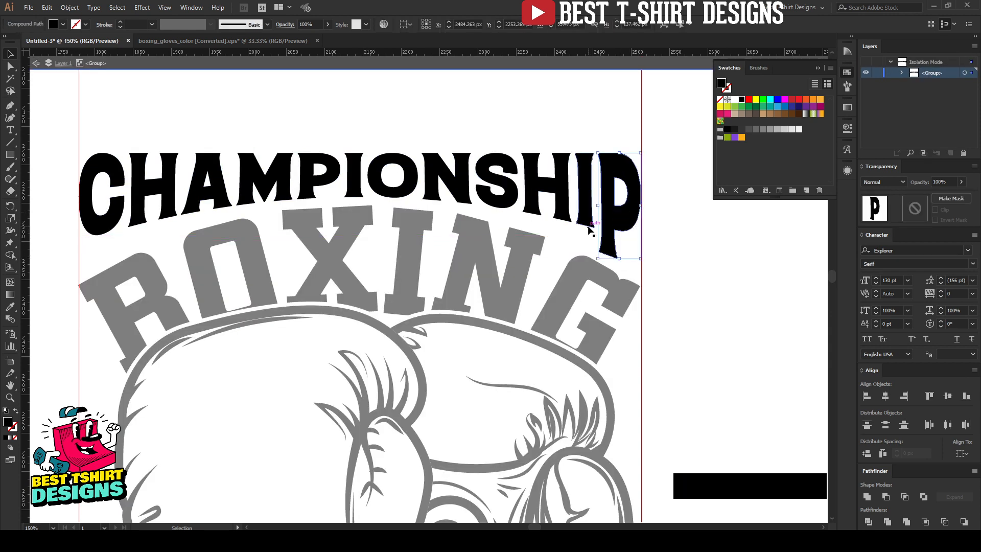
left_click(104, 229)
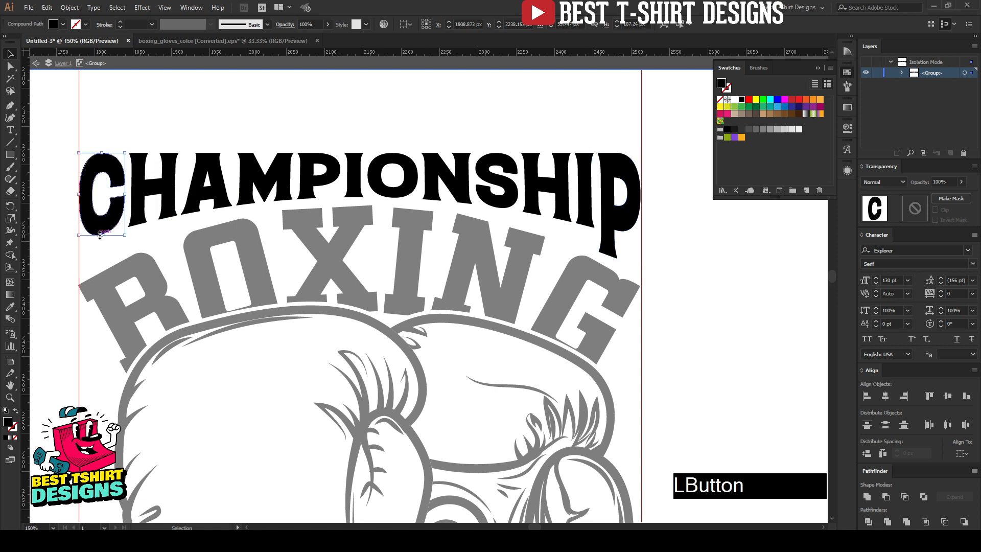
left_click_drag(100, 235, 102, 262)
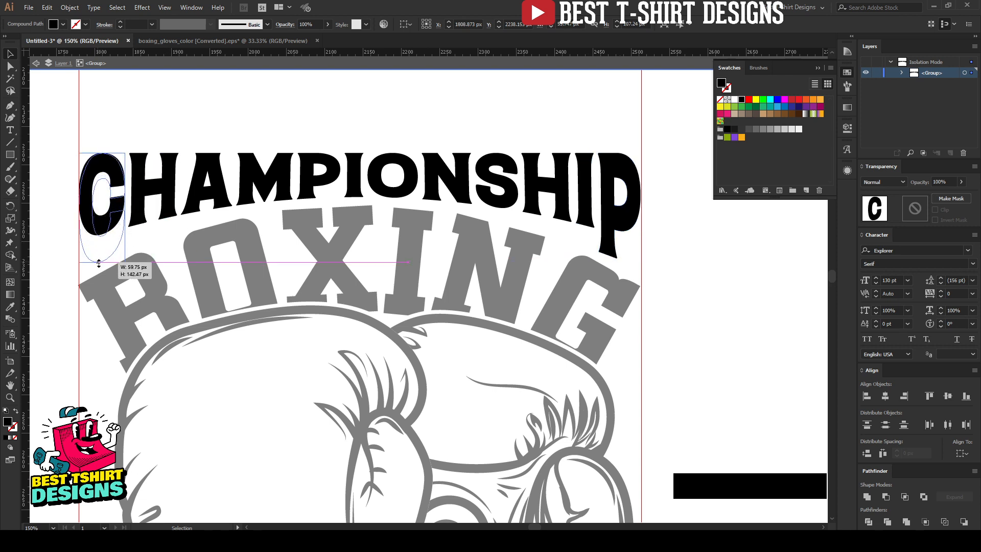
double_click(161, 240)
scroll(160, 232, "down", 2)
left_click(525, 241)
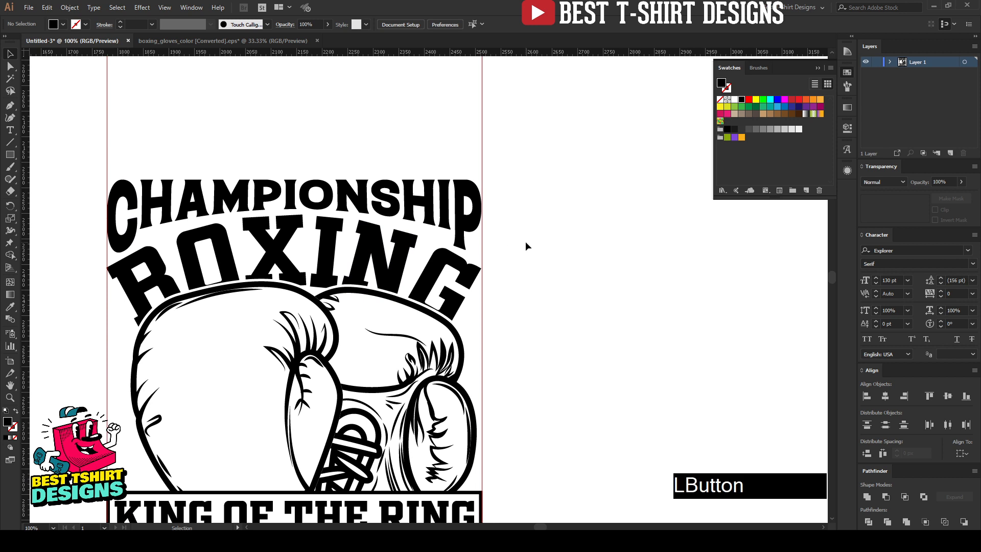
Copy the glove silhouette from LEGENDARY BOXER's opacity mask, leave mask editing, and reselect the text.
scroll(314, 162, "down", 1)
scroll(333, 394, "up", 1)
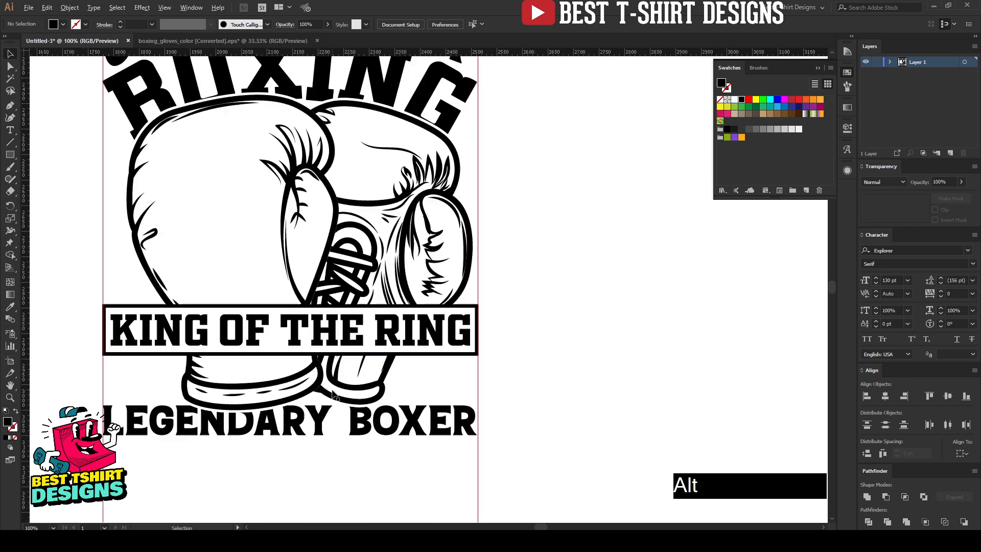
left_click(341, 467)
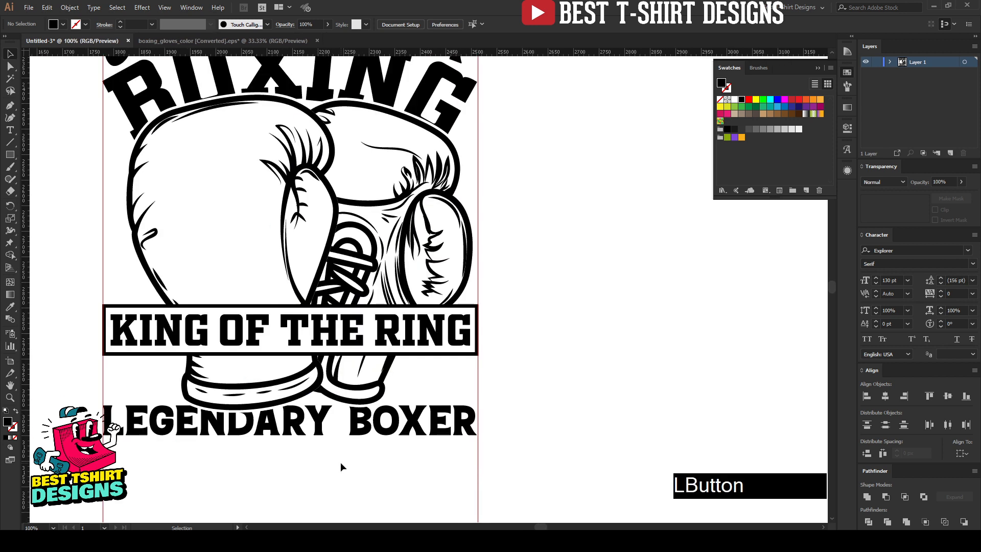
left_click(418, 425)
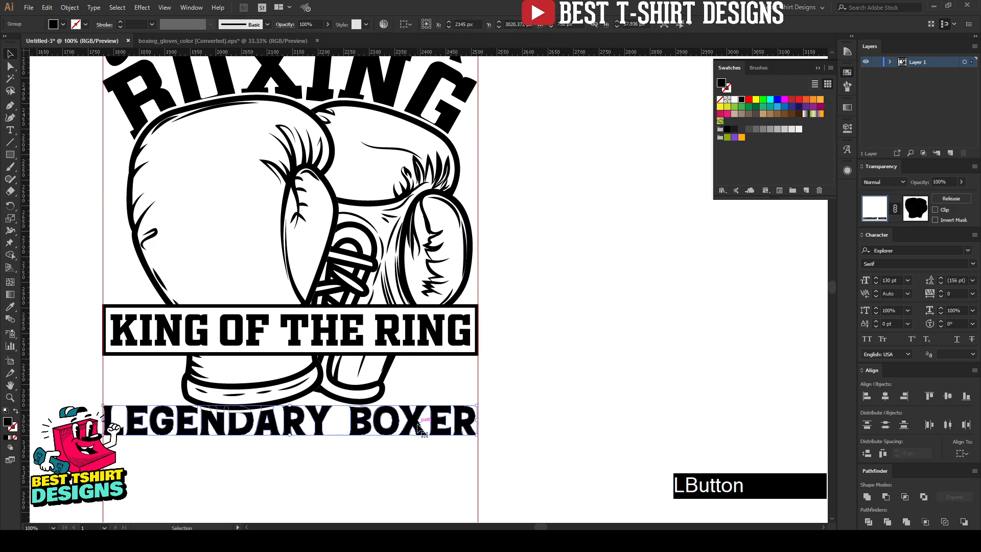
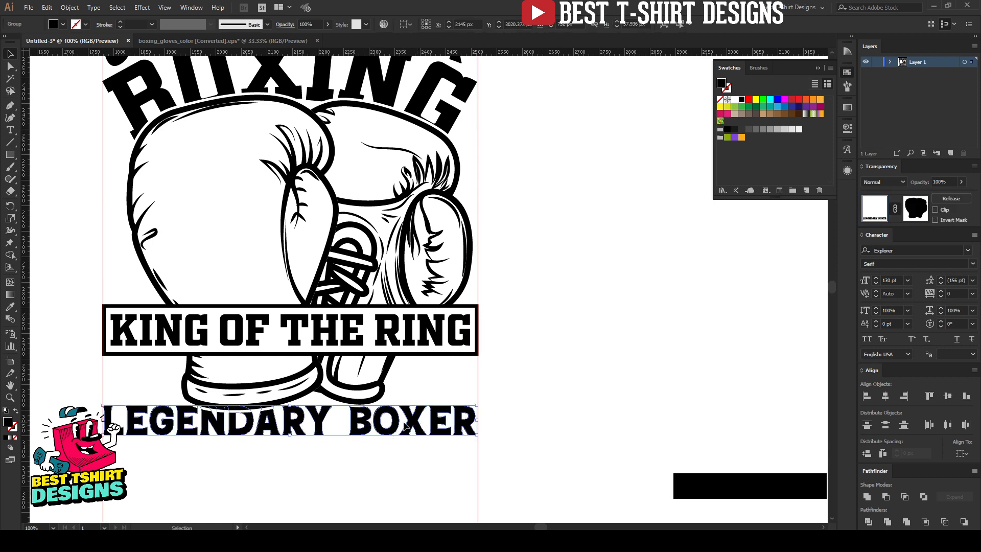
left_click(916, 209)
left_click(313, 371)
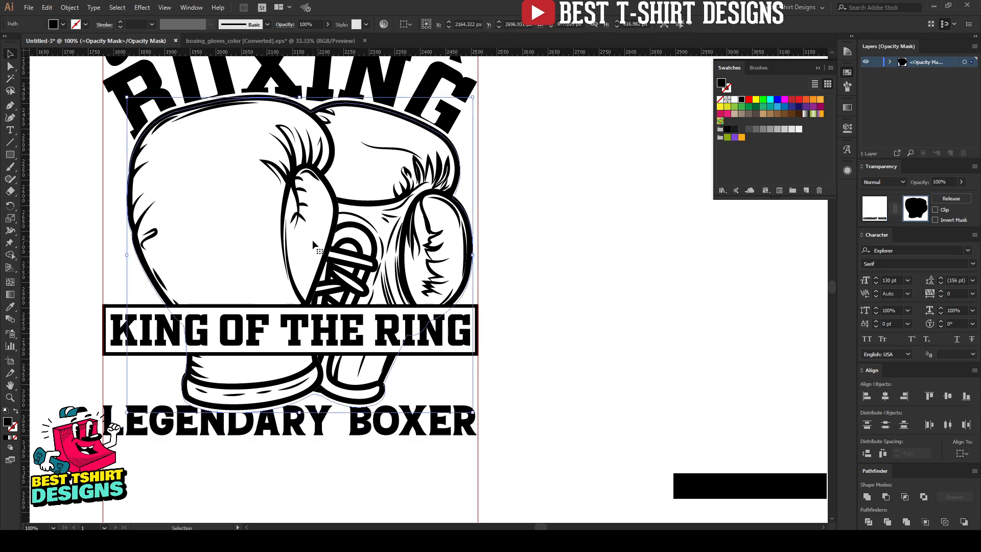
key("ctrl")
left_click(868, 205)
left_click(438, 423)
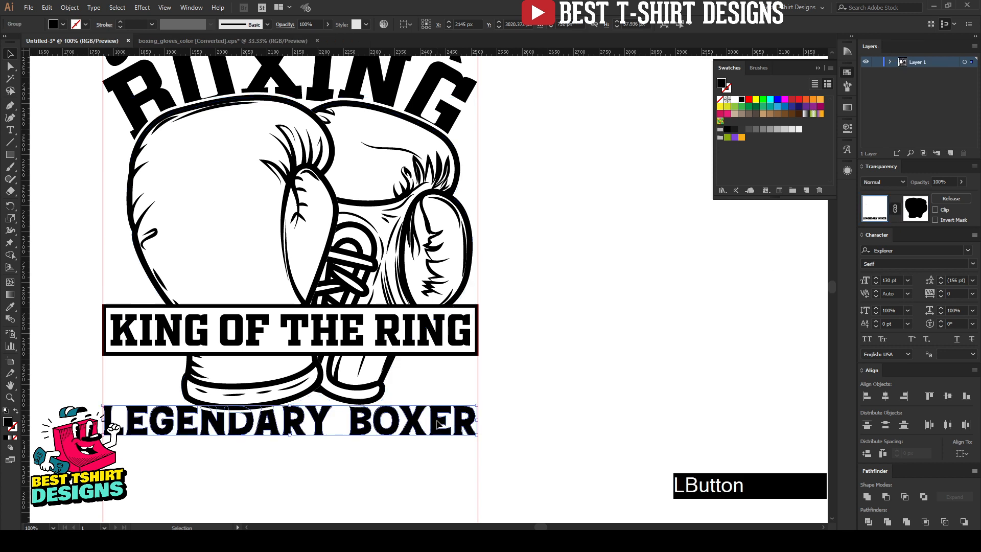
Start an Arc Lower warp on LEGENDARY BOXER with preview and bring its horizontal bend to 0%.
left_click(142, 7)
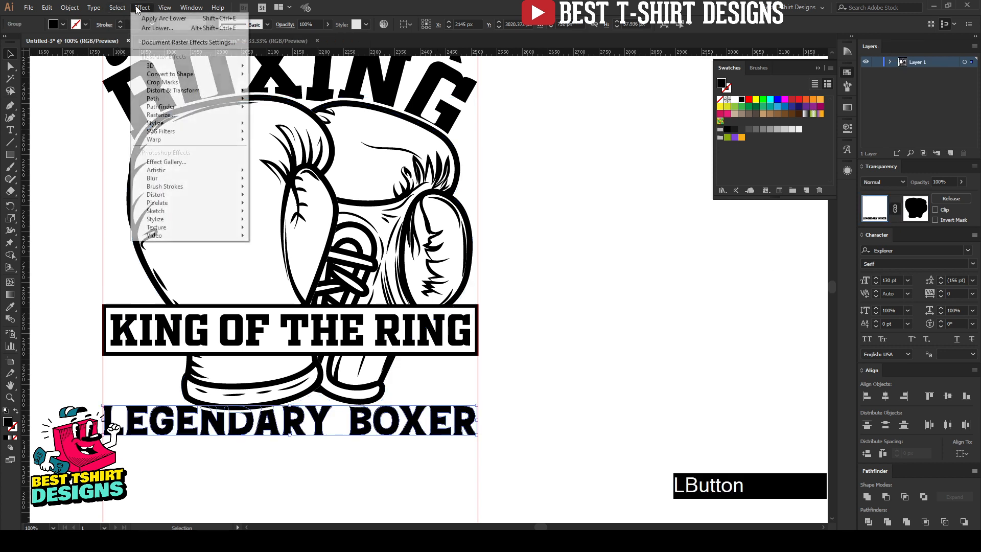
mouse_move(225, 139)
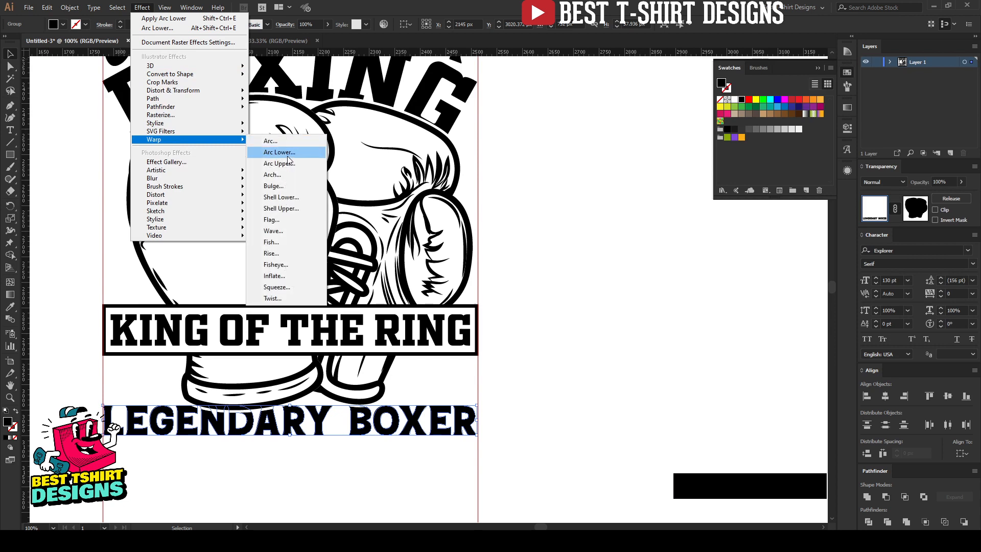
left_click(286, 152)
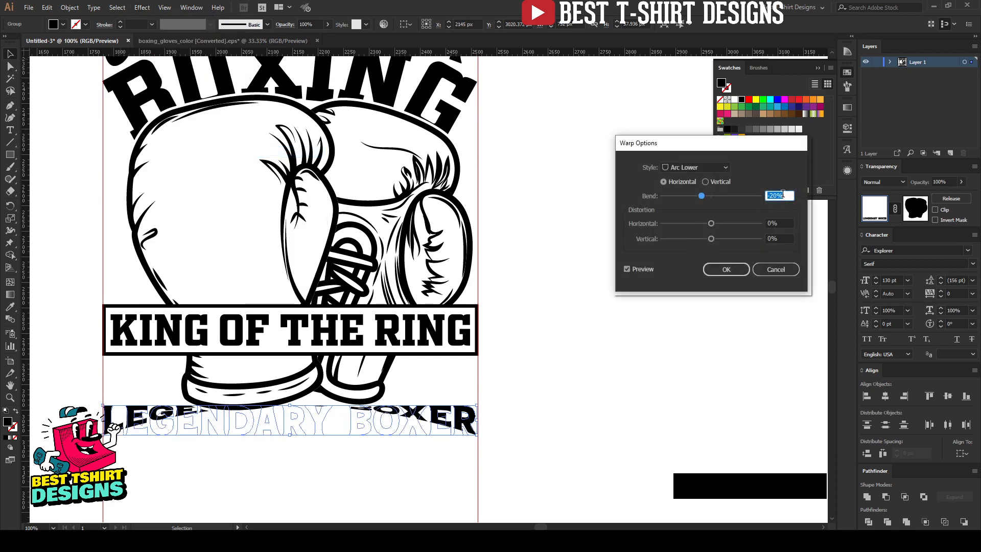
key("shift+Up")
key("shift+Up")
key("shift+Up")
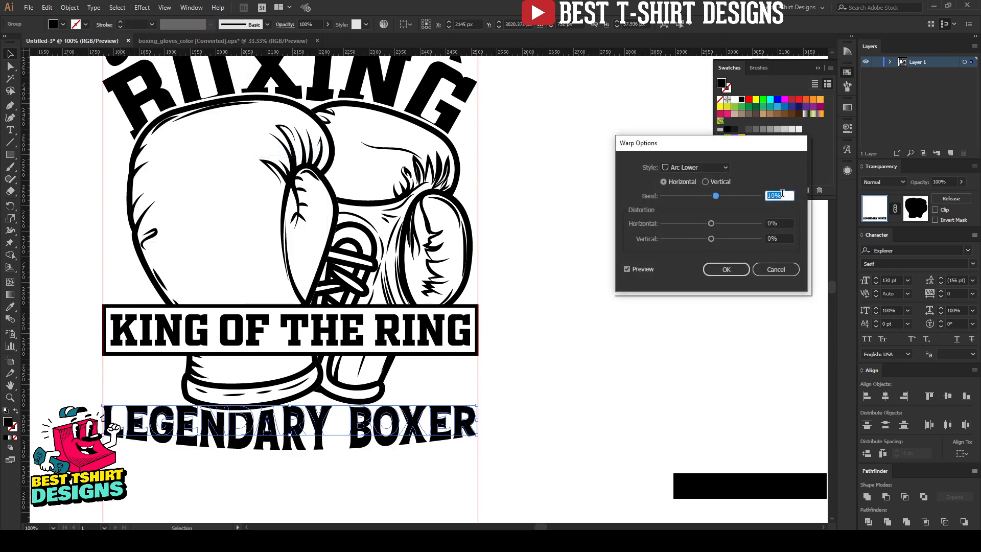
key("shift+Down")
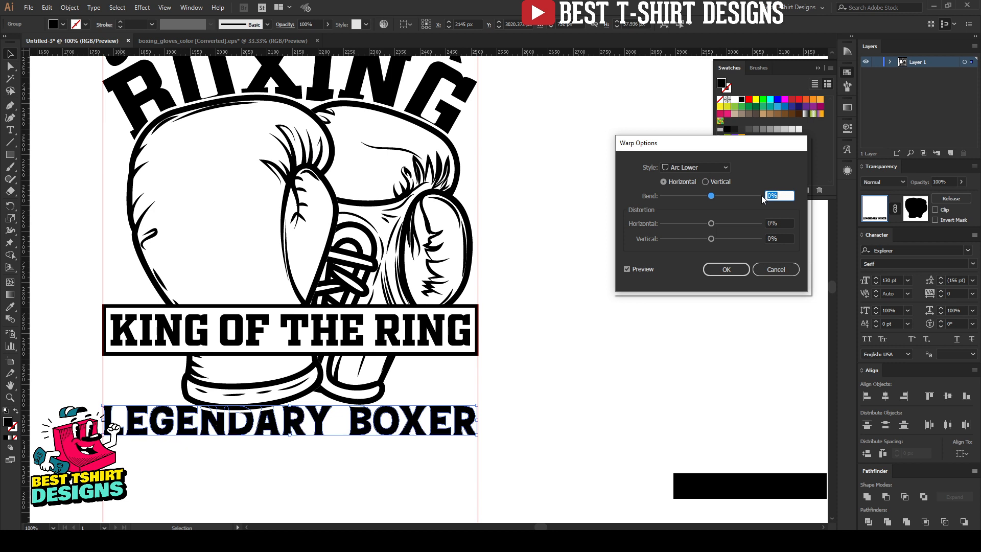
Switch the warp style for LEGENDARY BOXER to Arc Upper and apply it with a horizontal bend of -10%.
left_click(684, 169)
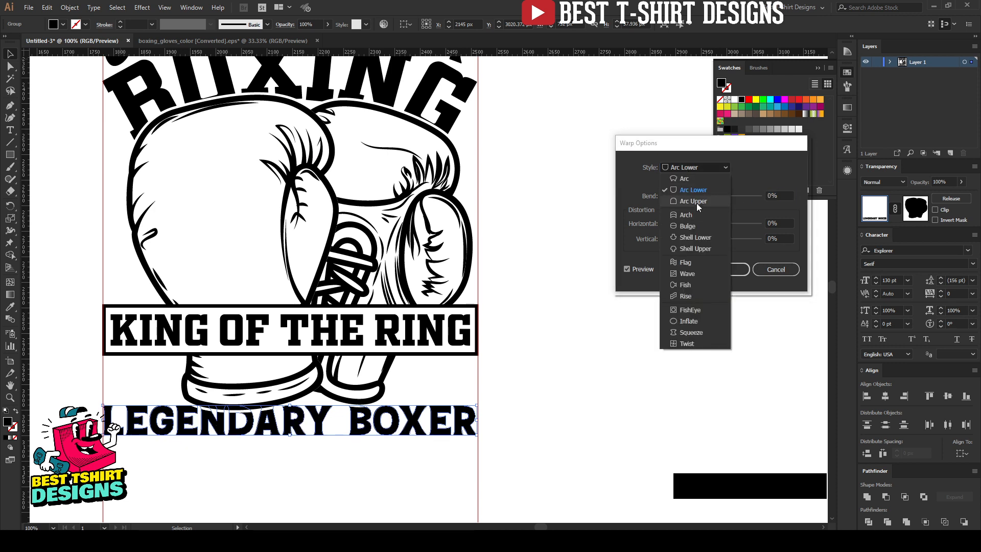
left_click(698, 205)
left_click(778, 195)
key("shift+Down")
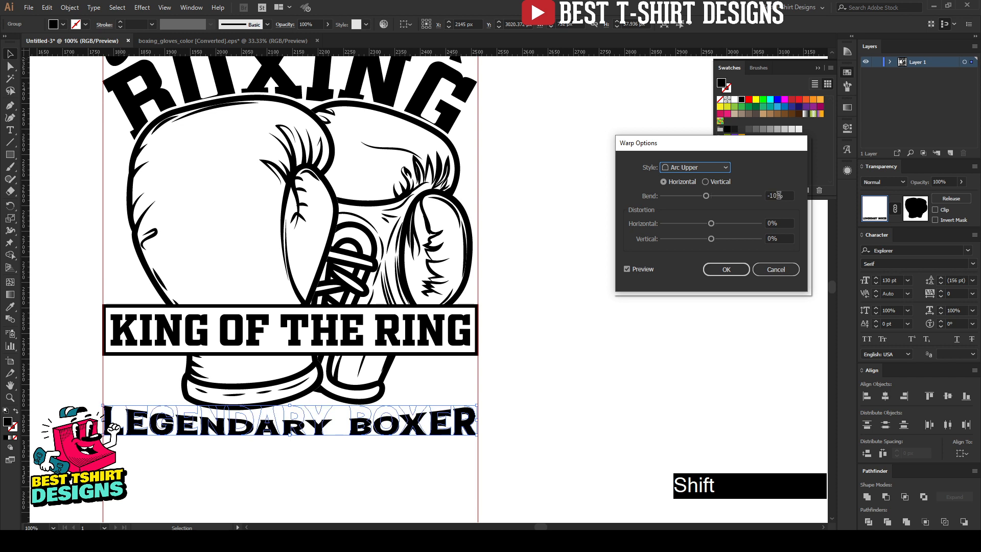
key("shift+Down")
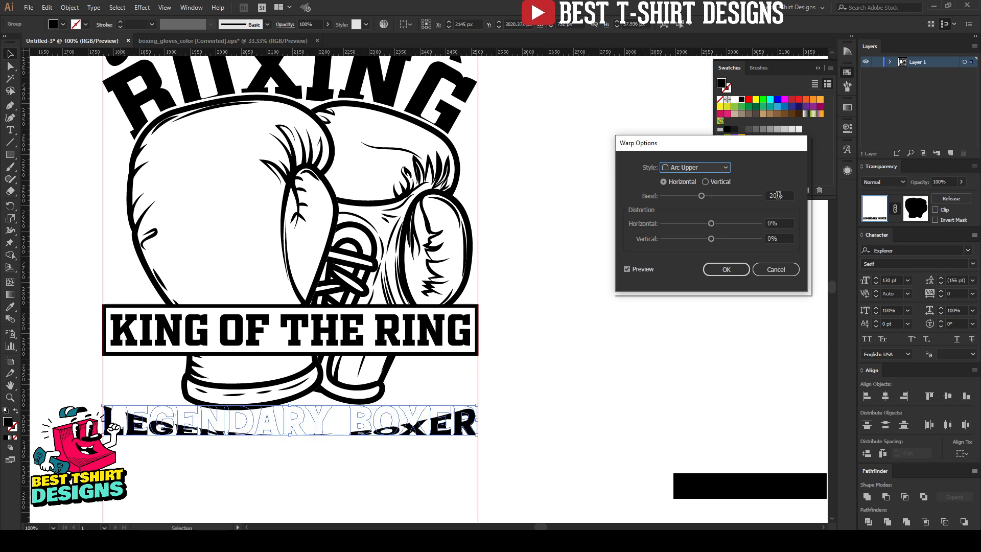
left_click(720, 270)
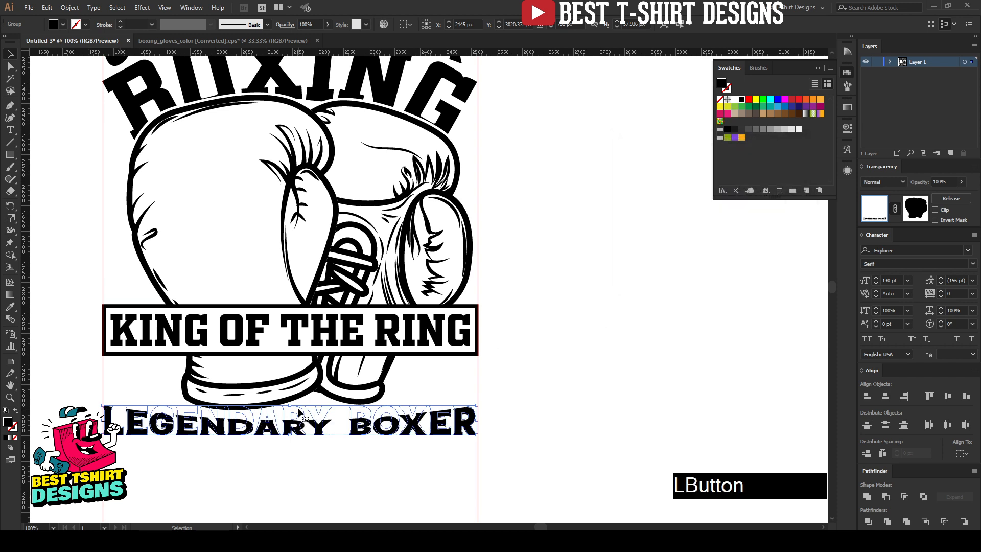
Stretch LEGENDARY BOXER upward around the glove cuffs with a slight shift down, and expand its appearance.
left_click_drag(290, 406, 290, 382)
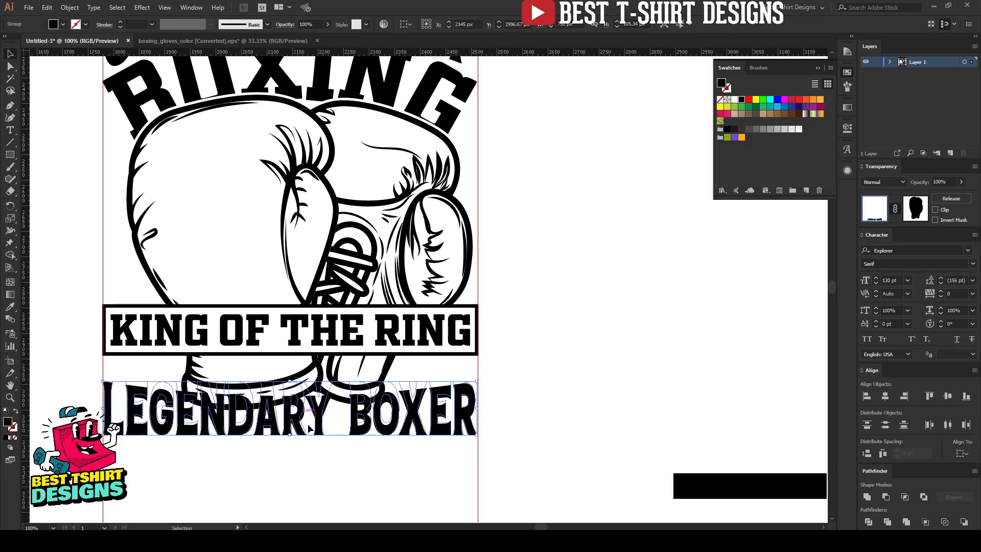
key("Down")
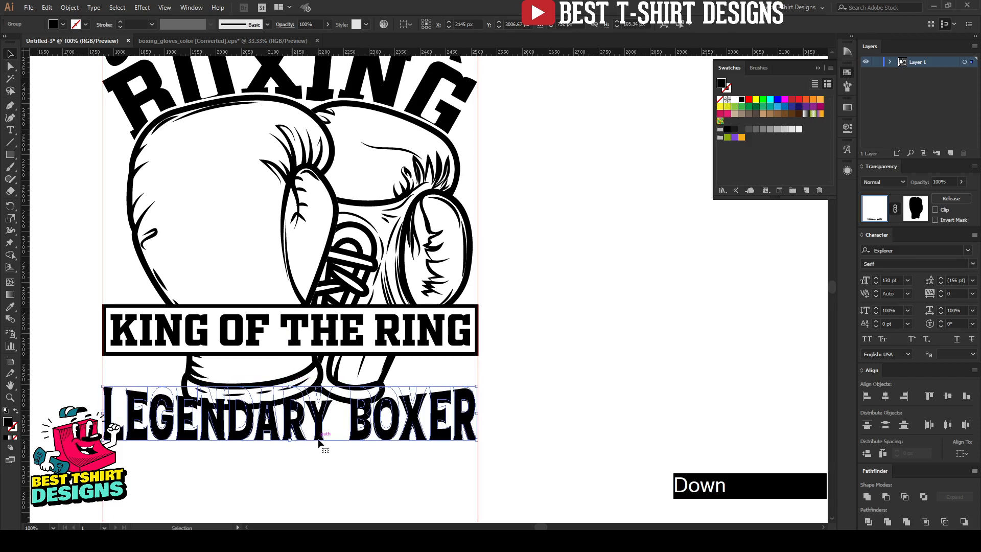
key("Down")
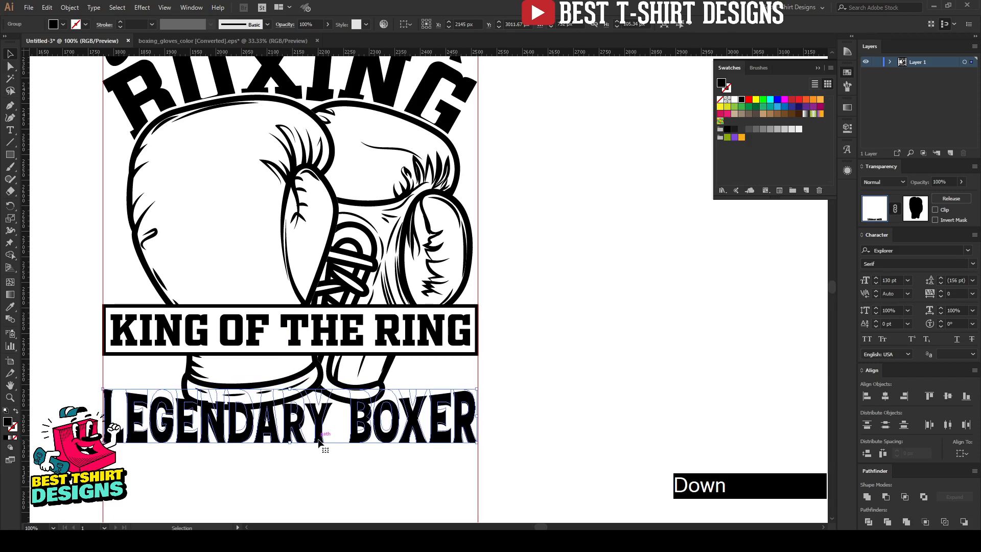
left_click(70, 7)
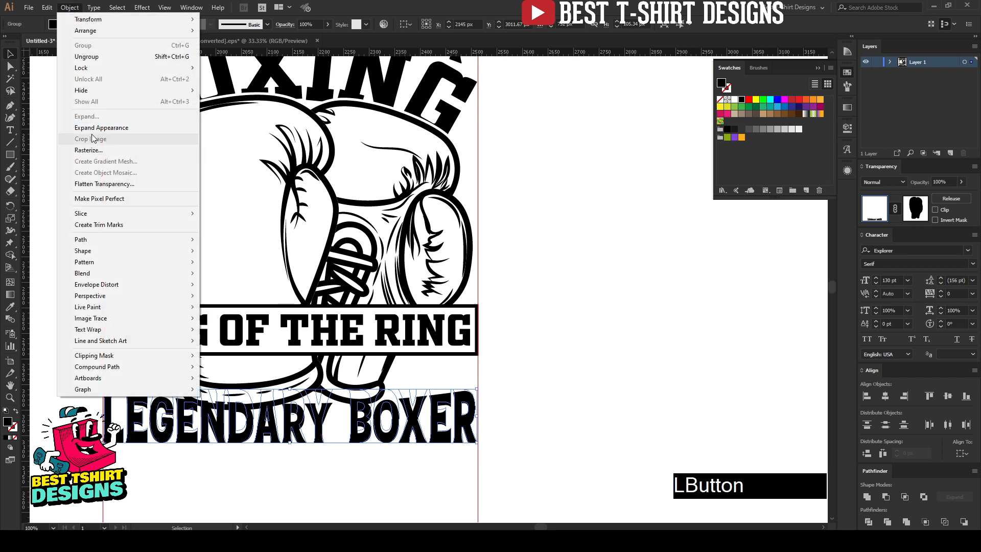
left_click(96, 128)
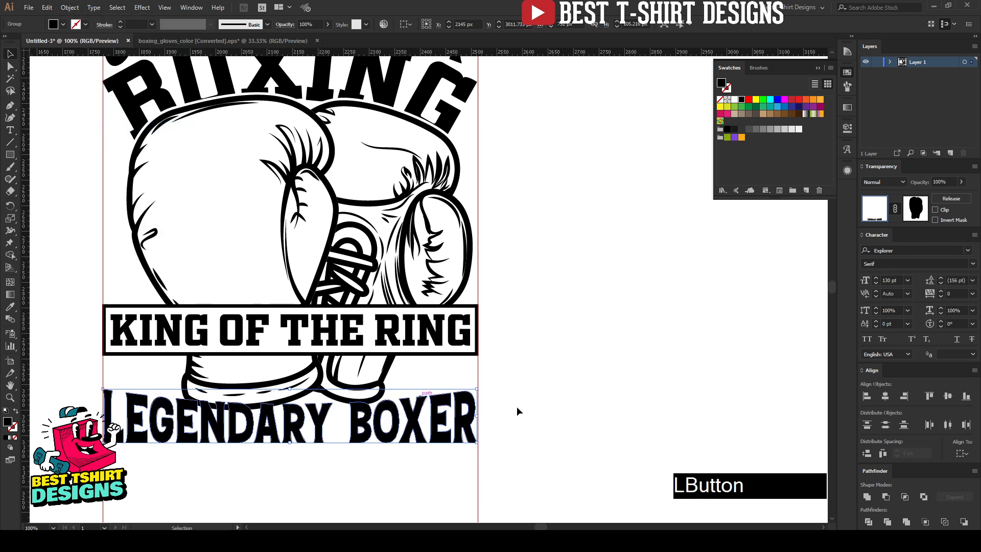
Edit LEGENDARY BOXER's opacity mask, deleting the selected distorted silhouette and pasting the copied original silhouette in place.
left_click(917, 211)
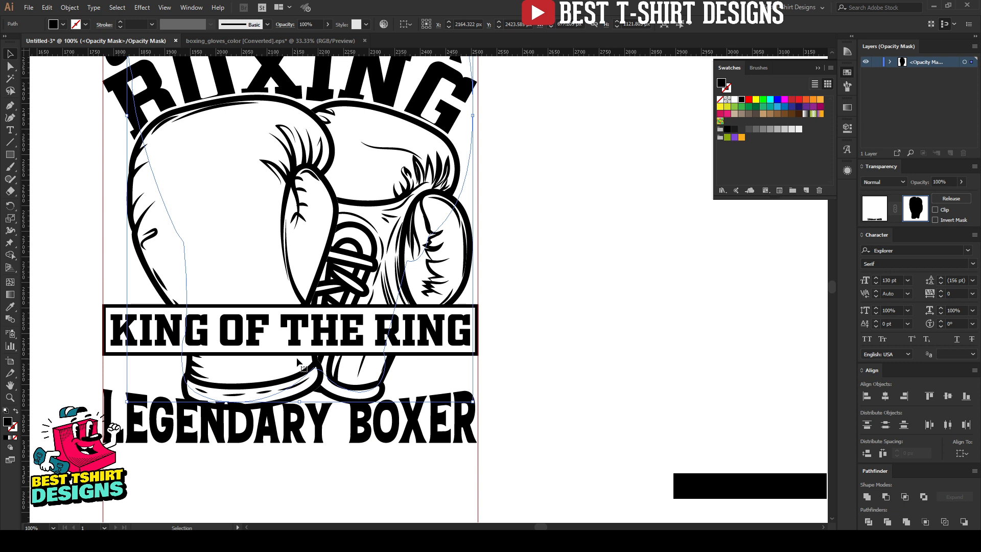
key("Delete")
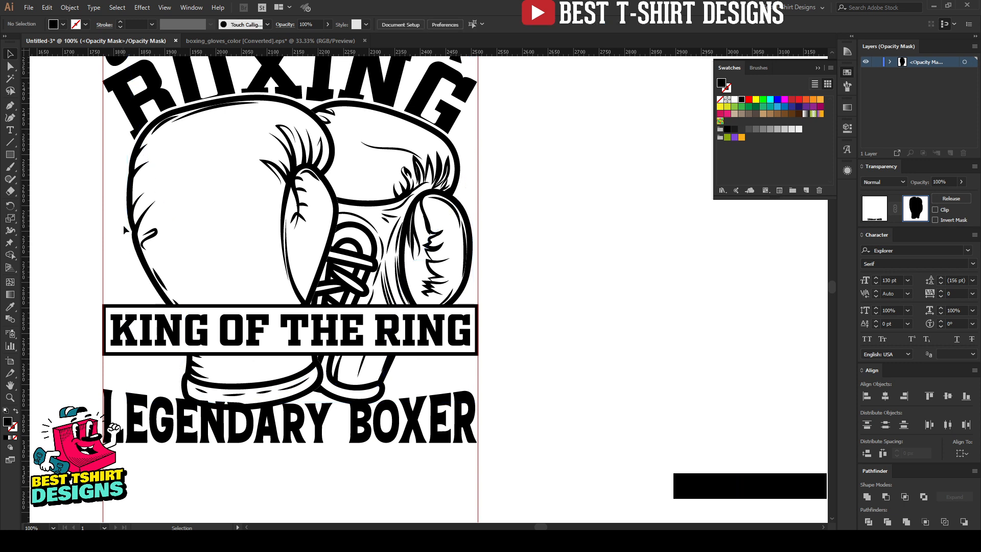
left_click_drag(164, 237, 295, 287)
left_click(594, 299)
key("ctrl+f")
Delete the leftover distorted silhouette from the opacity mask, return to the artwork, and deselect everything.
scroll(593, 299, "up", 3)
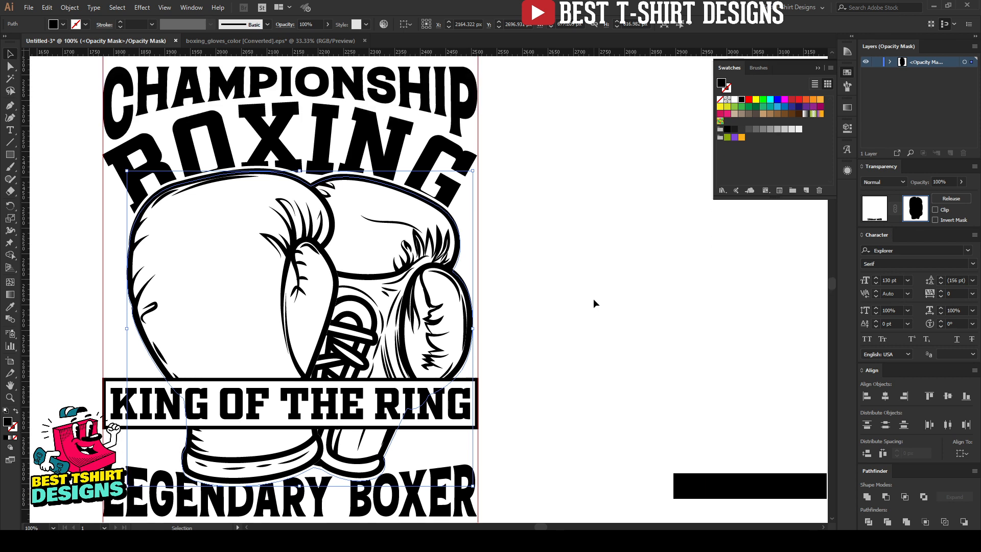
left_click(265, 141)
key("Delete")
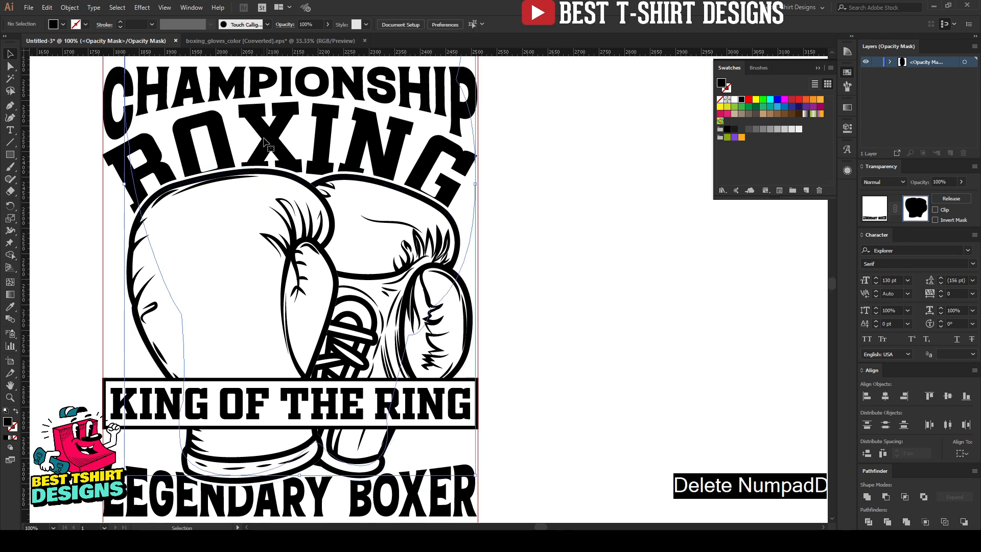
scroll(266, 316, "down", 1)
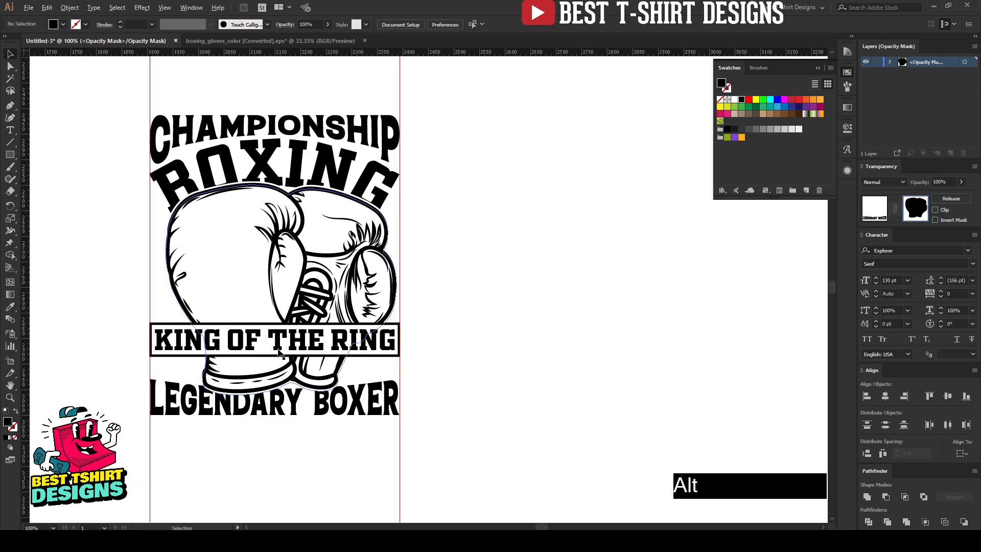
scroll(276, 350, "up", 1)
left_click(875, 208)
left_click(513, 413)
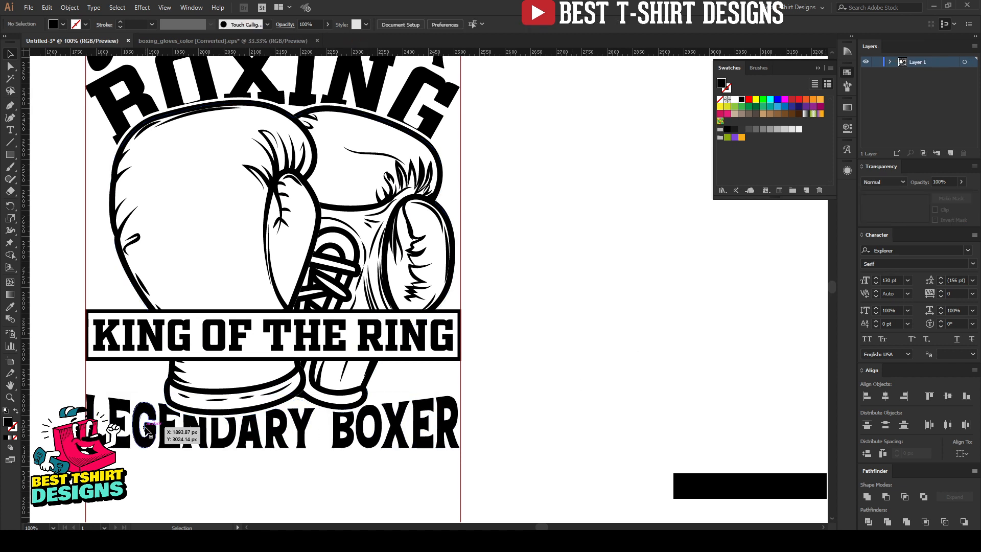
Isolate the LEGENDARY BOXER group and stretch its outermost letters, the final R and the initial L, taller upward.
double_click(448, 420)
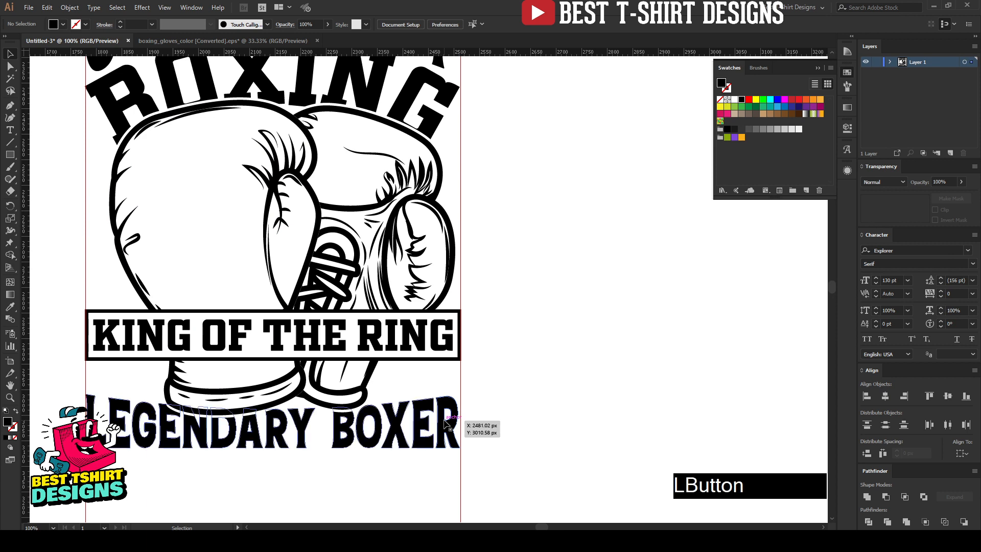
left_click_drag(447, 419, 449, 383)
left_click(95, 414)
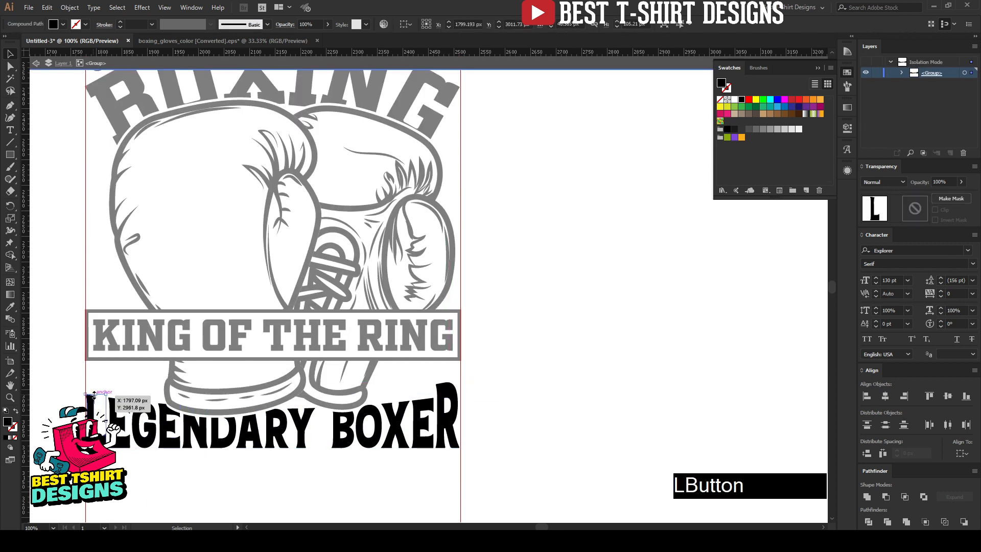
left_click_drag(96, 396, 99, 380)
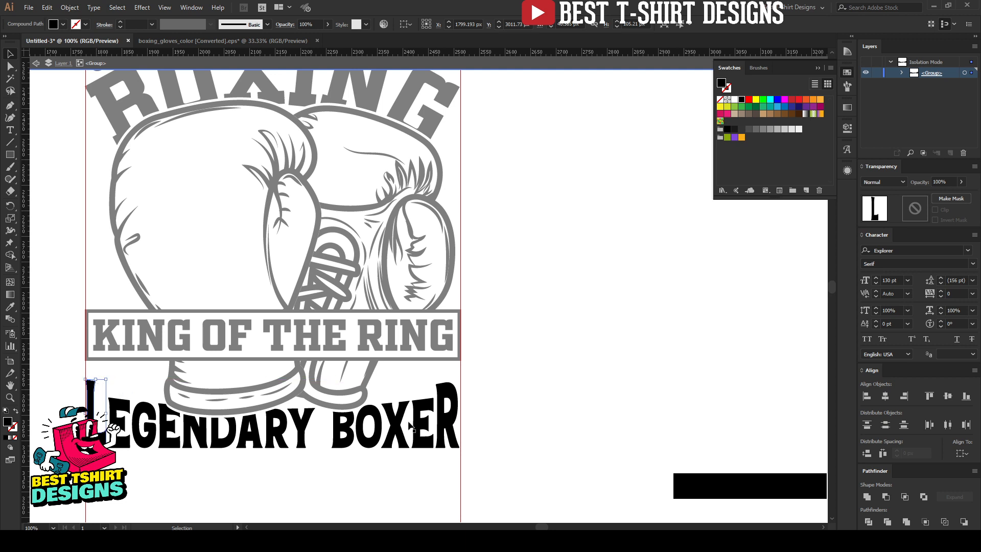
Stretch the E and X of BOXER and the first E of LEGENDARY slightly upward in graduated heights, and exit isolation.
left_click(423, 409)
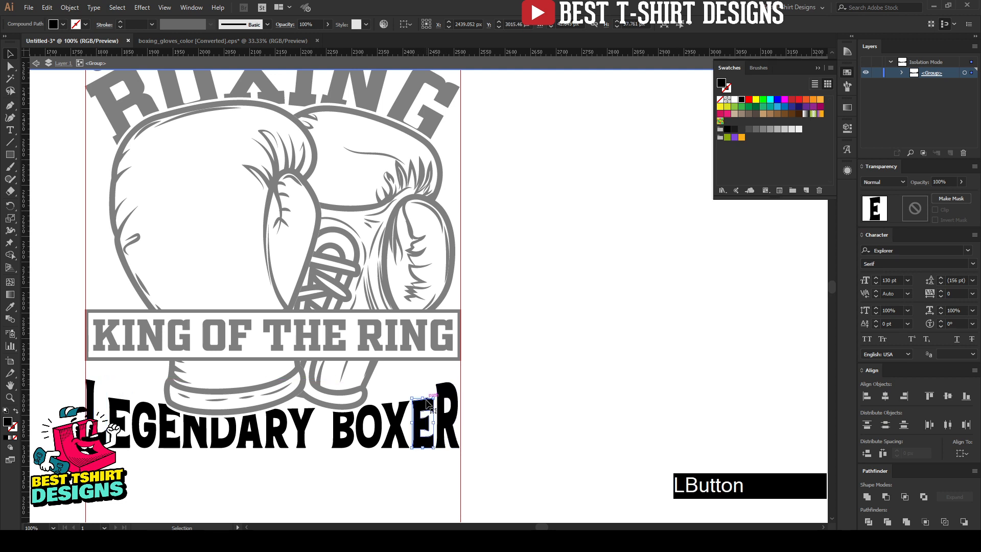
left_click_drag(424, 397, 398, 395)
left_click(396, 424)
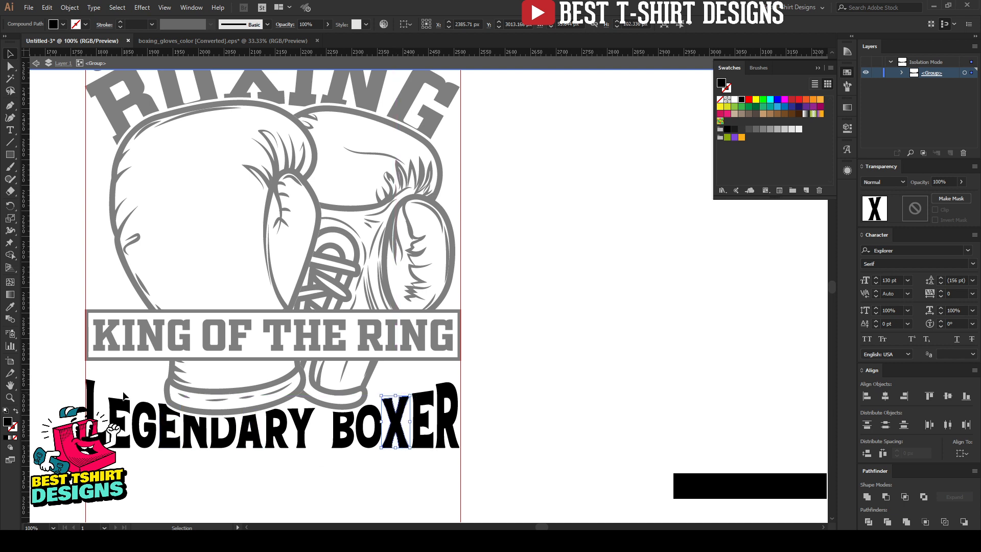
left_click(122, 413)
left_click_drag(122, 398, 121, 391)
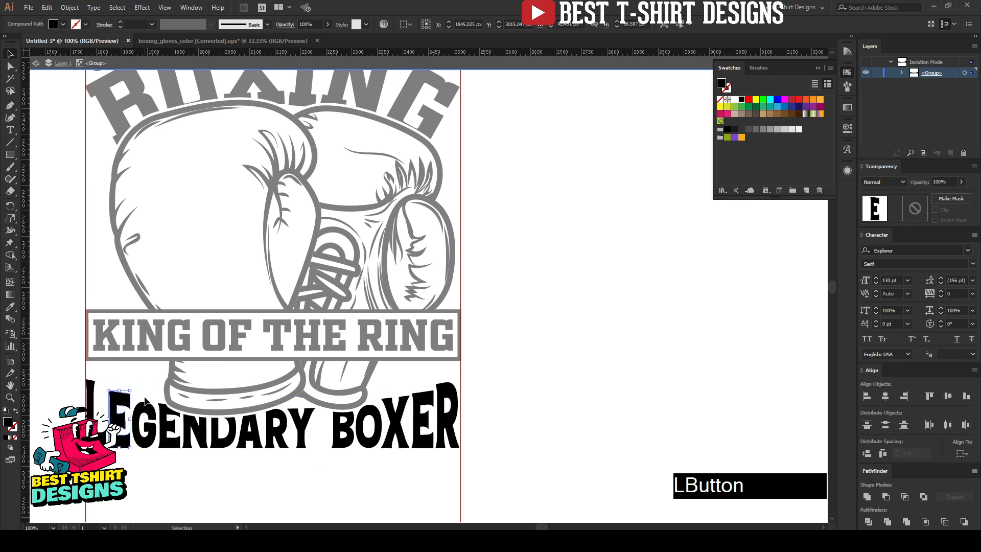
left_click(148, 411)
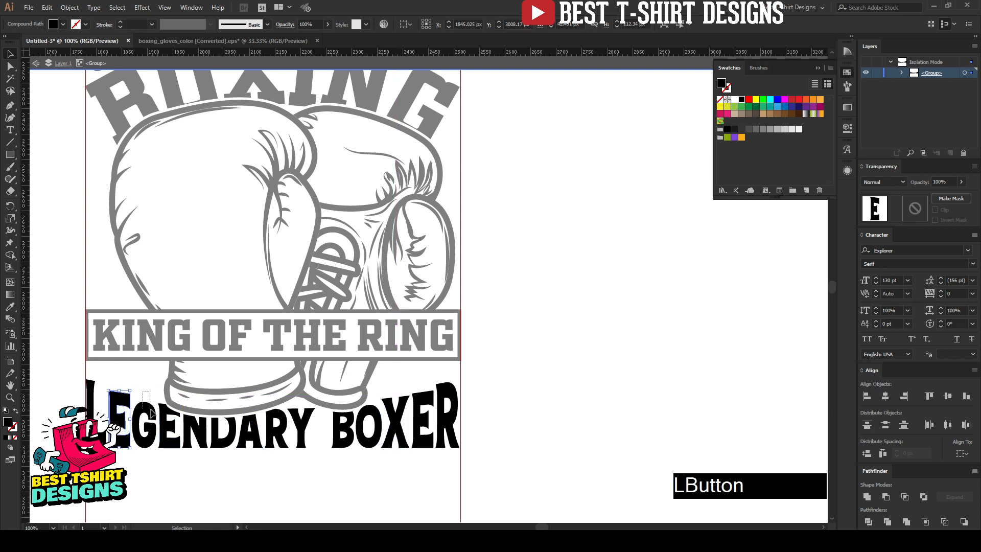
left_click(223, 470)
double_click(223, 471)
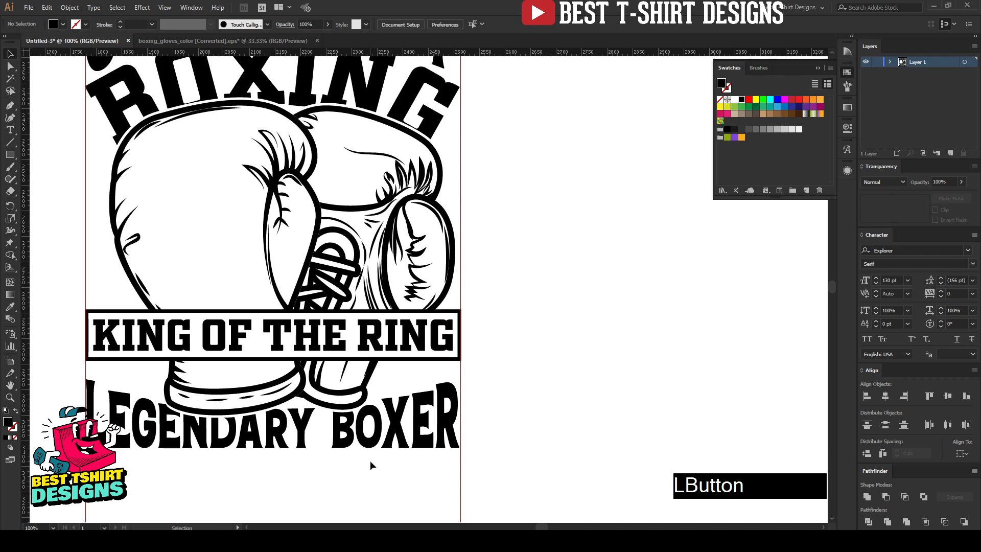
Isolate the CHAMPIONSHIP group, stretch all its letters taller upward, nudge them slightly down, and exit isolation.
scroll(324, 451, "down", 1, "alt")
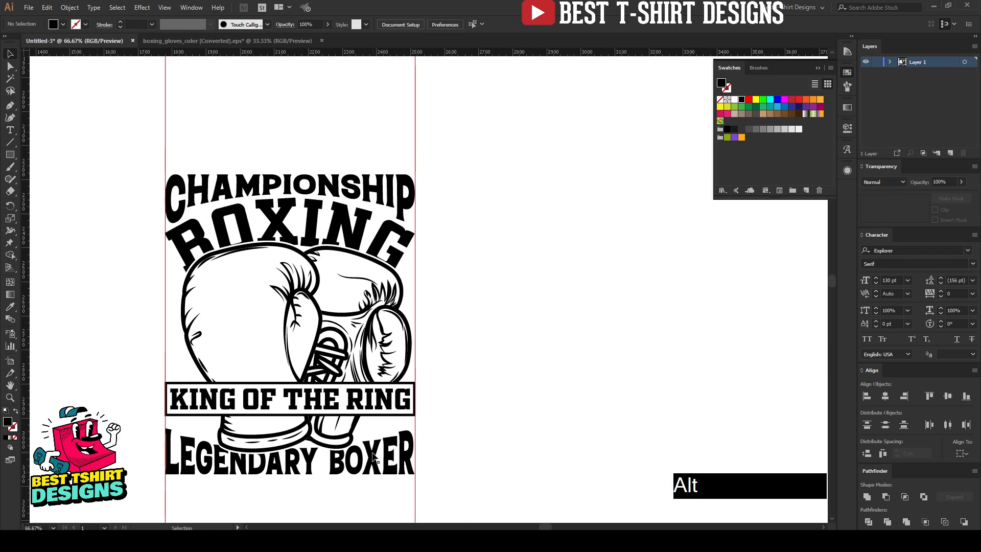
scroll(481, 402, "down", 1)
left_click(481, 403)
scroll(318, 118, "up", 1, "alt")
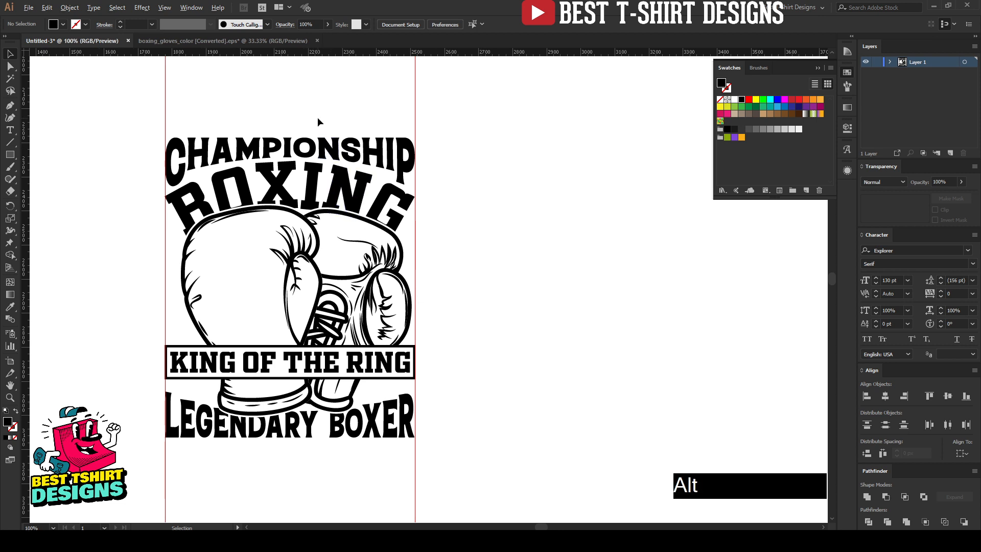
scroll(318, 121, "up", 1, "alt")
double_click(277, 160)
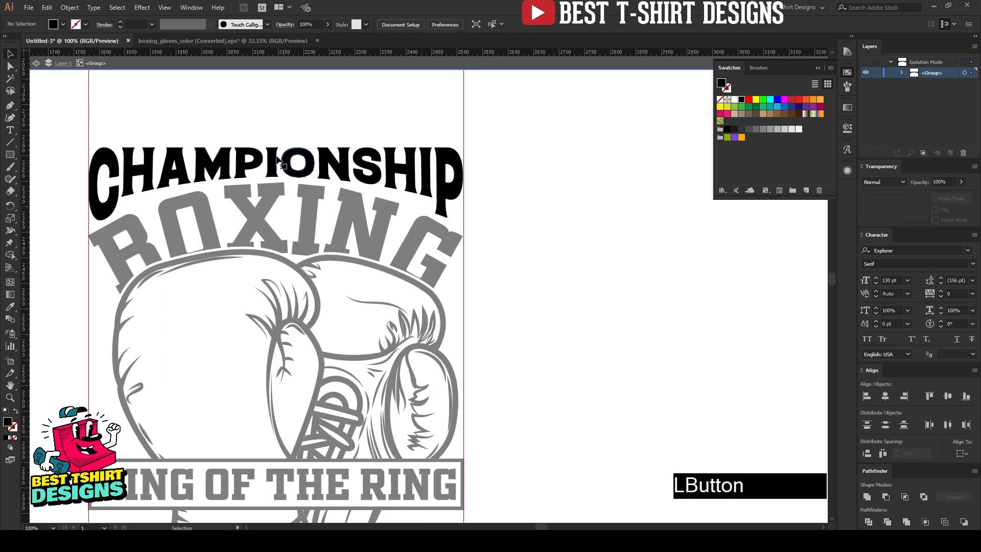
left_click_drag(78, 124, 471, 176)
left_click_drag(276, 148, 277, 134)
key("Down")
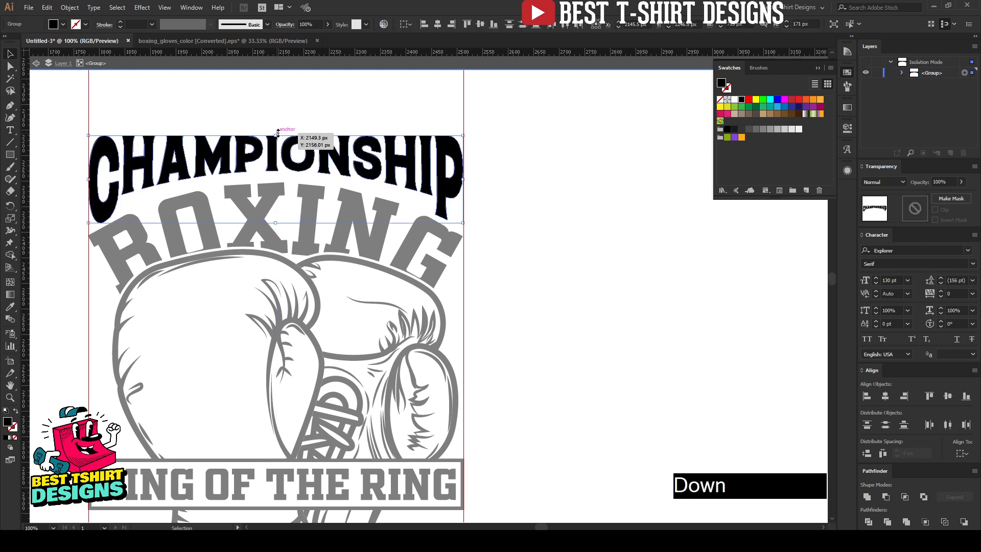
left_click(247, 99)
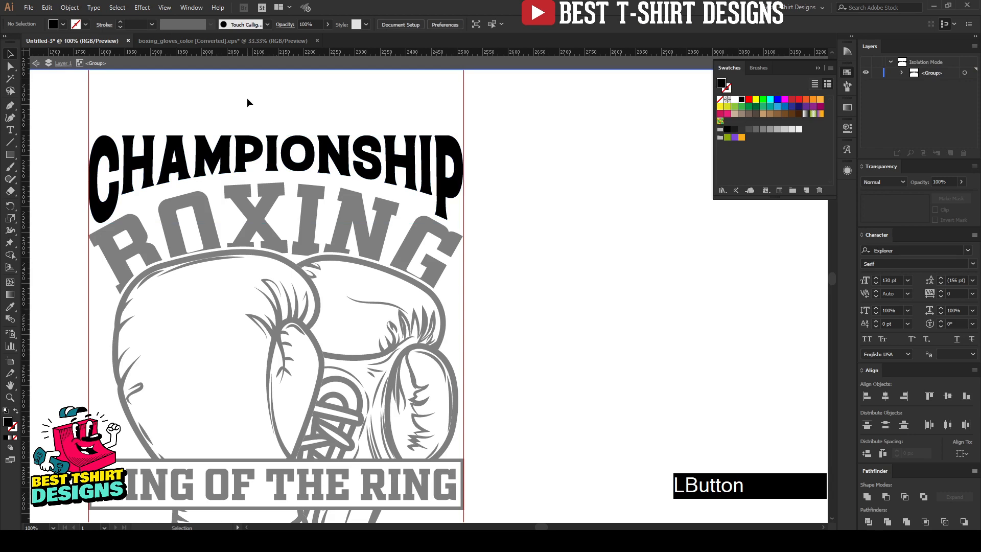
double_click(247, 99)
Draw an arc with the Curvature tool between the first halves of CHAMPIONSHIP and BOXING, as a black 1 pt stroke without fill.
scroll(272, 103, "down", 1)
scroll(307, 310, "down", 1)
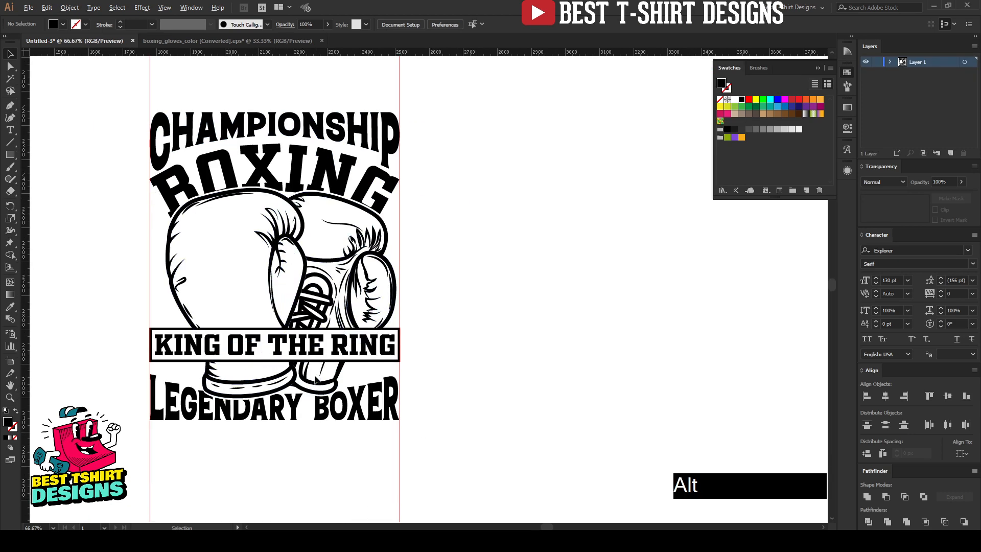
scroll(284, 129, "up", 2)
left_click_drag(245, 105, 322, 115)
left_click(10, 117)
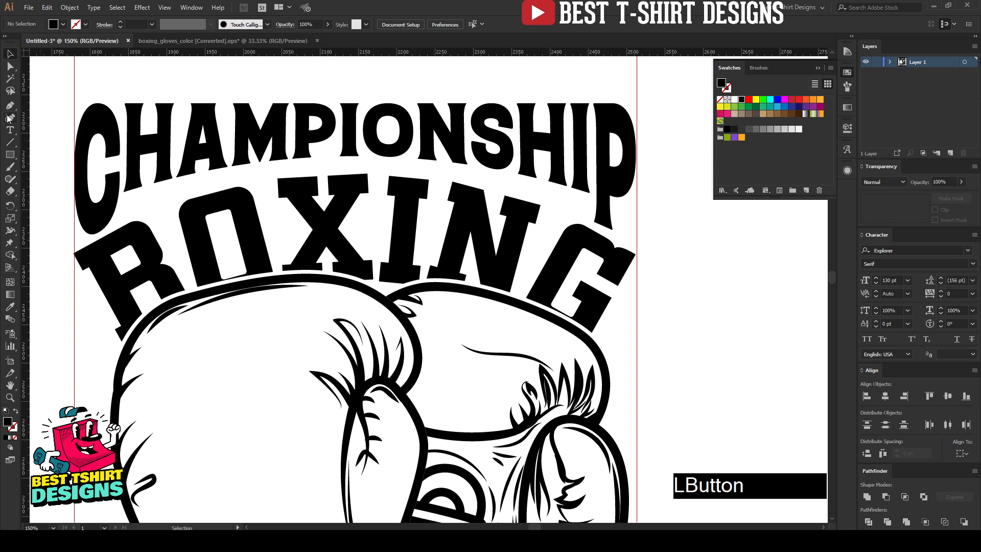
left_click(128, 205)
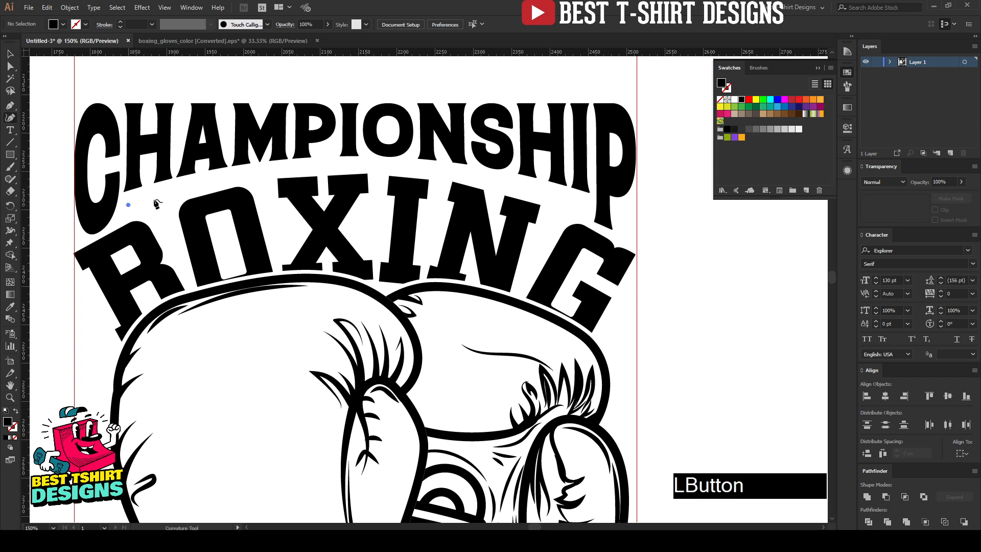
left_click(346, 164)
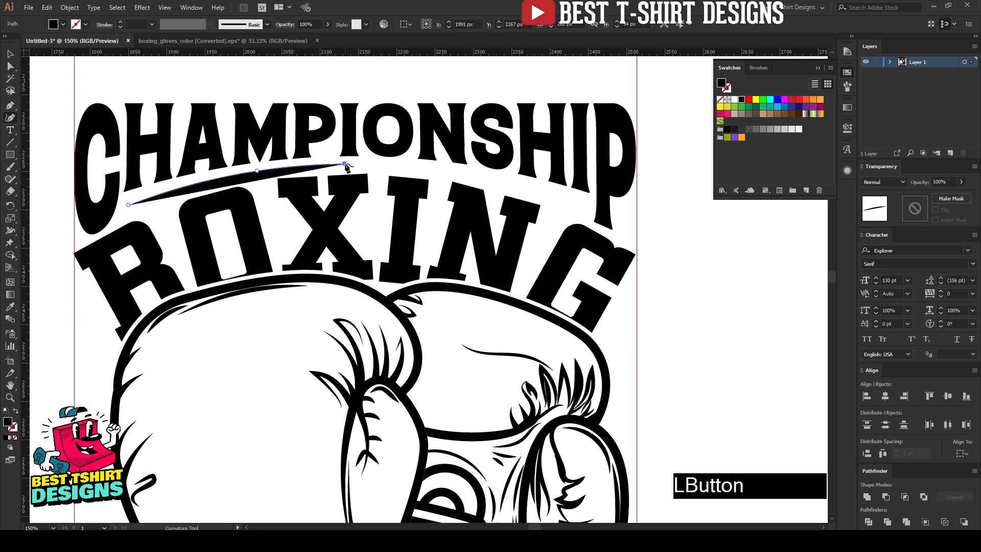
key("shift+x")
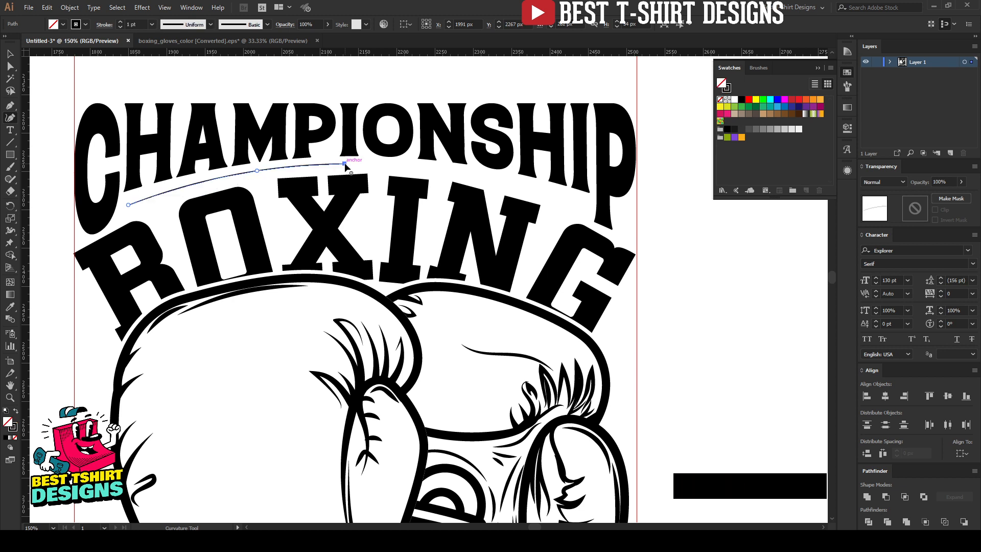
left_click_drag(128, 206, 130, 208)
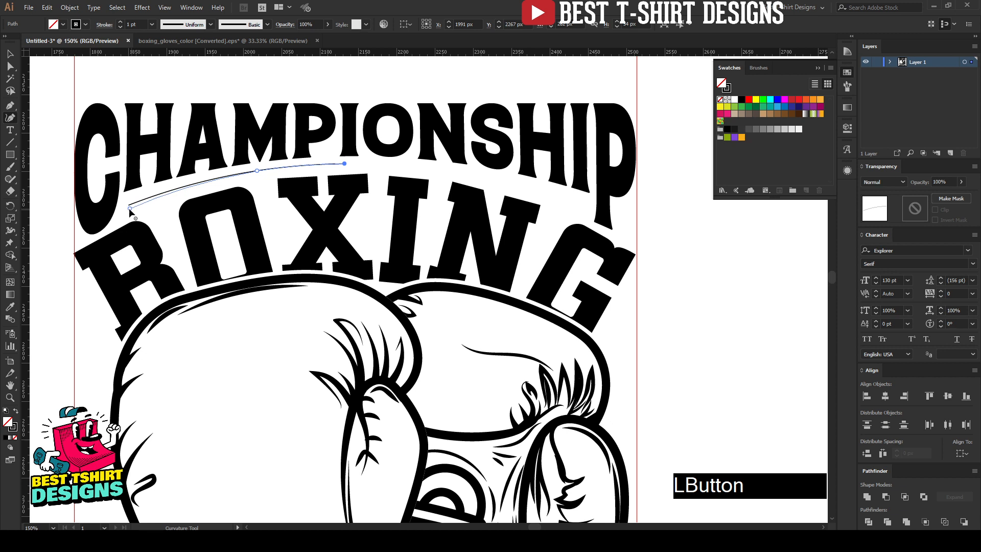
Widen the arc's outer end to about 17 pt with the Width tool so it tapers toward the middle.
key("v")
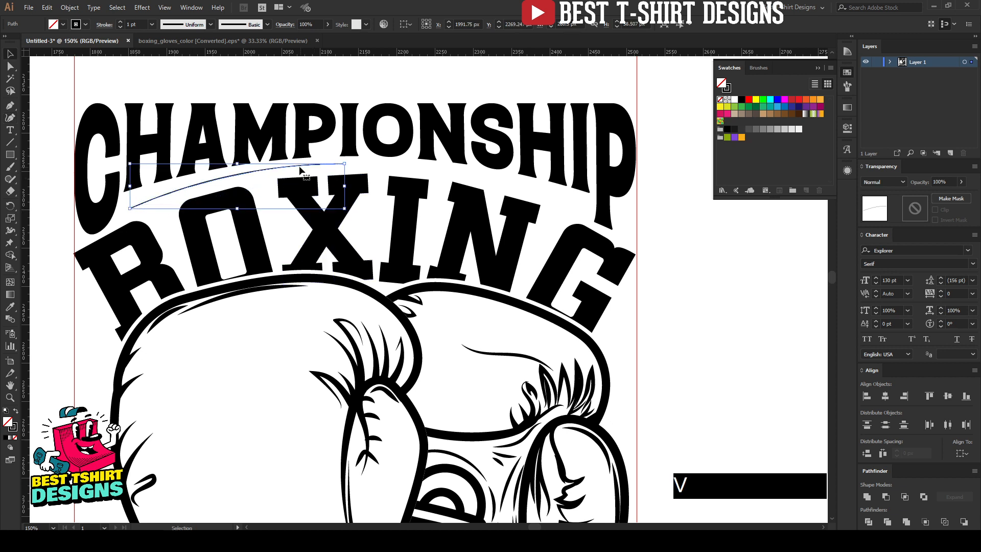
left_click(265, 174)
left_click(260, 172)
key("shift+w")
scroll(124, 212, "up", 5)
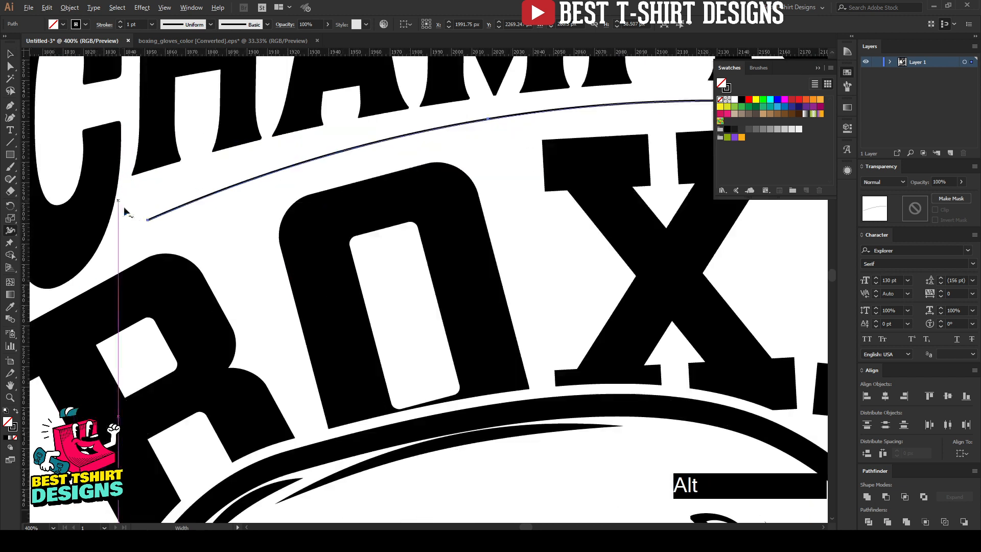
left_click_drag(147, 219, 154, 236)
scroll(120, 229, "down", 3)
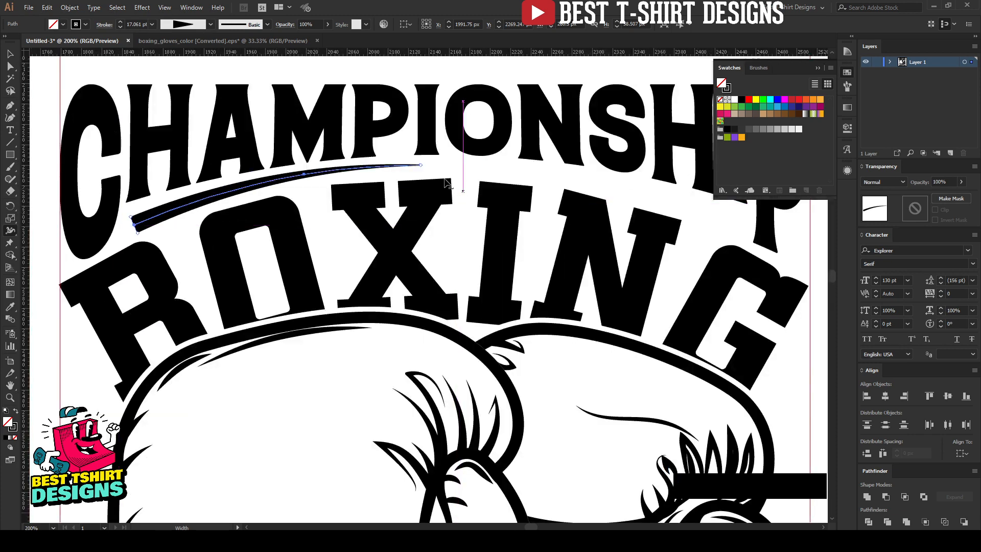
Duplicate the tapered arc toward the second half of the lettering and reflect the copy across the vertical axis.
scroll(446, 183, "up", 2)
key("v")
scroll(229, 196, "down", 2)
left_click(229, 196)
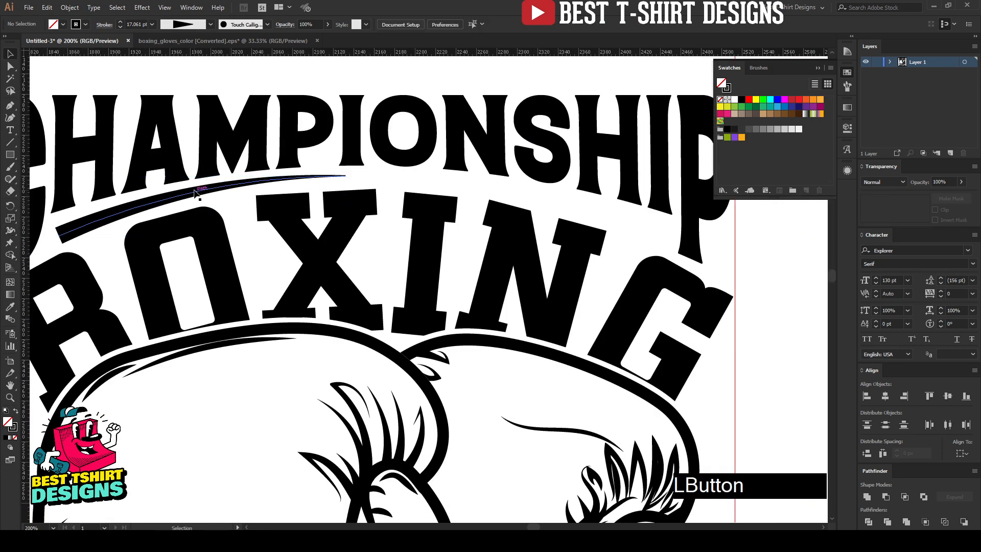
left_click_drag(195, 192, 332, 196)
left_click_drag(483, 197, 484, 197)
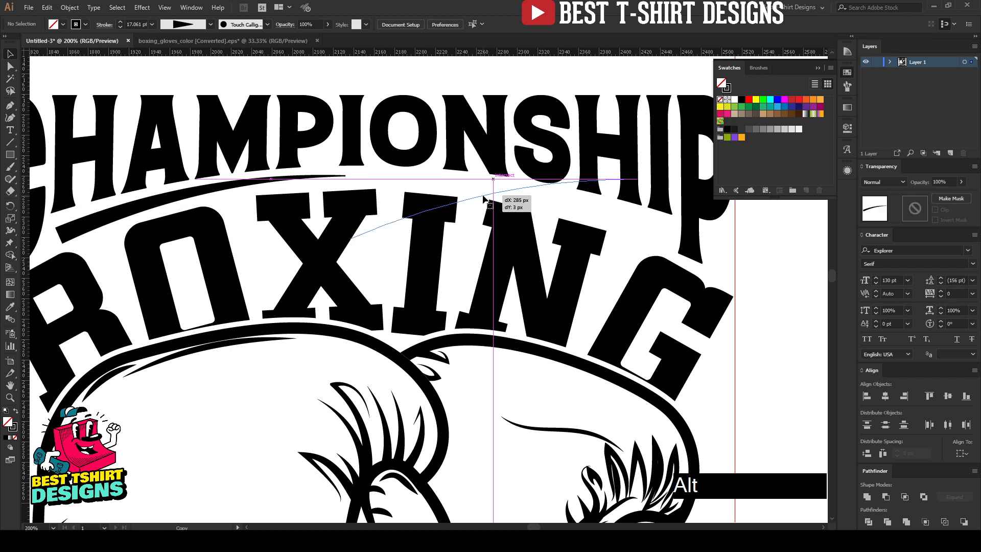
key("ctrl+r")
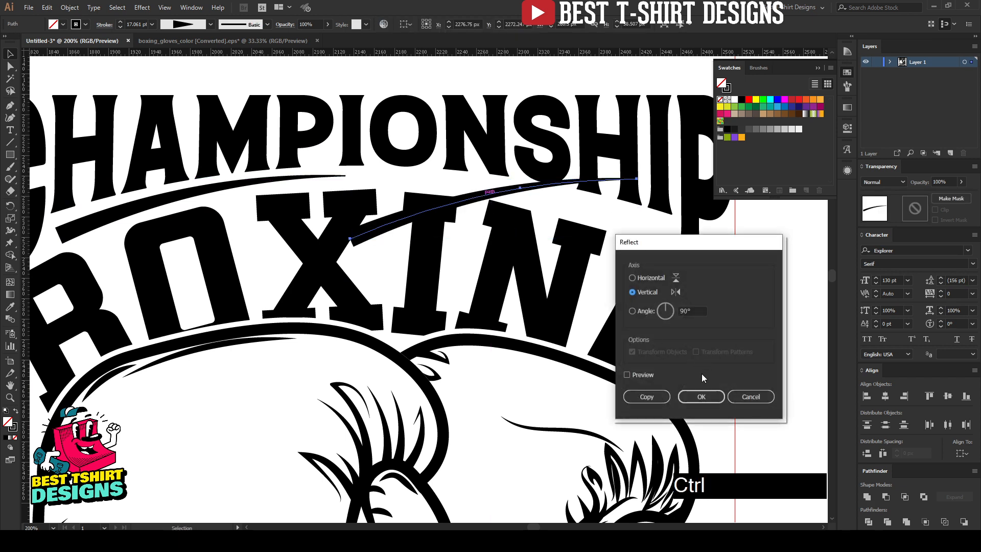
left_click(645, 374)
left_click(697, 396)
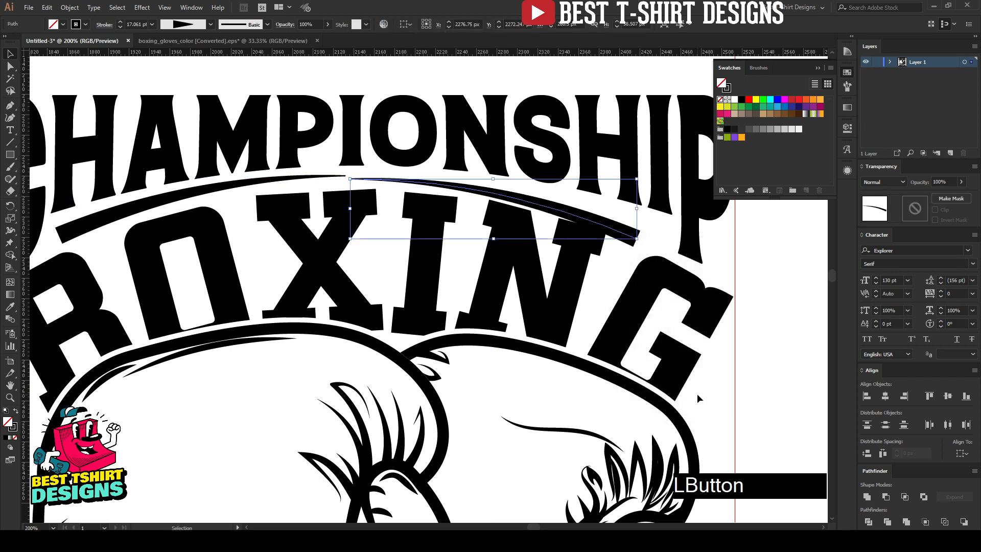
Nudge the mirrored arc right and slightly up between CHAMPIONSHIP and BOXING, leaving a small gap between the two arcs.
key("Right")
key("Right")
key("Right")
key("Right")
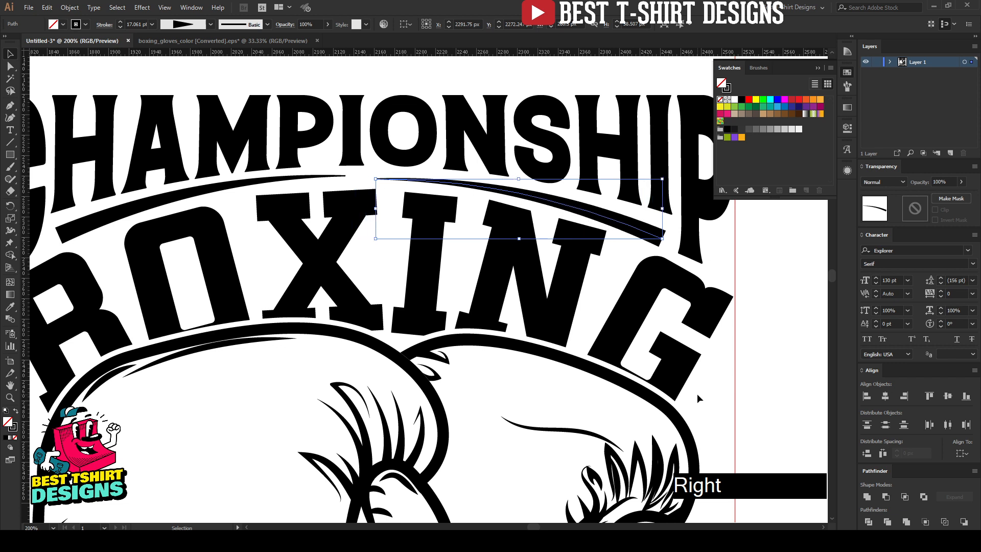
key("Up")
key("Down")
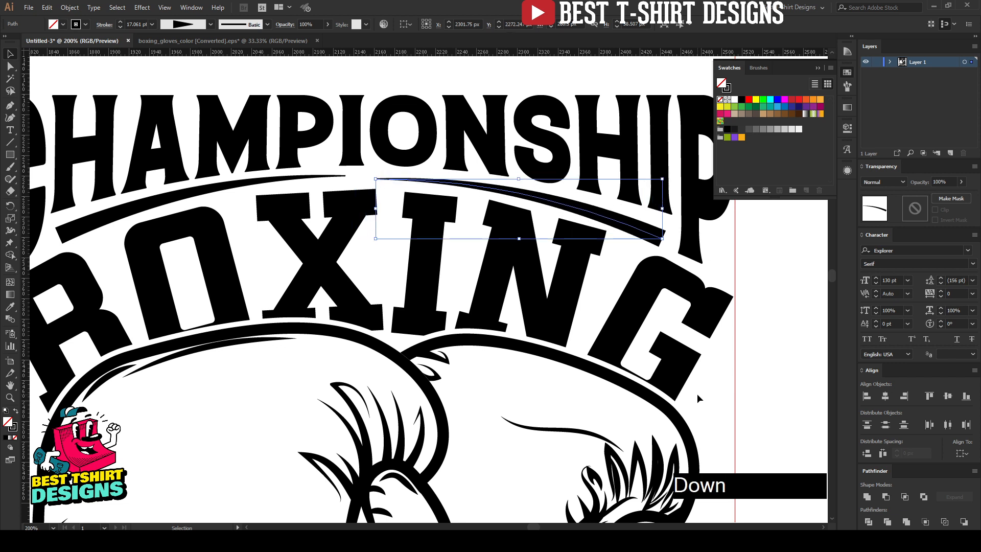
key("Right")
key("Left")
key("Up")
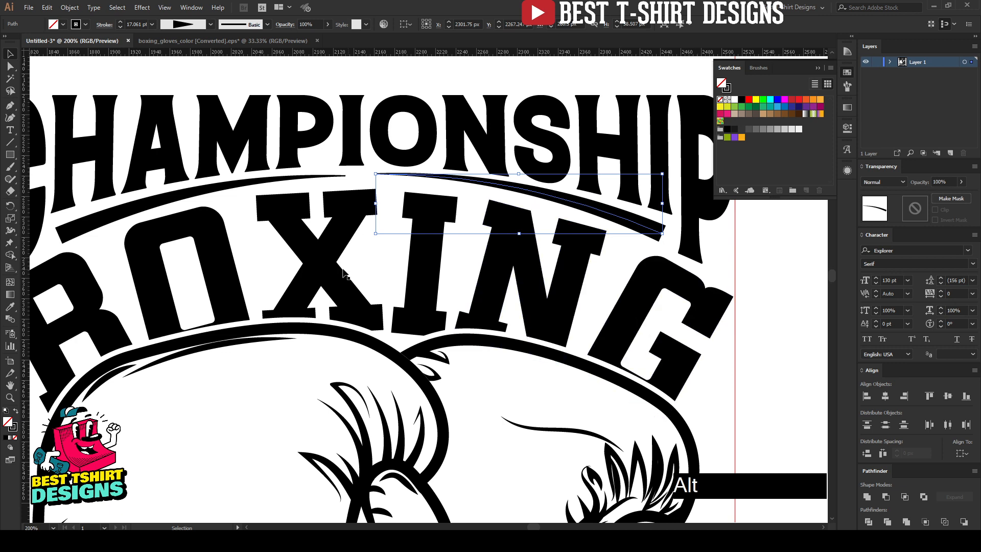
Select both tapered arcs, align them to their vertical centers, and deselect them.
scroll(624, 342, "down", 2)
left_click(605, 315)
scroll(605, 315, "down", 1)
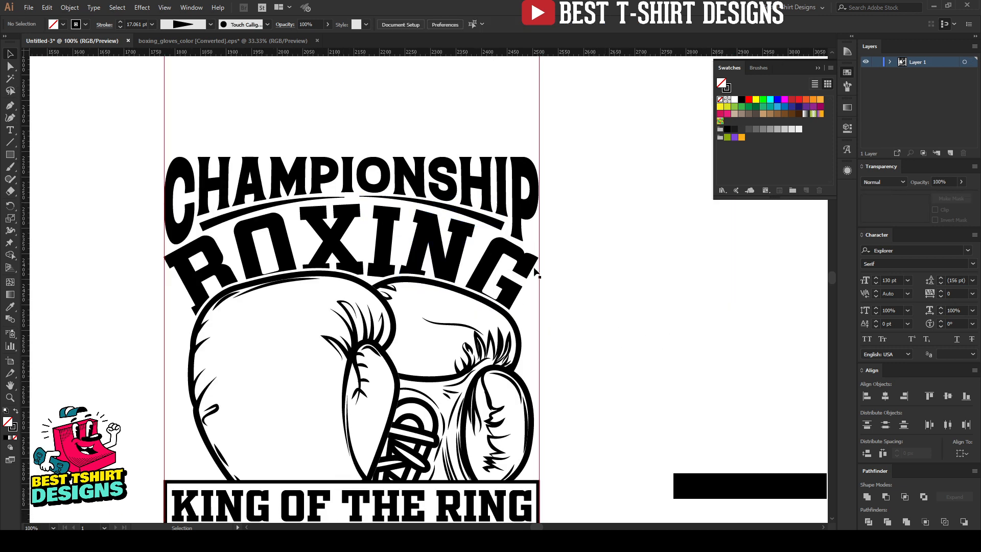
scroll(449, 205, "up", 2)
left_click(164, 192)
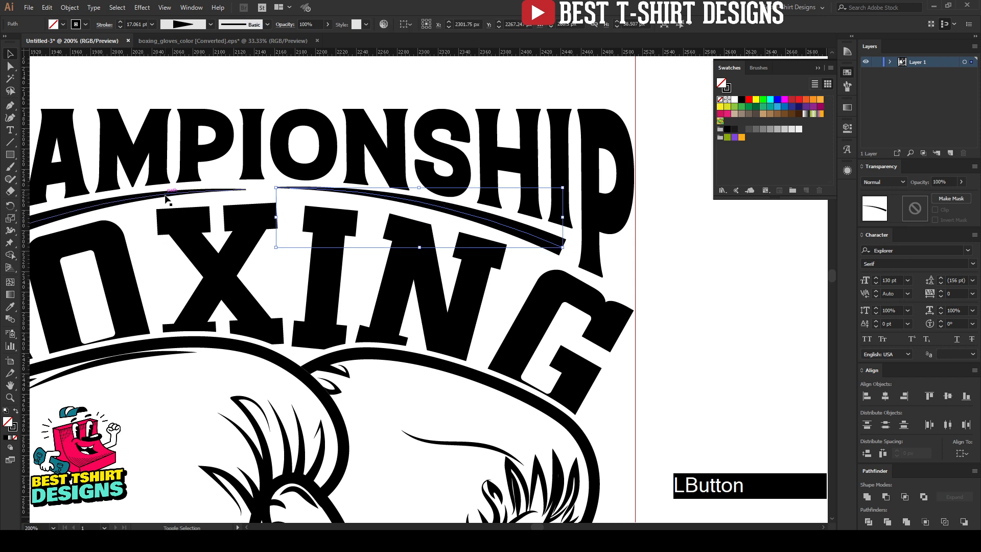
left_click(286, 188, "shift")
left_click(480, 24)
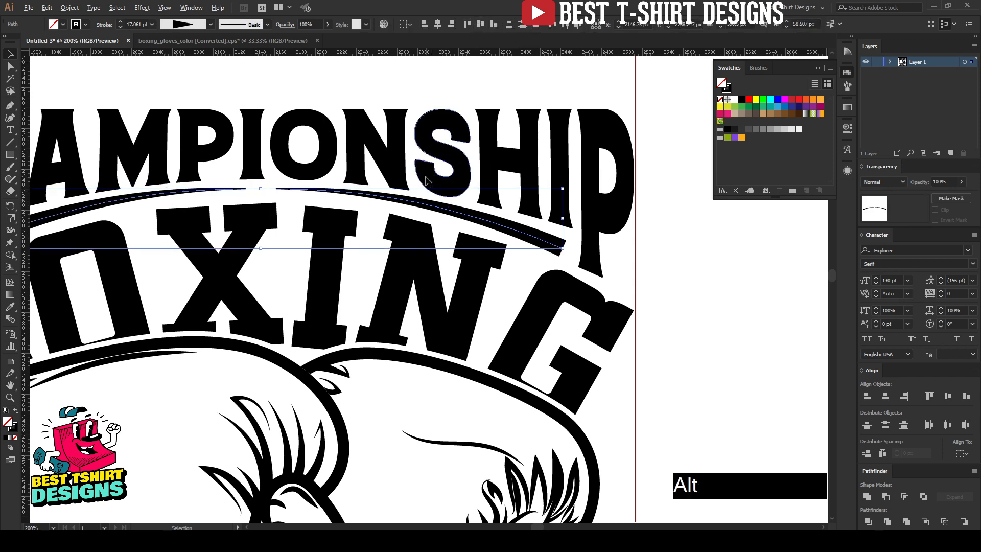
scroll(427, 180, "down", 1)
left_click(655, 279)
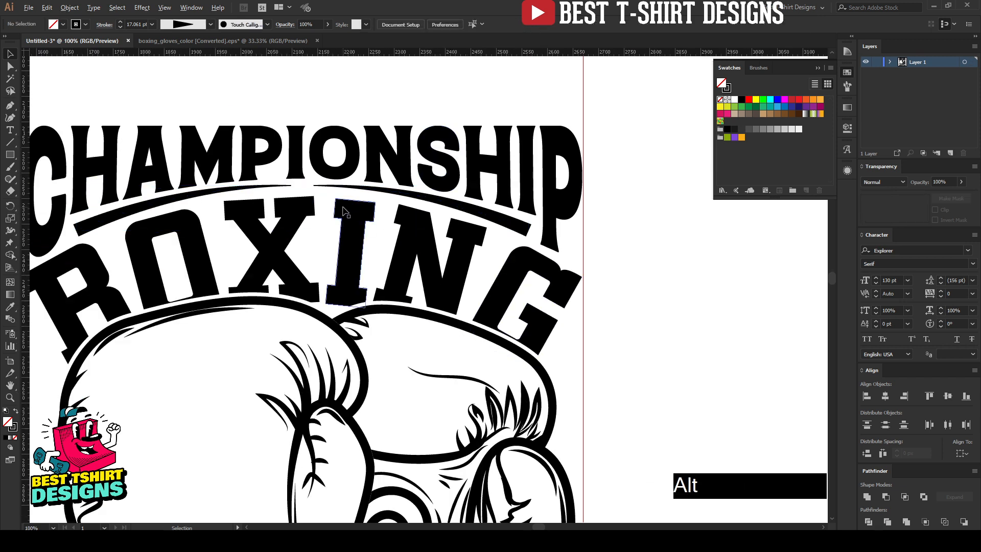
scroll(343, 286, "down", 1)
scroll(341, 287, "down", 1)
scroll(340, 288, "down", 3)
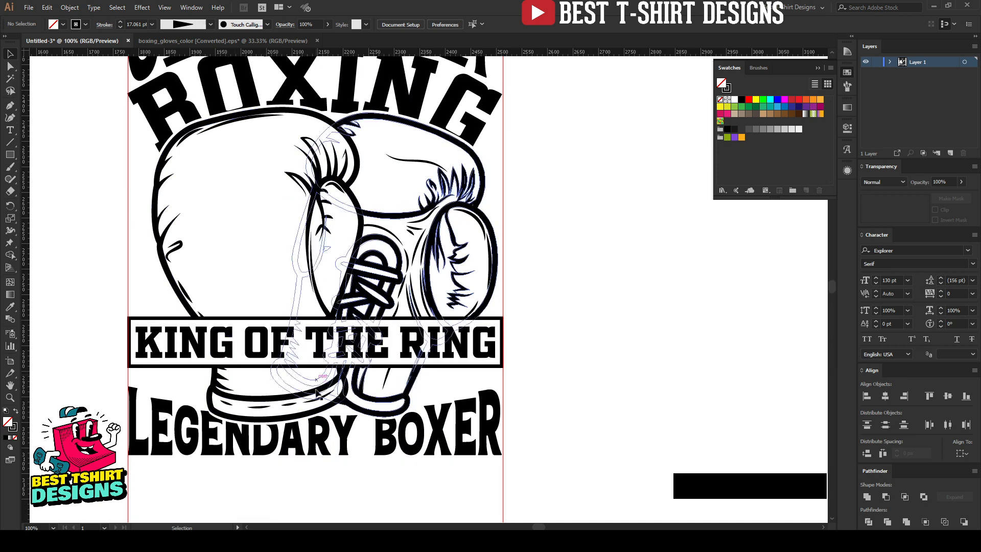
scroll(575, 404, "up", 1)
left_click(693, 376)
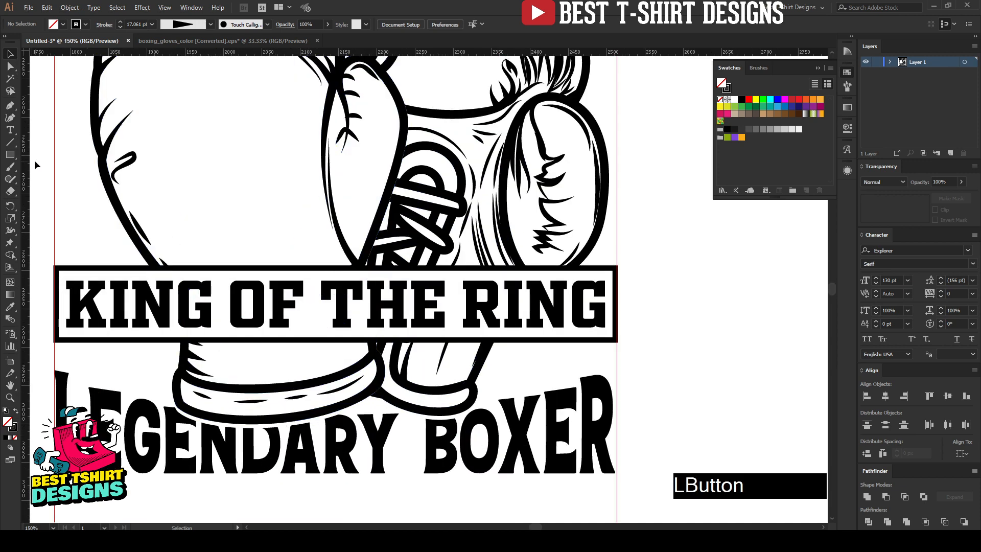
Draw a row of four black-filled stars, growing in size toward the glove cuff, between the banner and LEGENDARY.
left_click(7, 157)
left_click(49, 201)
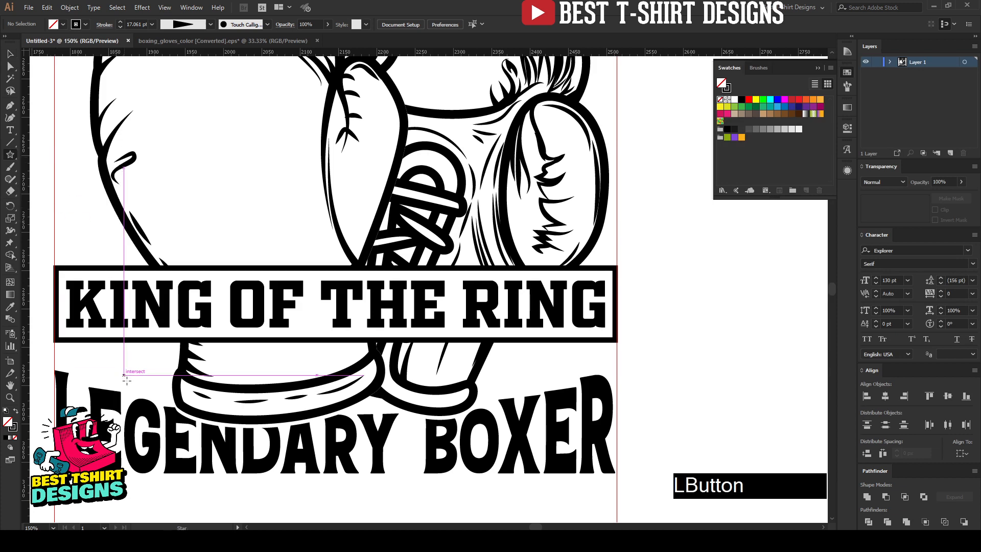
mouse_move(142, 367)
left_mouse_down()
mouse_move(150, 381)
mouse_move(222, 364)
mouse_move(305, 316)
mouse_move(323, 290)
mouse_move(165, 279)
mouse_move(351, 289)
left_mouse_up()
key("v")
scroll(91, 379, "up", 3)
key("shift+x")
Align the four stars on their vertical centers with even horizontal spacing, and enlarge the row slightly beneath the banner.
left_click(483, 26)
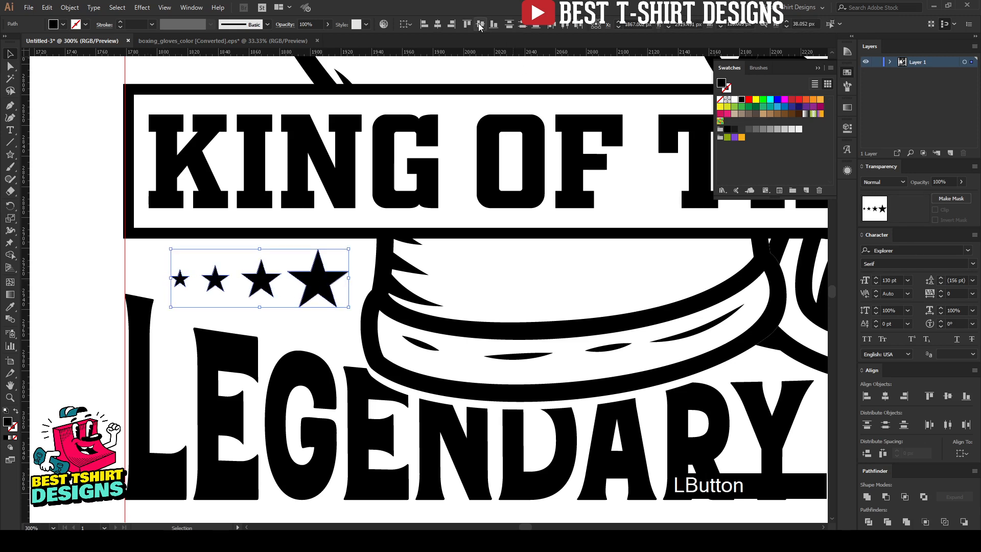
left_click(885, 457)
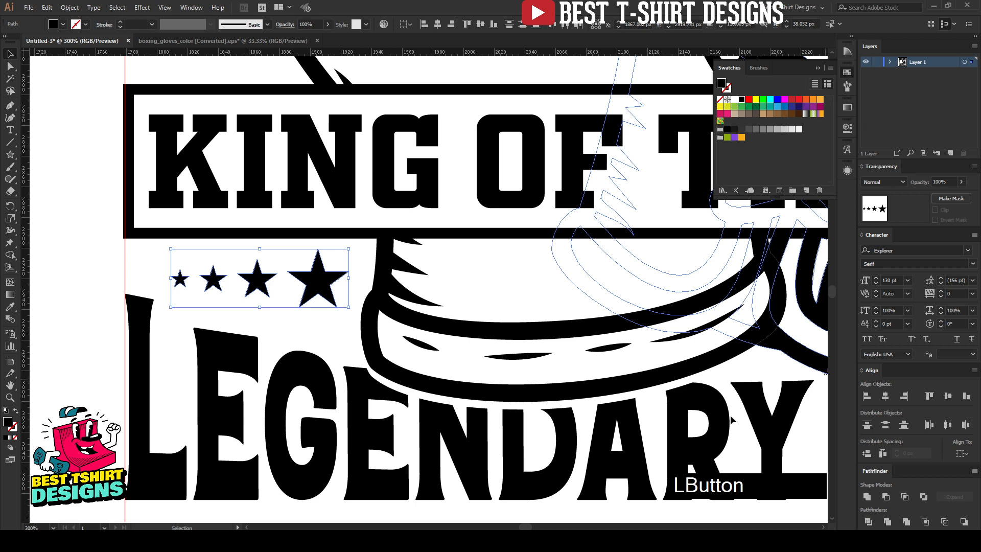
key("Up")
key("Down")
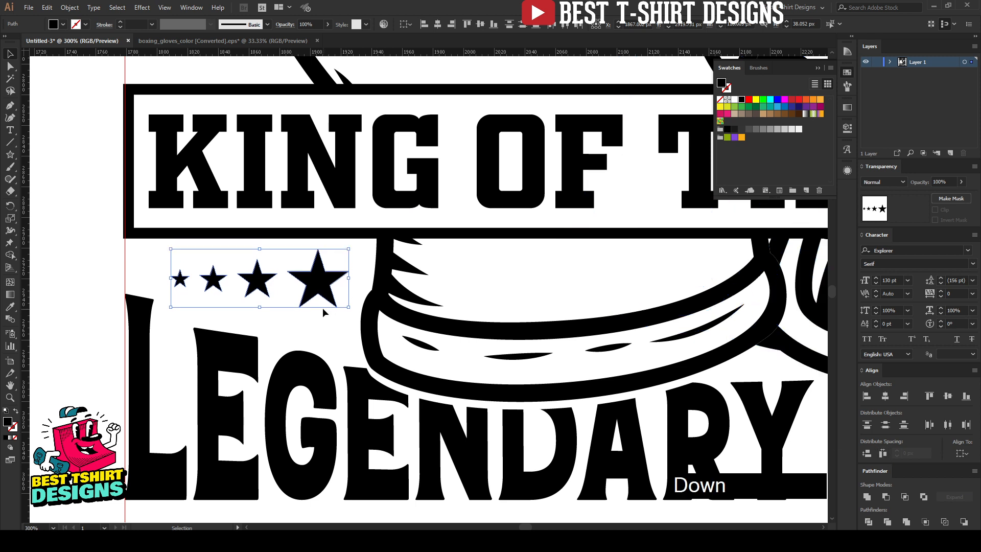
left_click_drag(170, 277, 142, 278)
left_click_drag(319, 281, 326, 284)
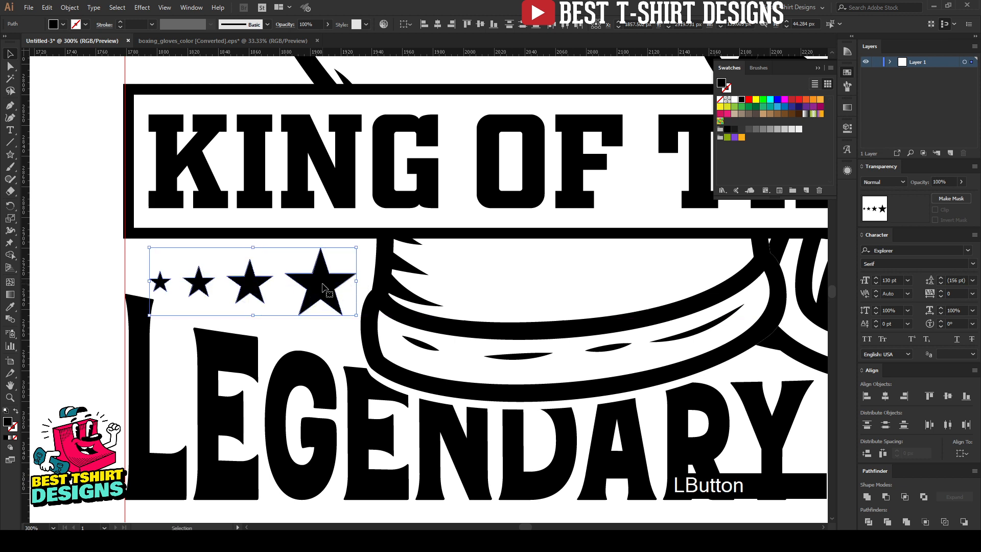
Duplicate the star row to the space above BOXER and reflect the copy across the vertical axis.
scroll(147, 256, "down", 2)
left_click_drag(375, 338, 261, 347)
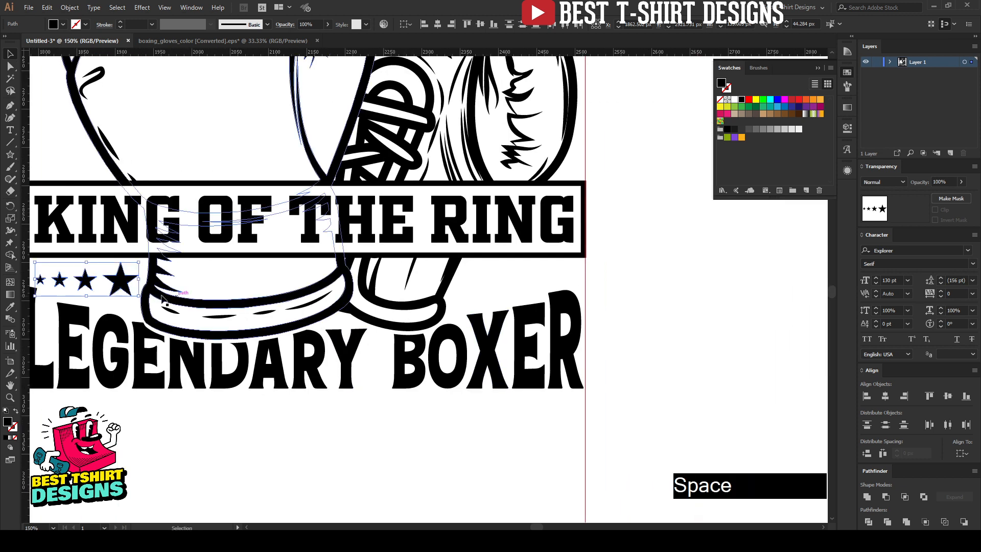
left_click_drag(133, 286, 555, 285)
key("ctrl+r")
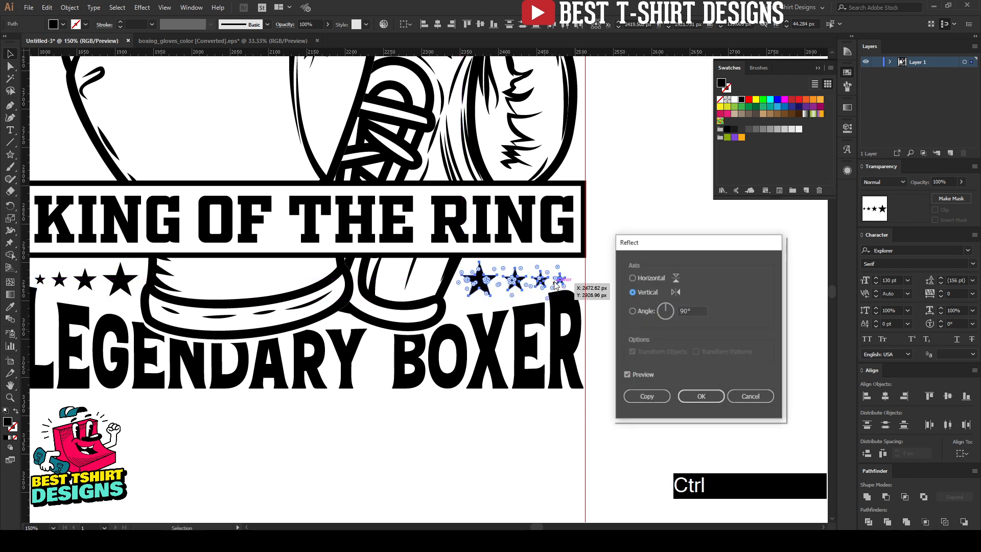
left_click(700, 396)
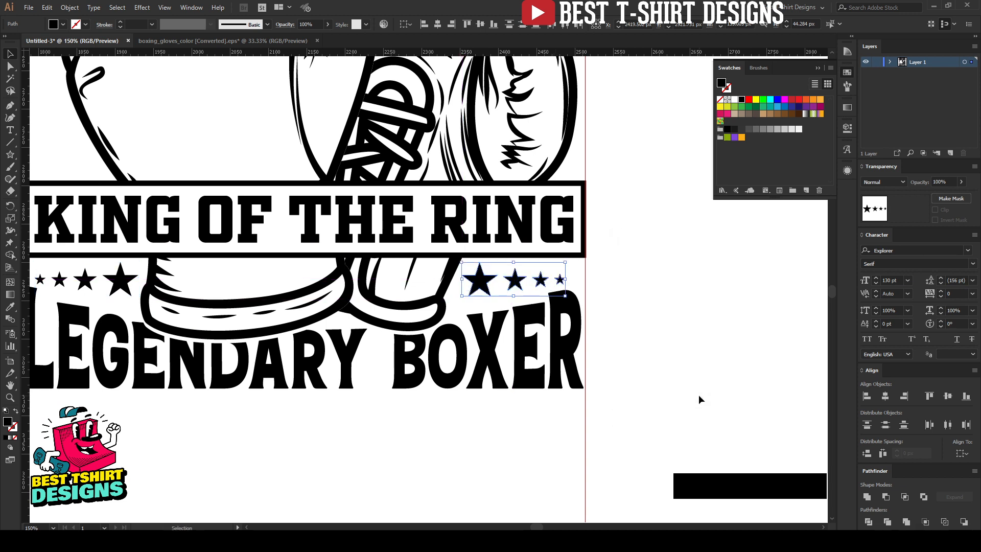
scroll(429, 351, "down", 1)
left_click(357, 418)
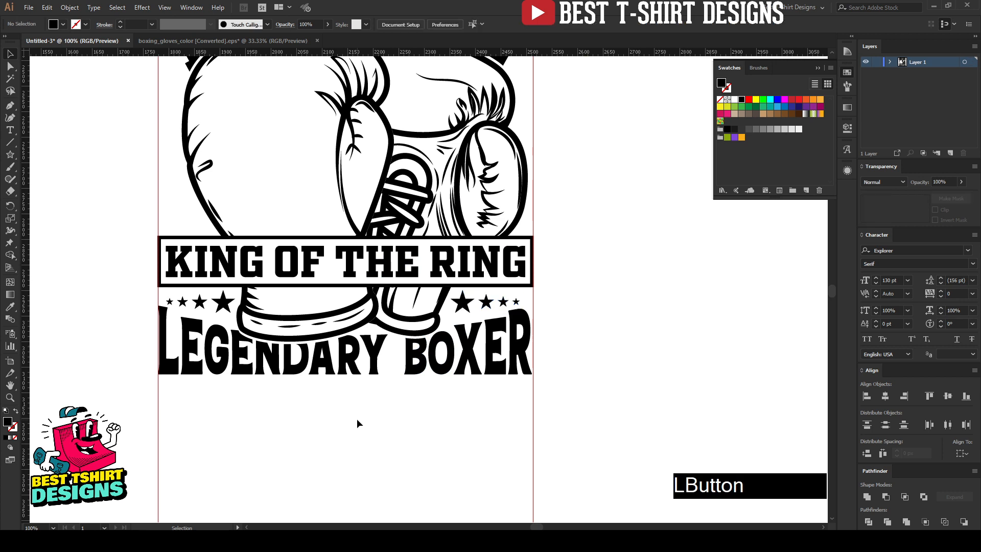
Review the layout from LEGENDARY BOXER up to the CHAMPIONSHIP lettering.
scroll(356, 419, "up", 3)
scroll(358, 421, "down", 1)
scroll(357, 422, "down", 1)
left_click(358, 468)
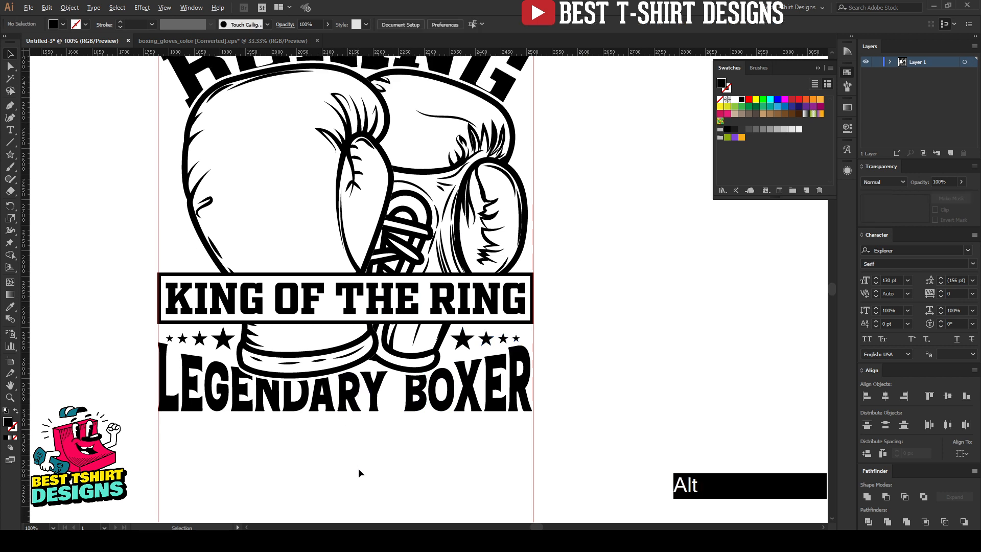
scroll(358, 468, "down", 1)
scroll(357, 468, "up", 3)
scroll(379, 365, "up", 1)
scroll(380, 364, "up", 1)
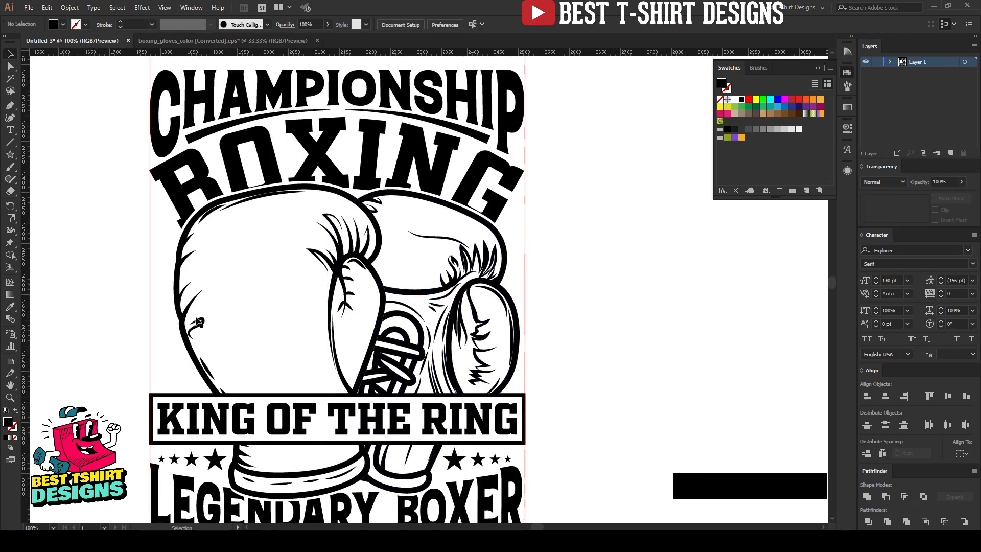
Draw a lightning-like curved line with the Curvature tool along the large glove's outer edge, with a black stroke and no fill.
scroll(125, 335, "up", 1)
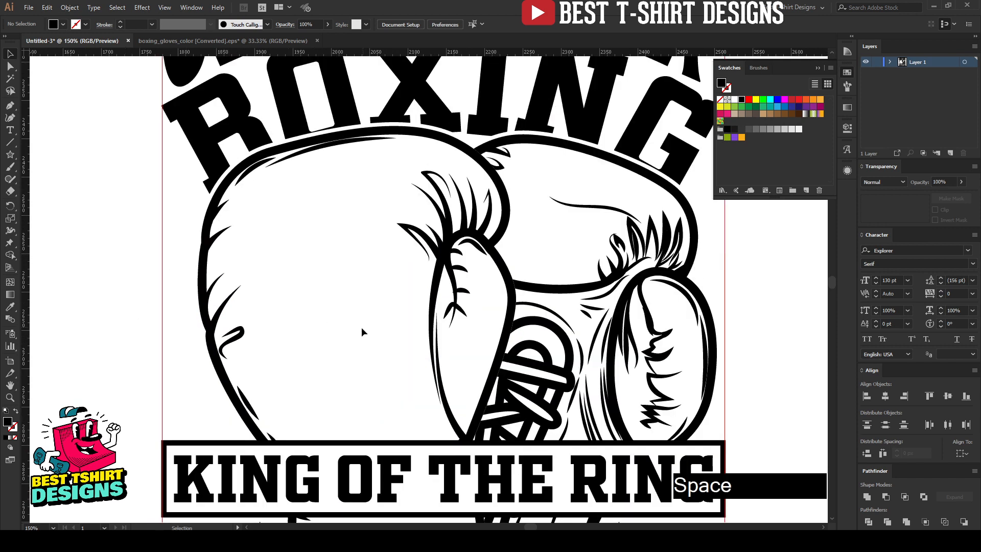
left_click_drag(361, 333, 310, 324)
left_click(144, 375)
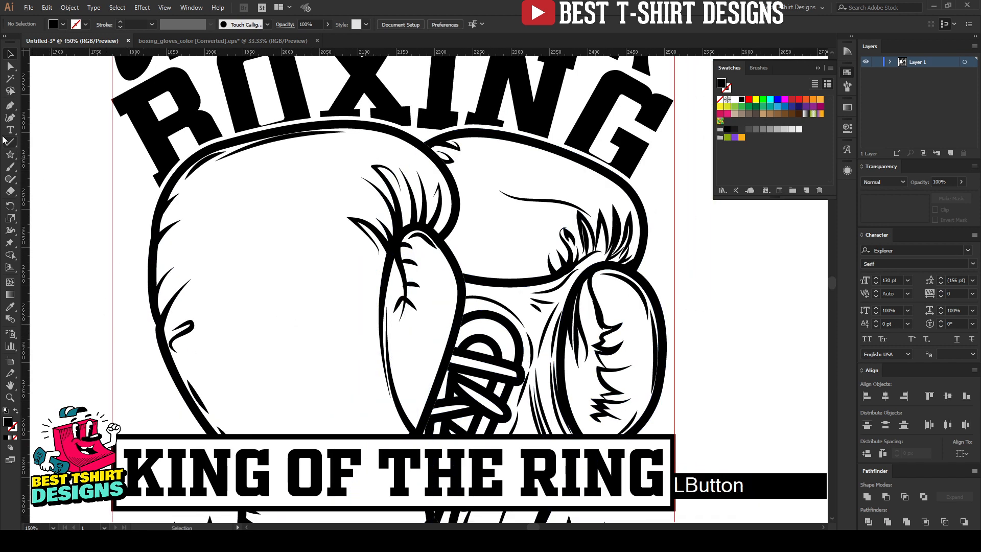
left_click(9, 117)
left_click(126, 235)
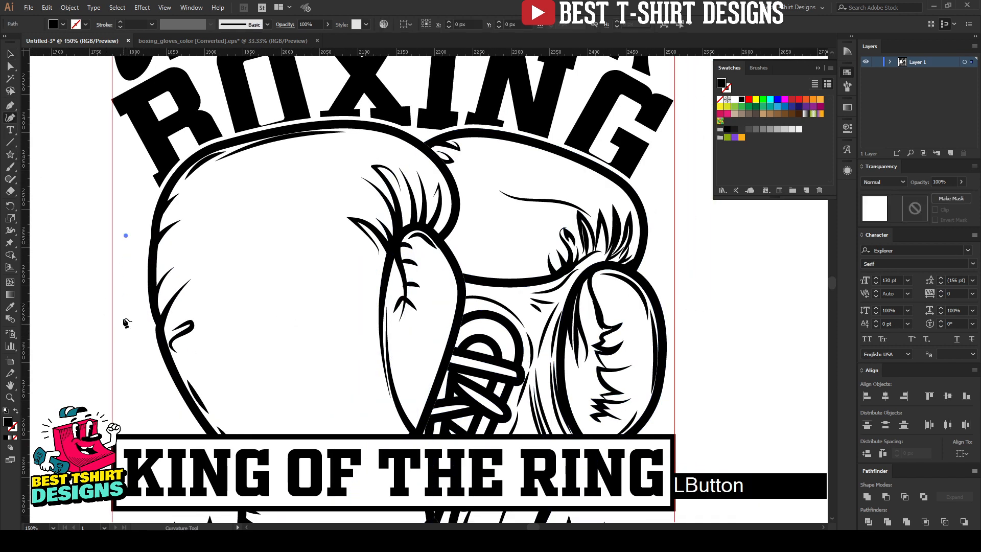
left_click(122, 318)
left_click(130, 346)
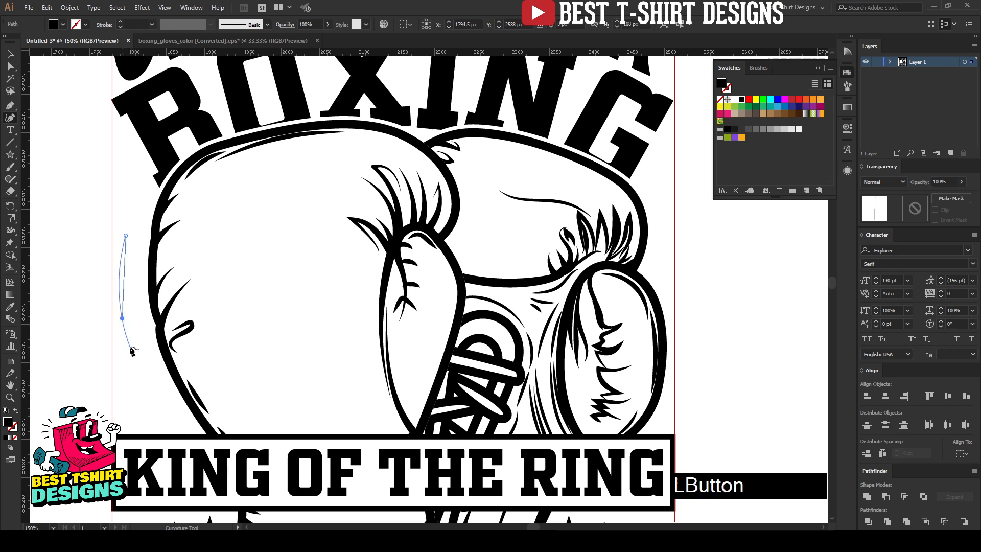
left_click(141, 326)
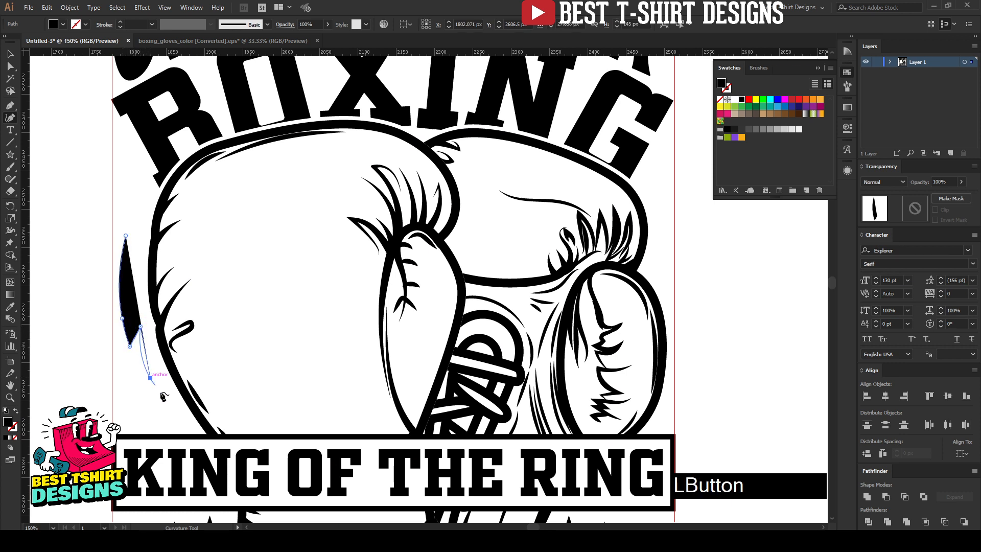
left_click(186, 424)
key("shift+x")
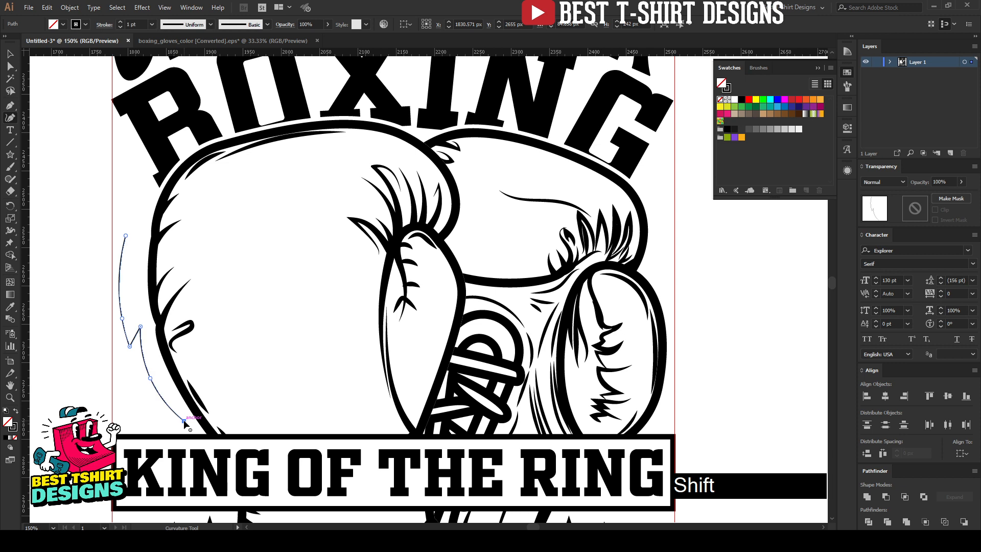
Set the lightning line's stroke to 10 pt with the width profile that tapers at both ends.
left_click(10, 53)
left_click(142, 390)
left_click(148, 376)
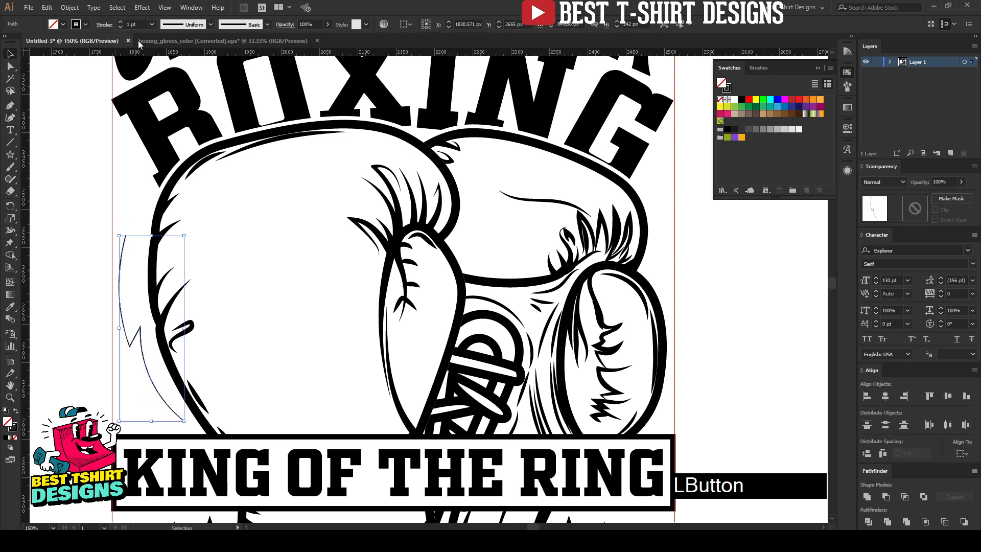
scroll(136, 25, "up", 1)
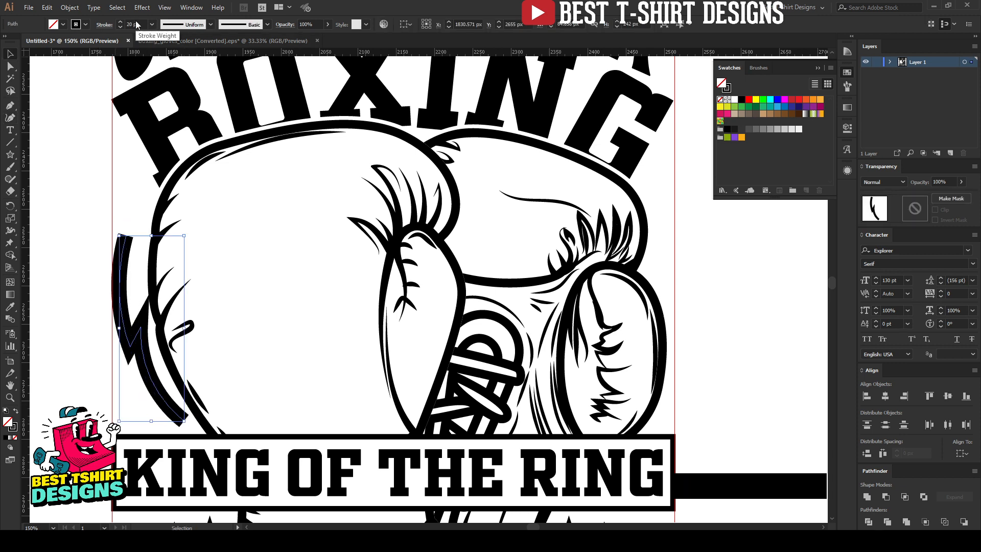
left_click(104, 25)
left_click(61, 181)
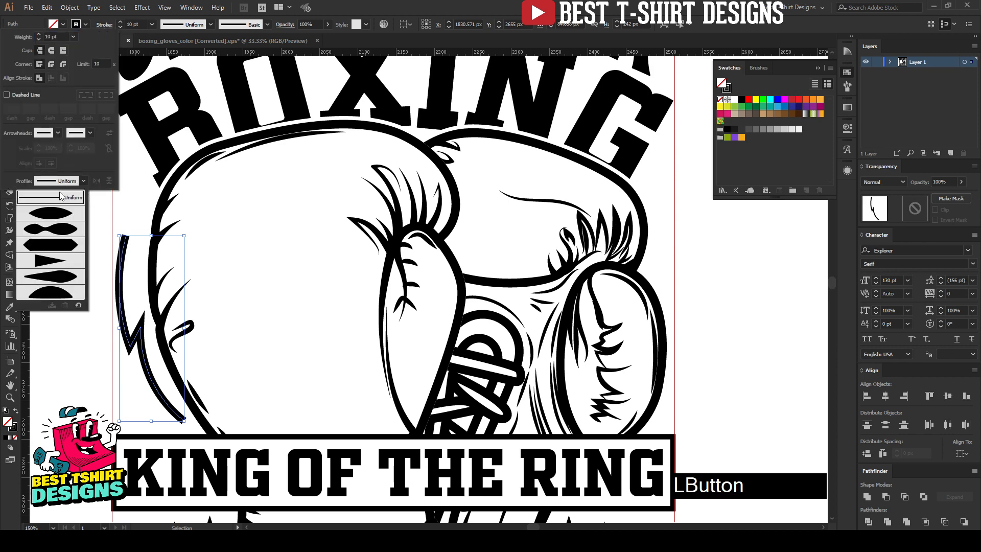
left_click(62, 225)
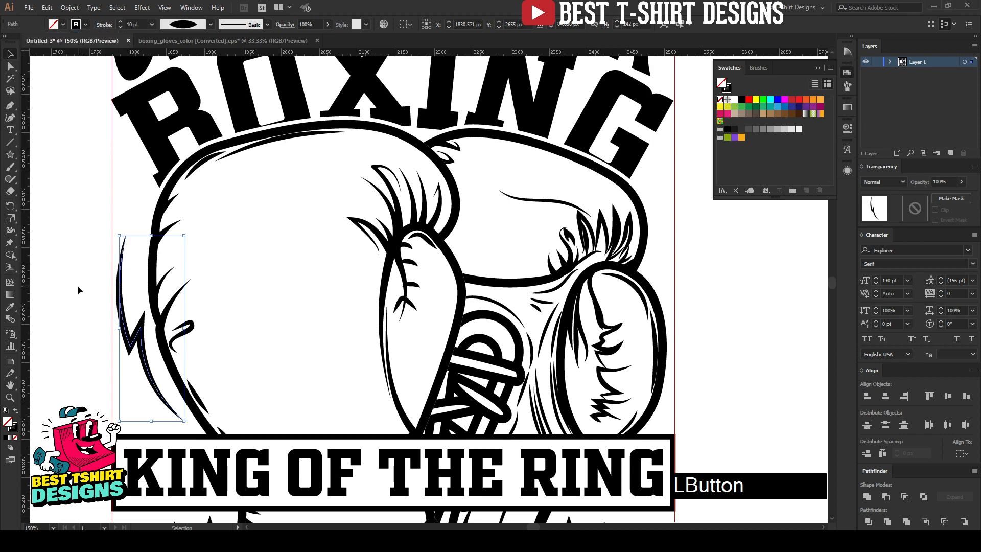
left_click(78, 330)
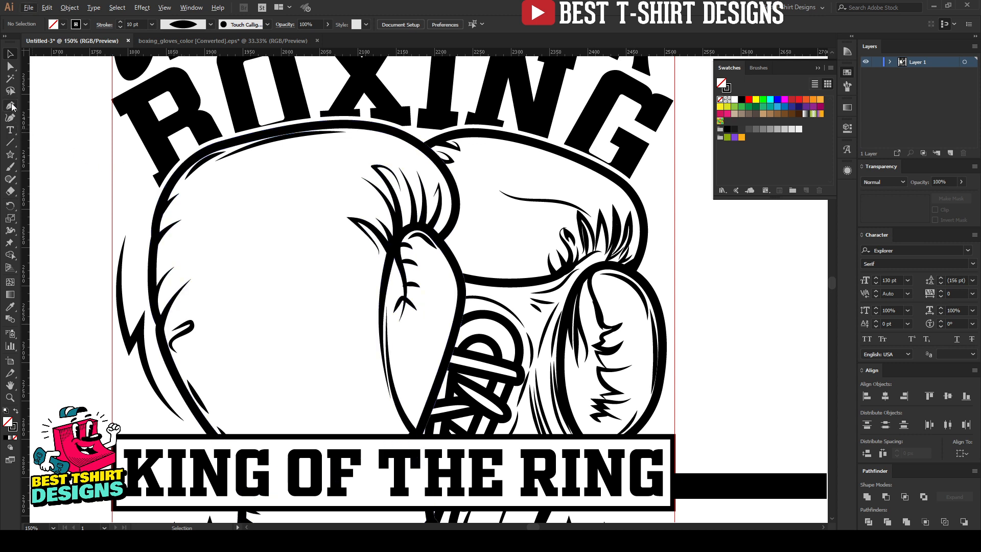
Draw a black star below the B of BOXING, duplicate it below the G, and align both on their vertical centers.
left_click(10, 155)
mouse_move(132, 190)
left_mouse_down()
mouse_move(138, 200)
mouse_move(659, 191)
left_mouse_up()
key("shift+x")
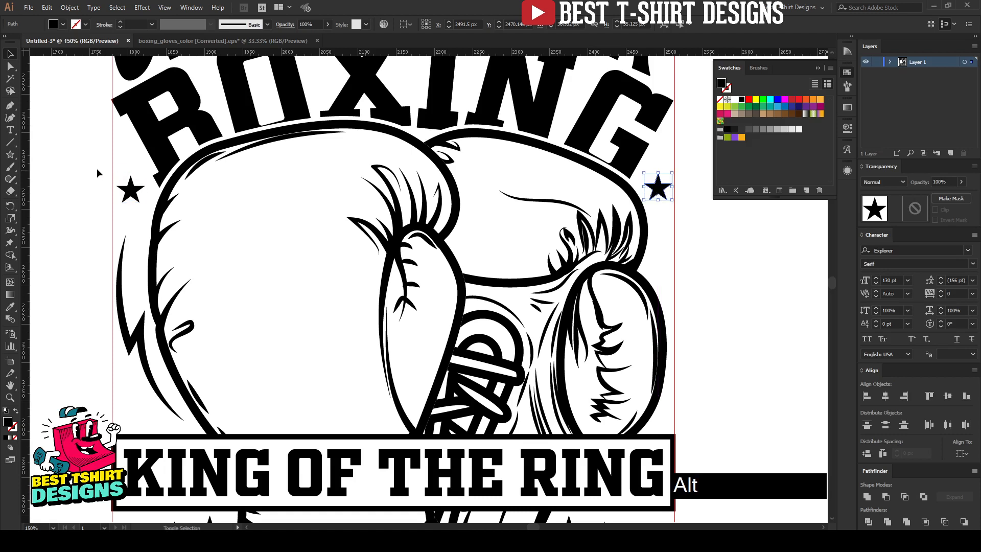
left_click(131, 190, "shift")
left_click(485, 22)
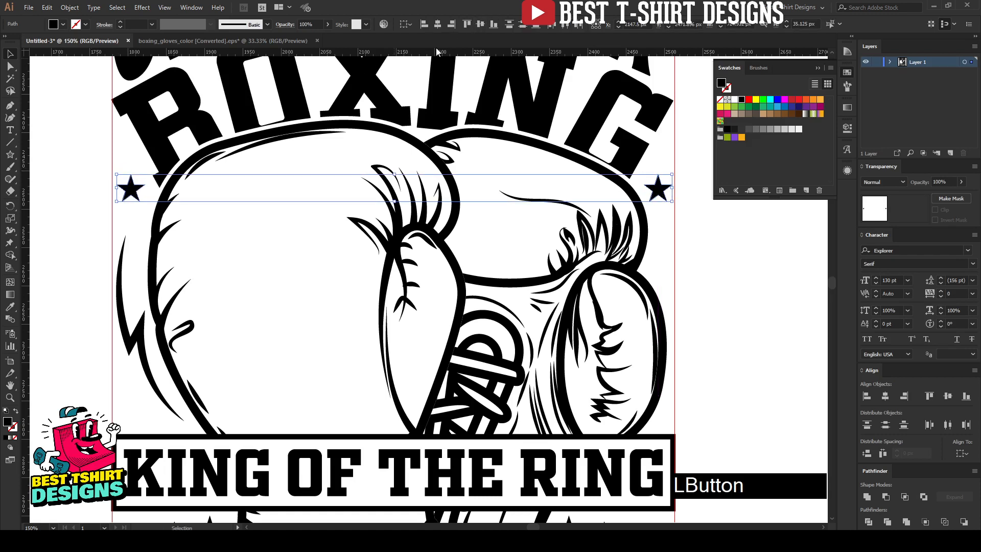
scroll(191, 155, "down", 1)
left_click(595, 279)
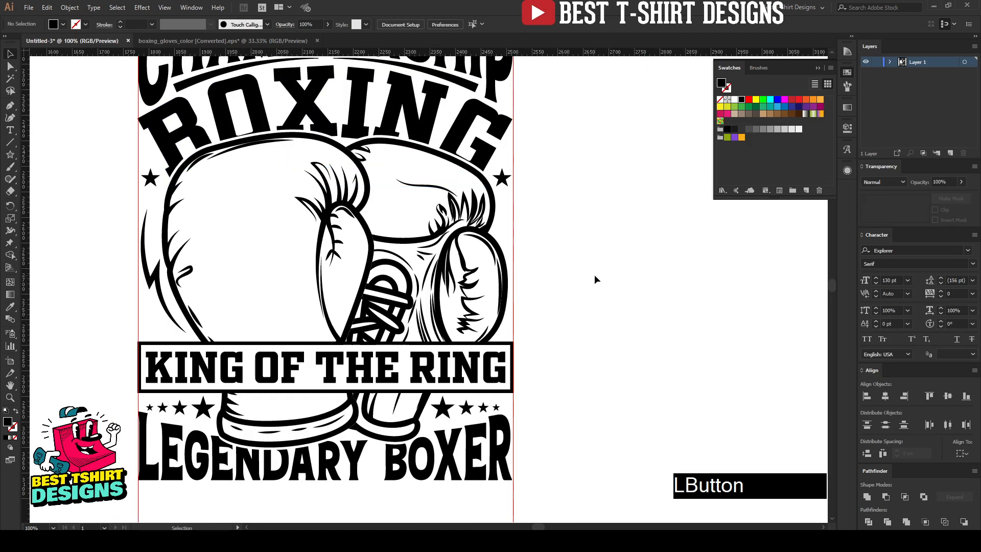
Duplicate the star from below the G to just above the banner beside the large glove's lower edge.
left_click_drag(496, 184, 160, 330)
scroll(344, 394, "down", 1)
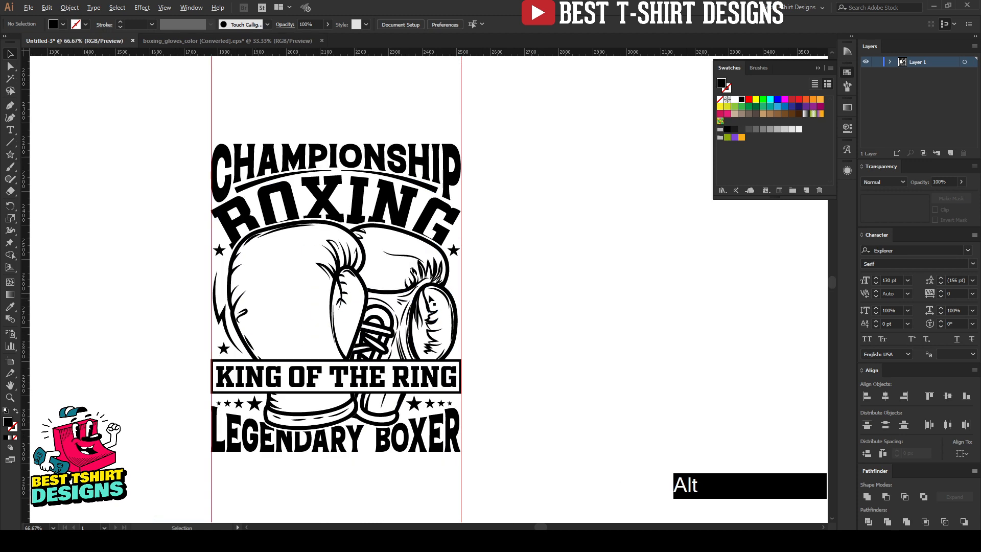
left_click(586, 304)
Select and delete the two vertical guides framing the design.
scroll(251, 377, "down", 2)
left_click_drag(158, 395, 564, 442)
key("Delete")
scroll(563, 443, "up", 2)
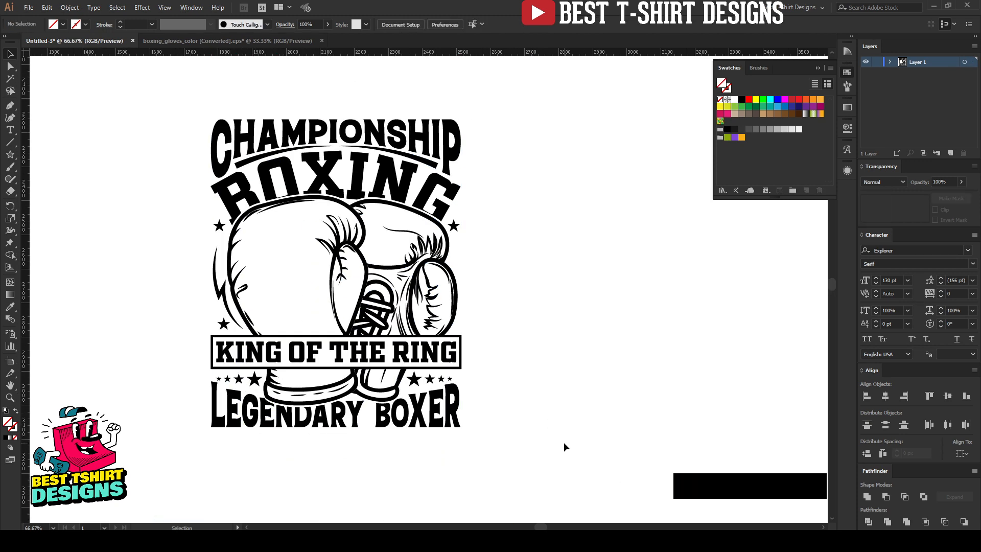
left_click(563, 442)
Isolate the artwork group and nudge the masked BOXING lettering upward toward the tapered arcs.
scroll(284, 182, "up", 1, "alt")
left_click(299, 188)
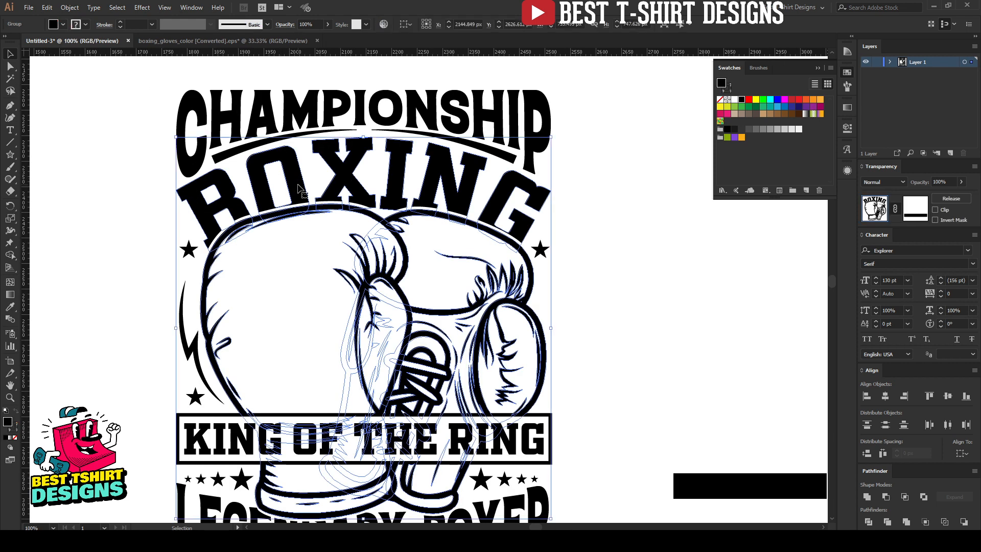
left_click(131, 216)
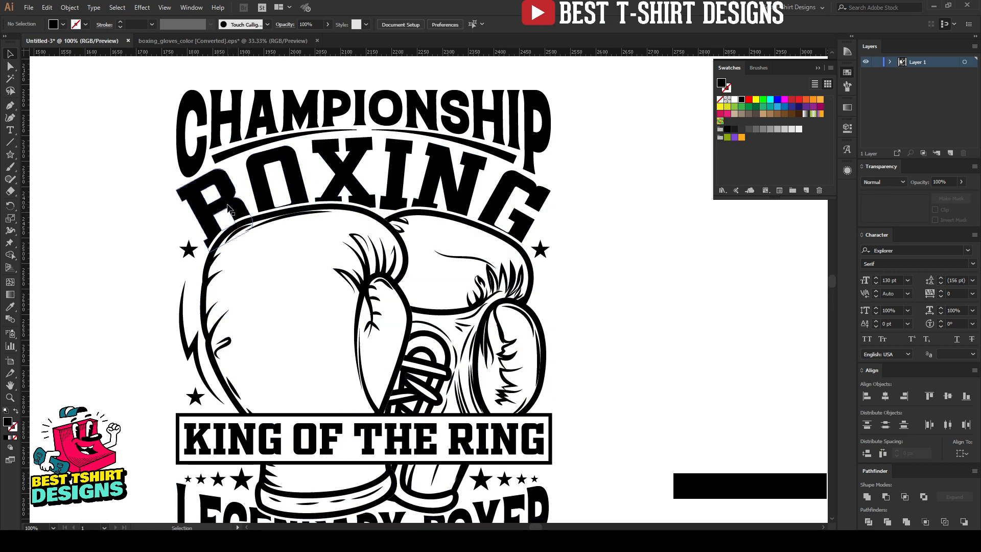
double_click(263, 186)
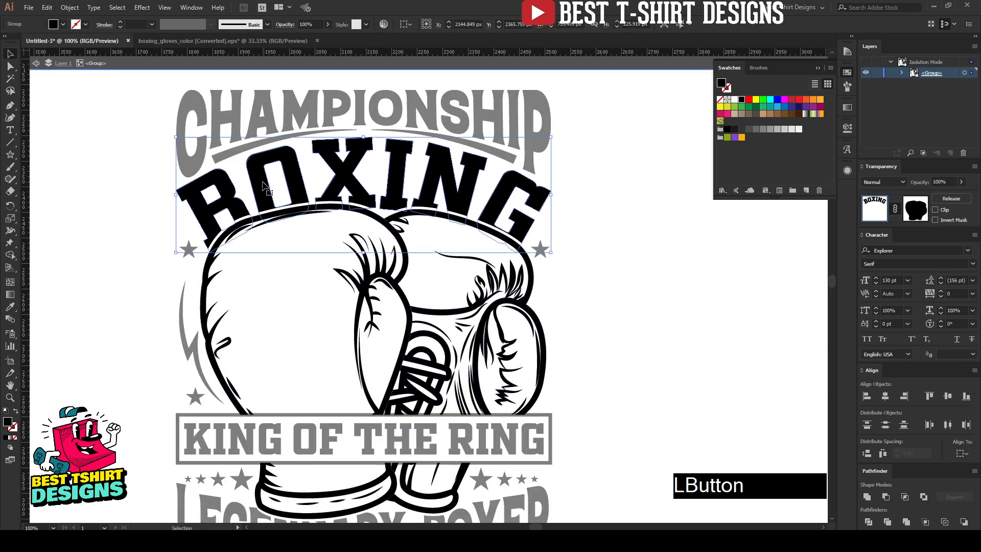
key("Up")
key("Up")
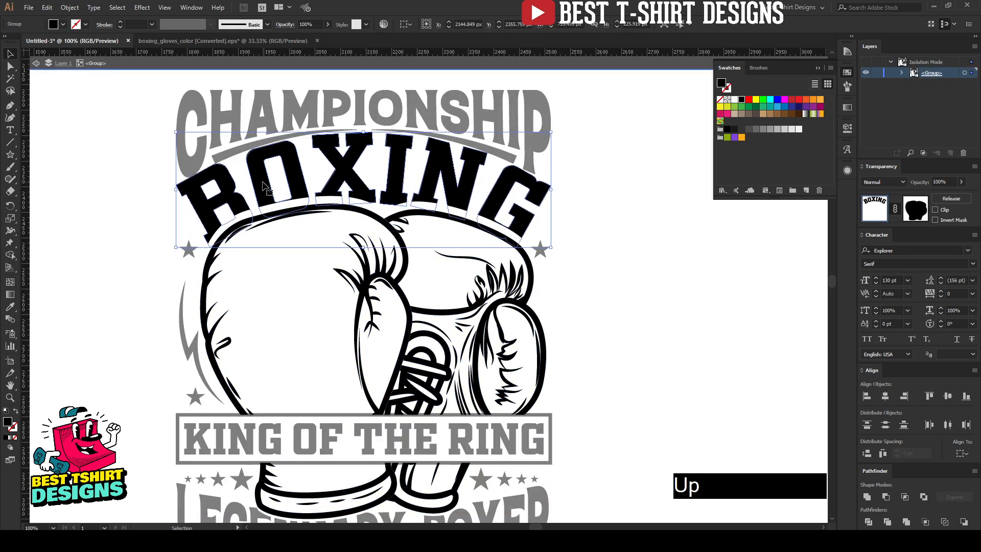
key("Up")
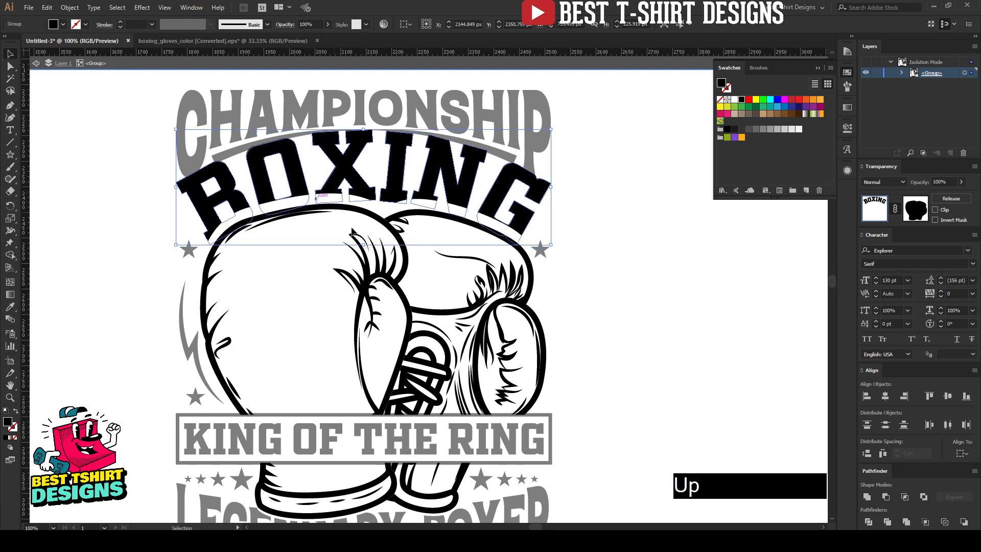
Open the BOXING lettering's opacity mask and nudge the glove-shaped mask path slightly down toward the gloves.
left_click(910, 210)
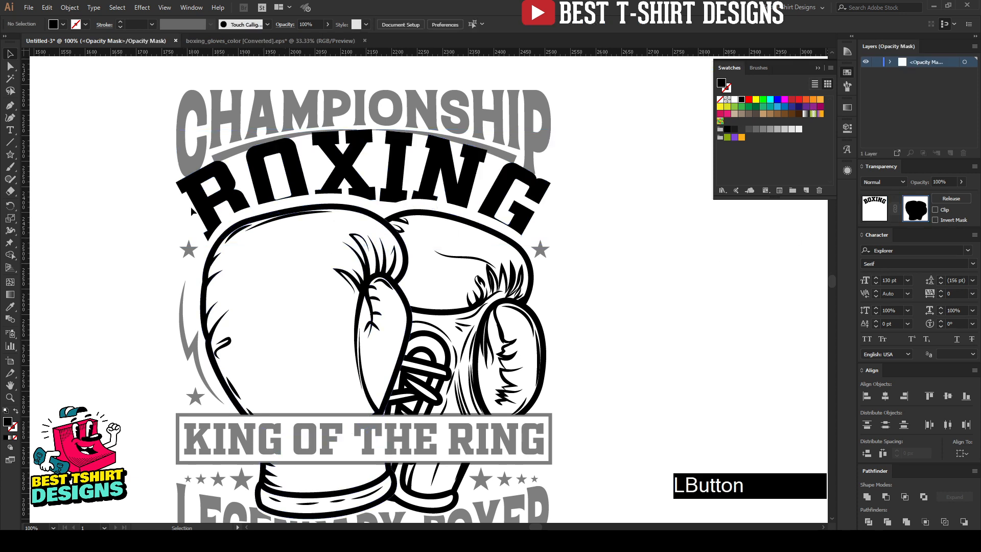
left_click_drag(532, 267, 624, 427)
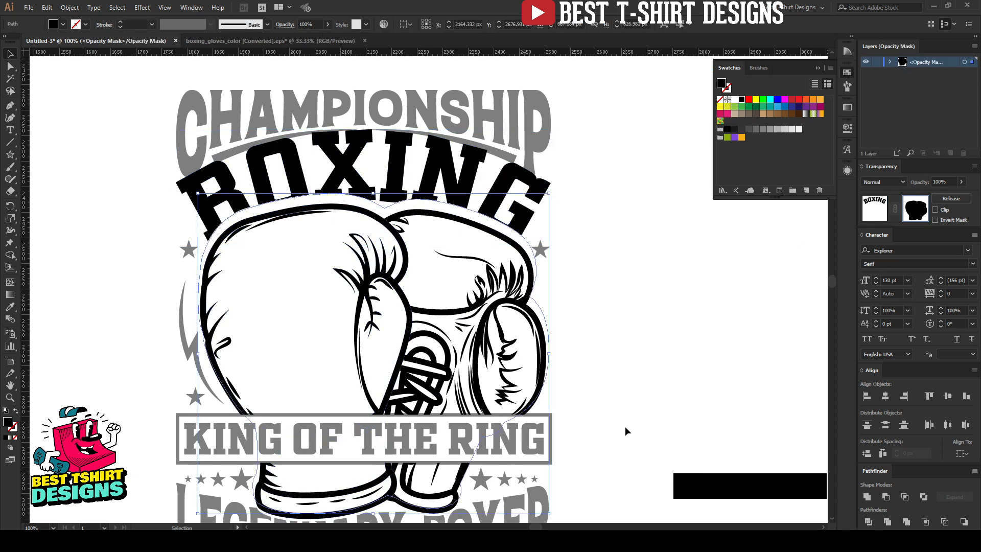
key("Down")
key("Down")
key("Down")
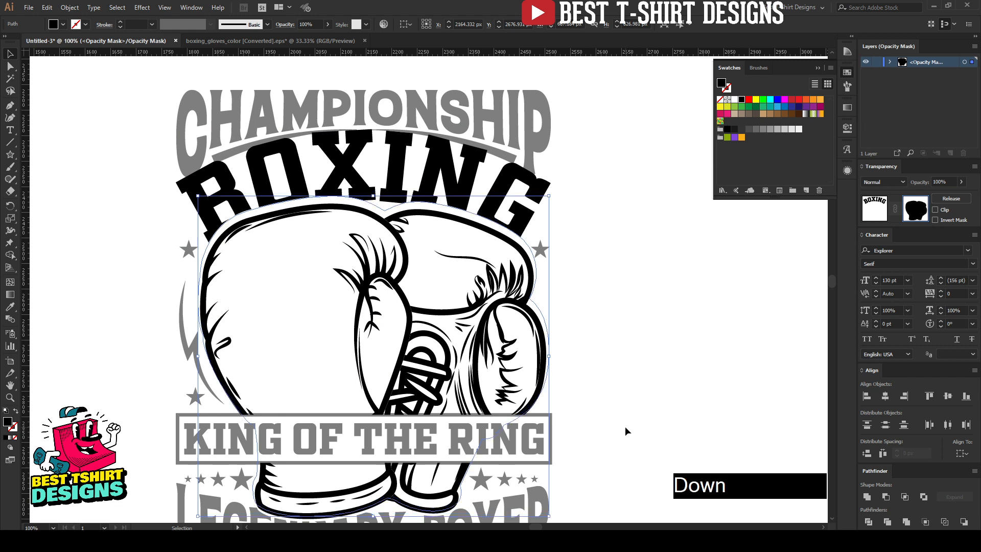
Exit the BOXING opacity mask and nudge the CHAMPIONSHIP lettering with its tapered arcs slightly upward, away from BOXING.
left_click(624, 426)
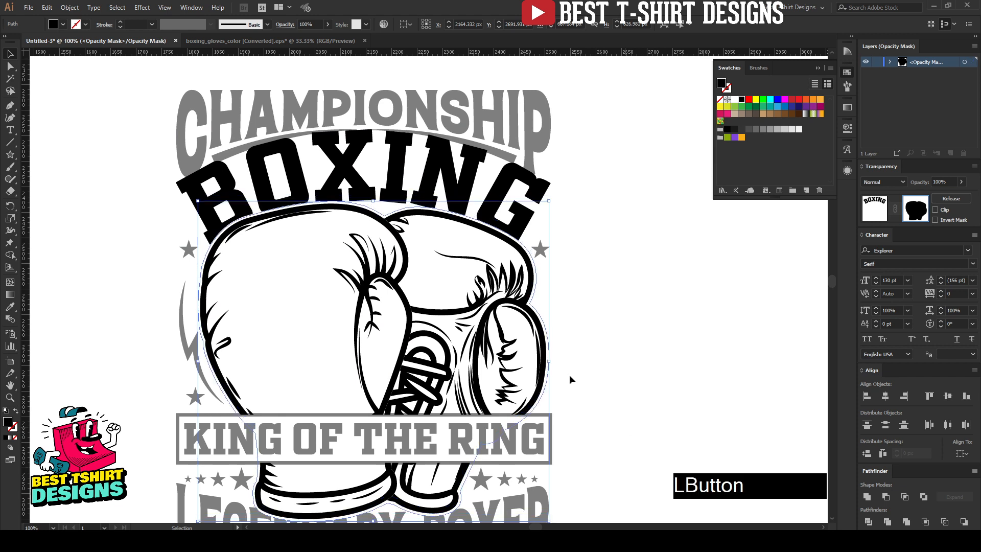
left_click(867, 205)
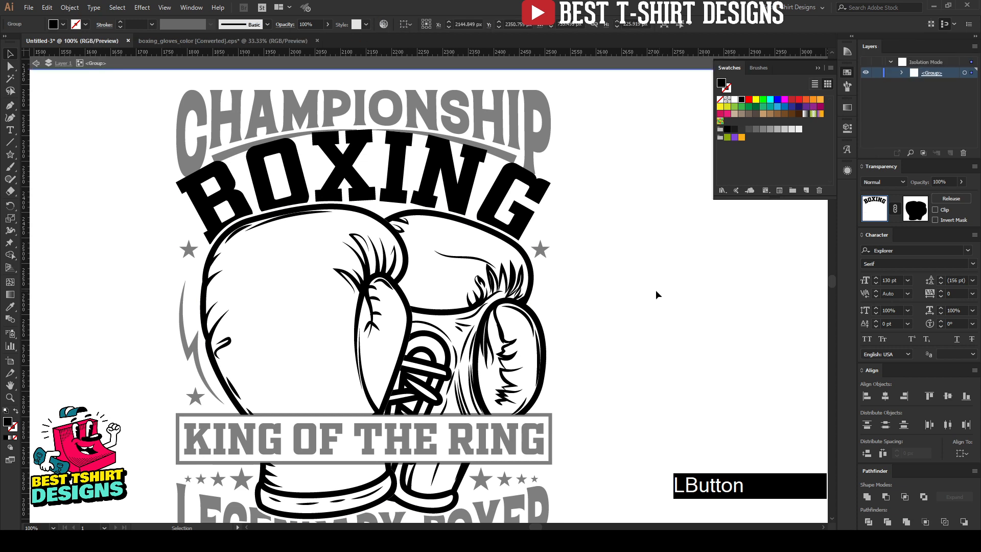
left_click_drag(144, 120, 603, 219)
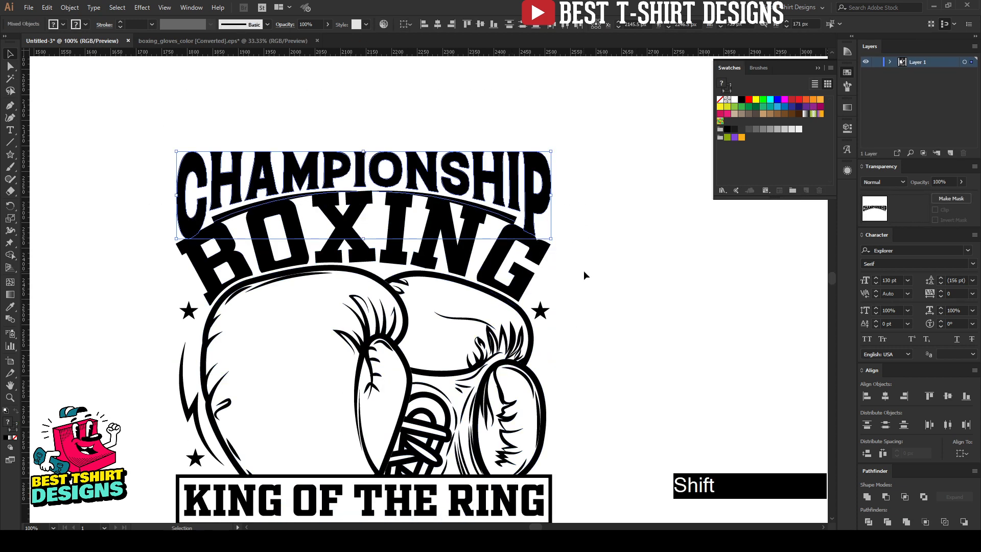
key("Up")
key("Up")
key("Up")
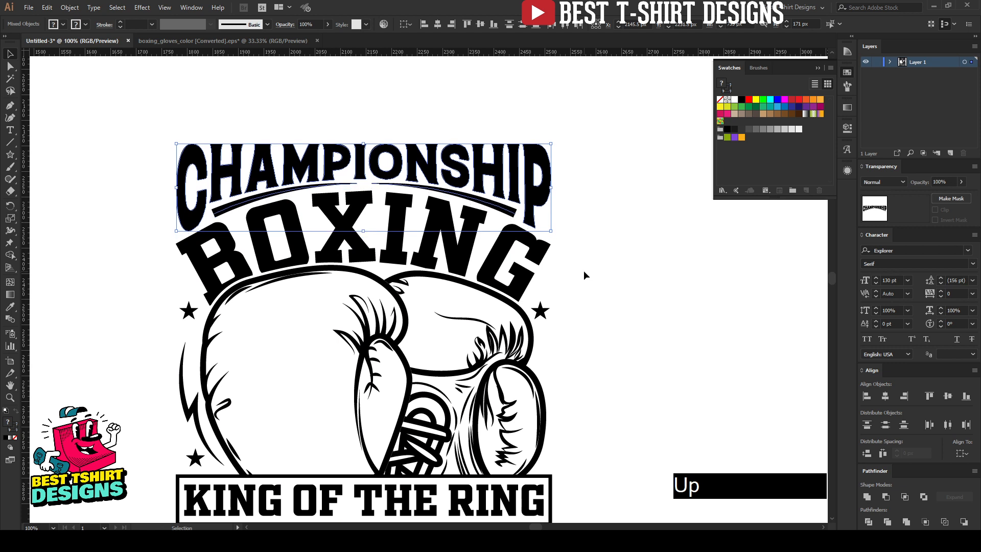
left_click(584, 271)
scroll(283, 184, "down", 1)
left_click(517, 237)
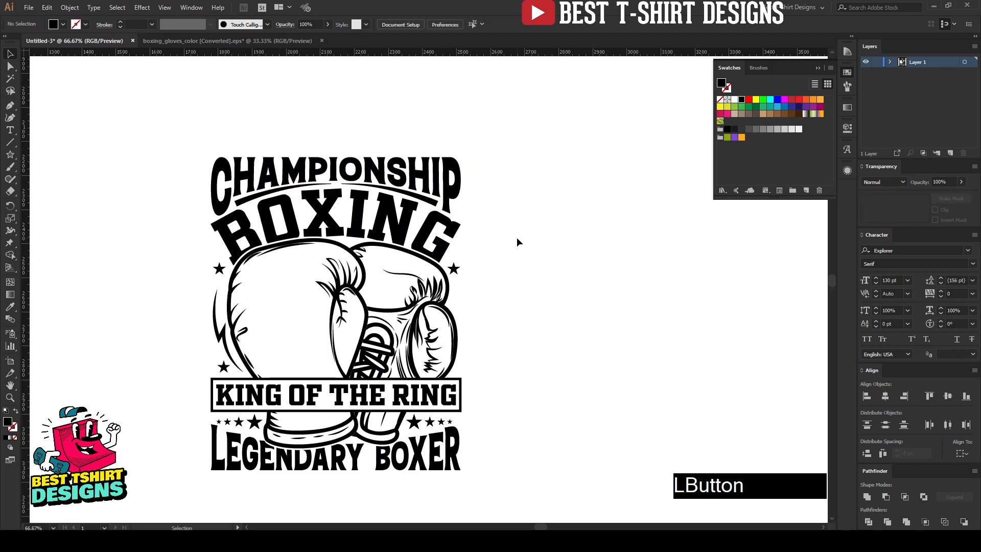
scroll(517, 242, "down", 1)
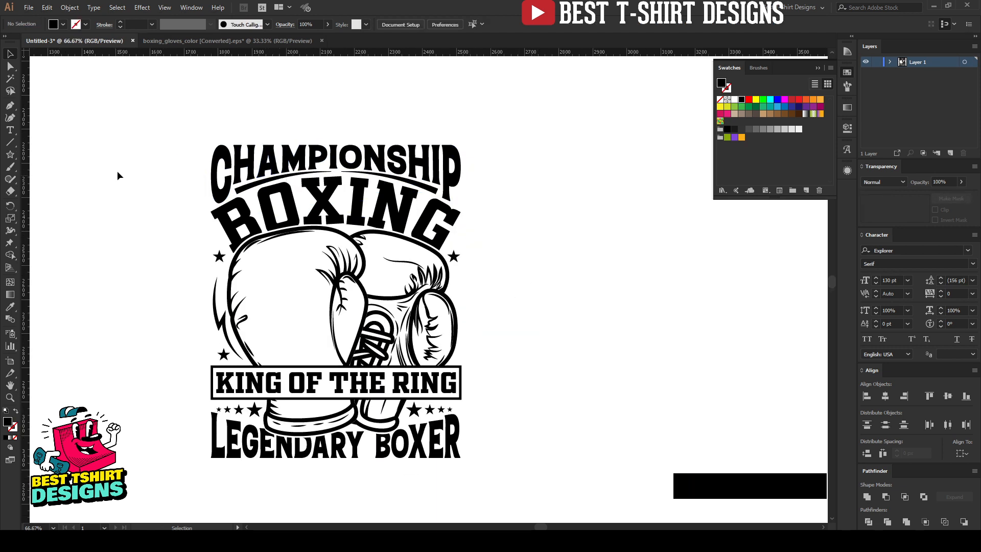
Select the whole design, expand its appearance, and expand its fills and strokes.
left_click_drag(192, 105, 509, 488)
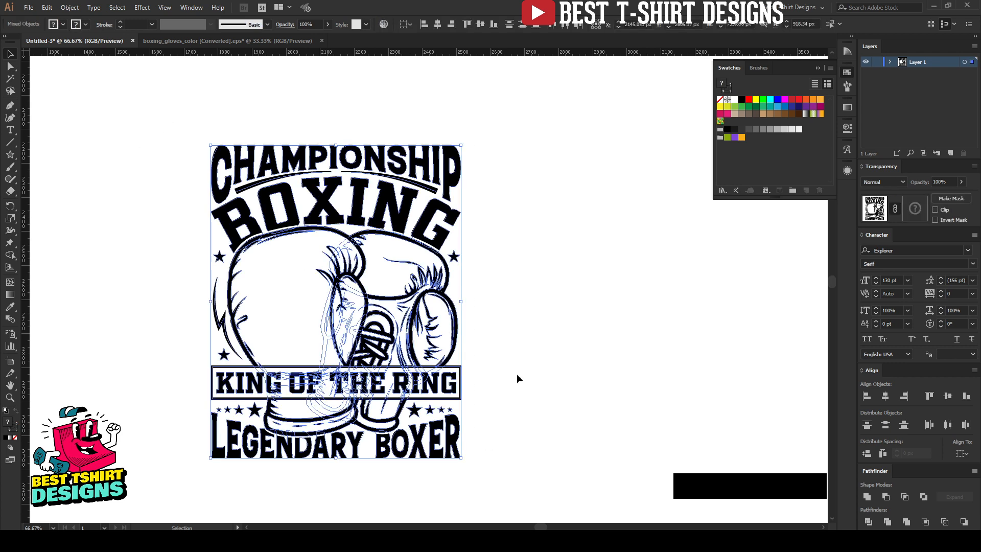
left_click(74, 10)
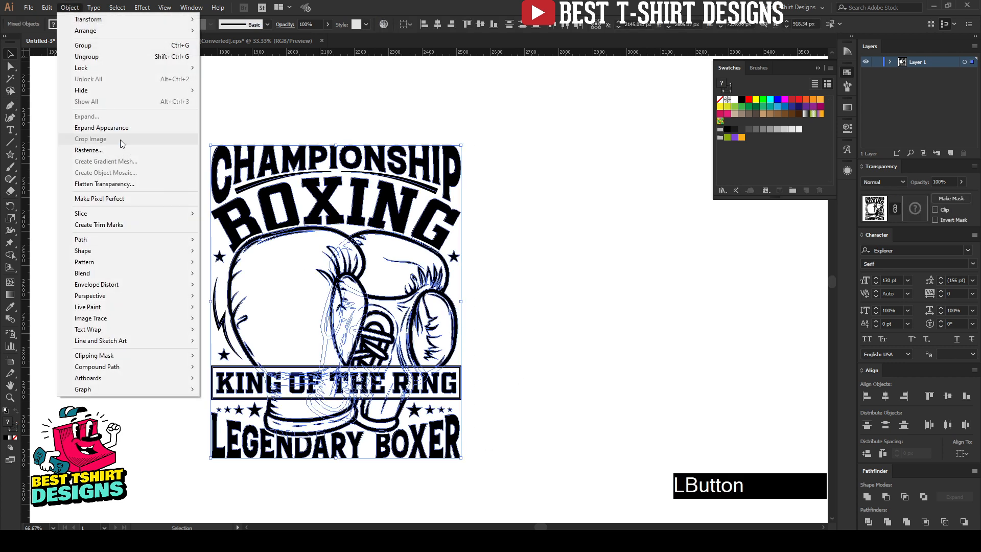
left_click(90, 125)
left_click_drag(169, 109, 552, 497)
left_click(70, 8)
left_click(87, 116)
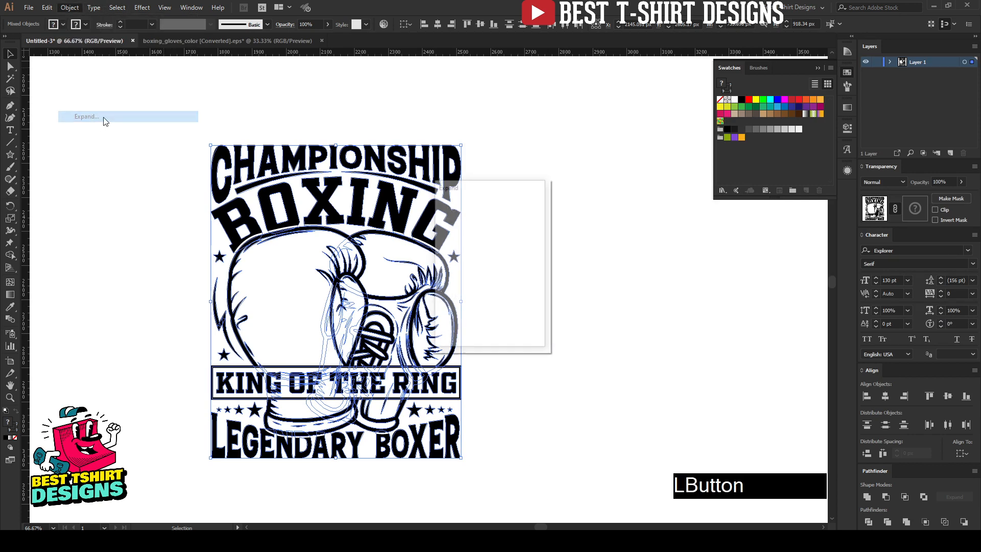
left_click(462, 325)
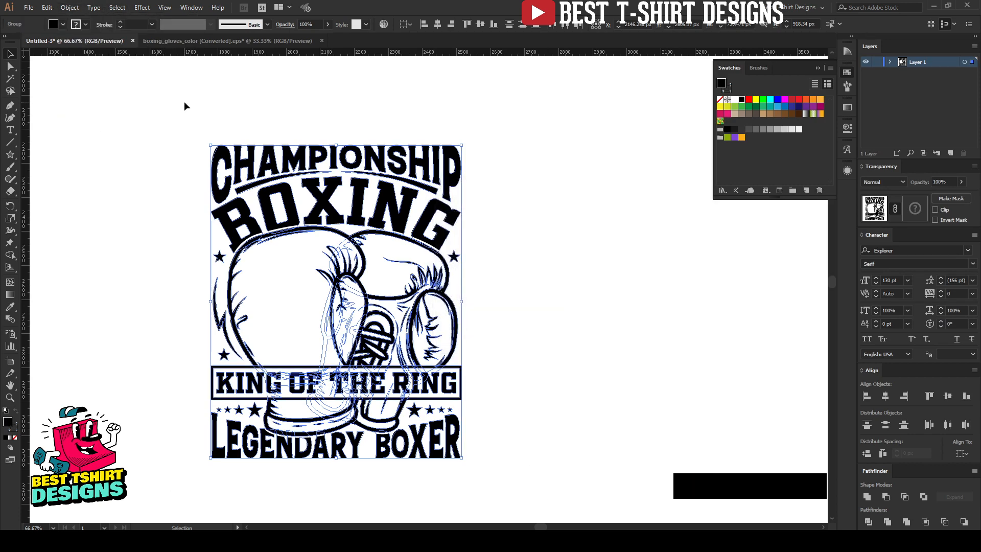
Reselect the complete design and run Expand on its fill and stroke two more times.
left_click_drag(174, 105, 543, 492)
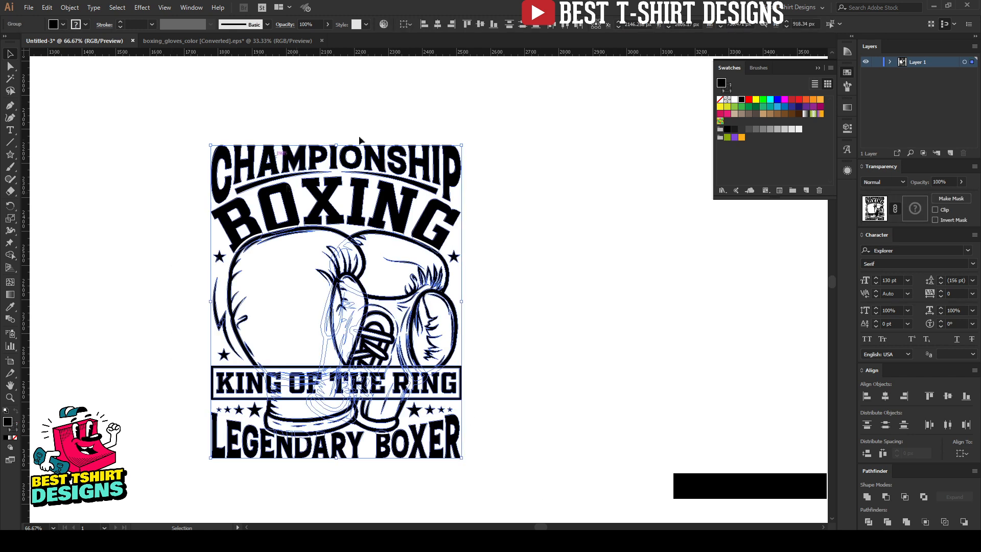
left_click(70, 8)
left_click(87, 115)
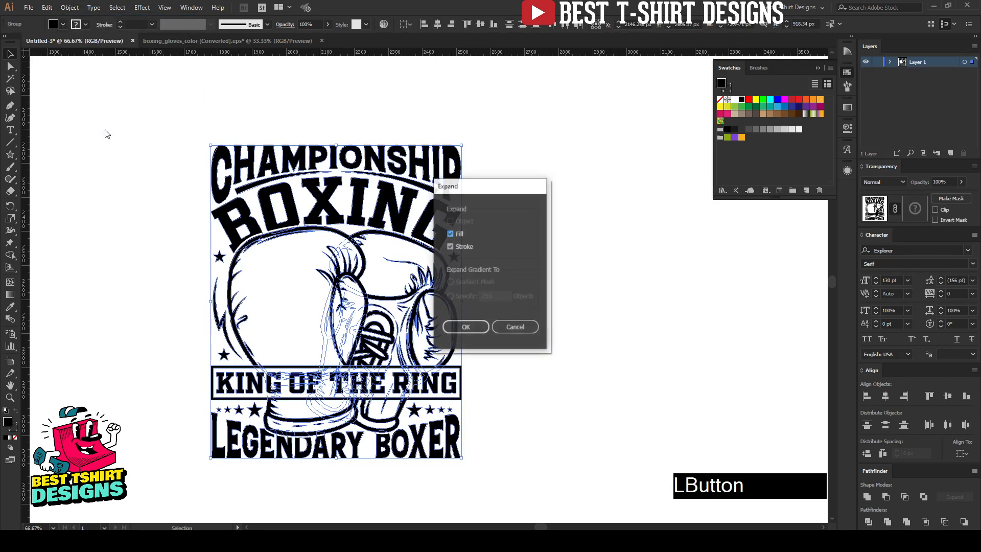
left_click(466, 328)
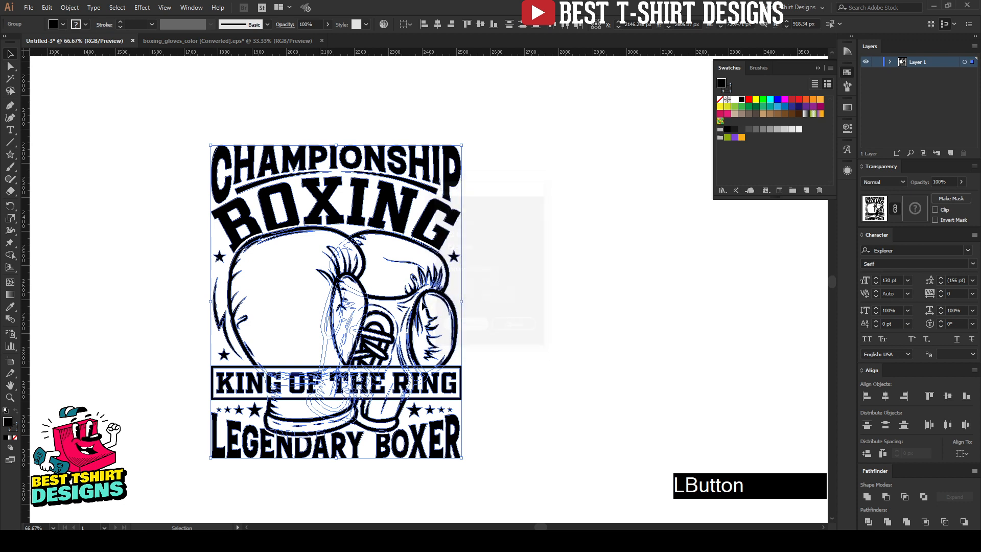
left_click(70, 7)
left_click(95, 120)
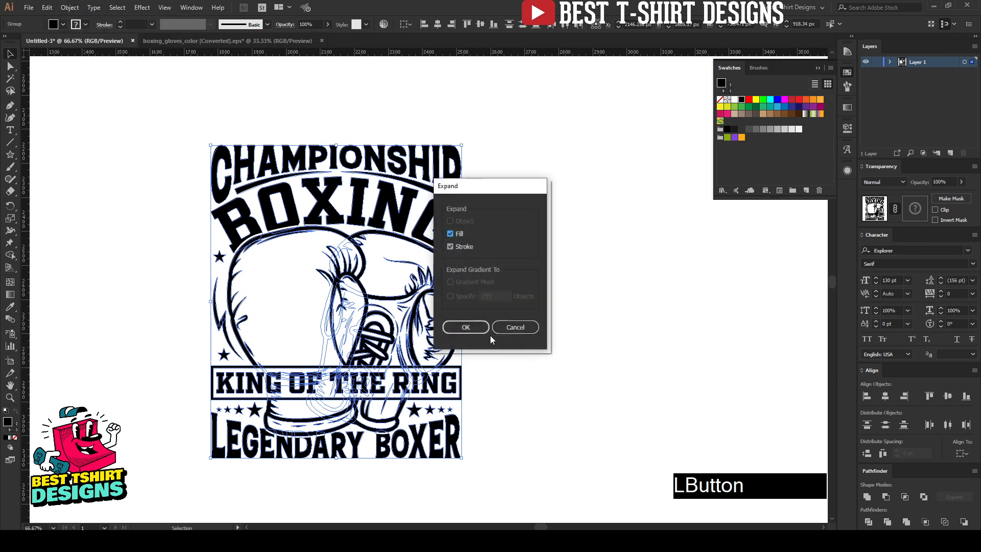
left_click(475, 330)
Set the expanded design's stroke to none and its fill to black, and deselect it.
left_click(85, 25)
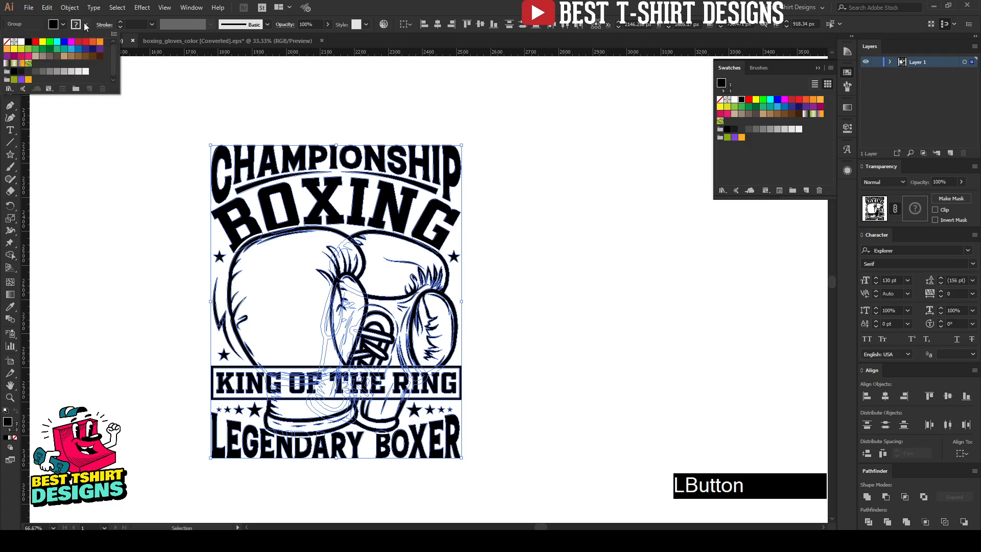
left_click(6, 41)
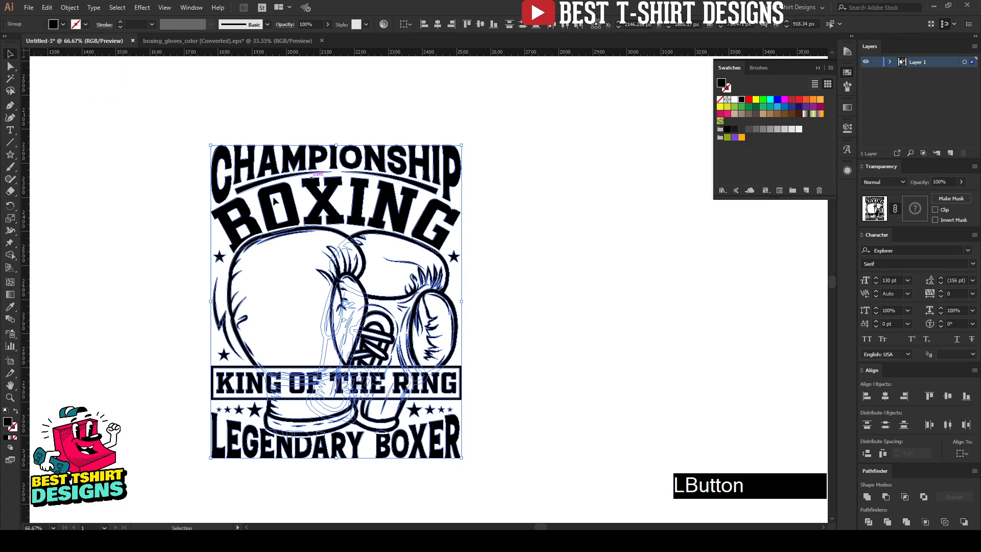
left_click(62, 25)
left_click(28, 43)
left_click(136, 186)
Examine the expanded black design up close and as a whole, from CHAMPIONSHIP down to LEGENDARY BOXER.
scroll(427, 370, "up", 1)
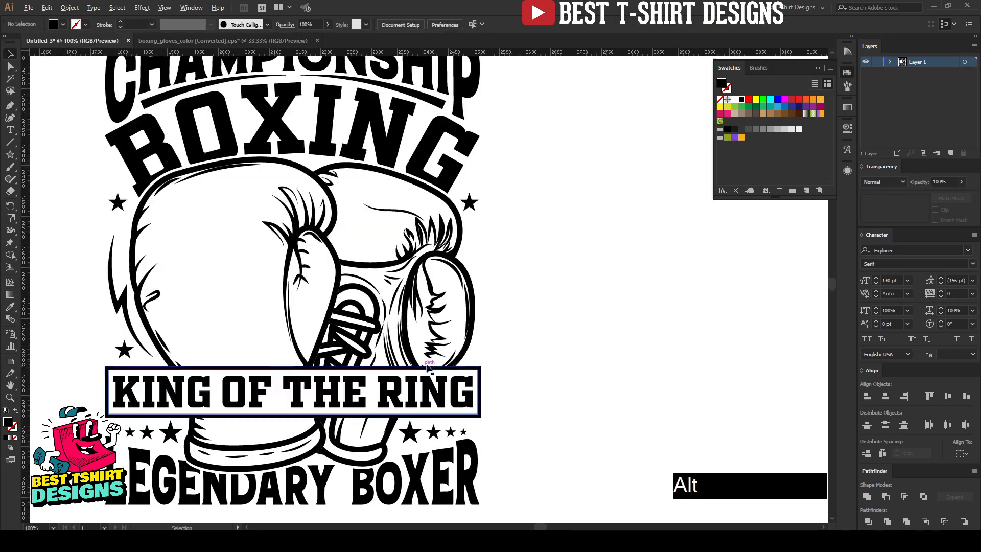
scroll(436, 317, "down", 1)
left_click_drag(500, 307, 493, 305)
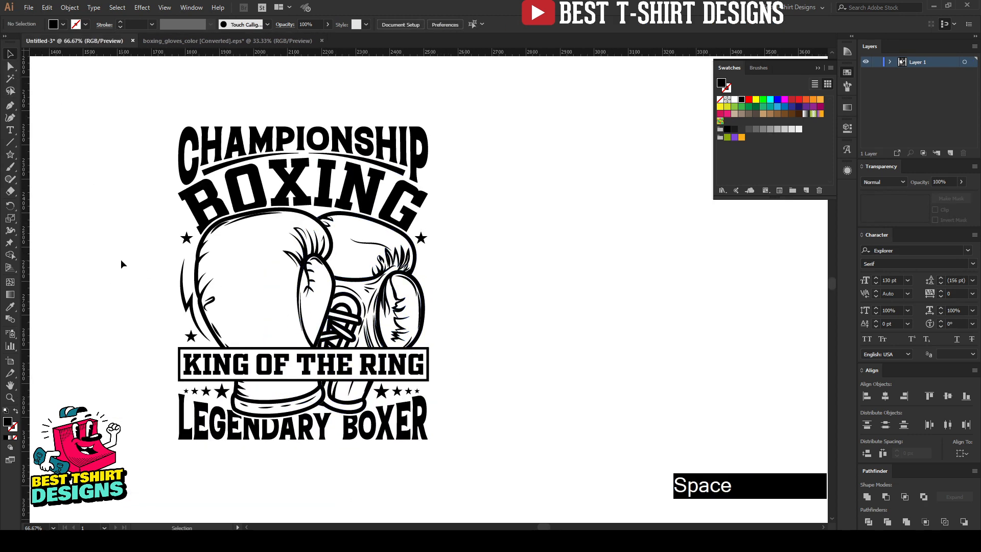
left_click(10, 399)
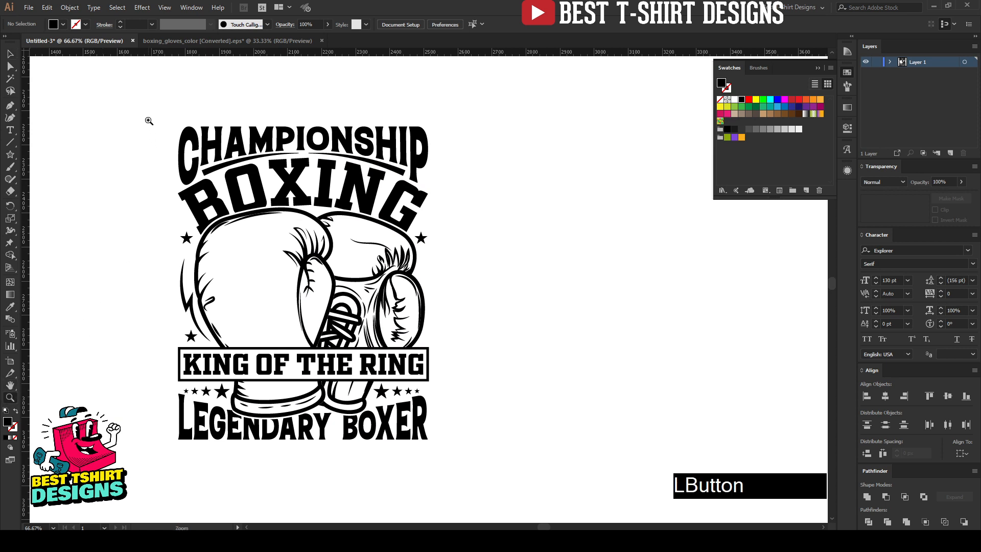
left_click_drag(149, 121, 213, 206)
scroll(203, 216, "down", 5)
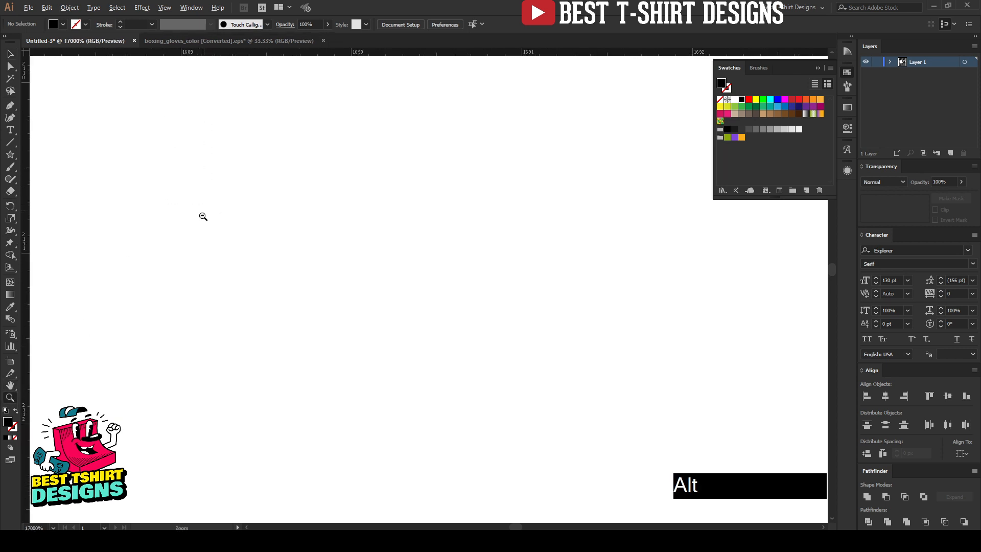
scroll(207, 223, "down", 9)
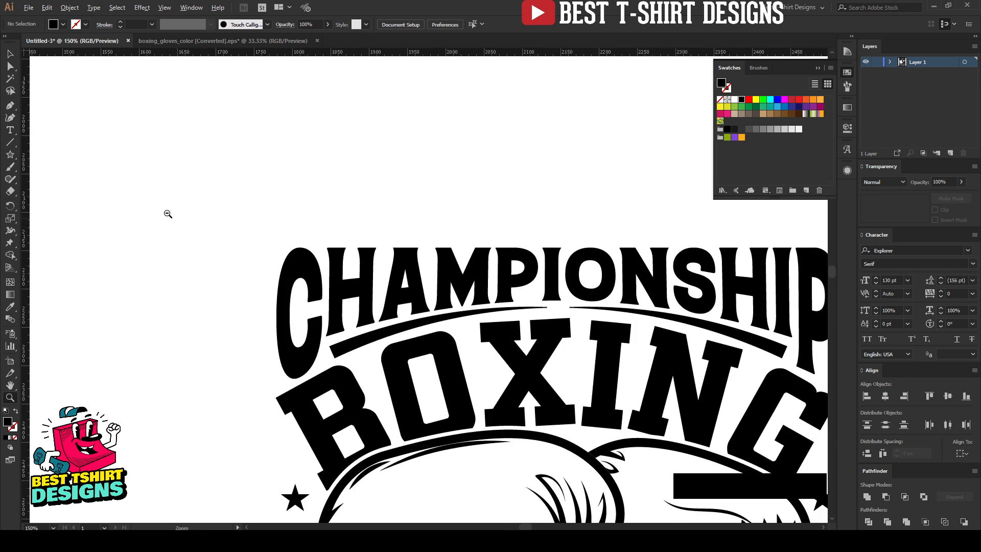
scroll(168, 194, "down", 3)
left_click_drag(192, 134, 488, 494)
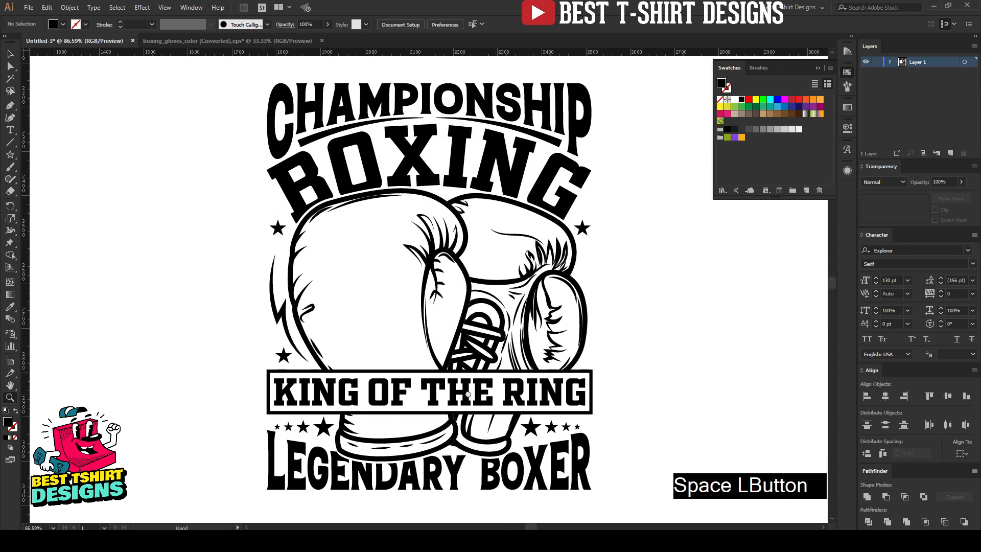
left_click_drag(499, 397, 351, 395)
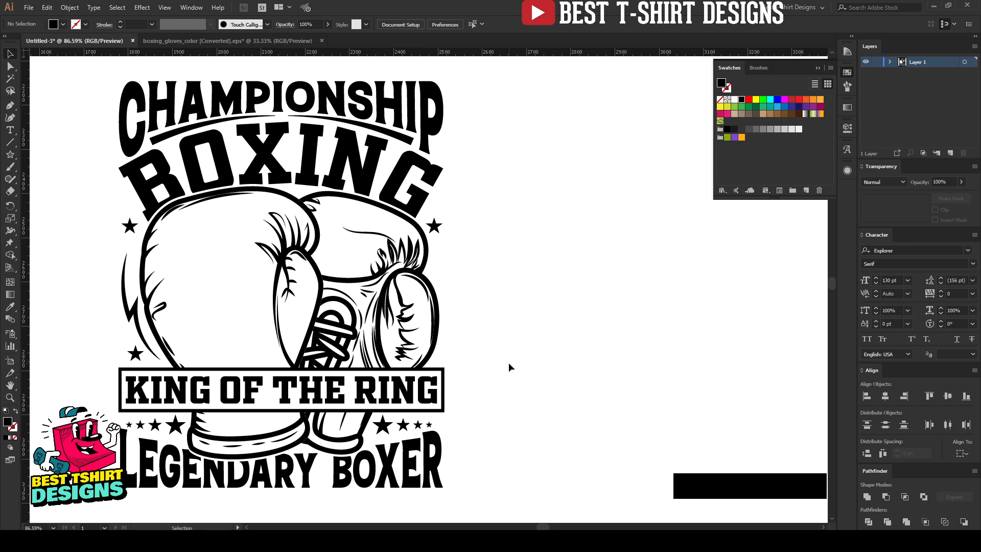
Switch to the boxing_gloves_color document and undo its edits until the original red gloves are back on the artboard.
left_click(235, 41)
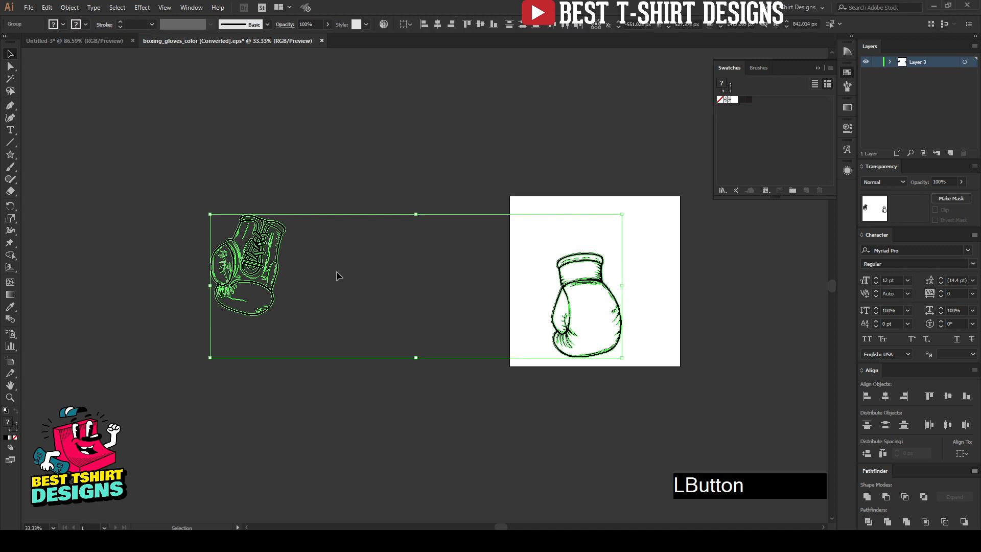
left_click(337, 276)
key("ctrl+z")
key("ctrl+z")
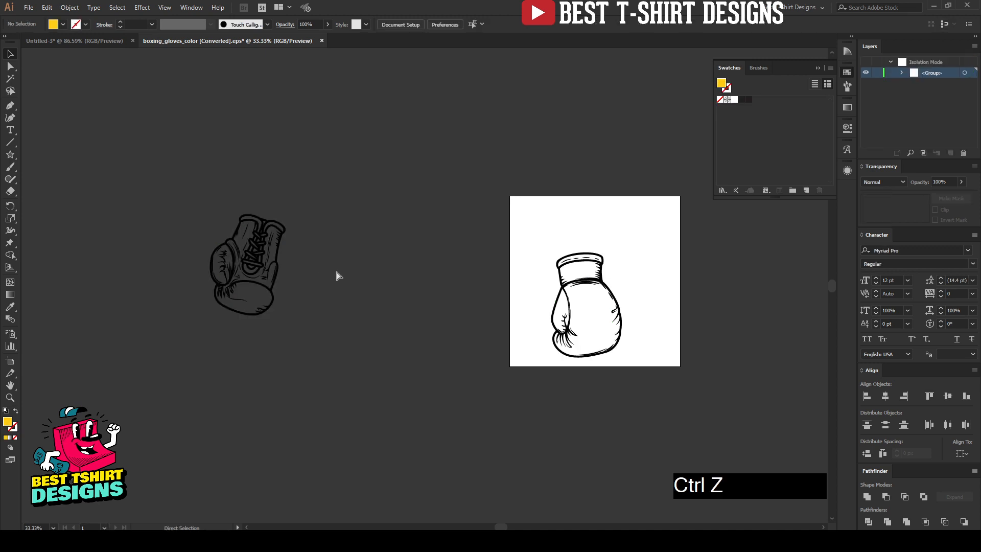
key("ctrl+z")
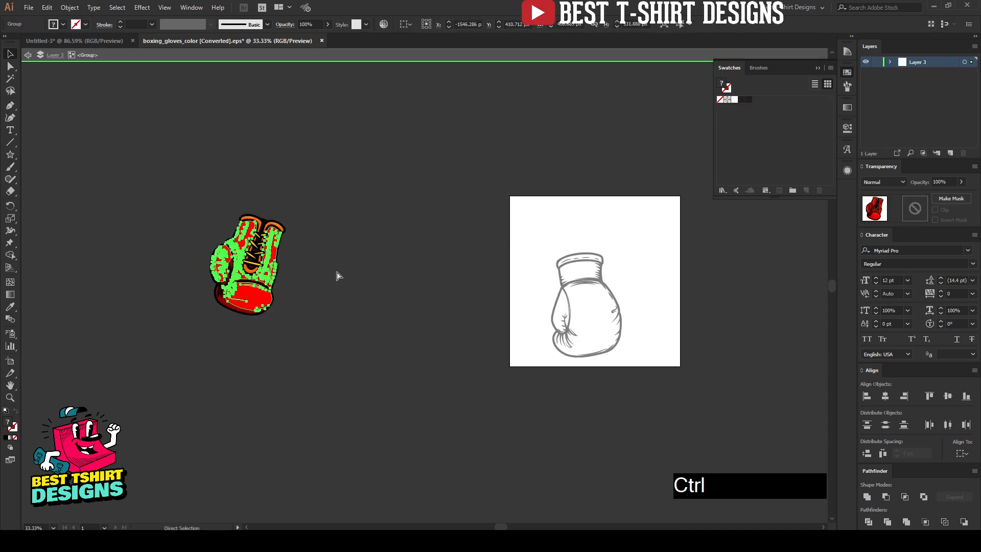
key("ctrl+z")
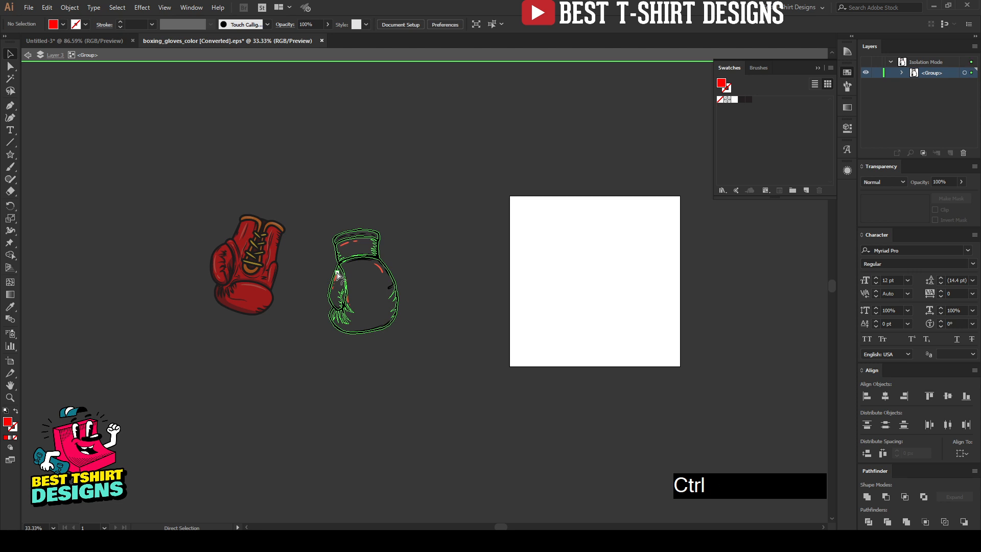
key("ctrl+z")
key("ctrl+z")
key("ctrl+z")
key("ctrl+z")
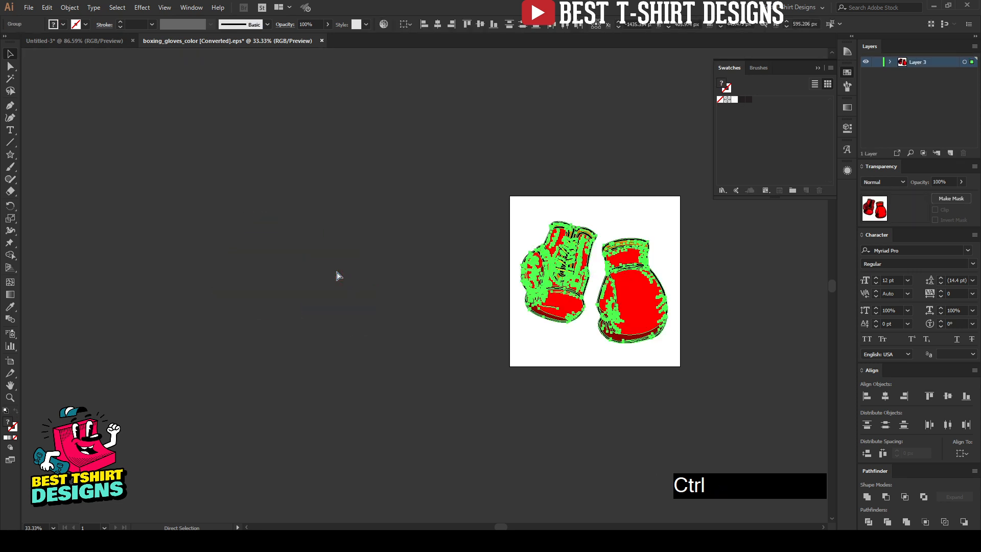
key("ctrl+z")
Examine the original red gloves, and return to the T-shirt design document to compare the finished black artwork.
left_click(393, 329)
scroll(768, 285, "up", 1)
left_click_drag(681, 294, 543, 287)
left_click(225, 215)
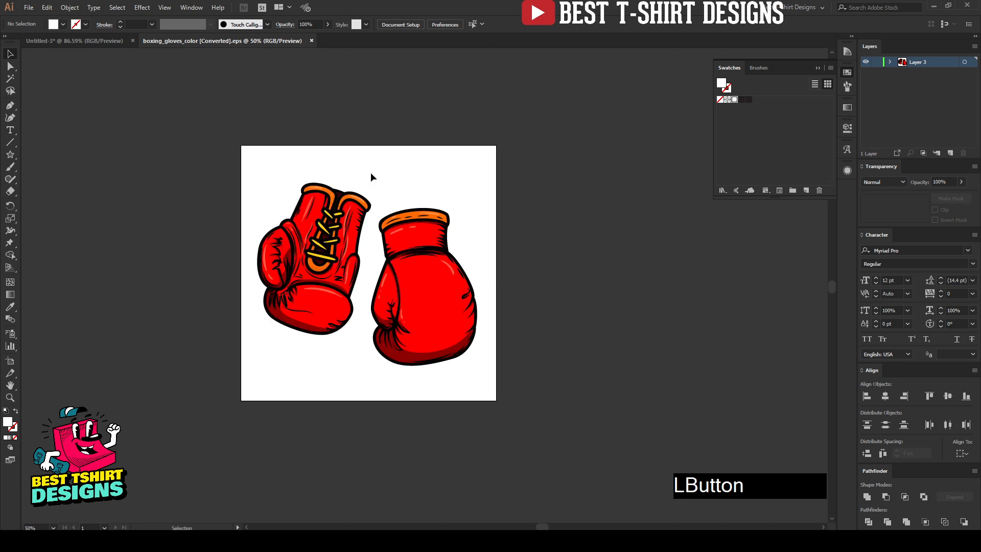
left_click_drag(371, 176, 563, 152)
left_click_drag(186, 120, 581, 181)
left_click(95, 41)
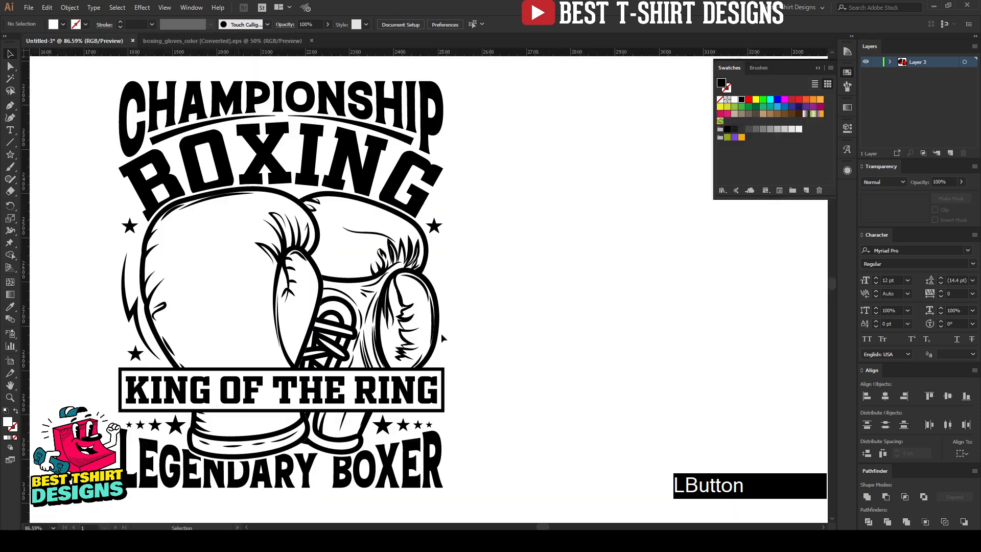
scroll(310, 251, "down", 1)
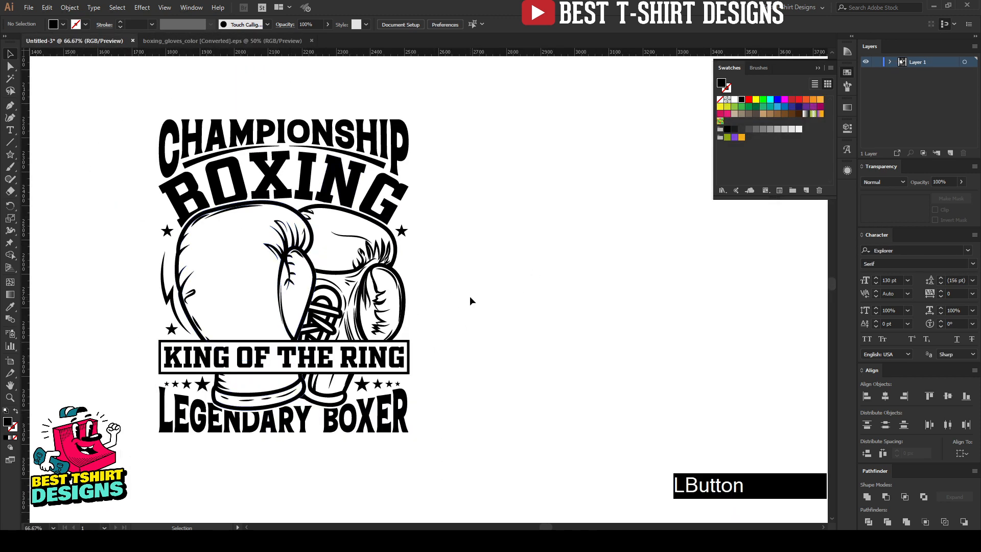
left_click_drag(132, 90, 443, 481)
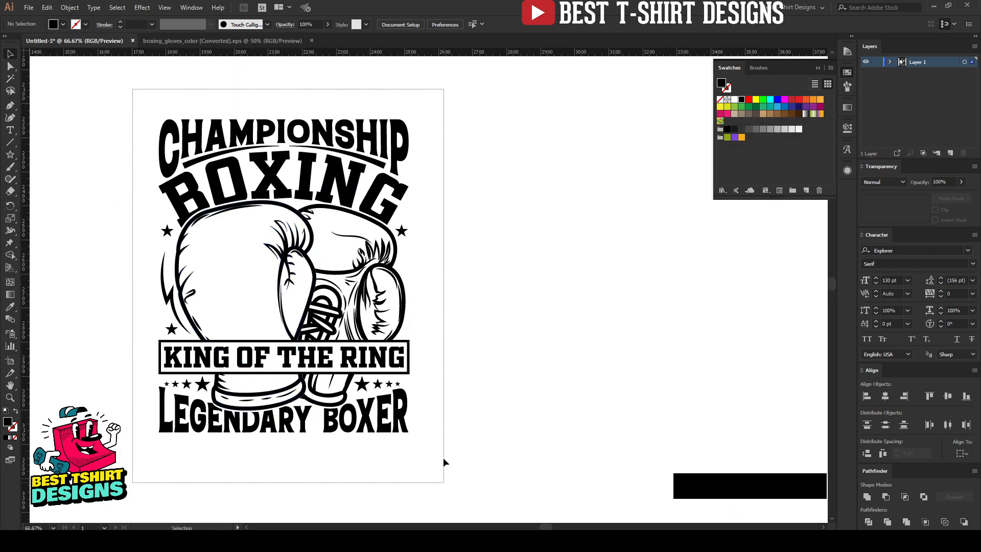
left_click(446, 361)
Duplicate the lightning-shaped accent beside the large glove to the blank area beyond the smaller glove and reflect the copy vertically.
scroll(177, 306, "up", 1)
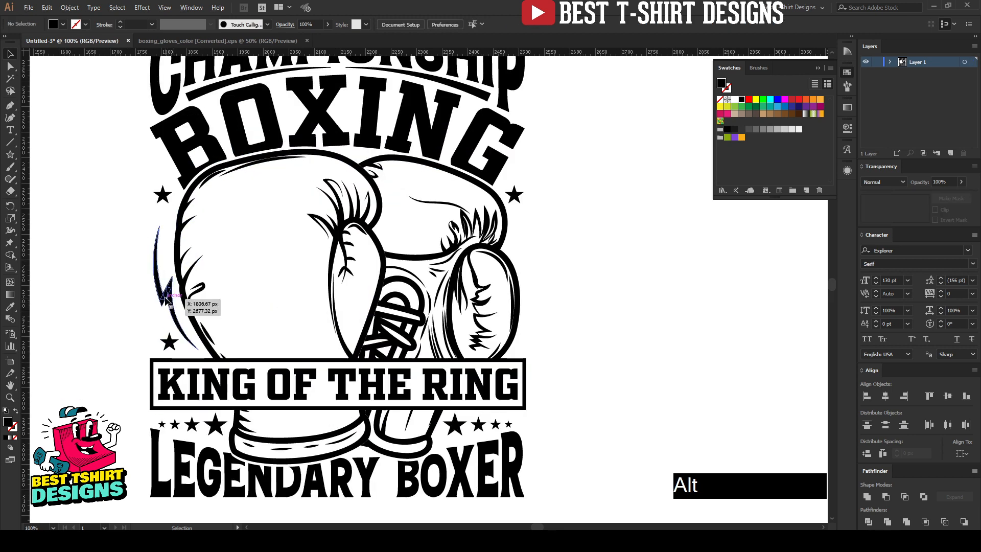
left_click_drag(169, 306, 503, 291)
key("ctrl+r")
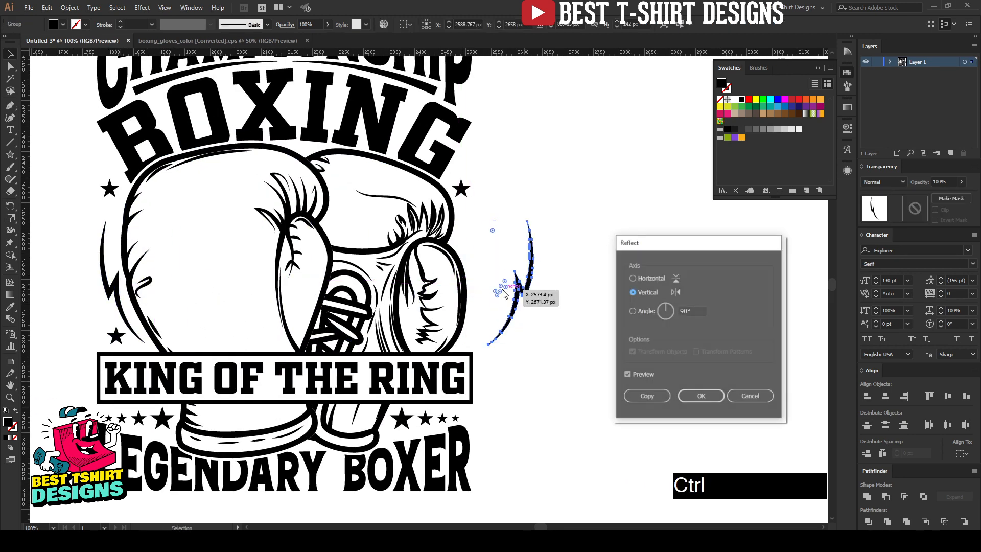
left_click(700, 396)
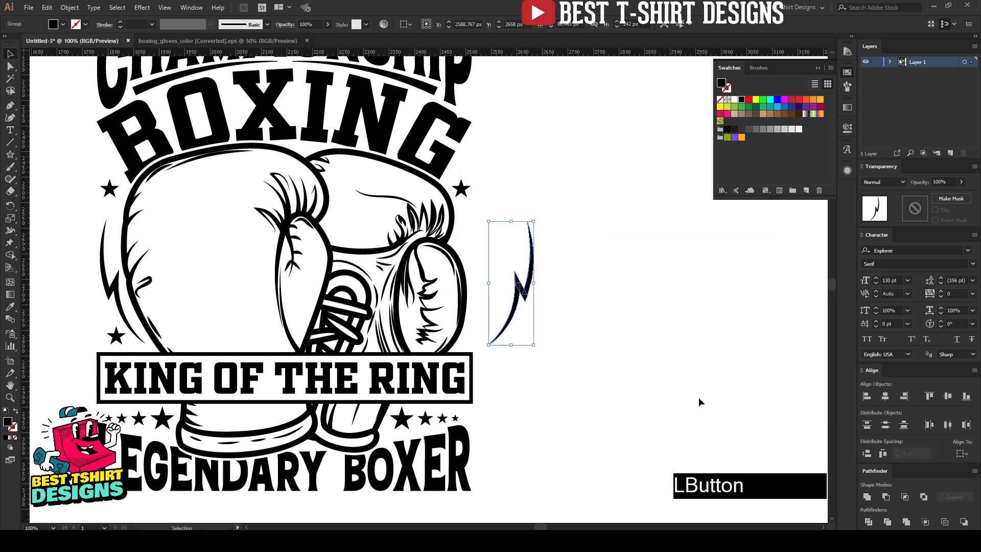
Try fitting the mirrored accent copy against the smaller glove's outer edge, moving it closer, shrinking it slightly and tilting it along the curve.
key("Left")
key("Left")
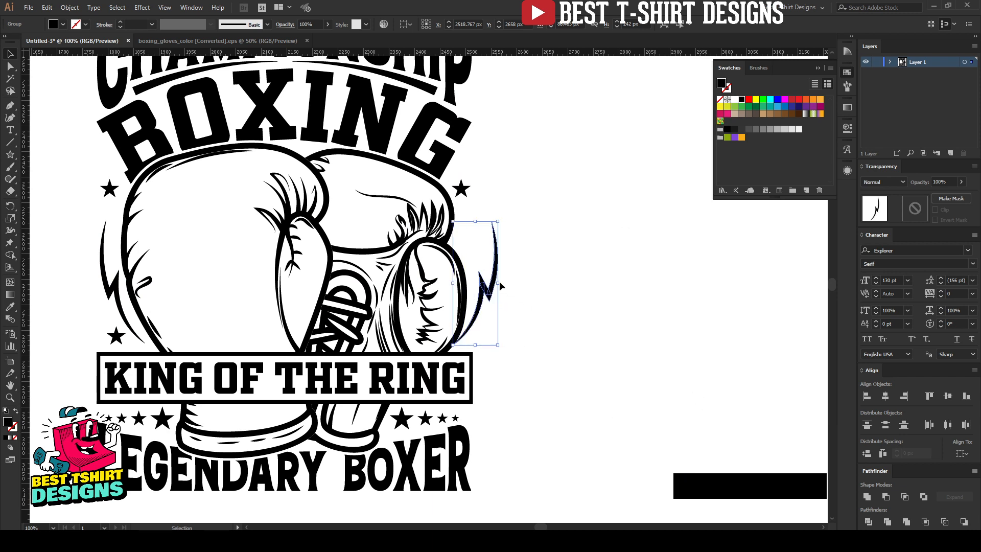
left_click_drag(503, 282, 492, 278)
key("Left")
key("Left")
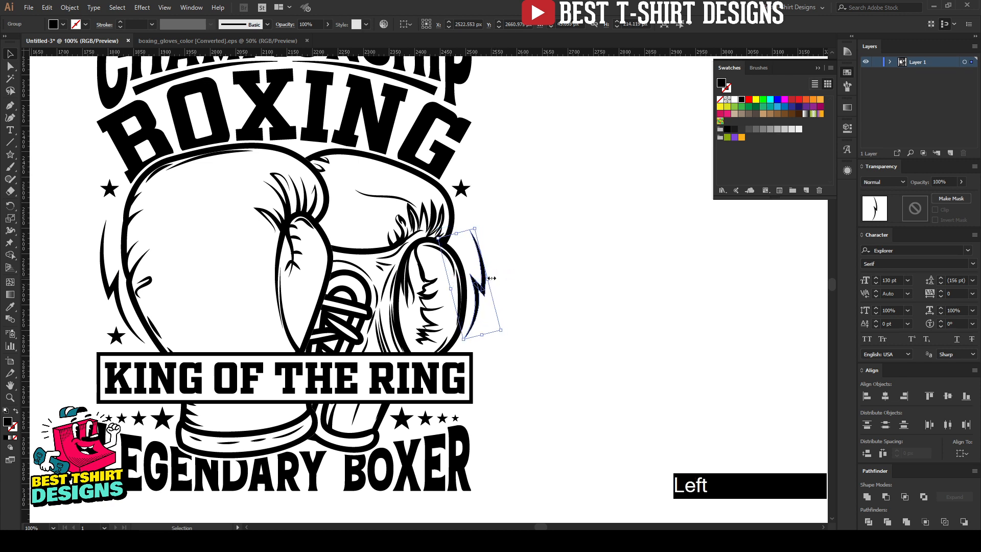
key("Delete")
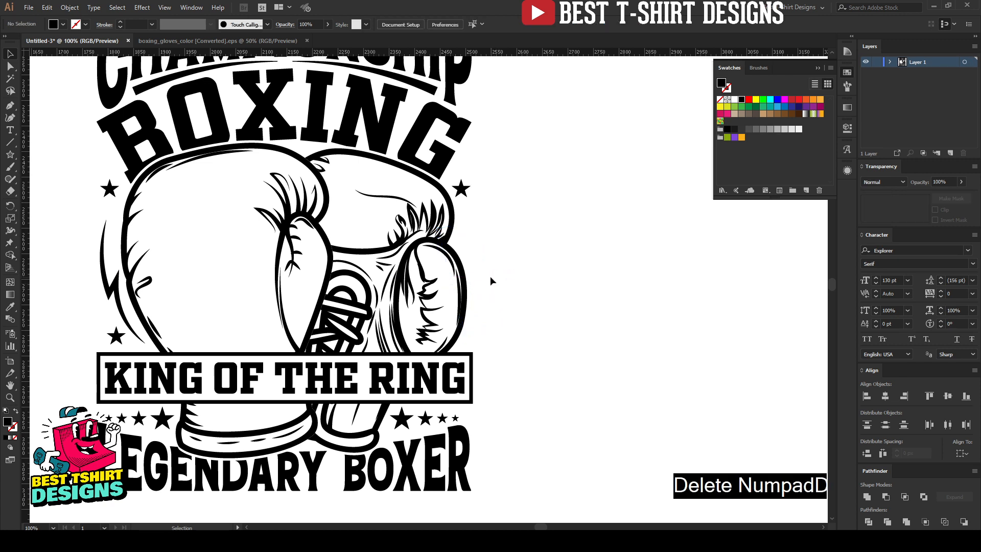
key("ctrl")
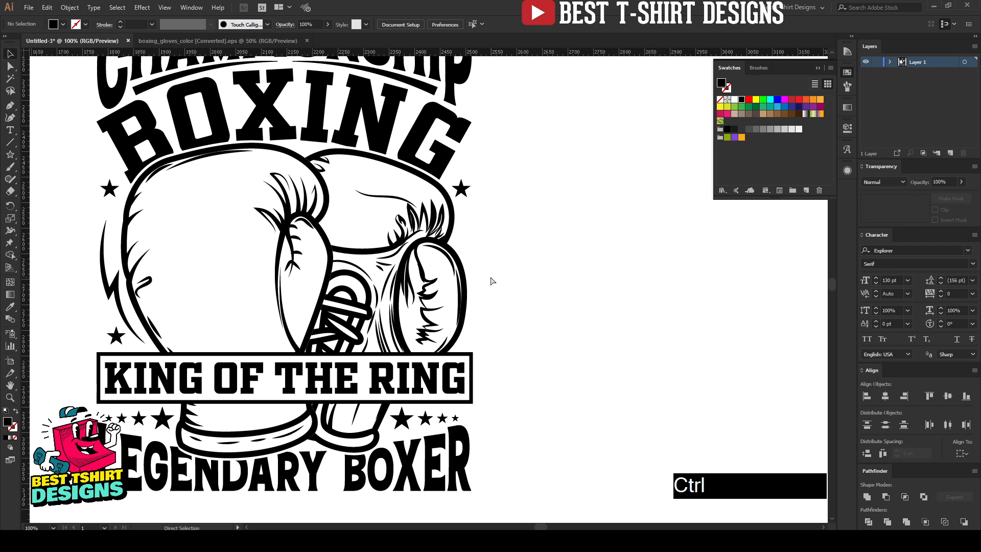
key("ctrl+z")
Try a smaller, more tilted version of the accent copy placed higher beside the smaller glove, under the star.
left_click_drag(479, 336, 479, 314)
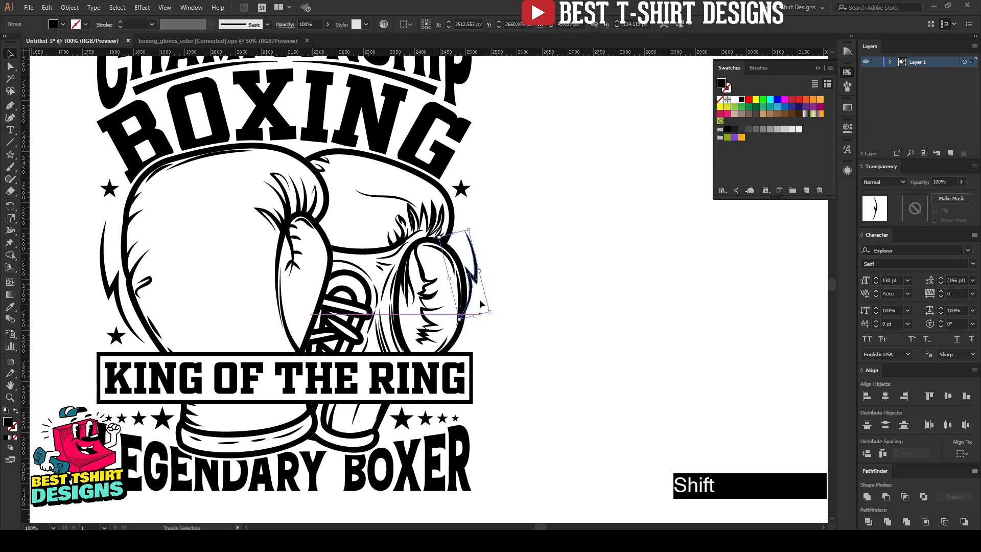
left_click_drag(478, 276, 483, 259)
left_click_drag(497, 299, 477, 242)
left_click(545, 262)
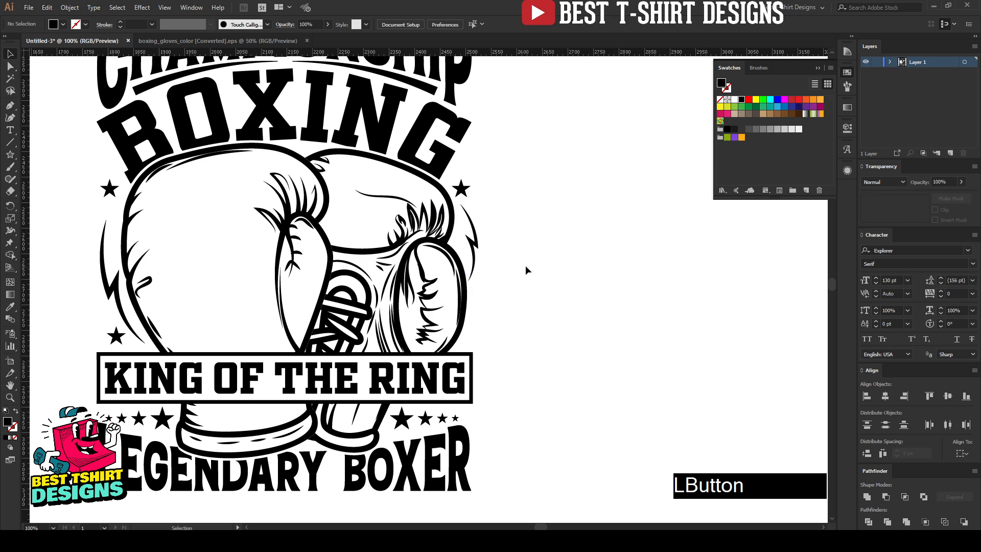
Delete the mirrored accent copy beside the smaller glove.
left_click_drag(525, 267, 455, 229)
left_click(514, 237)
left_click(469, 236)
key("Delete")
Check the complete boxing design as a whole, selecting all of its artwork to inspect the outlines and deselecting it.
scroll(444, 248, "down", 1)
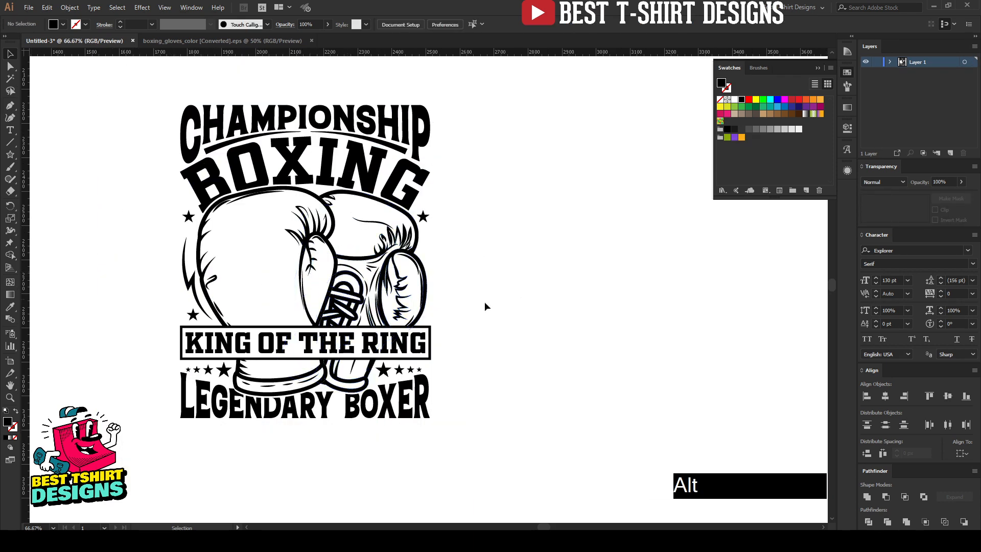
left_click(524, 307)
left_click(523, 307)
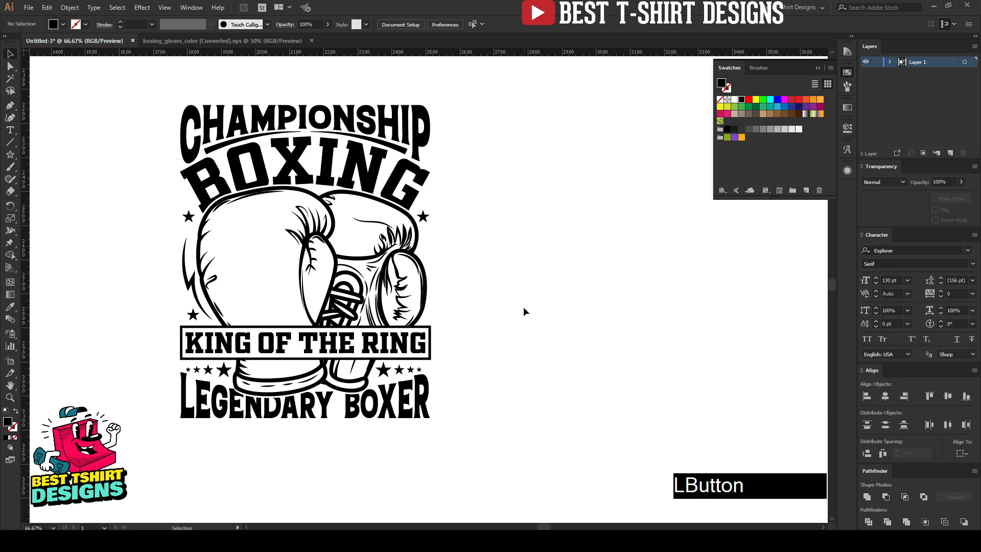
left_click_drag(152, 86, 483, 447)
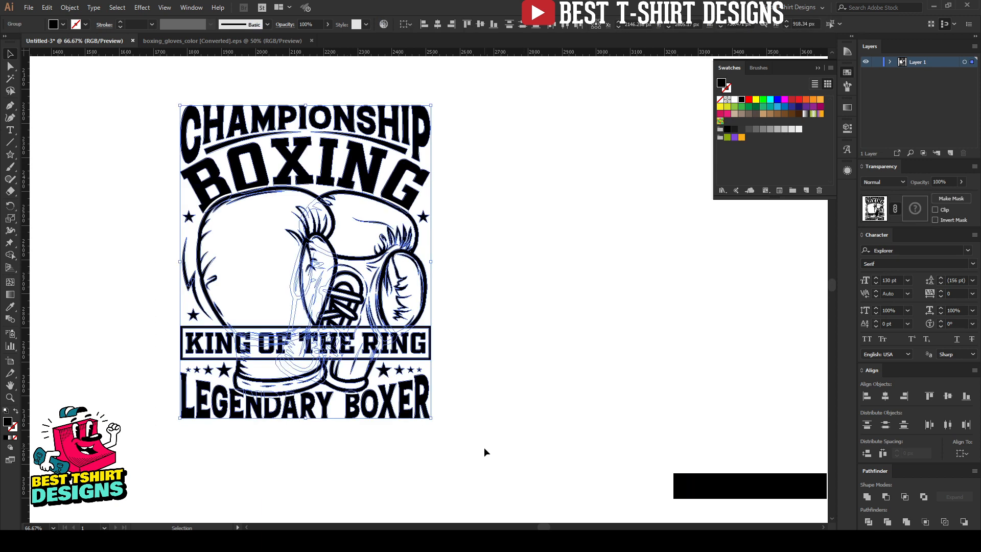
left_click(484, 452)
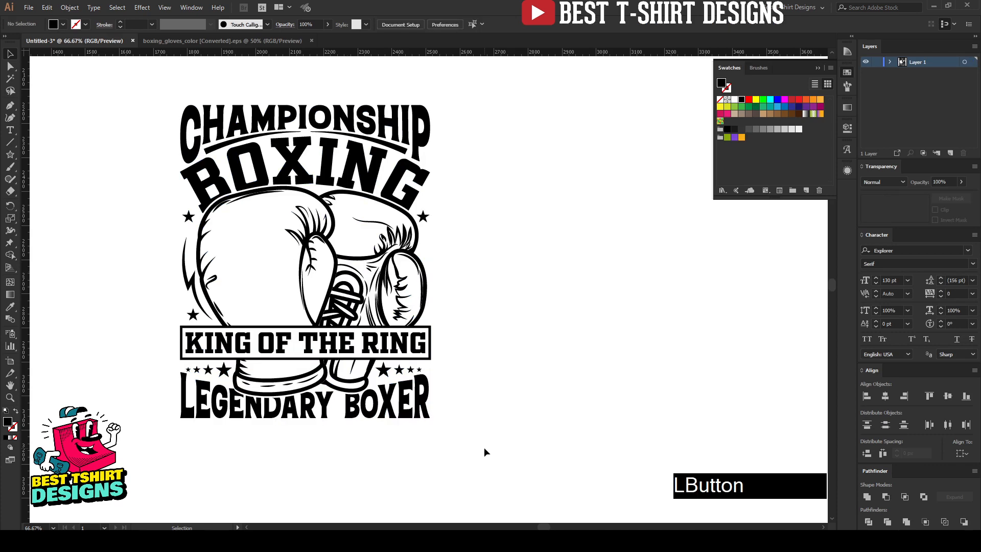
left_click(485, 449)
left_click(145, 144)
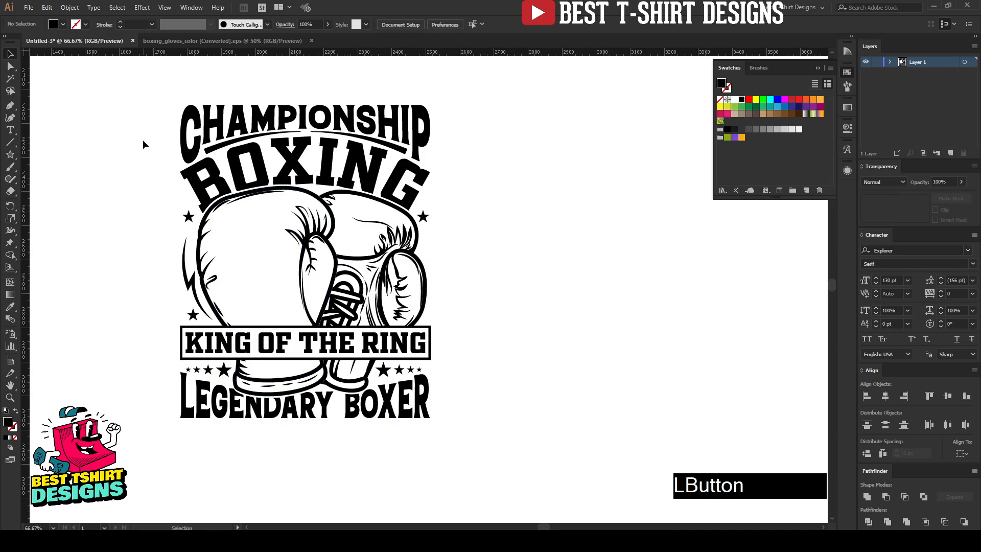
Examine the finished black design at a larger size with all of its lettering, gloves, banner and stars in view.
left_click(11, 398)
left_click_drag(159, 85, 455, 442)
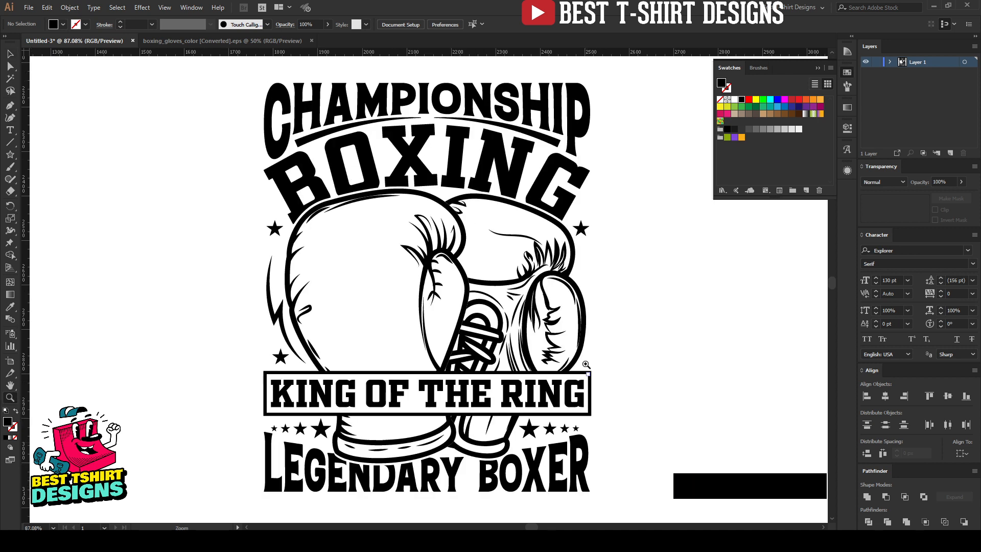
key("space")
left_click_drag(630, 330, 587, 326)
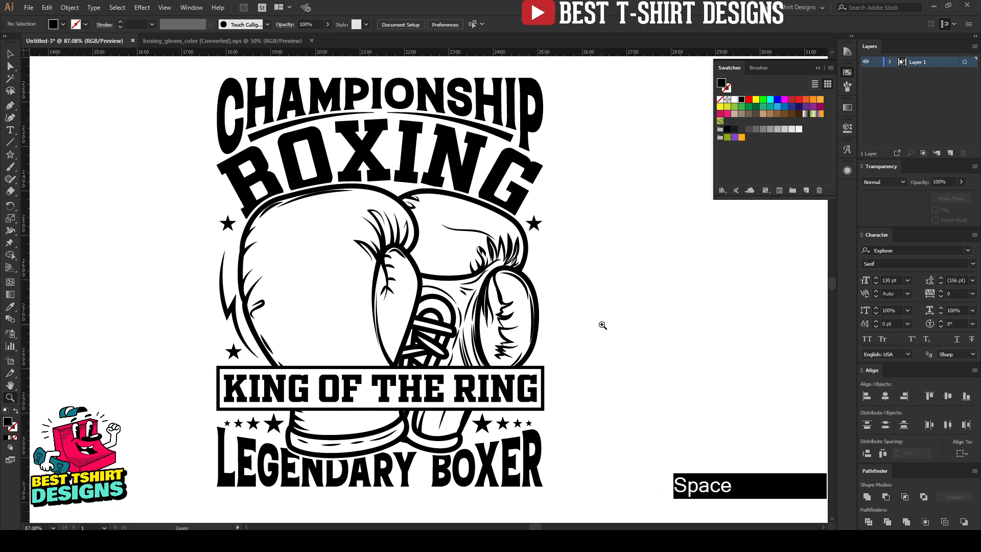
key("v")
left_click(602, 328)
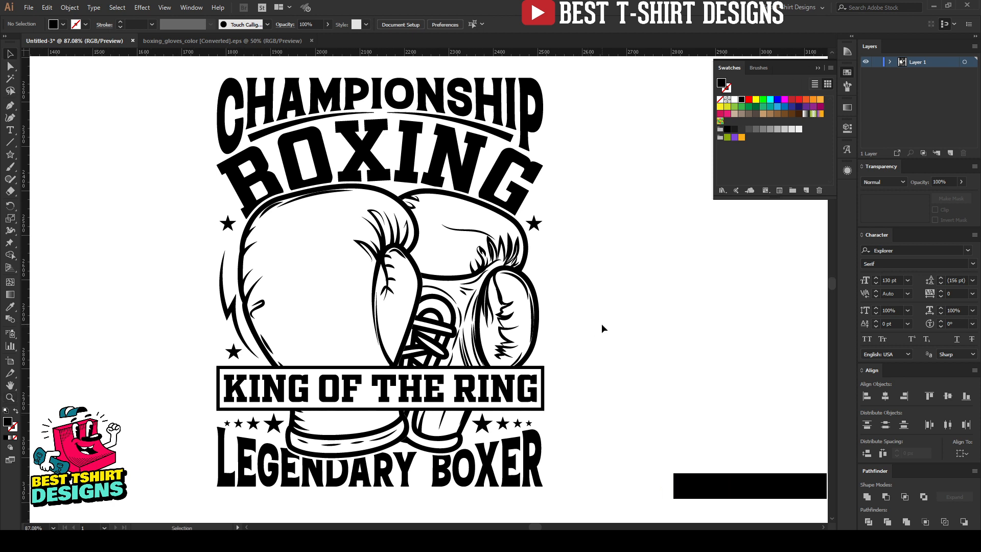
left_click(662, 325)
left_click(662, 325)
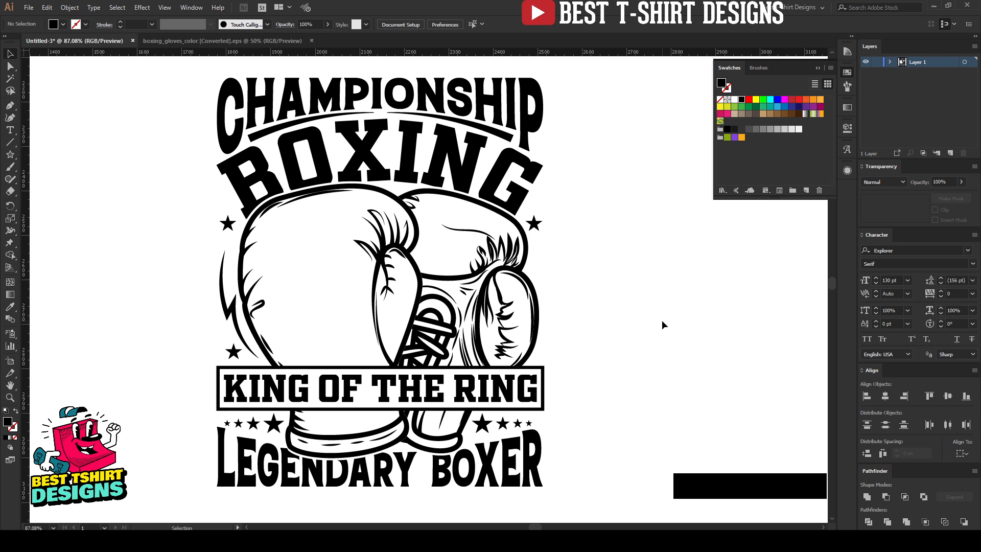